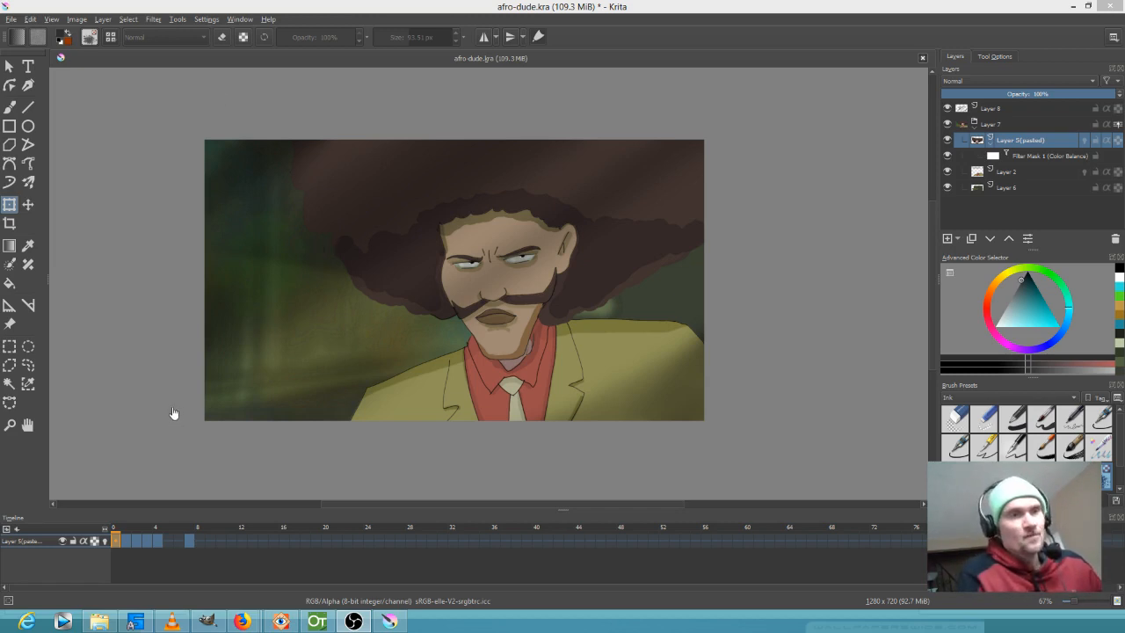
- Switch to OpenToonz to look at the masked ninja scene and return to the Krita drawing
left_click(324, 622)
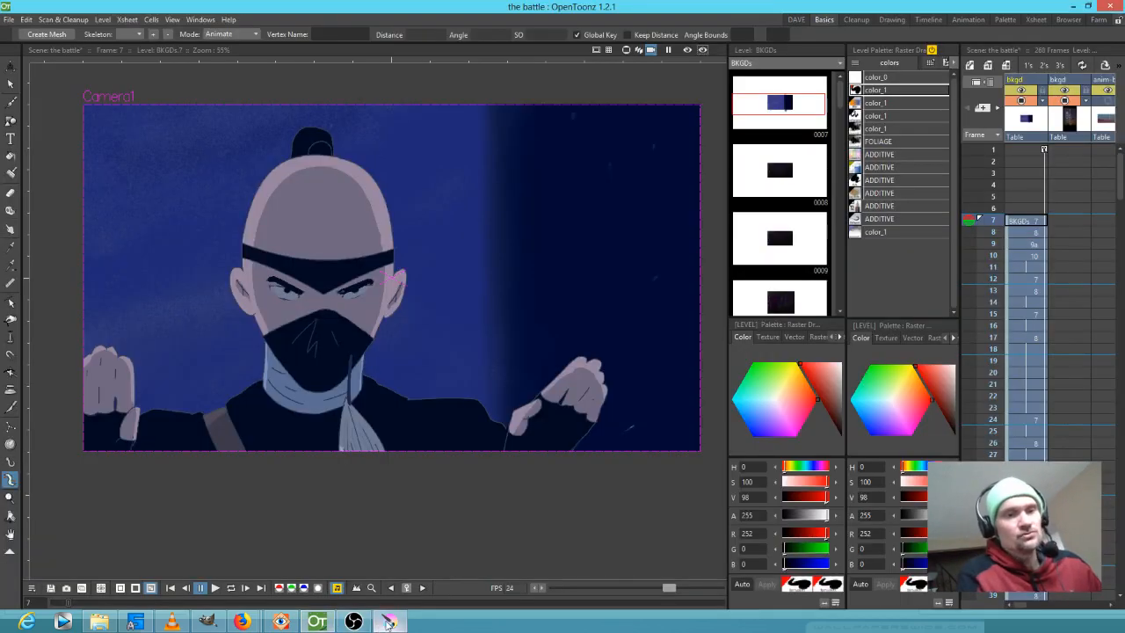
left_click(389, 622)
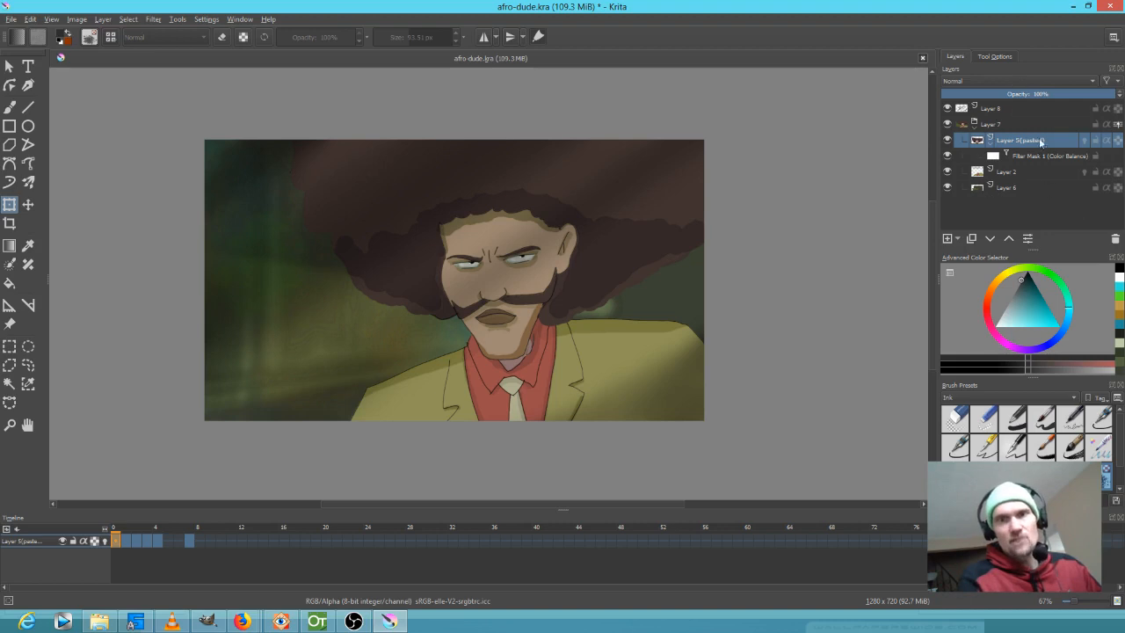
mouse_move(965, 178)
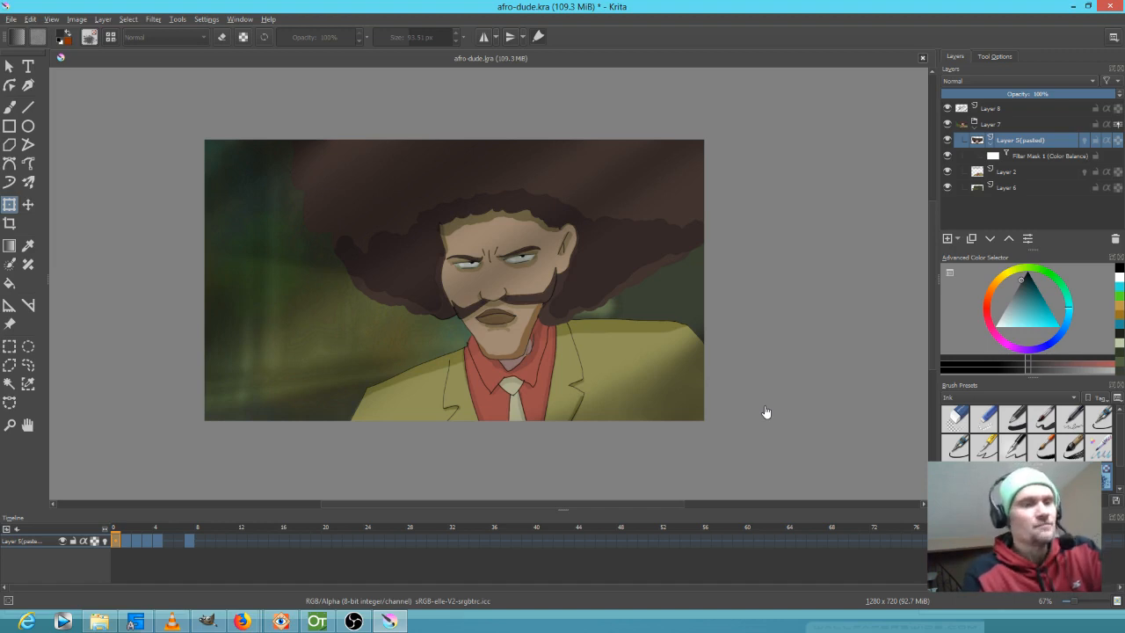
- Check the program's version information and close it
left_click(268, 19)
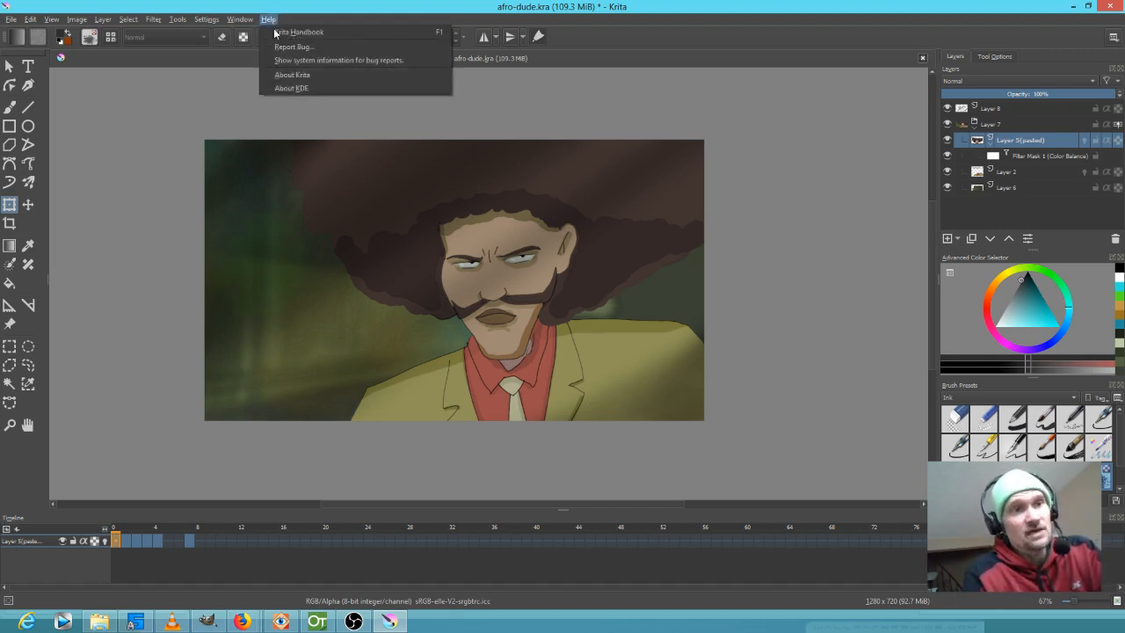
left_click(291, 76)
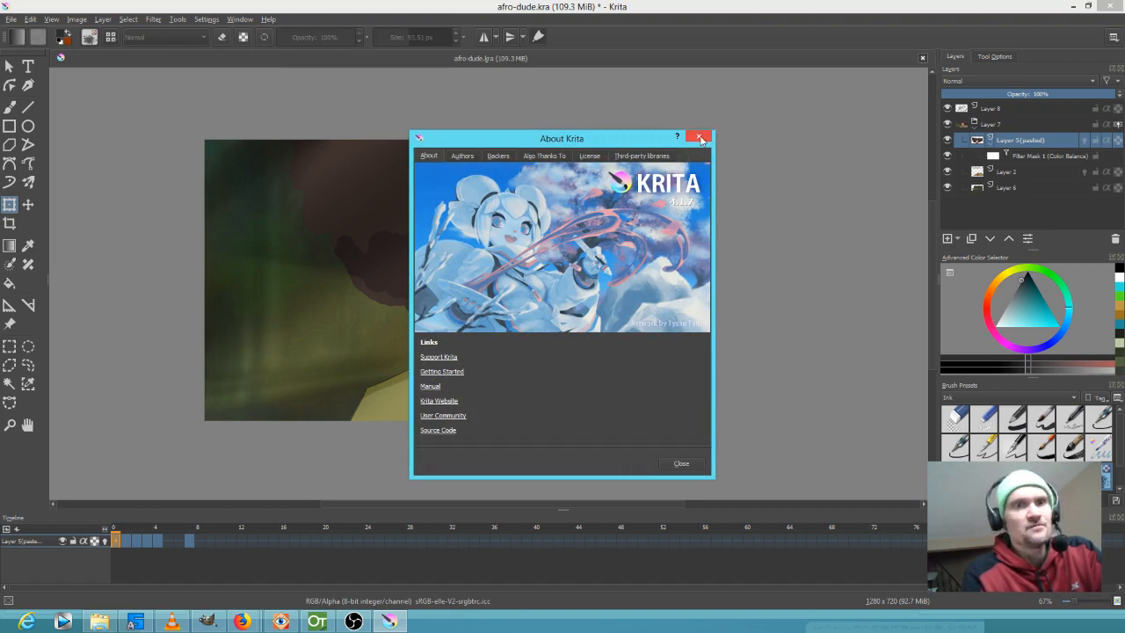
left_click(698, 139)
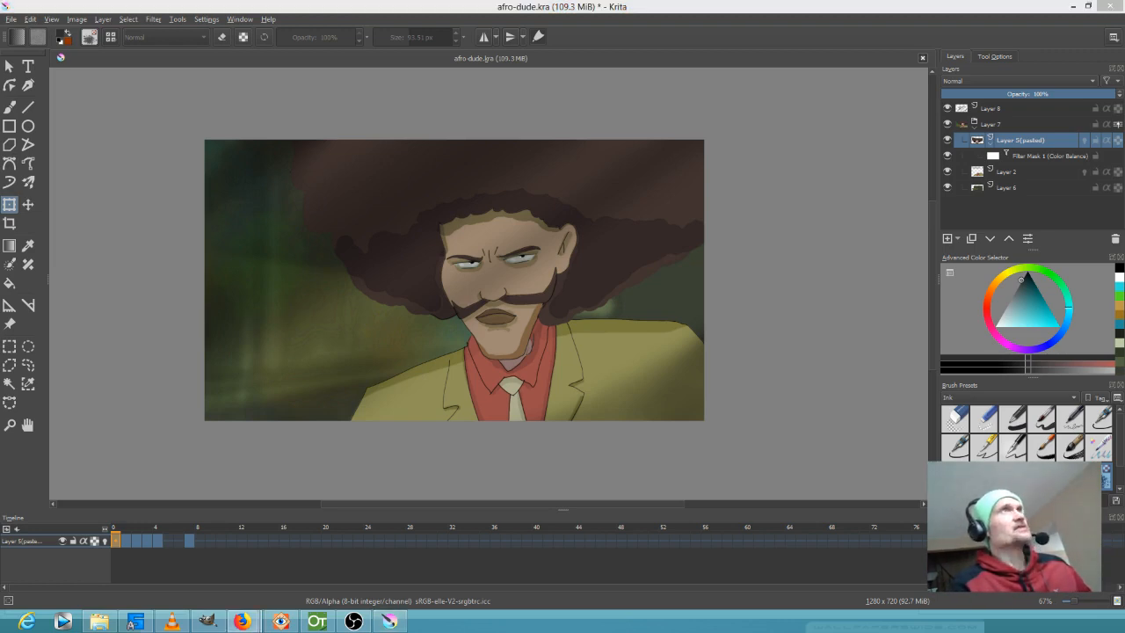
- Switch to Firefox and watch the brick-wall background painting section of "Let's Animate Ep. 5 - Krita: Wolverine" from about 10:45
left_click_drag(633, 0, 563, 106)
double_click(562, 106)
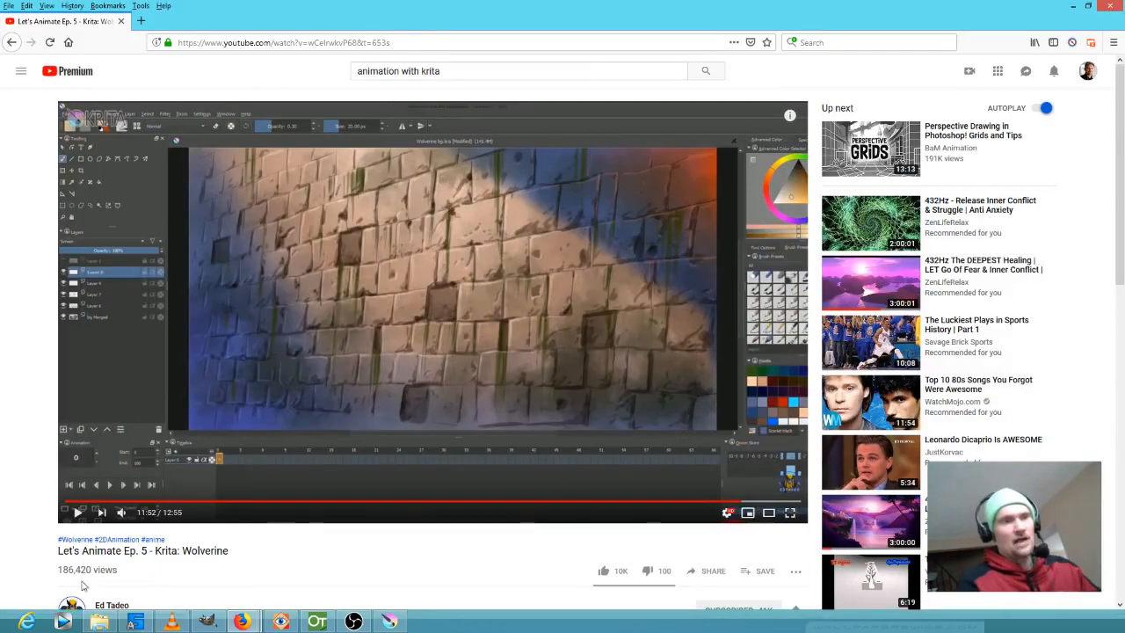
left_click_drag(231, 551, 55, 552)
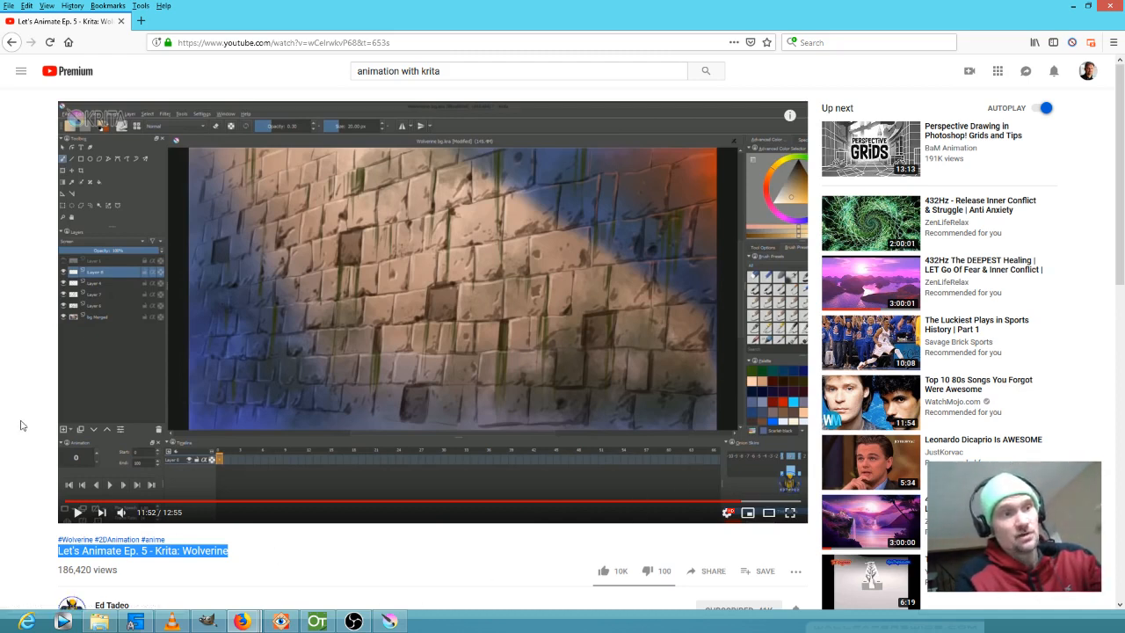
left_click(769, 503)
left_click(76, 515)
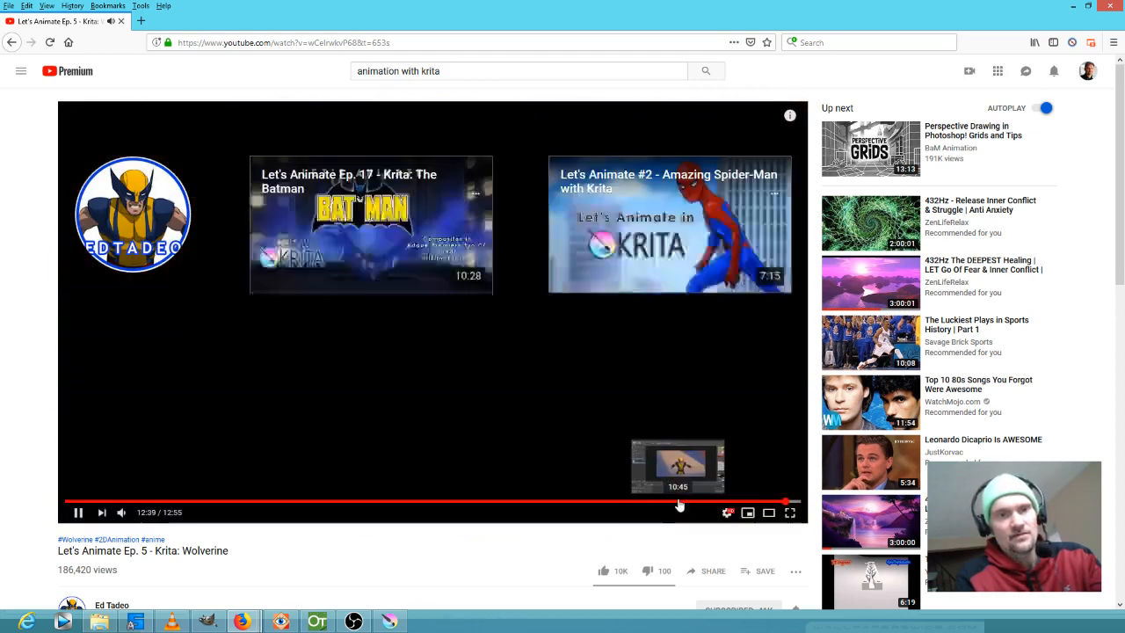
left_click(677, 503)
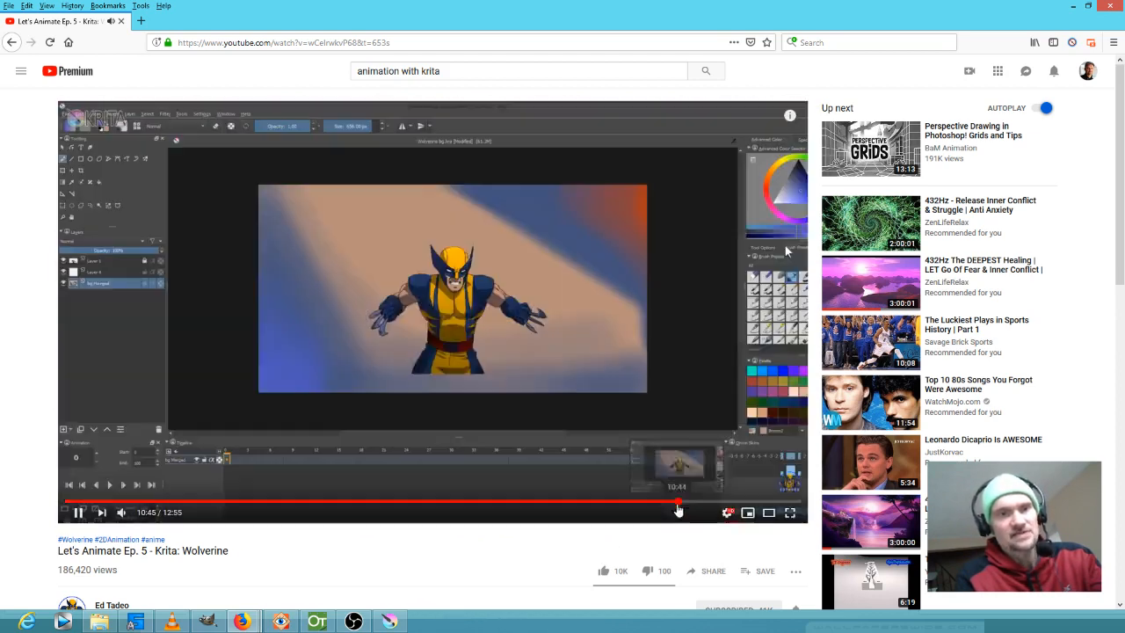
left_click(691, 504)
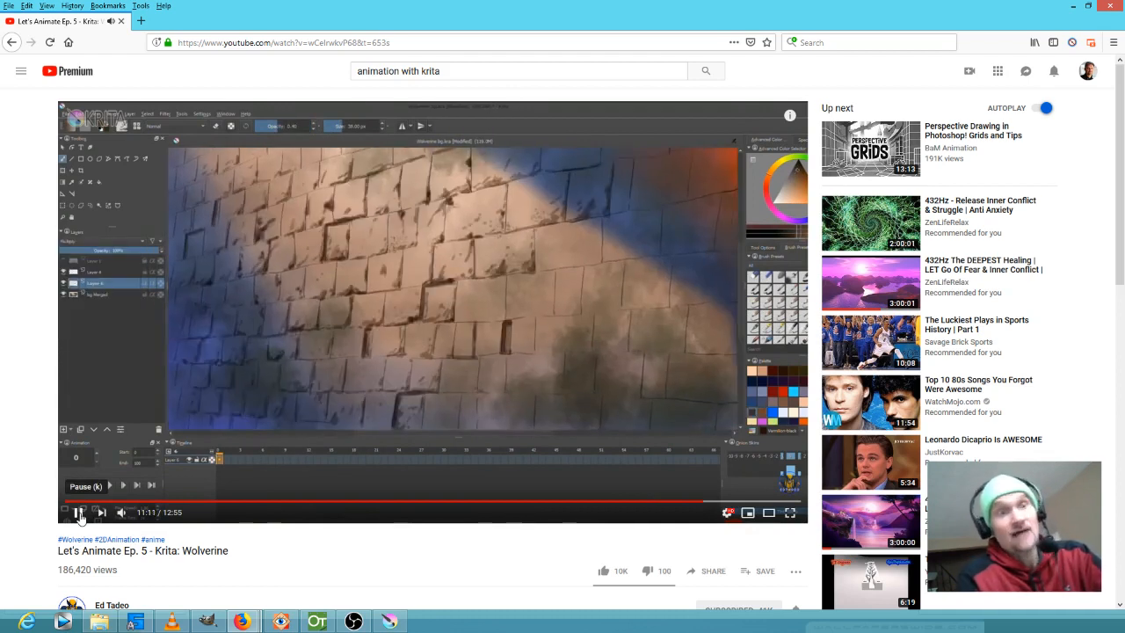
left_click(79, 513)
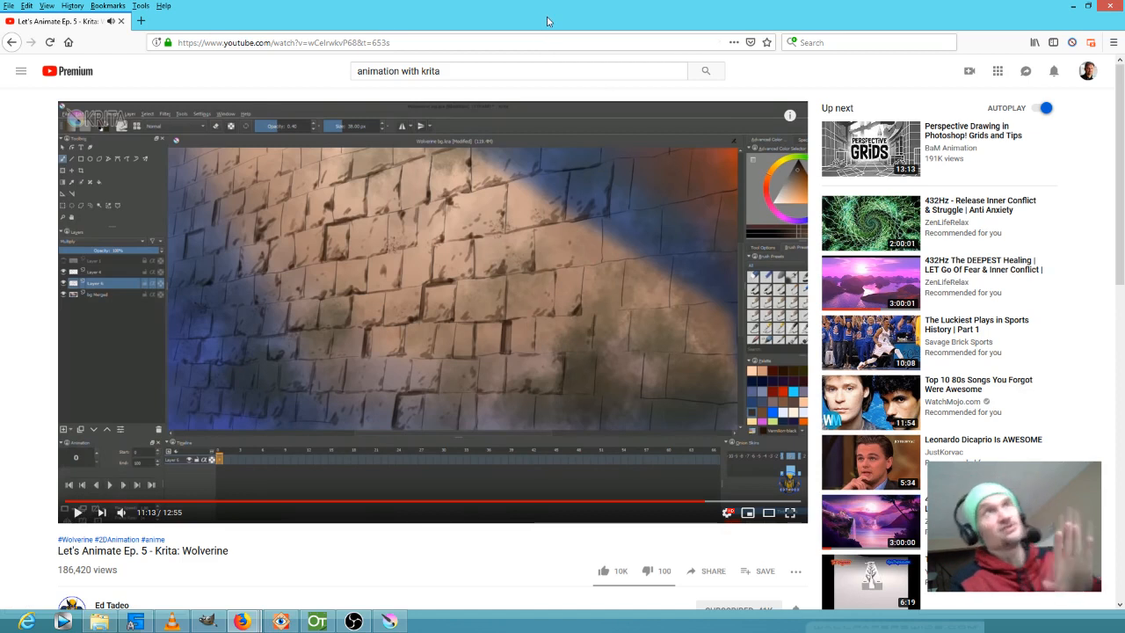
left_click_drag(547, 21, 0, 1)
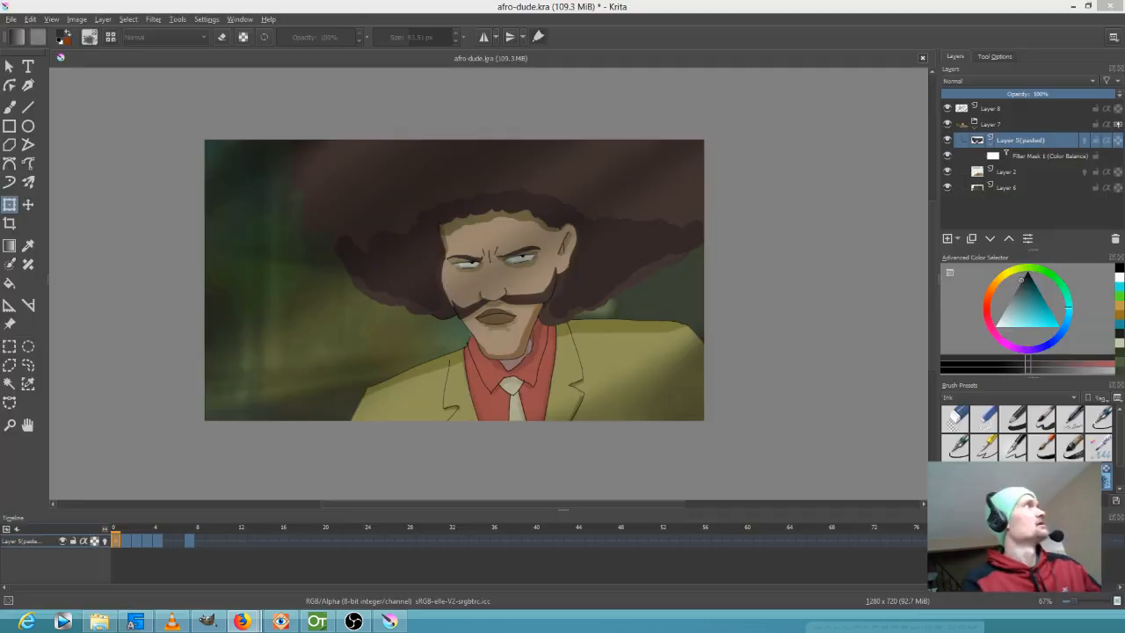
- Switch to VLC media player and examine the afro-haired character in the Gintama Ep 55 reference frame
left_click_drag(0, 184, 693, 170)
double_click(692, 167)
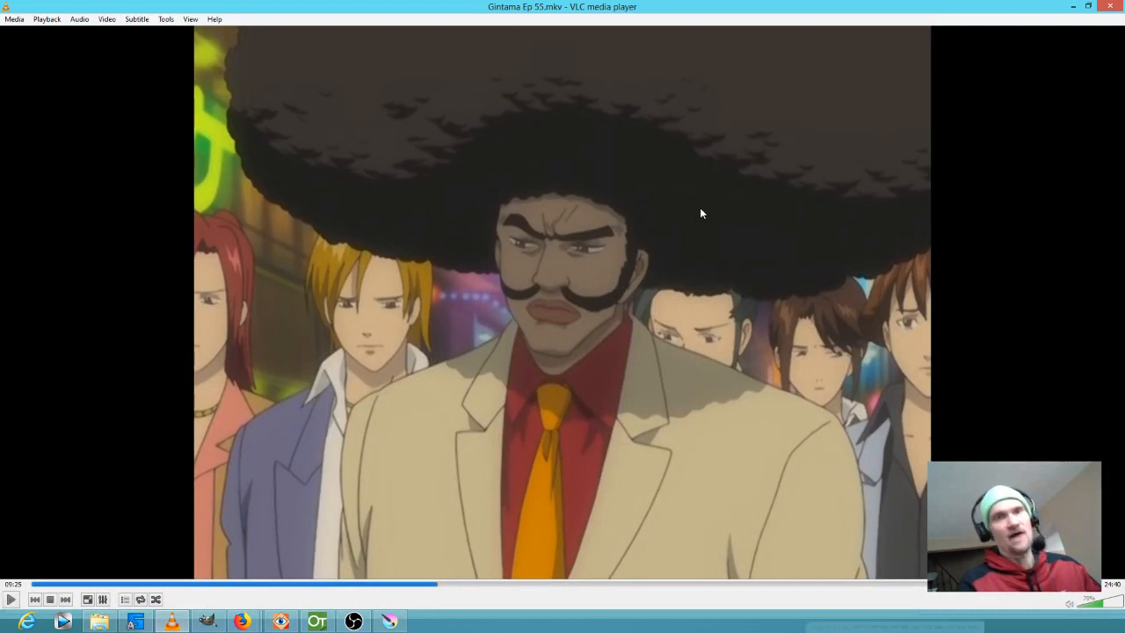
left_click_drag(573, 10, 0, 0)
double_click(0, 0)
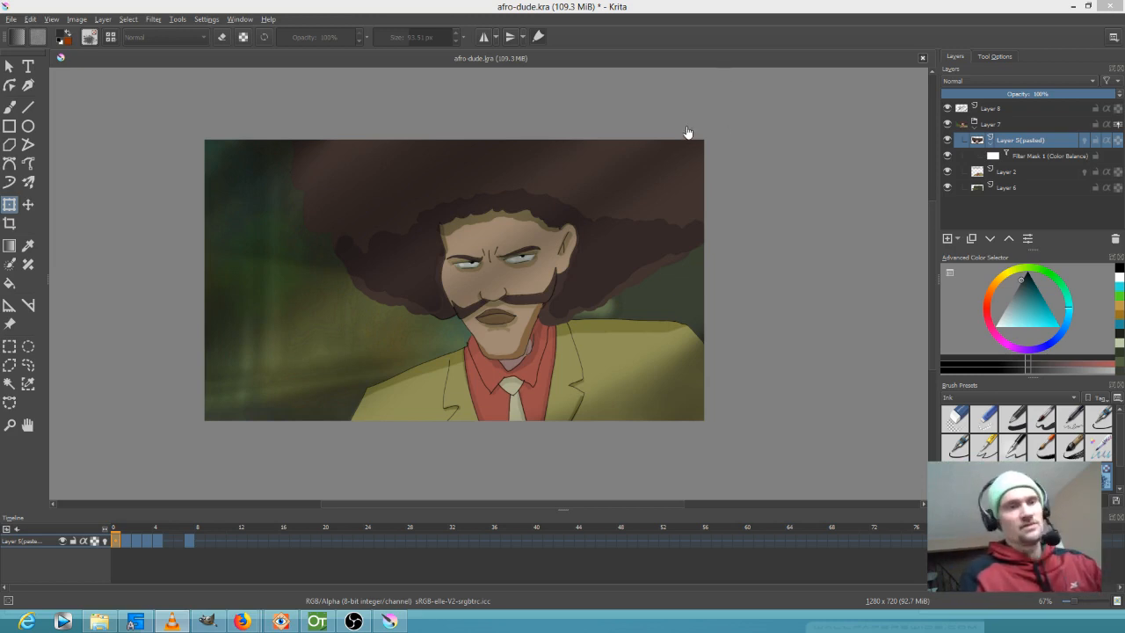
- Create a new custom 1280 by 720 px document in Krita with RGB/Alpha color at 300 ppi
left_click(11, 21)
left_click(25, 31)
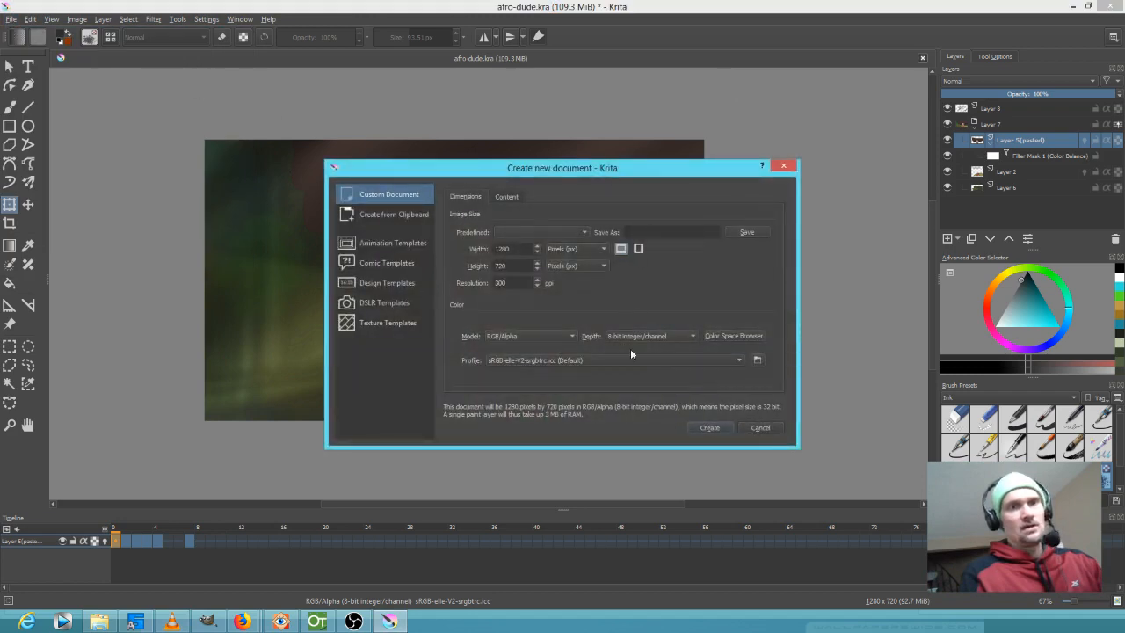
left_click(710, 427)
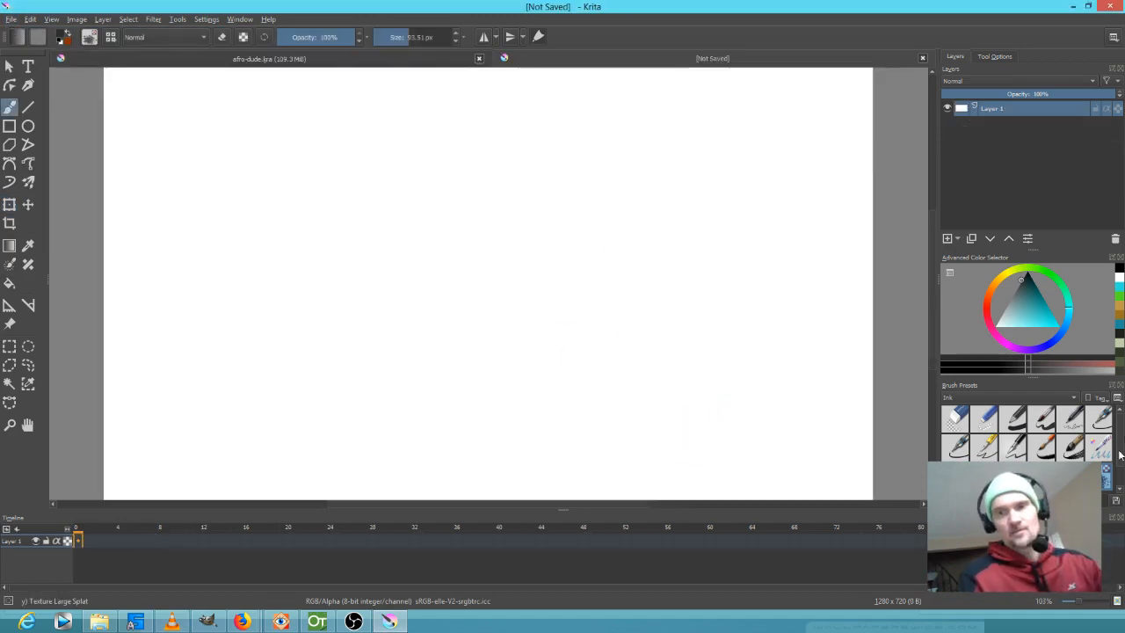
- Sketch loose overlapping circles for a head in the upper middle of the canvas with the Ink-2 Fineliner brush
left_click(1107, 425)
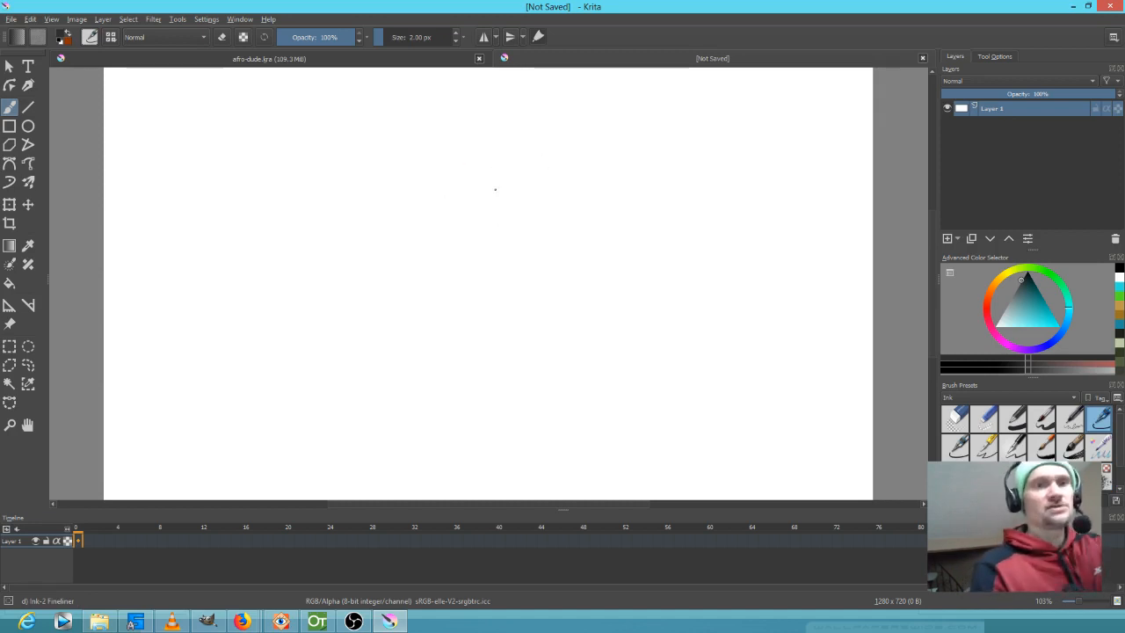
mouse_move(518, 132)
left_mouse_down()
mouse_move(577, 188)
mouse_move(527, 319)
mouse_move(435, 131)
left_mouse_up()
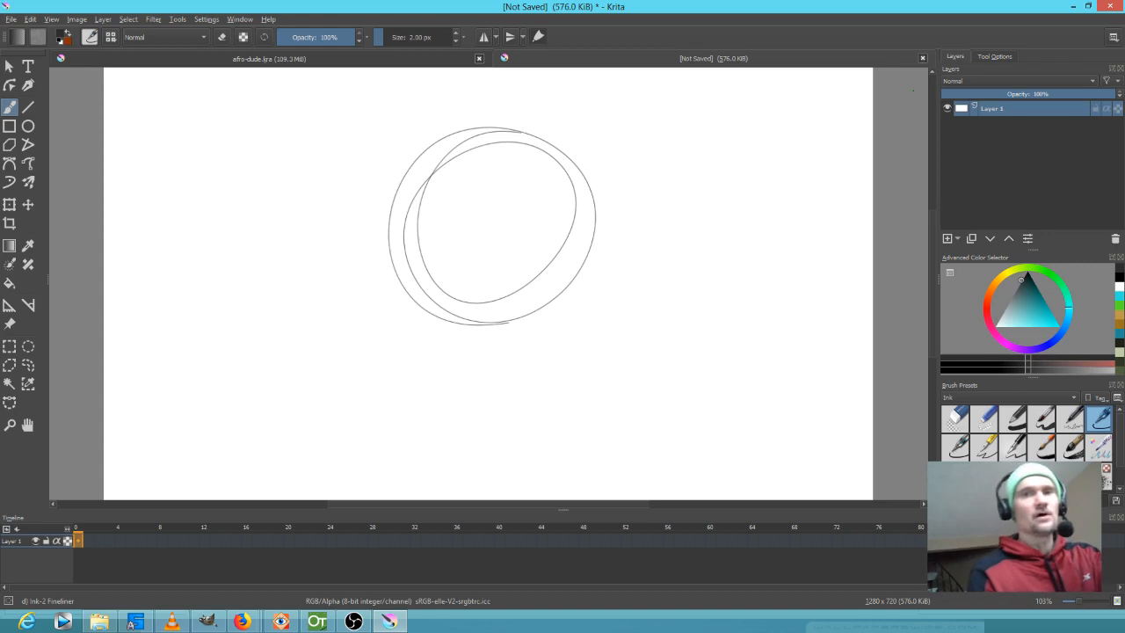
- Set brush smoothing to None and sketch the head's skull, jaw and chin outline with rough ears on both sides
left_click(997, 56)
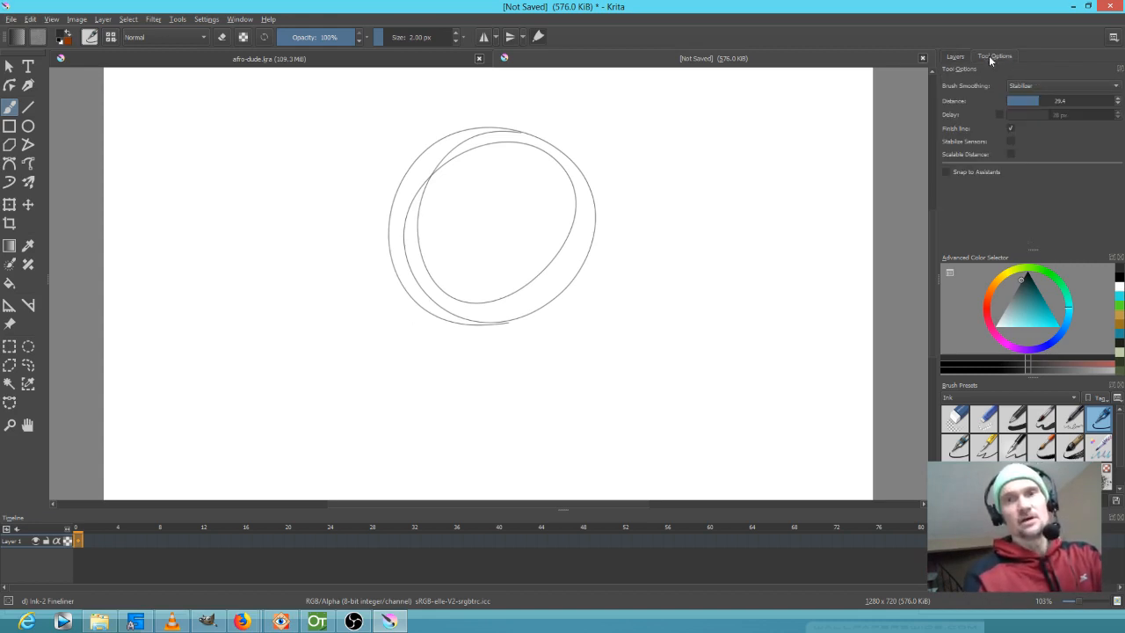
left_click(1039, 85)
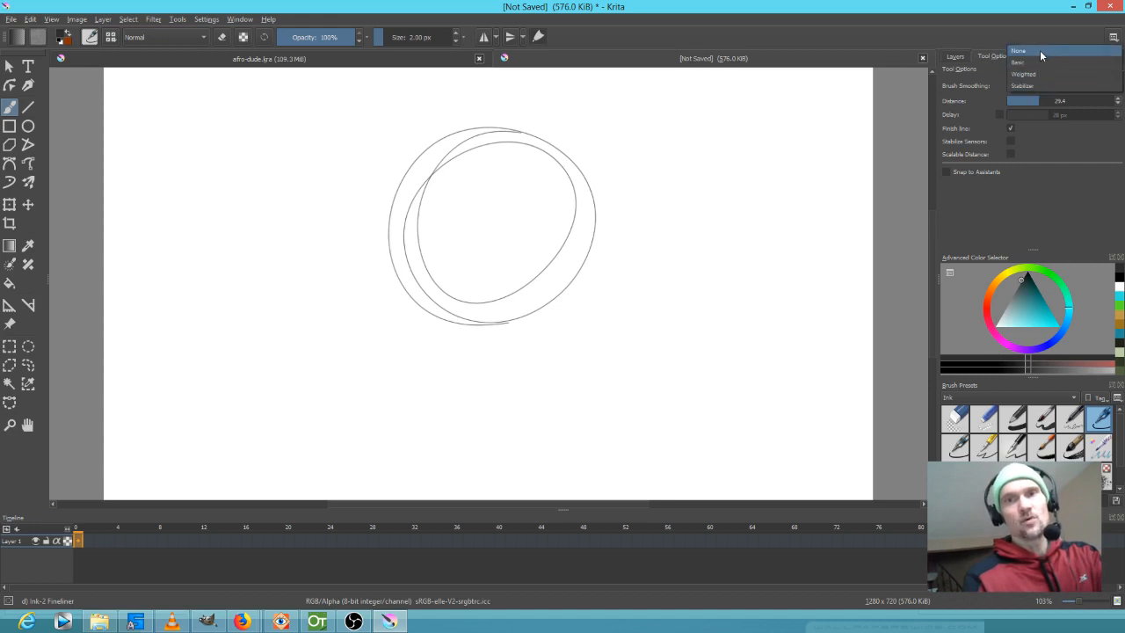
left_click(1041, 52)
left_click_drag(422, 300, 451, 376)
mouse_move(443, 335)
left_mouse_down()
mouse_move(490, 399)
mouse_move(564, 352)
mouse_move(559, 363)
mouse_move(601, 229)
left_mouse_up()
mouse_move(526, 387)
left_mouse_down()
mouse_move(590, 255)
mouse_move(562, 158)
mouse_move(400, 229)
mouse_move(430, 360)
left_mouse_up()
mouse_move(400, 189)
left_mouse_down()
mouse_move(483, 400)
mouse_move(510, 387)
mouse_move(594, 238)
mouse_move(562, 158)
left_mouse_up()
mouse_move(591, 216)
left_mouse_down()
mouse_move(607, 264)
mouse_move(629, 246)
mouse_move(563, 307)
left_mouse_up()
left_click_drag(400, 248, 400, 322)
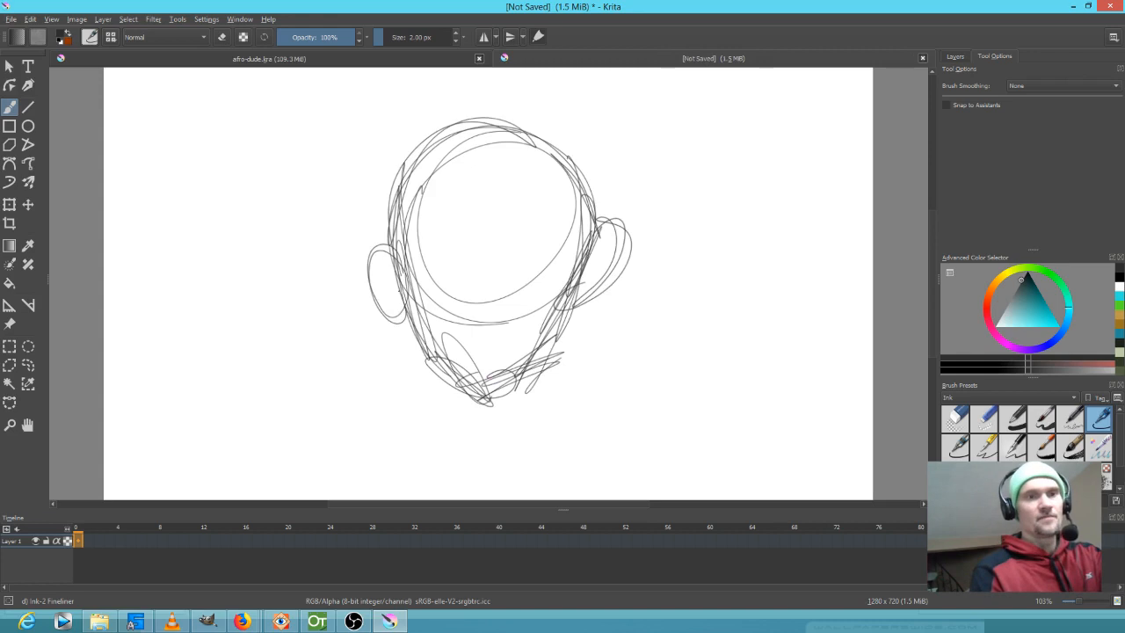
- Reinforce the outlines of both ears with extra loose strokes
mouse_move(378, 250)
left_mouse_down()
mouse_move(399, 316)
mouse_move(439, 316)
left_mouse_up()
left_click_drag(565, 266, 596, 305)
mouse_move(608, 239)
left_mouse_down()
mouse_move(614, 230)
mouse_move(560, 313)
left_mouse_up()
mouse_move(624, 248)
left_mouse_down()
mouse_move(609, 290)
mouse_move(626, 239)
mouse_move(562, 316)
left_mouse_up()
- Try a stroke beside the head with Stabilizer brush smoothing and undo it
left_click(1036, 90)
left_click(1037, 122)
mouse_move(648, 136)
left_mouse_down()
mouse_move(661, 186)
mouse_move(708, 198)
mouse_move(756, 170)
mouse_move(801, 196)
mouse_move(794, 259)
mouse_move(702, 313)
mouse_move(705, 370)
mouse_move(765, 338)
left_mouse_up()
key("ctrl+z")
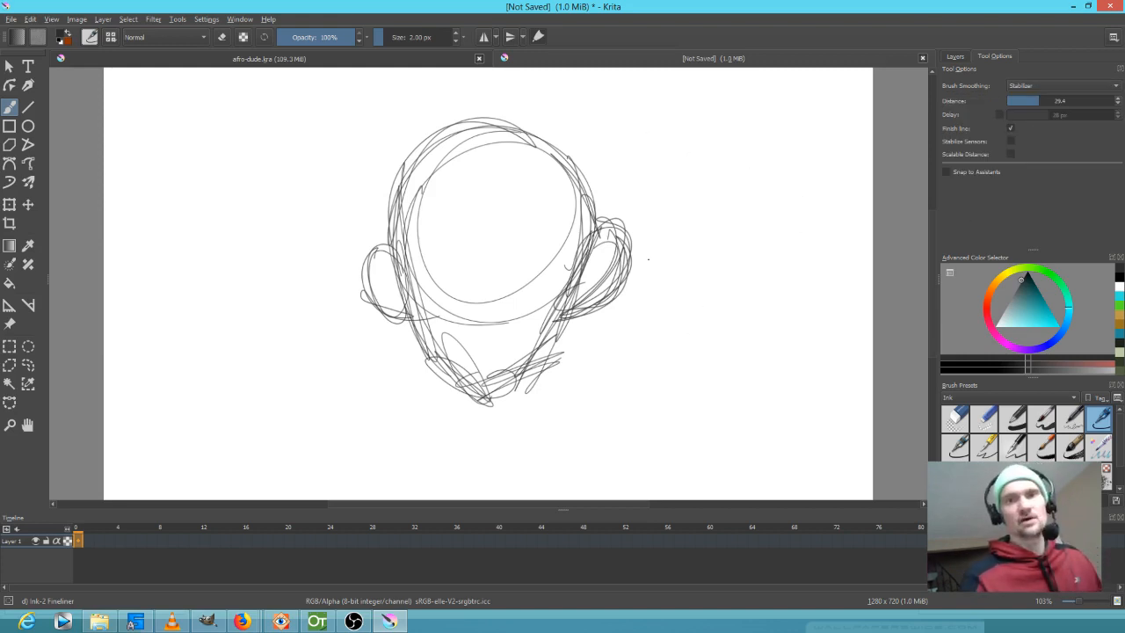
- Set brush smoothing to None and sketch two large round eyes with small pupils on the face
left_click(1044, 85)
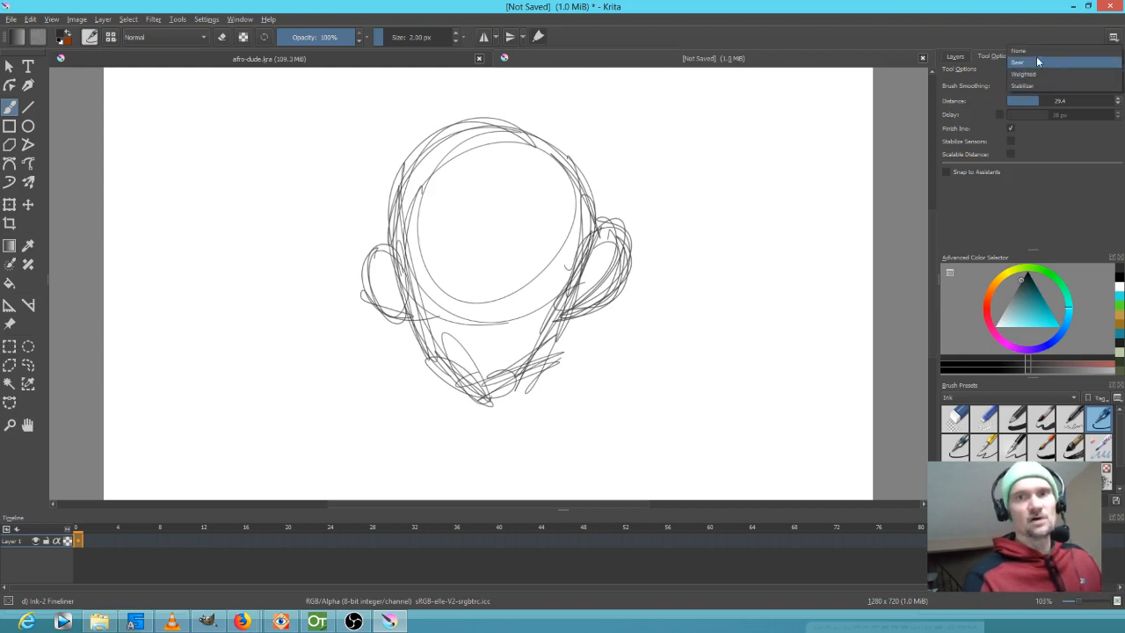
left_click(1035, 62)
mouse_move(437, 246)
left_mouse_down()
mouse_move(413, 304)
mouse_move(461, 259)
mouse_move(409, 290)
left_mouse_up()
mouse_move(532, 239)
left_mouse_down()
mouse_move(501, 249)
mouse_move(555, 255)
mouse_move(536, 236)
mouse_move(511, 299)
mouse_move(555, 242)
left_mouse_up()
mouse_move(438, 243)
left_mouse_down()
mouse_move(422, 242)
mouse_move(445, 237)
mouse_move(403, 262)
left_mouse_up()
mouse_move(410, 311)
left_mouse_down()
mouse_move(492, 420)
mouse_move(519, 399)
mouse_move(559, 304)
mouse_move(483, 419)
mouse_move(408, 303)
left_mouse_up()
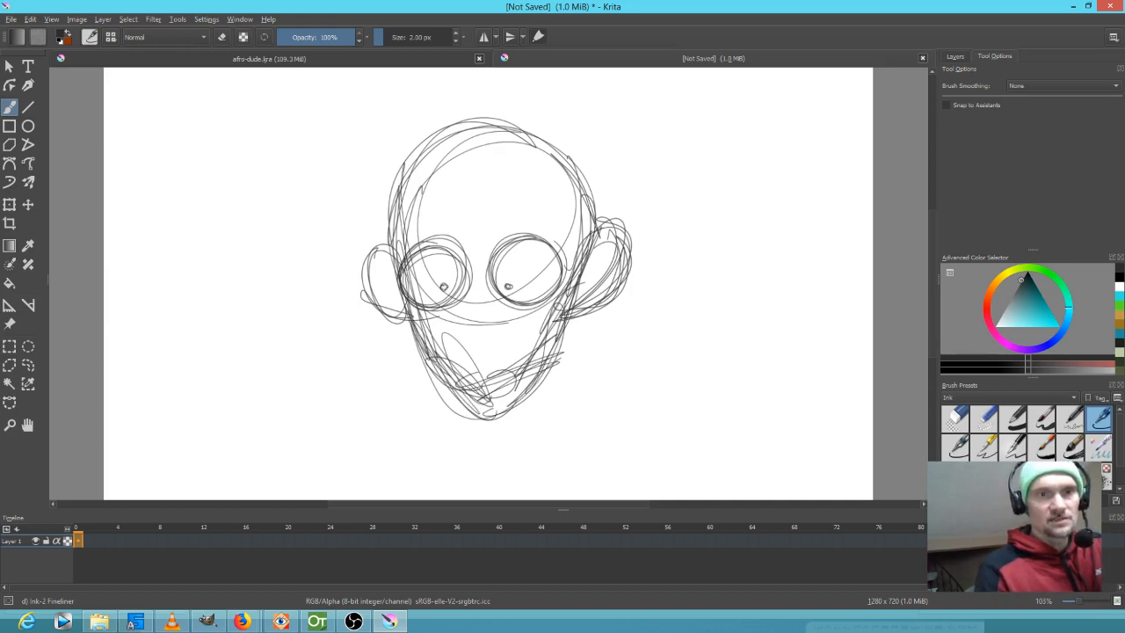
- Sketch short eyebrows and an open slanted mouth, and strengthen the jaw and ear outlines
left_click_drag(417, 211, 450, 203)
left_click_drag(496, 204, 532, 211)
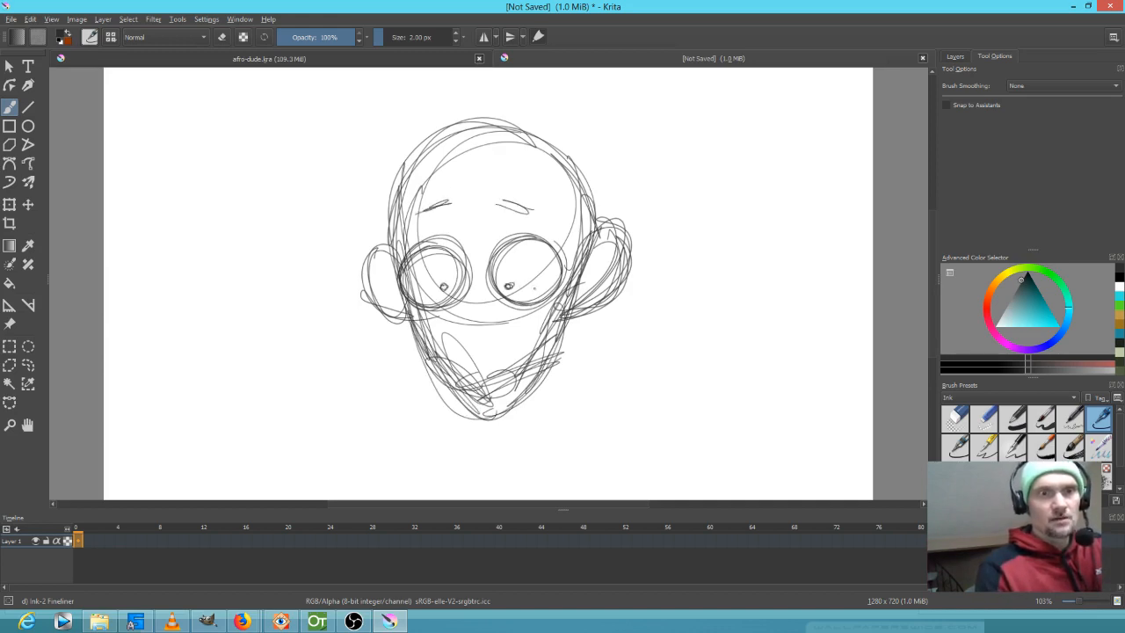
mouse_move(448, 339)
left_mouse_down()
mouse_move(543, 318)
mouse_move(446, 339)
mouse_move(435, 377)
mouse_move(514, 344)
mouse_move(494, 378)
mouse_move(547, 315)
mouse_move(492, 374)
mouse_move(443, 344)
mouse_move(465, 362)
left_mouse_up()
mouse_move(408, 318)
left_mouse_down()
mouse_move(482, 421)
mouse_move(537, 392)
left_mouse_up()
left_click_drag(582, 261, 562, 318)
left_click_drag(377, 252, 417, 328)
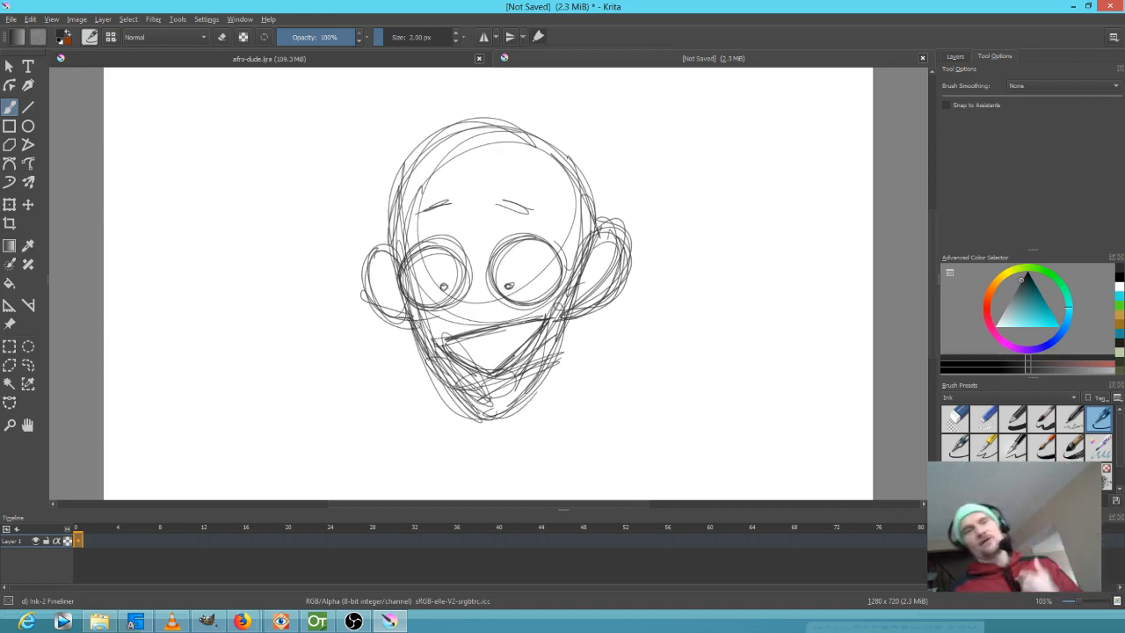
- Show the layer list and sketch the neck and the front of an open shirt collar below the chin
left_click(956, 57)
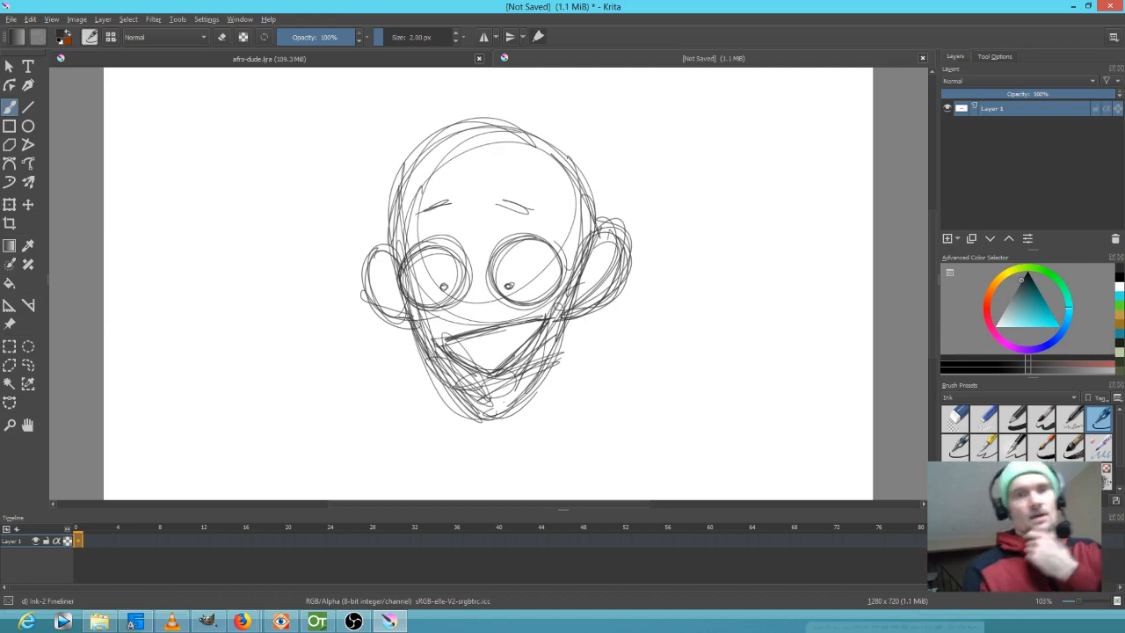
left_click_drag(552, 355, 543, 415)
mouse_move(402, 247)
left_mouse_down()
mouse_move(506, 125)
mouse_move(530, 132)
left_mouse_up()
left_click_drag(445, 249, 461, 278)
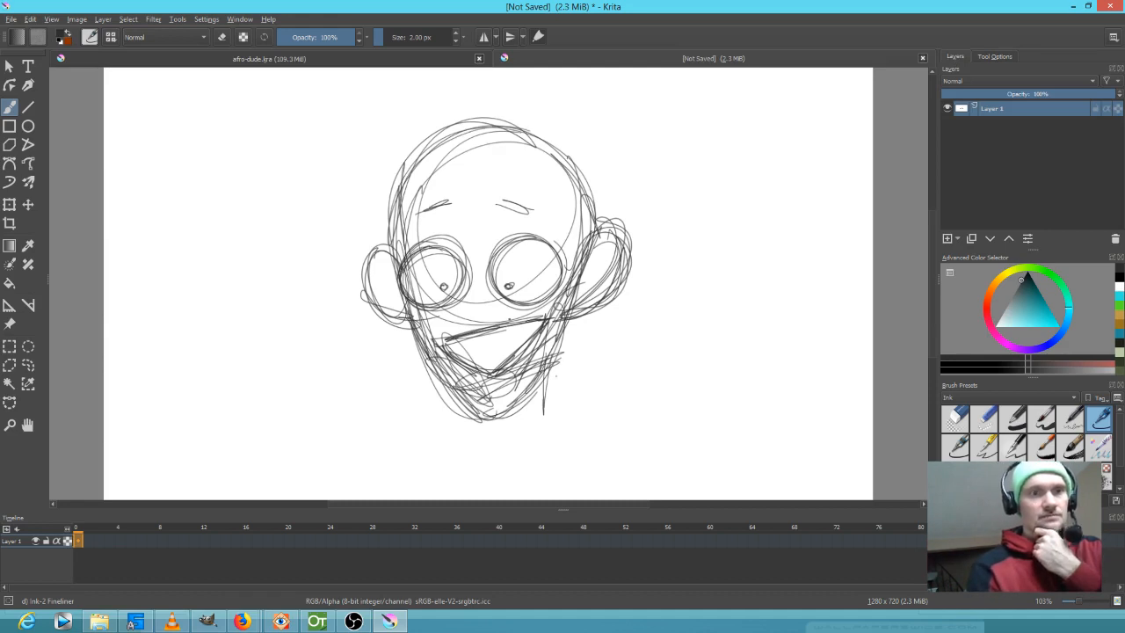
mouse_move(477, 410)
left_mouse_down()
mouse_move(474, 449)
mouse_move(493, 475)
left_mouse_up()
left_click_drag(463, 429, 497, 475)
mouse_move(503, 457)
left_mouse_down()
mouse_move(515, 459)
mouse_move(549, 405)
left_mouse_up()
mouse_move(546, 399)
left_mouse_down()
mouse_move(577, 414)
mouse_move(581, 429)
left_mouse_up()
- Sketch the collar's outer edges and the sloping shoulder lines on both sides of the neck
mouse_move(443, 426)
left_mouse_down()
mouse_move(463, 414)
mouse_move(432, 445)
left_mouse_up()
left_click_drag(432, 427, 438, 465)
mouse_move(605, 370)
left_mouse_down()
mouse_move(603, 351)
mouse_move(602, 374)
left_mouse_up()
left_click_drag(423, 429, 447, 499)
left_click_drag(579, 427, 540, 500)
left_click_drag(572, 413, 678, 491)
left_click_drag(587, 433, 704, 488)
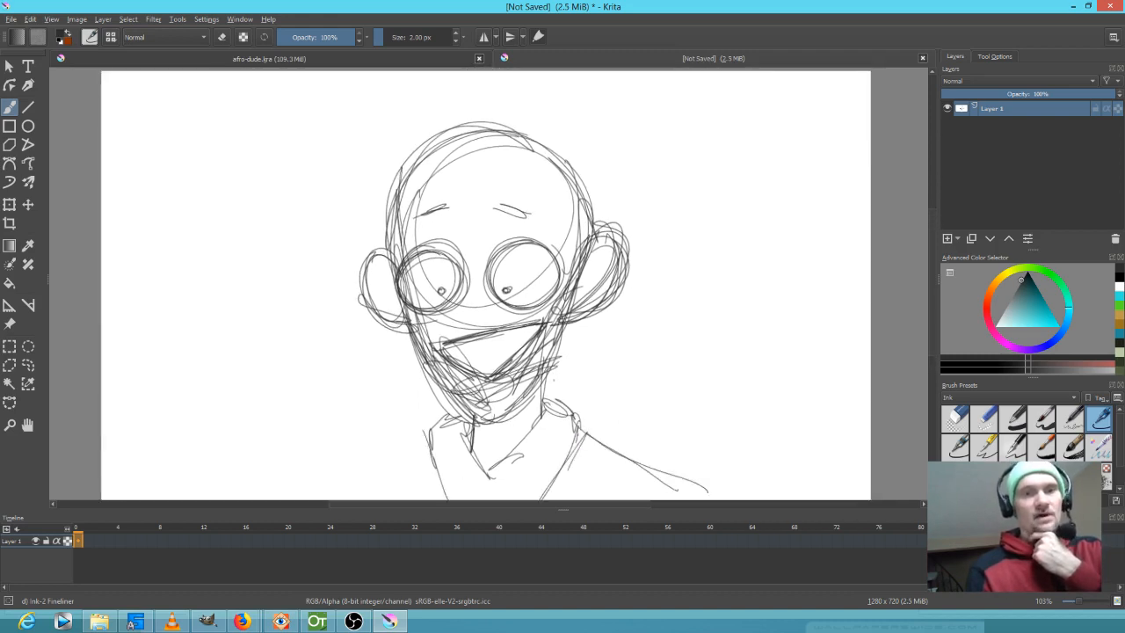
mouse_move(437, 431)
left_mouse_down()
mouse_move(356, 498)
mouse_move(372, 492)
left_mouse_up()
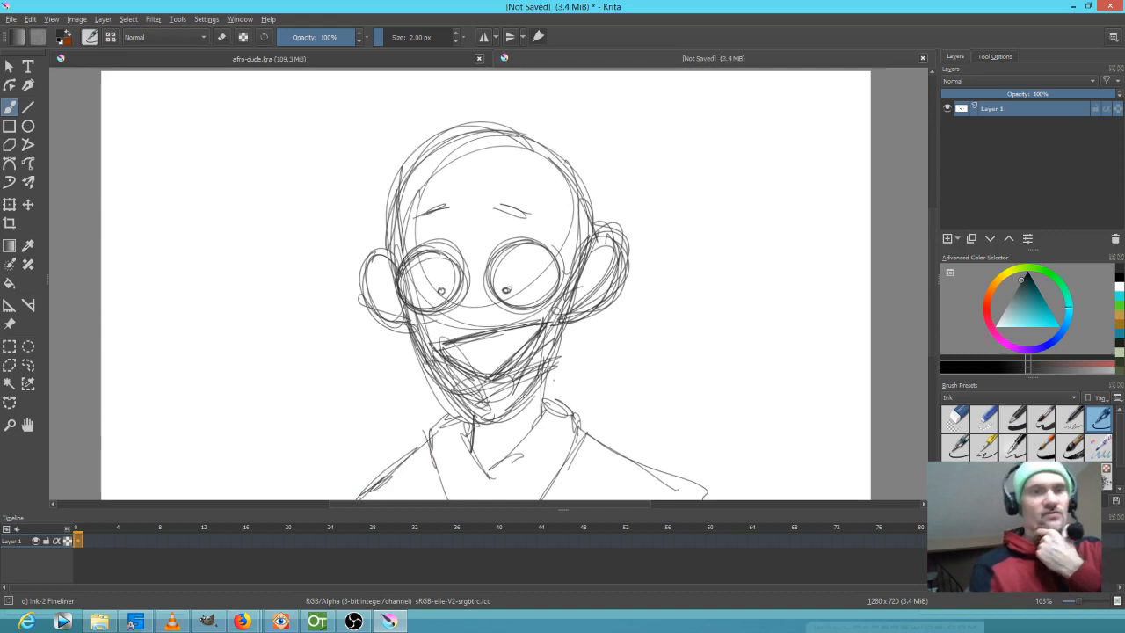
- Add inner lines to both ears and go over the shoulder and collar outlines with additional strokes
left_click_drag(381, 273, 396, 288)
left_click_drag(585, 270, 569, 289)
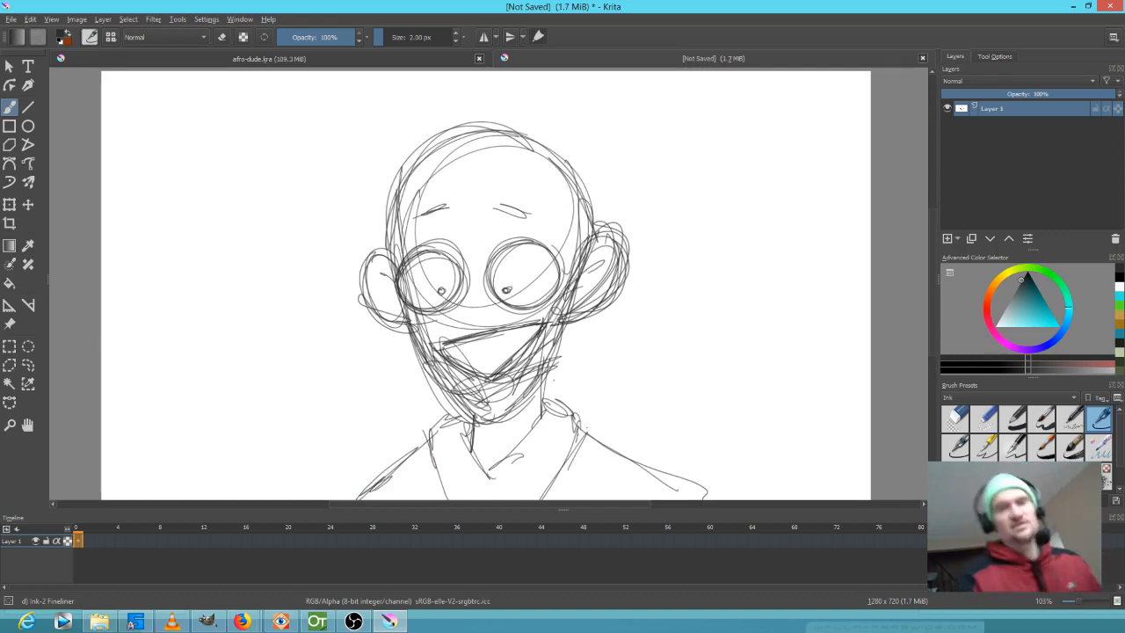
mouse_move(587, 432)
left_mouse_down()
mouse_move(678, 459)
mouse_move(707, 500)
left_mouse_up()
left_click_drag(450, 420, 342, 500)
left_click_drag(376, 464, 346, 496)
left_click_drag(467, 414, 438, 423)
left_click_drag(431, 428, 444, 500)
left_click_drag(429, 446, 447, 499)
left_click_drag(469, 438, 514, 500)
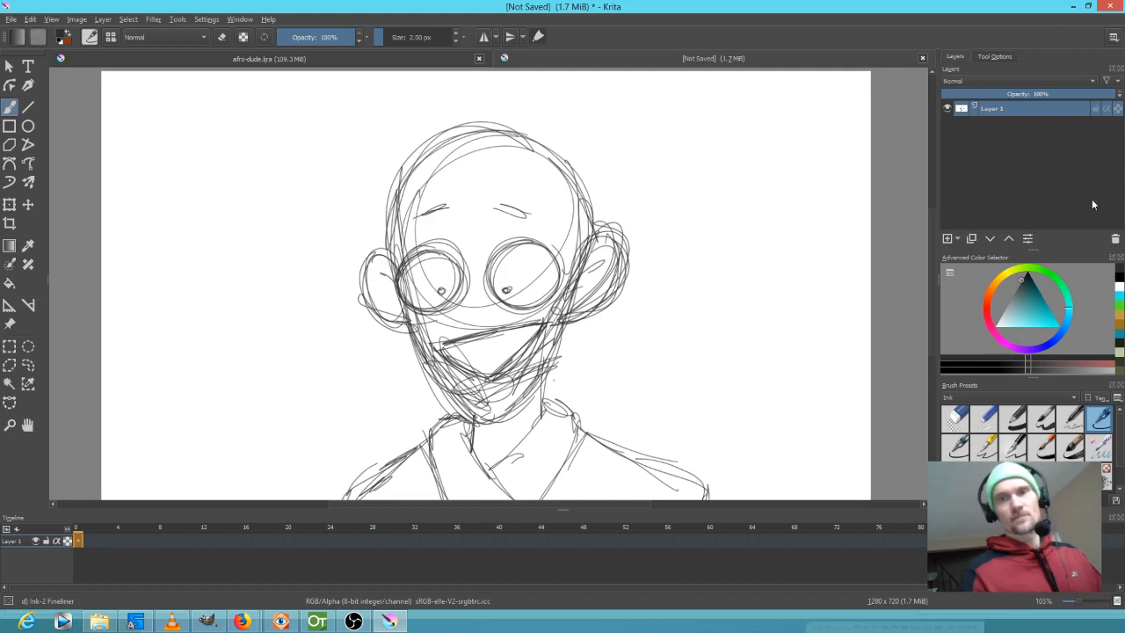
- Lower the opacity of the sketch layer to 36%
mouse_move(1038, 93)
left_mouse_down()
mouse_move(949, 97)
mouse_move(1012, 92)
left_mouse_up()
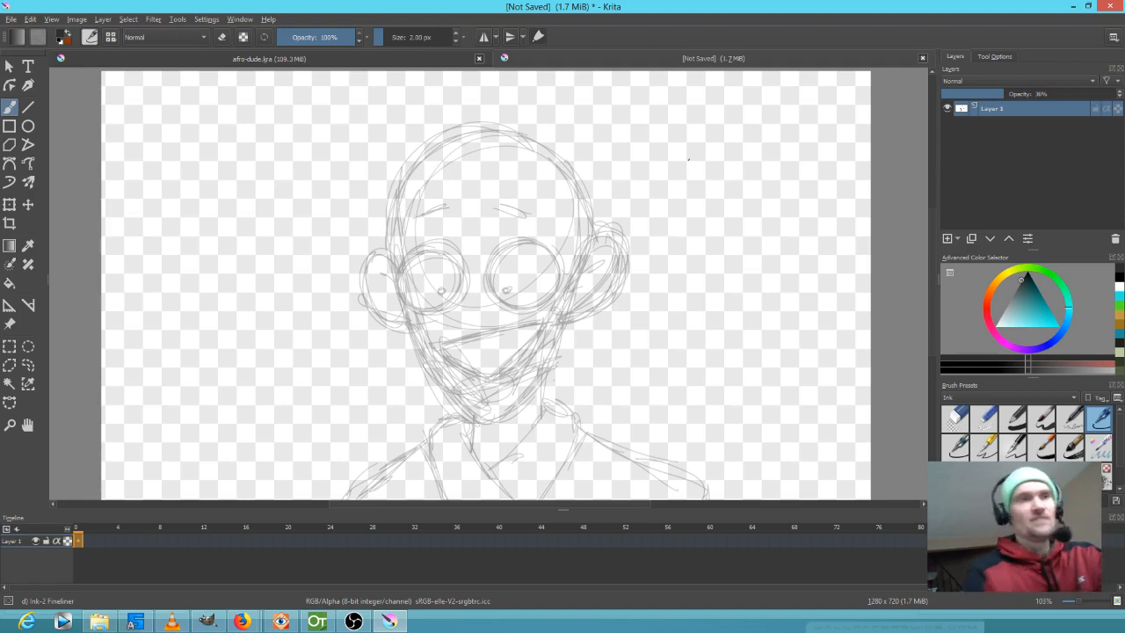
left_click(12, 21)
left_click(26, 33)
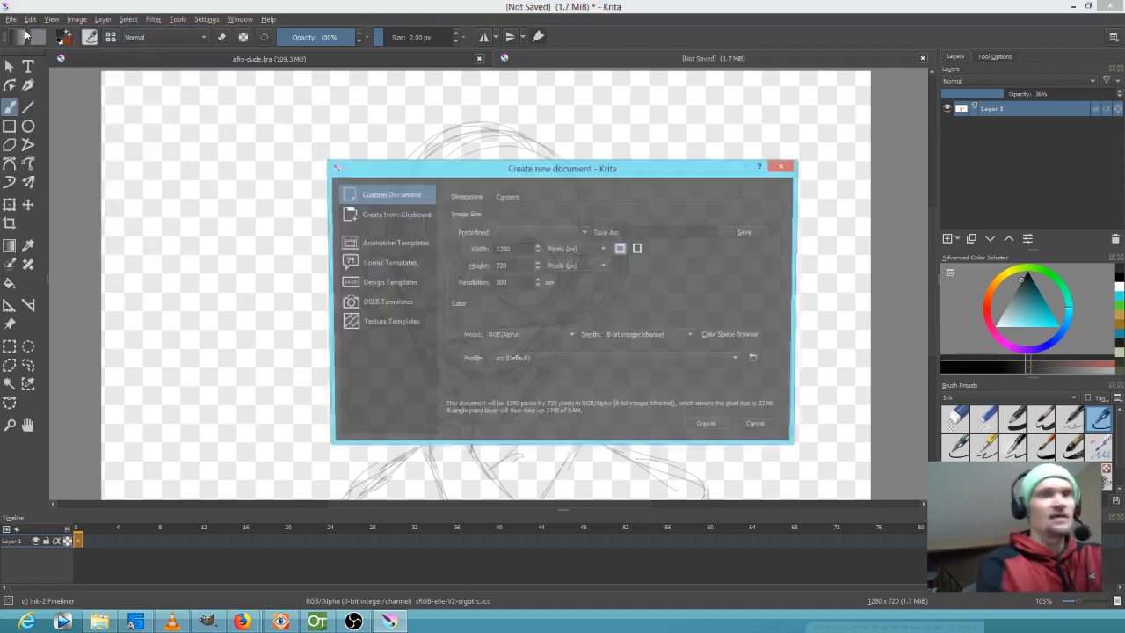
left_click(721, 428)
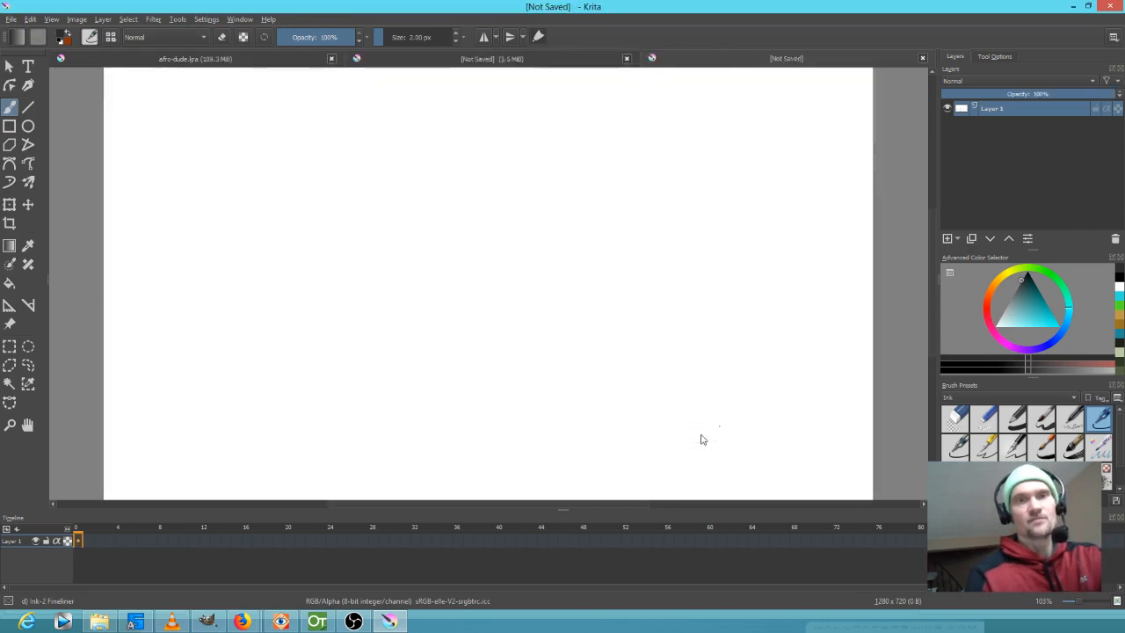
left_click(1115, 239)
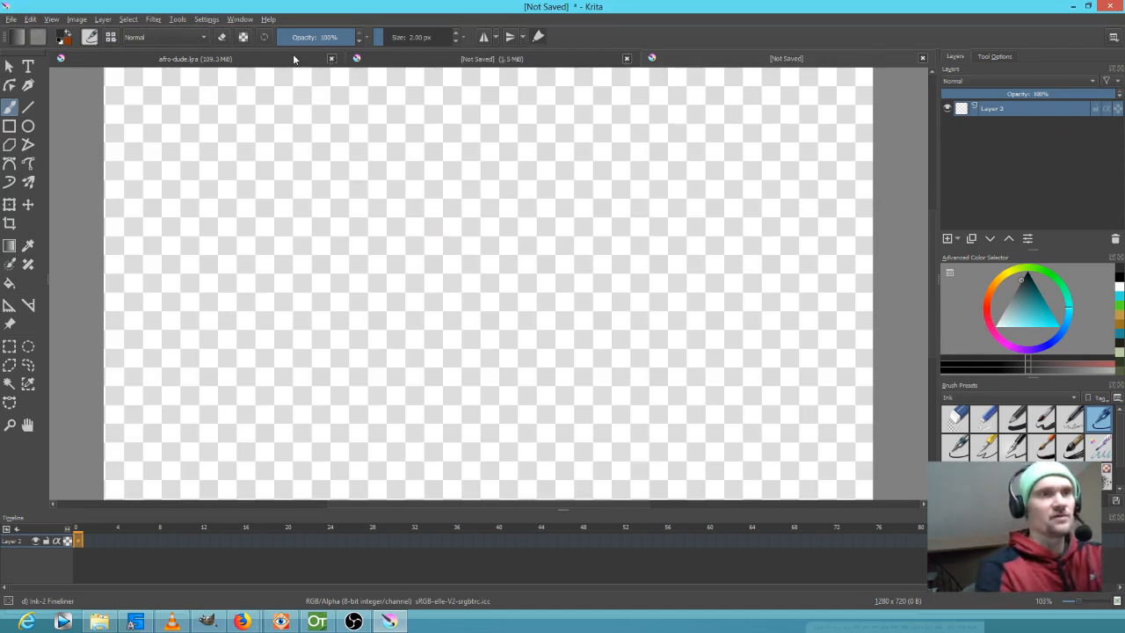
left_click(922, 58)
left_click(575, 328)
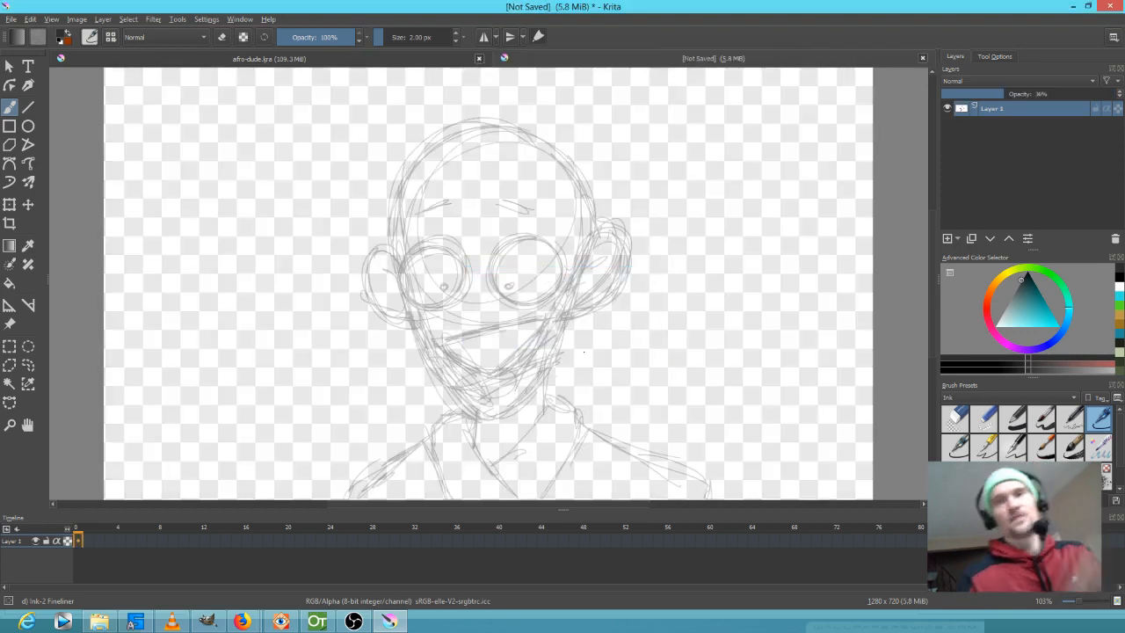
- Add a new paint layer above the sketch and set the brush smoothing to Stabilizer
left_click(947, 239)
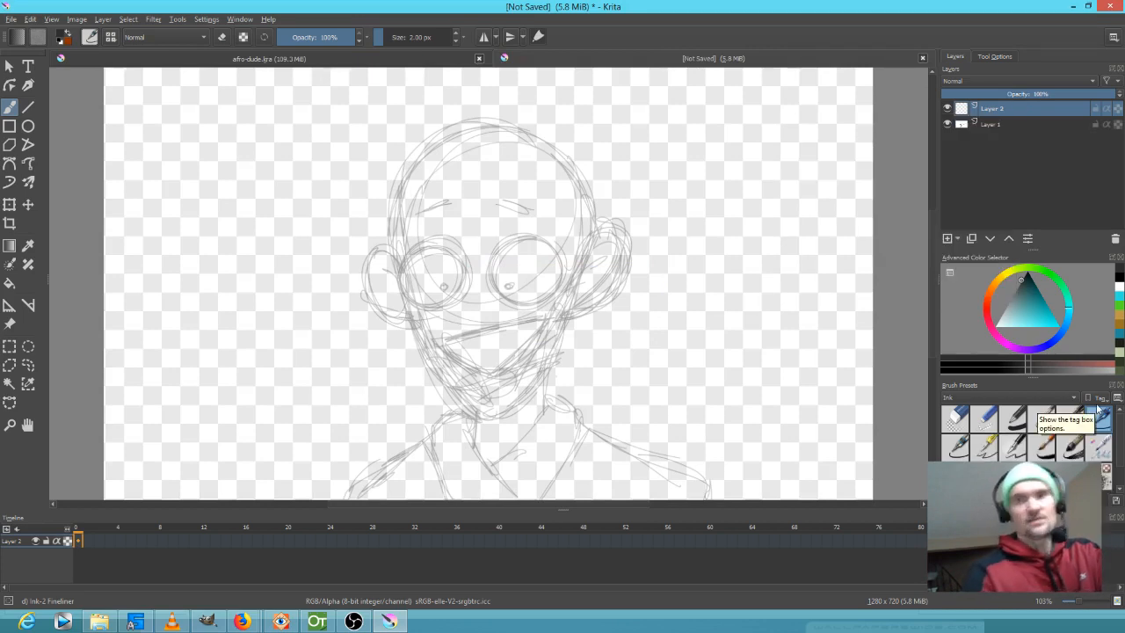
left_click(1004, 58)
left_click(1046, 85)
left_click(1041, 116)
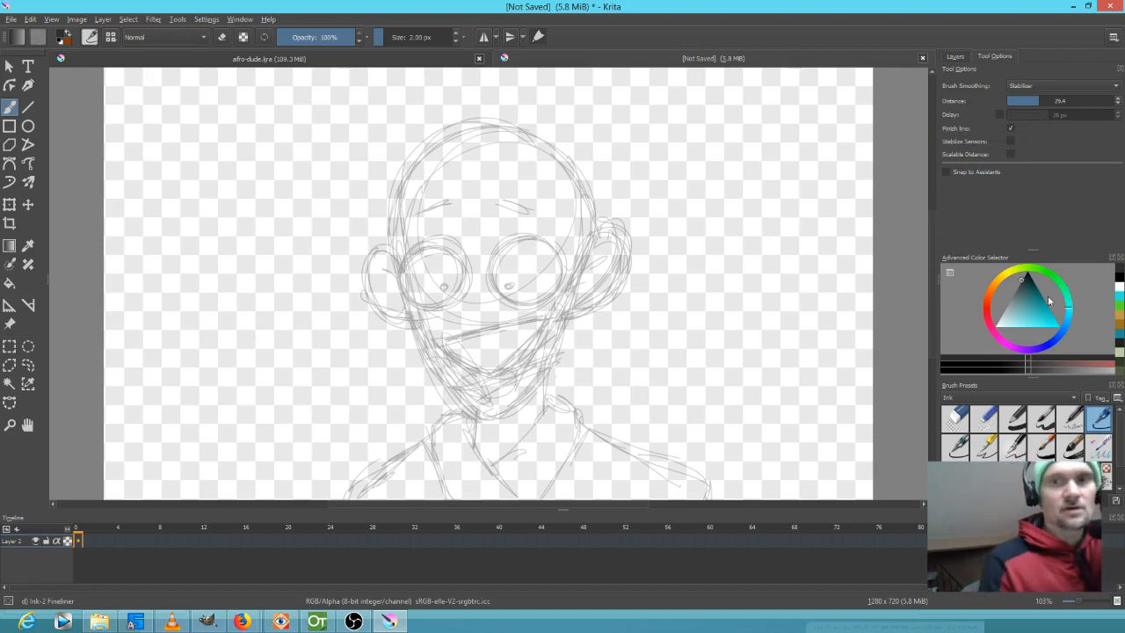
- Ink the circular outline of the larger eye and lower the sketch layer's opacity to 20%
mouse_move(529, 237)
left_mouse_down()
mouse_move(506, 246)
mouse_move(494, 292)
mouse_move(542, 307)
mouse_move(567, 268)
mouse_move(542, 238)
left_mouse_up()
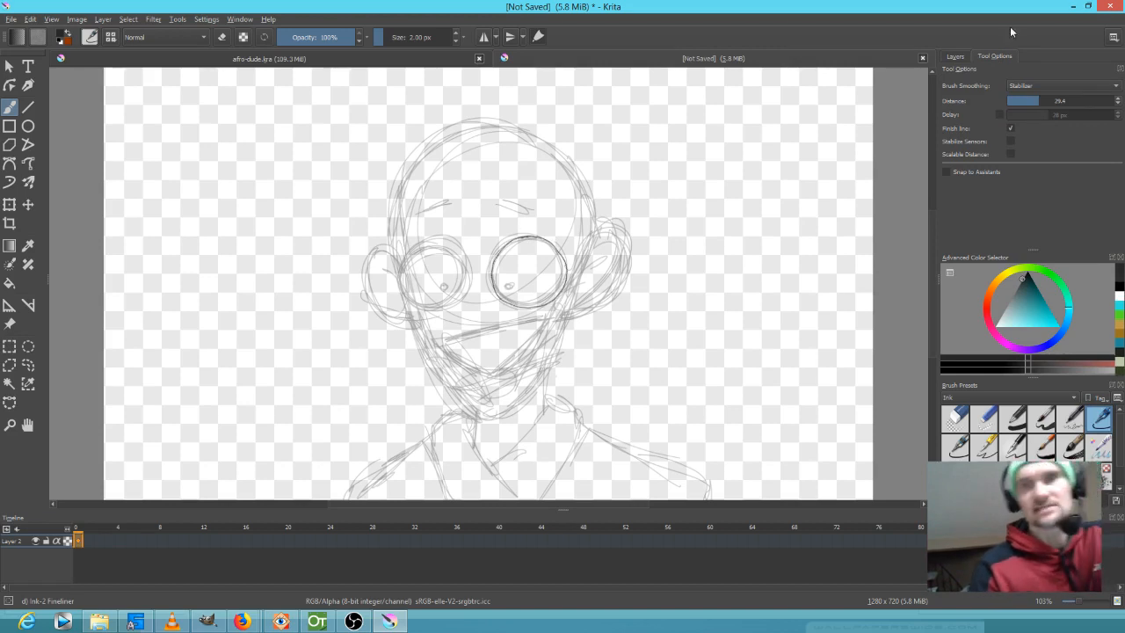
left_click(961, 58)
left_click(1011, 125)
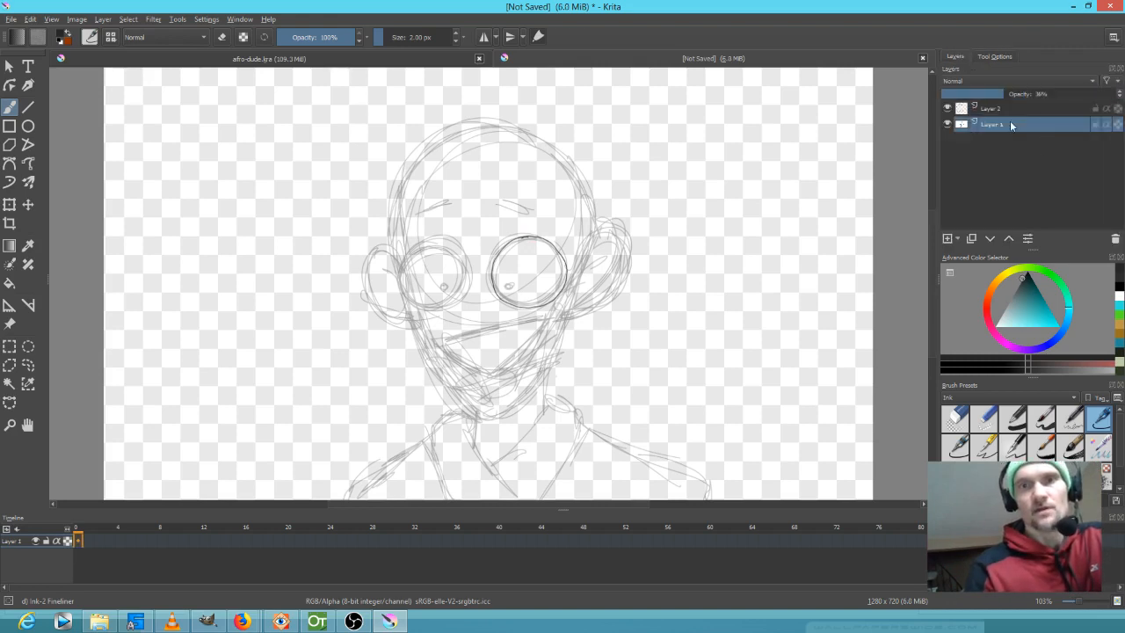
left_click_drag(999, 89, 975, 90)
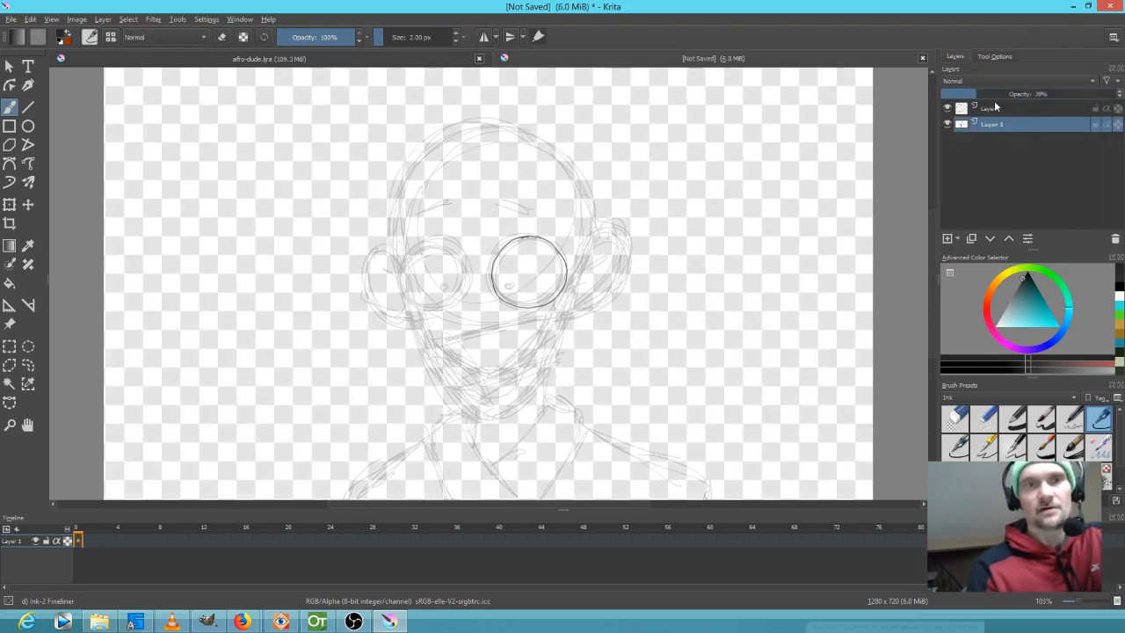
- Ink the circular outline of the smaller eye on the line-art layer above the sketch
left_click(999, 57)
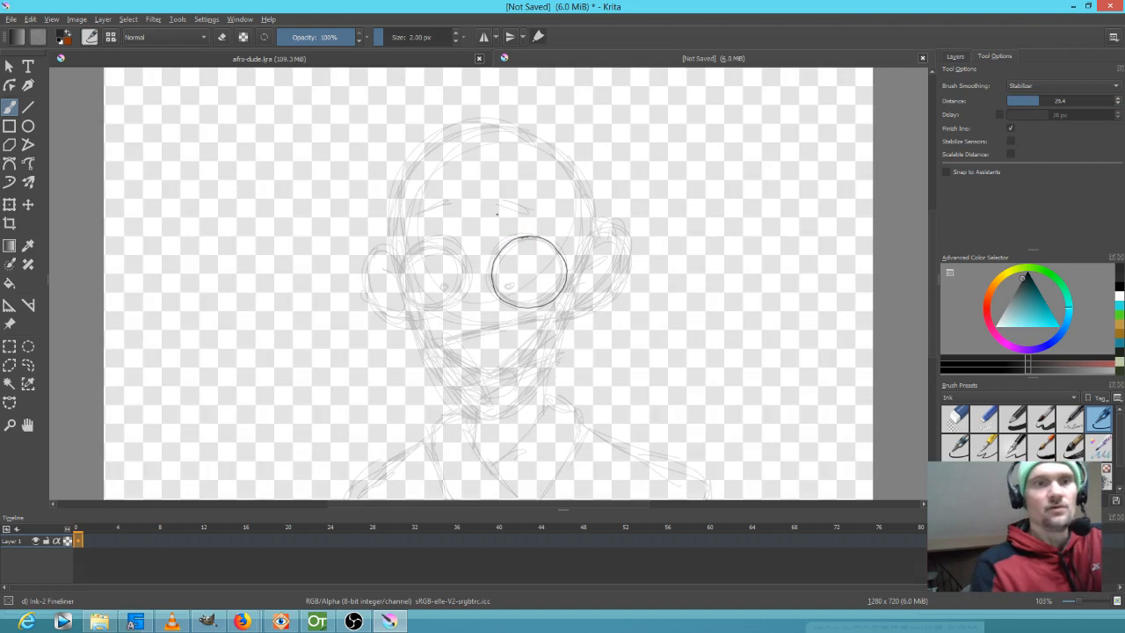
left_click(954, 57)
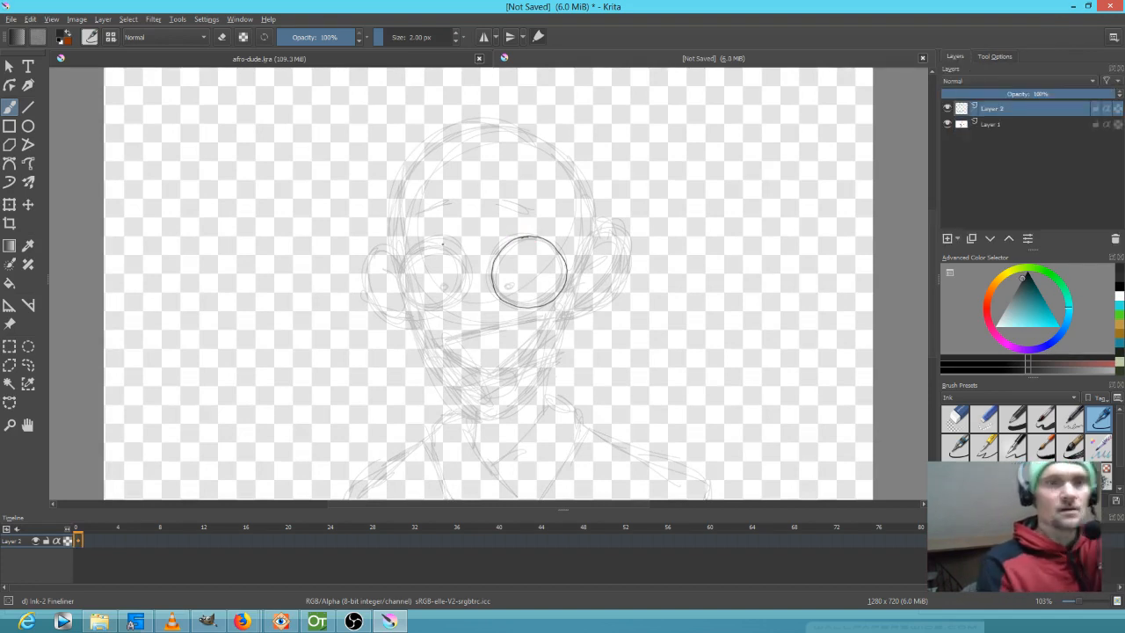
mouse_move(441, 244)
left_mouse_down()
mouse_move(411, 251)
mouse_move(415, 301)
mouse_move(460, 291)
mouse_move(461, 256)
left_mouse_up()
- Increase the Stabilizer distance and ink the jawline and both ear outlines over the sketch
left_click(998, 58)
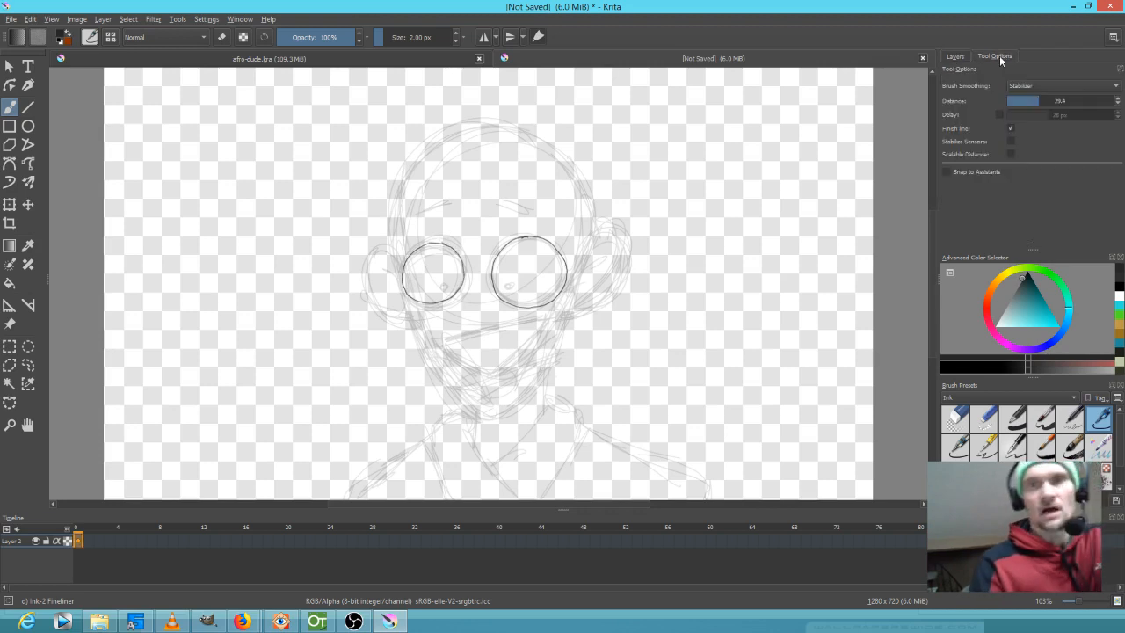
mouse_move(1043, 101)
left_mouse_down()
mouse_move(1075, 99)
mouse_move(1061, 99)
left_mouse_up()
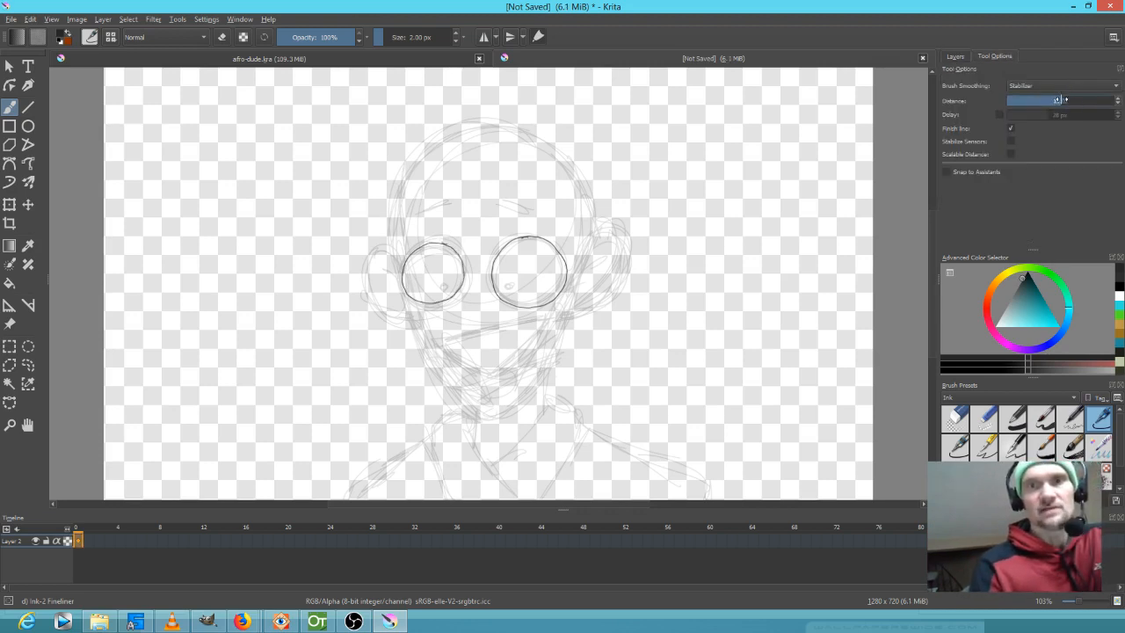
left_click(957, 57)
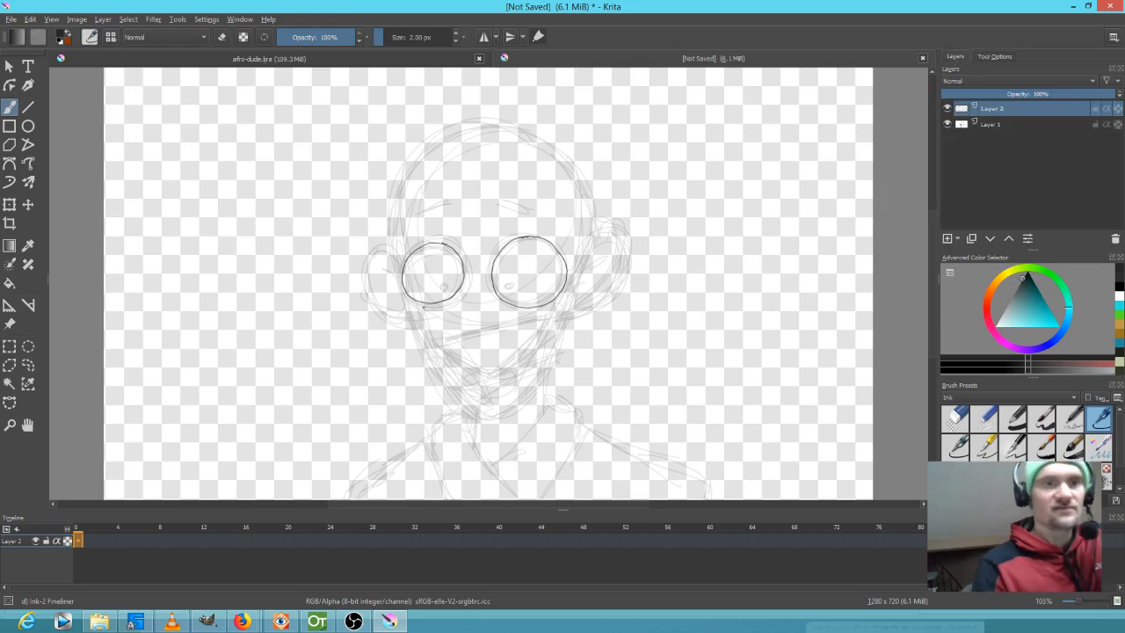
mouse_move(408, 310)
left_mouse_down()
mouse_move(436, 364)
mouse_move(480, 403)
mouse_move(532, 376)
mouse_move(587, 281)
left_mouse_up()
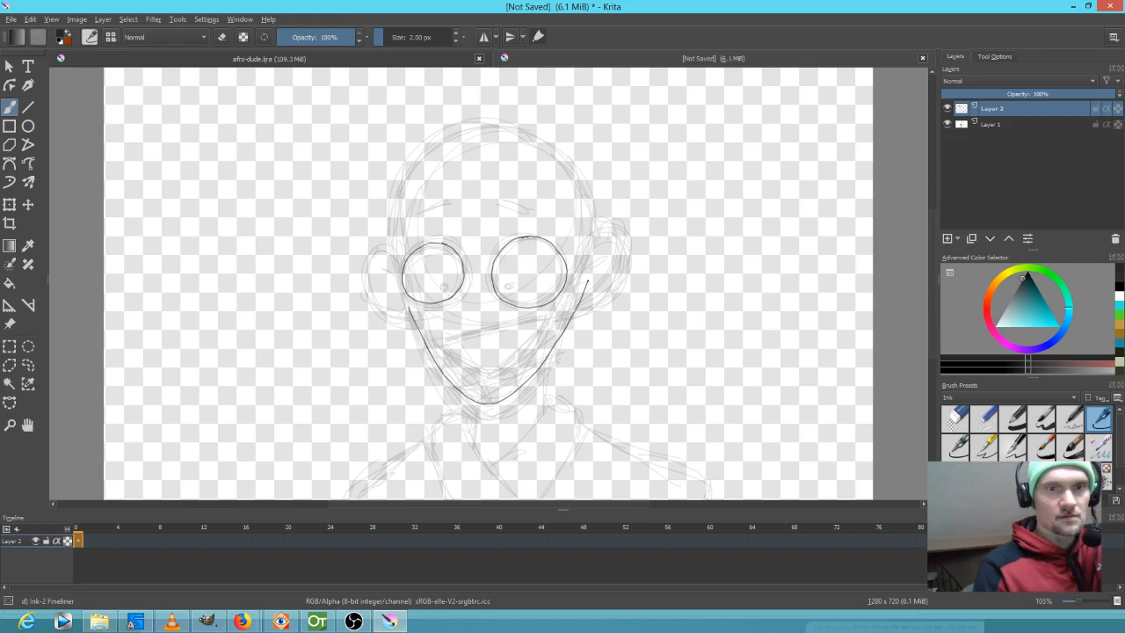
mouse_move(595, 240)
left_mouse_down()
mouse_move(614, 233)
mouse_move(610, 274)
left_mouse_up()
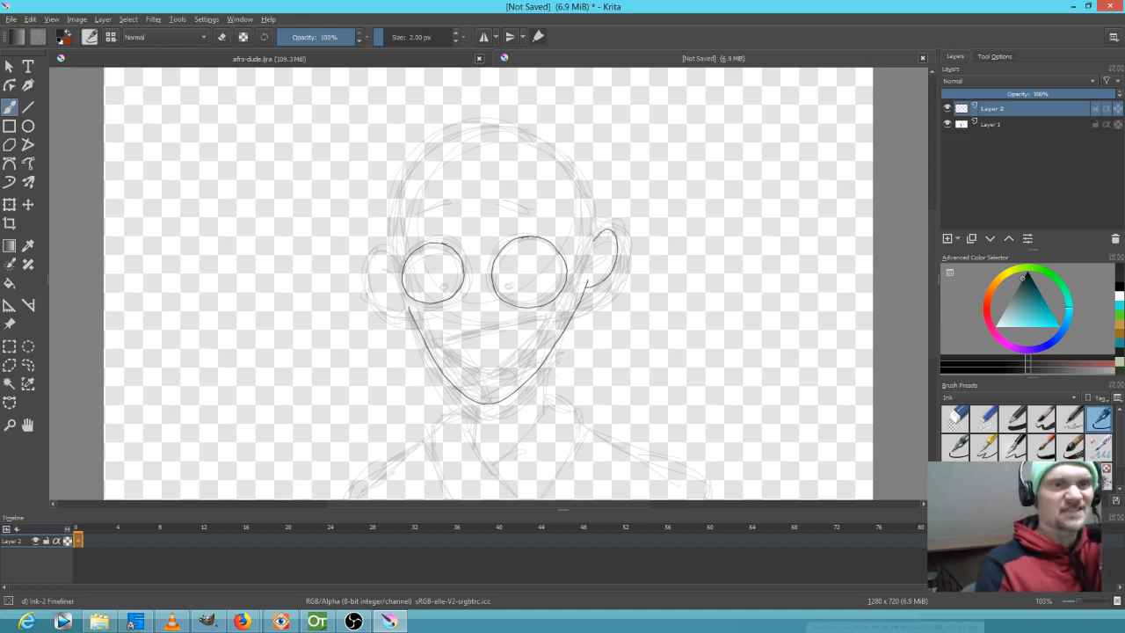
left_click_drag(379, 260, 392, 313)
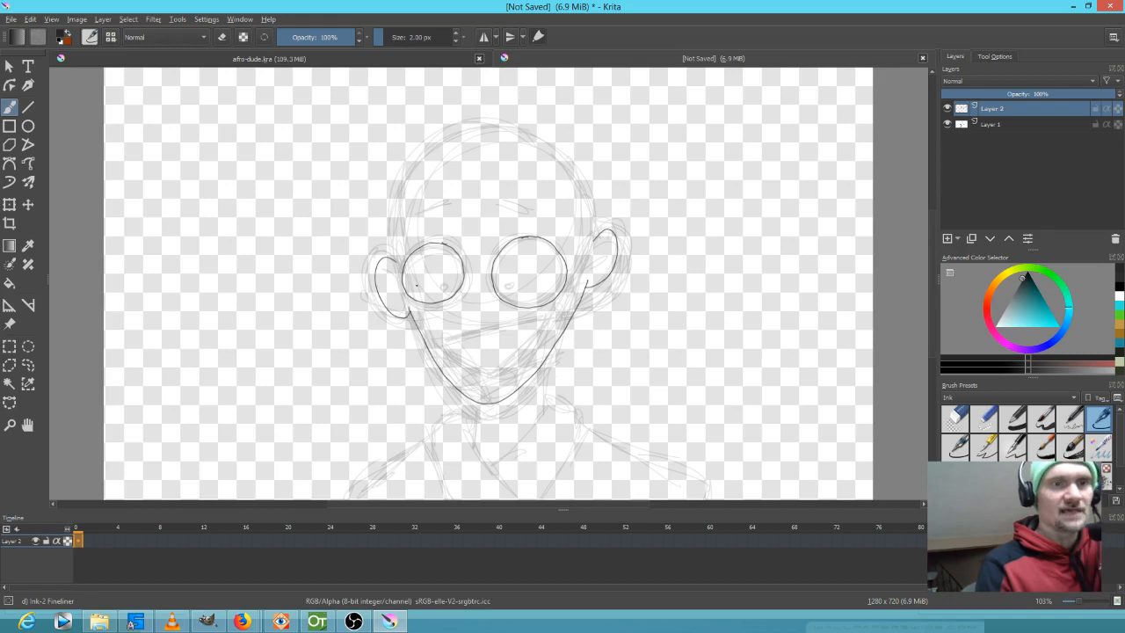
- Ink the top of the head from ear to ear and the outline of the open smiling mouth
mouse_move(391, 244)
left_mouse_down()
mouse_move(408, 167)
mouse_move(464, 127)
mouse_move(532, 128)
left_mouse_up()
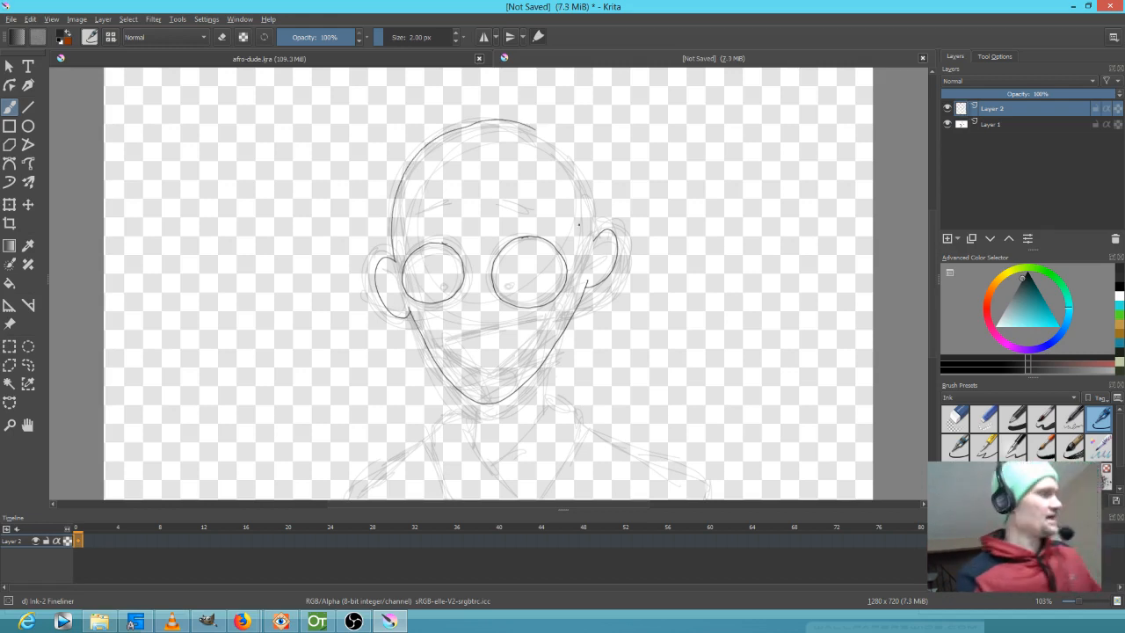
key("ctrl+z")
mouse_move(396, 258)
left_mouse_down()
mouse_move(410, 185)
mouse_move(471, 129)
mouse_move(558, 139)
mouse_move(594, 188)
mouse_move(598, 234)
left_mouse_up()
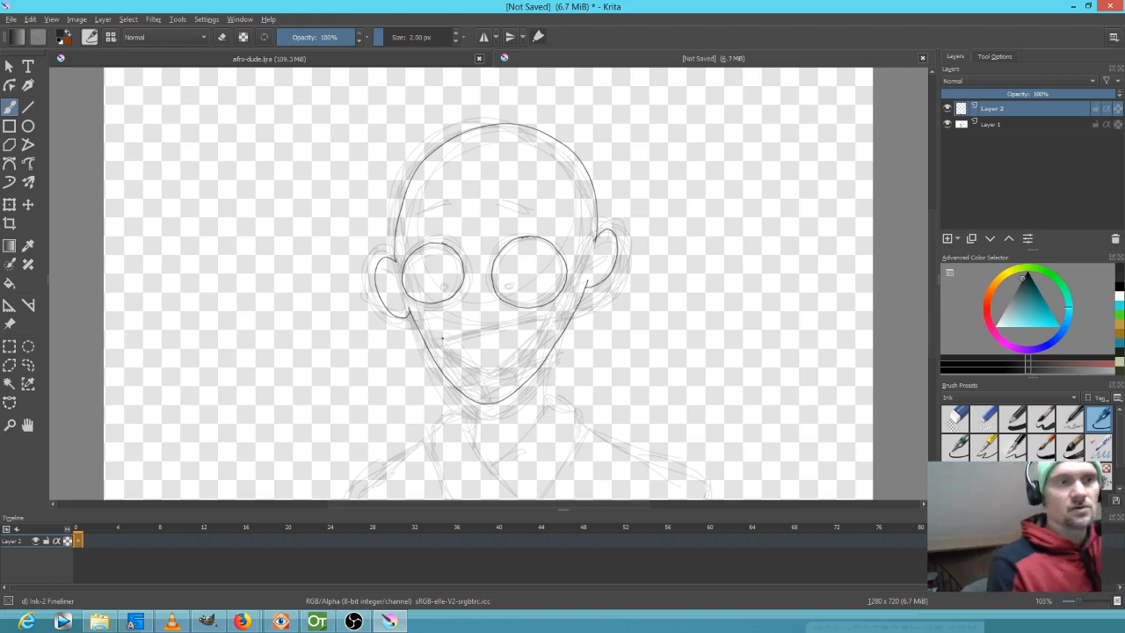
mouse_move(441, 338)
left_mouse_down()
mouse_move(536, 319)
mouse_move(517, 361)
mouse_move(450, 355)
left_mouse_up()
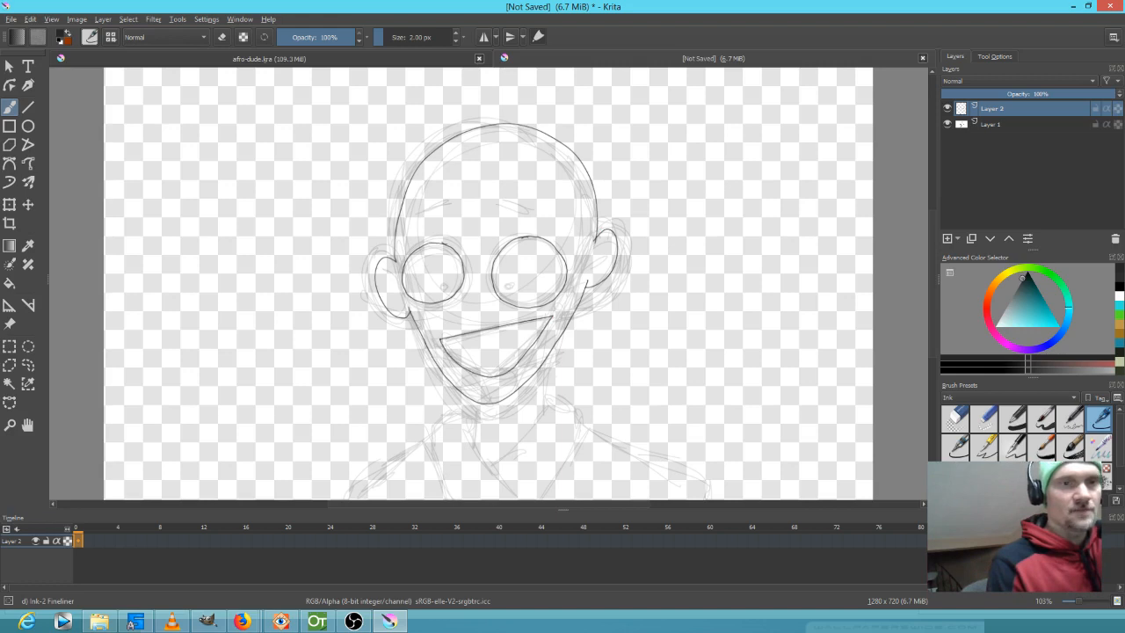
left_click(9, 163)
left_click(684, 149)
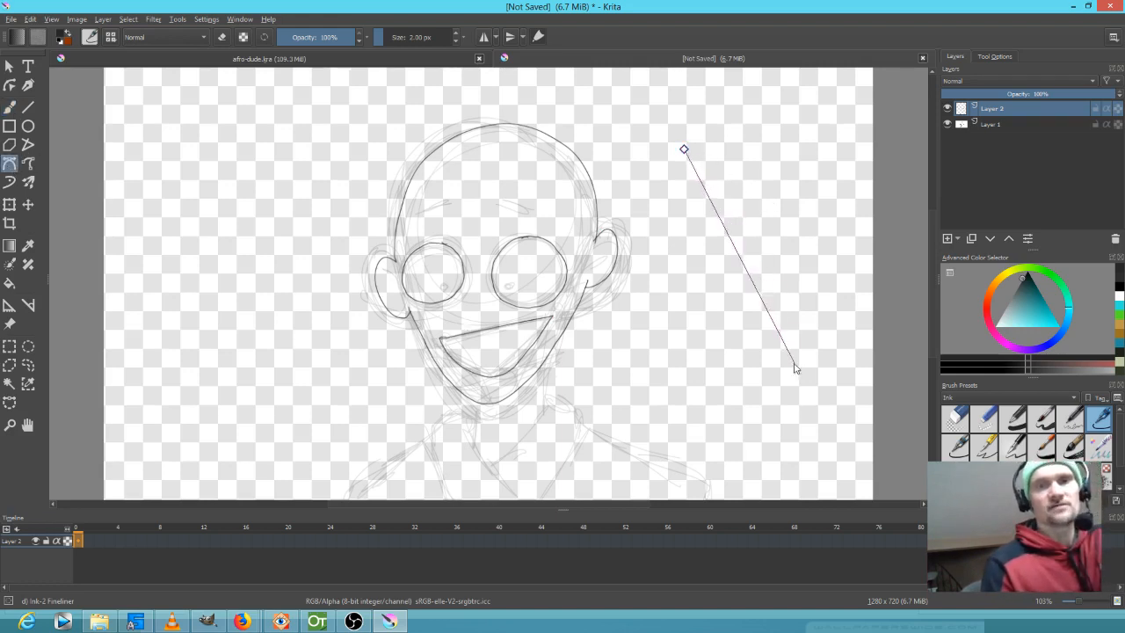
left_click_drag(792, 290, 789, 319)
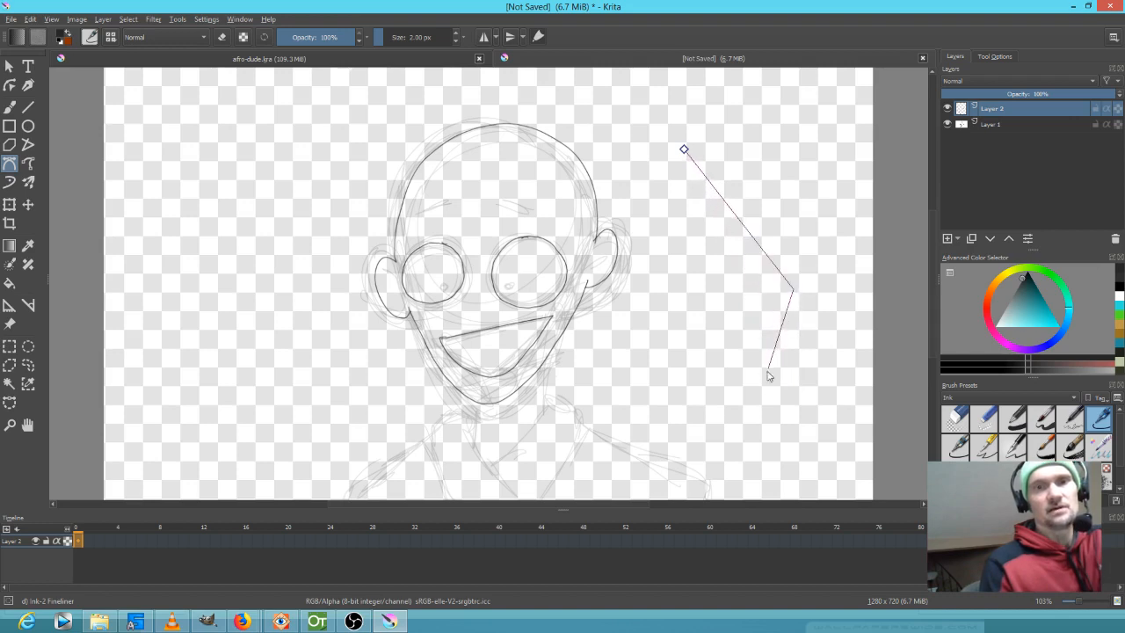
left_click(740, 392)
left_click_drag(708, 273, 683, 304)
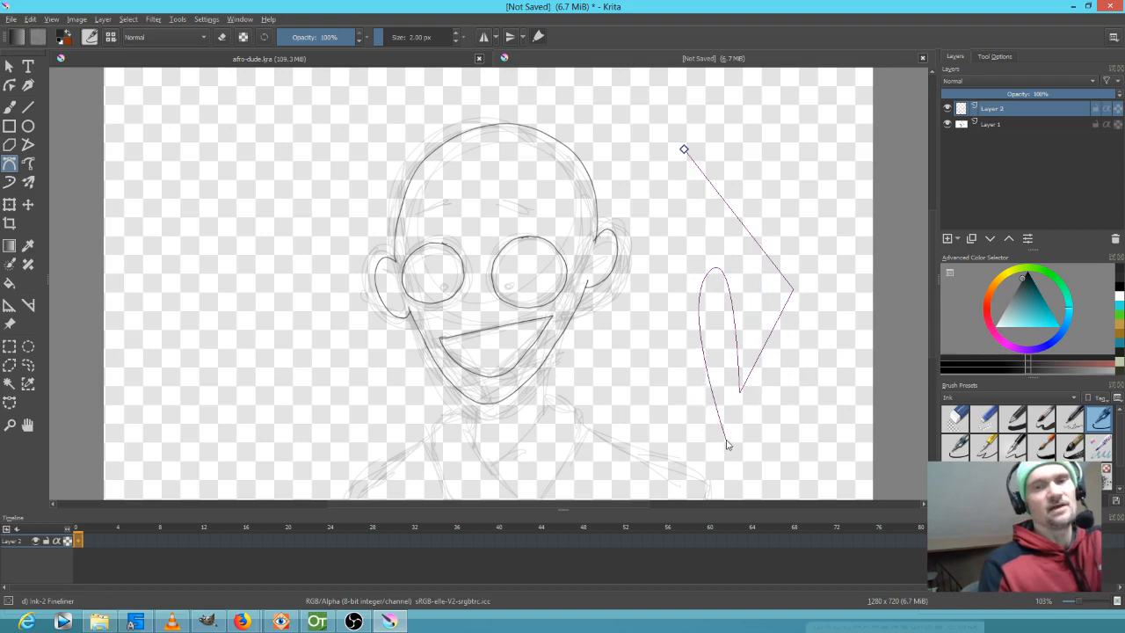
key("Escape")
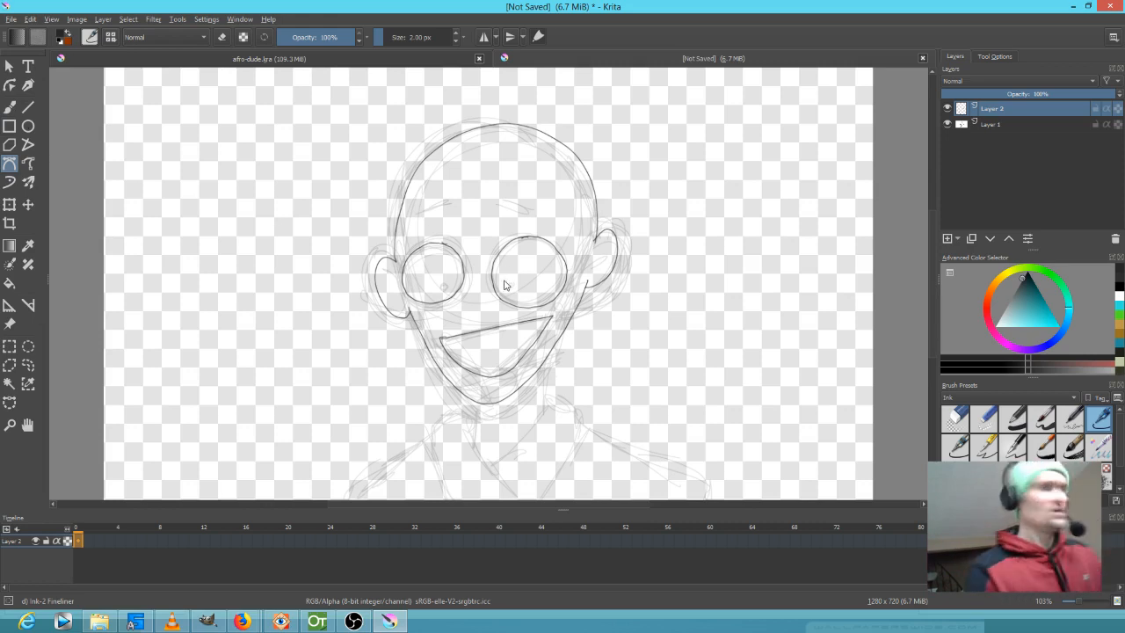
- Ink the small pupils inside both eyes, and draw the closed neck outline, overlapping the chin, on a new layer
key("b")
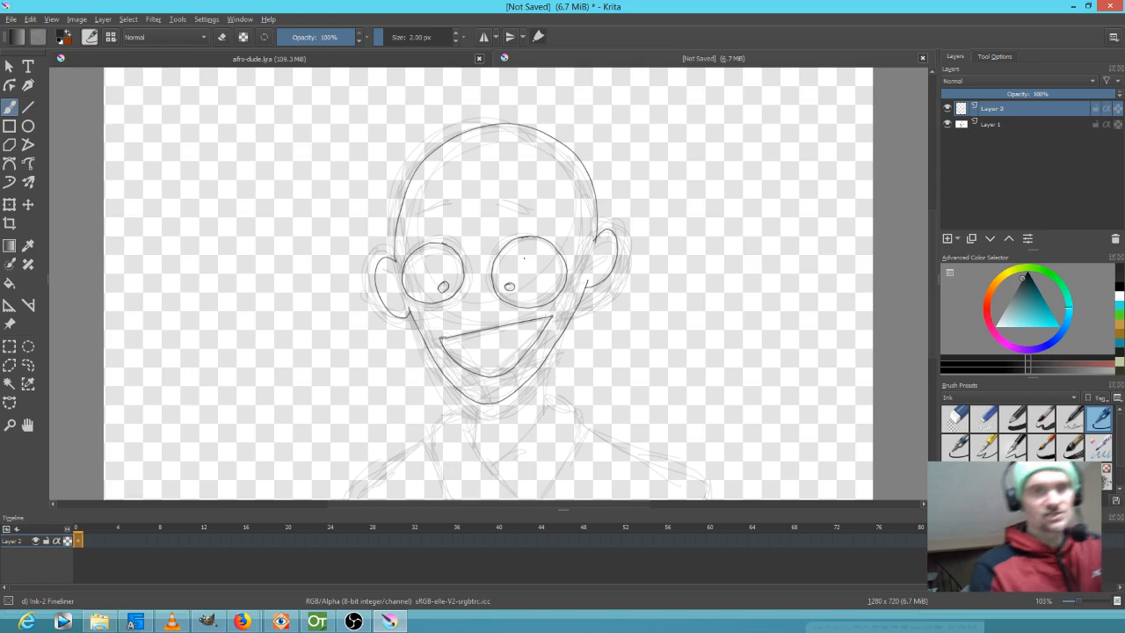
left_click(947, 238)
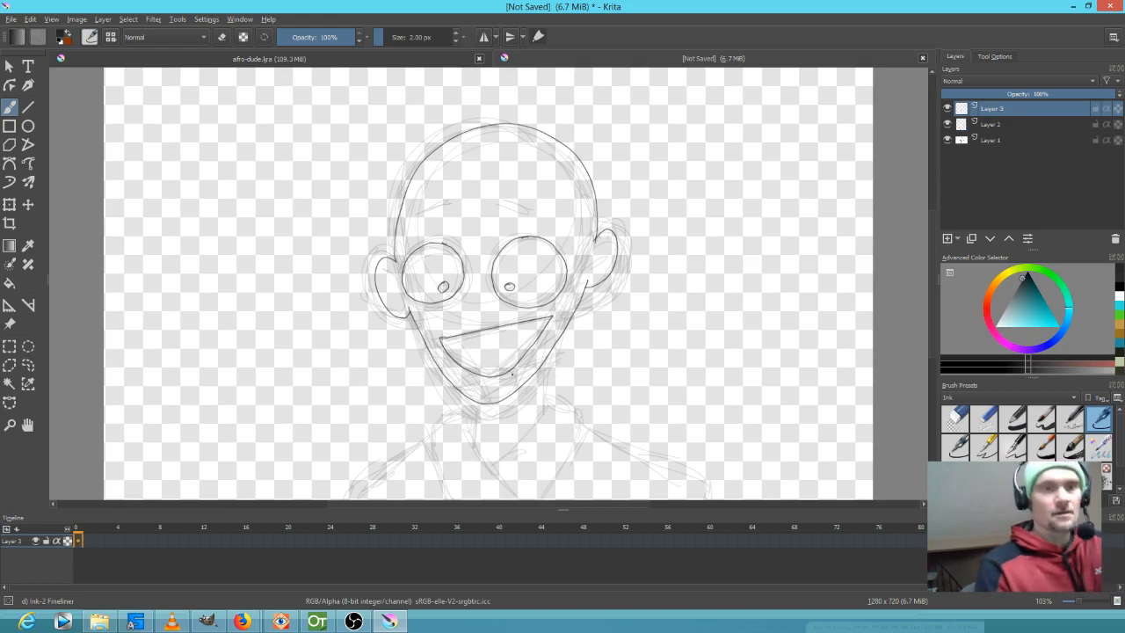
mouse_move(482, 376)
left_mouse_down()
mouse_move(472, 437)
mouse_move(481, 457)
mouse_move(519, 443)
left_mouse_up()
mouse_move(537, 383)
left_mouse_down()
mouse_move(537, 353)
mouse_move(514, 338)
left_mouse_up()
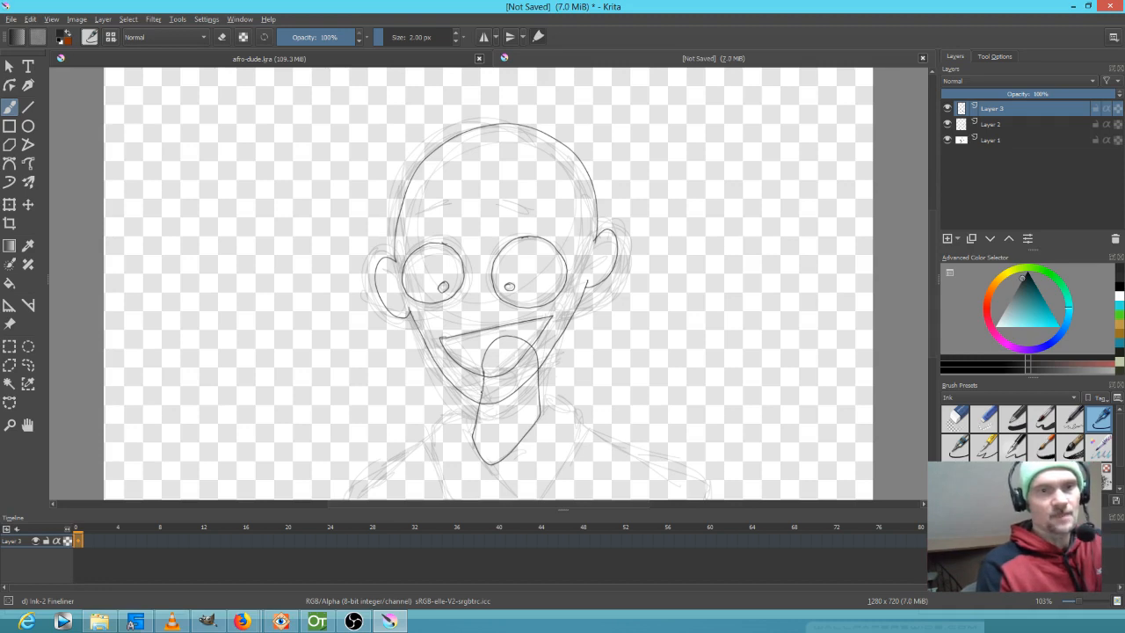
- Ink the shirt's collar, the sloping shoulders on both sides, and the lapel lines below the neck
left_click_drag(437, 429, 351, 495)
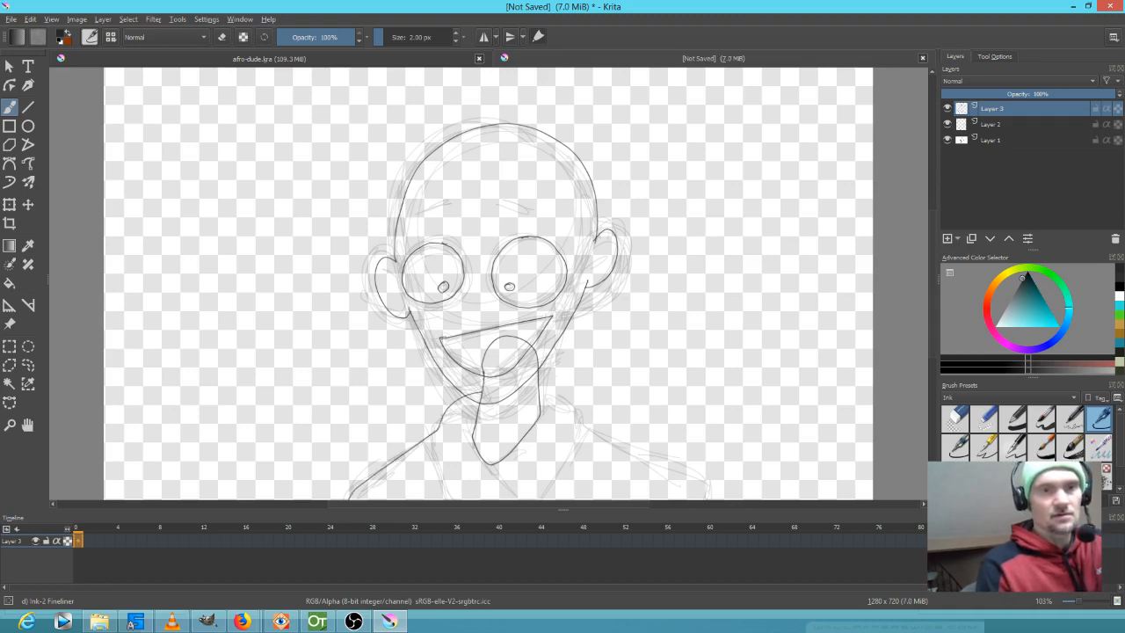
left_click_drag(583, 427, 680, 472)
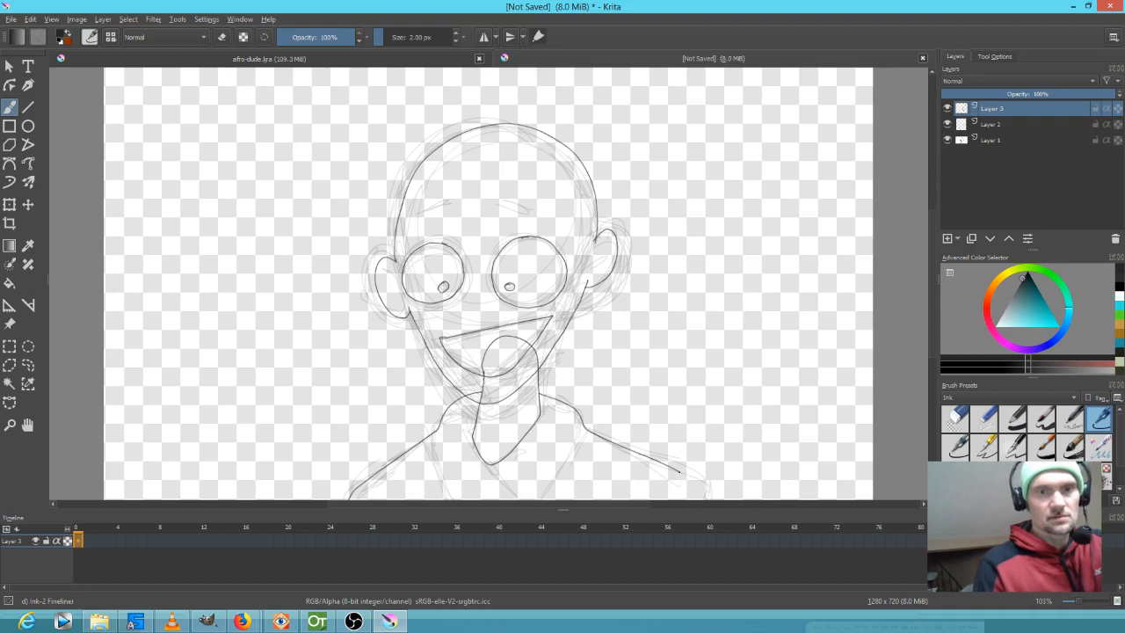
left_click_drag(439, 447, 459, 499)
left_click_drag(580, 439, 543, 501)
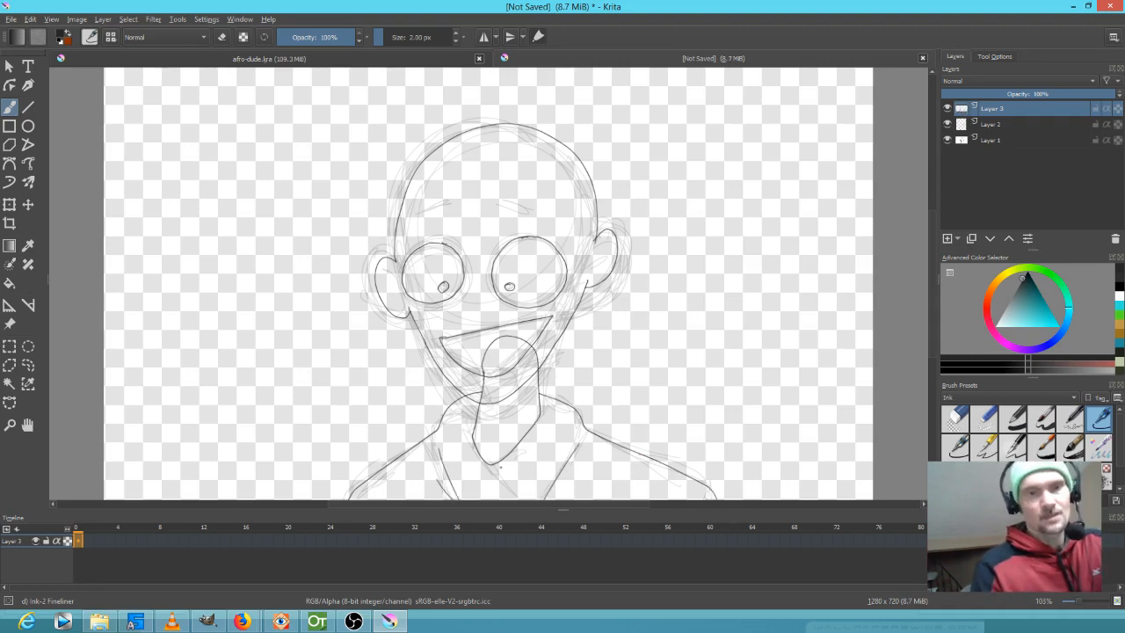
left_click_drag(490, 460, 527, 500)
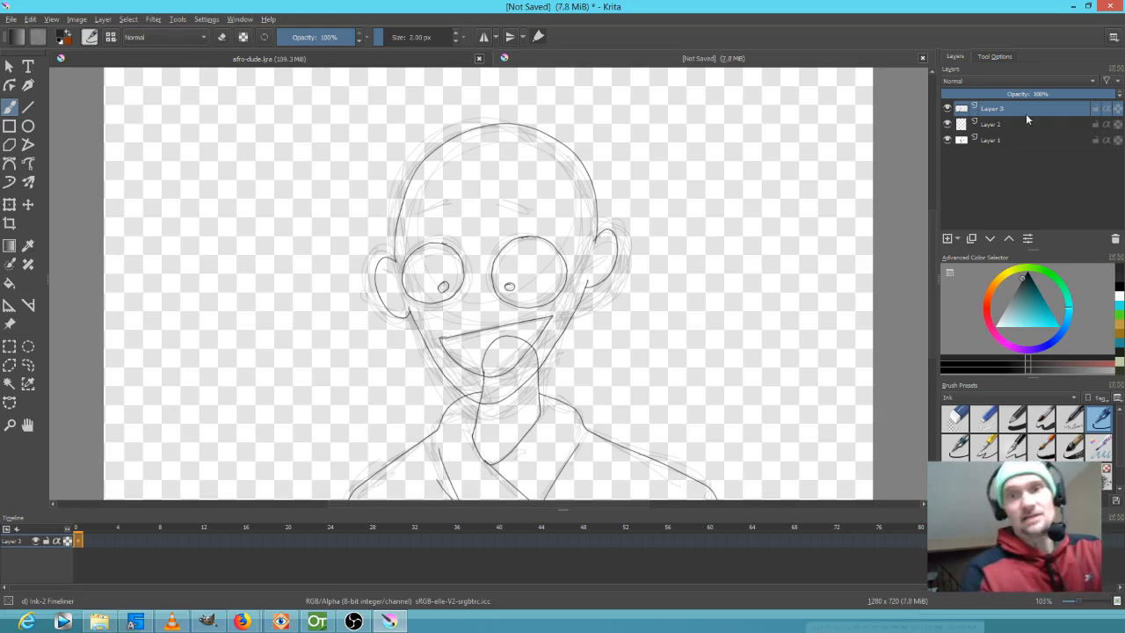
- Move the neck and shirt layer below the head line-art layer and hide the sketch layer
left_click(992, 238)
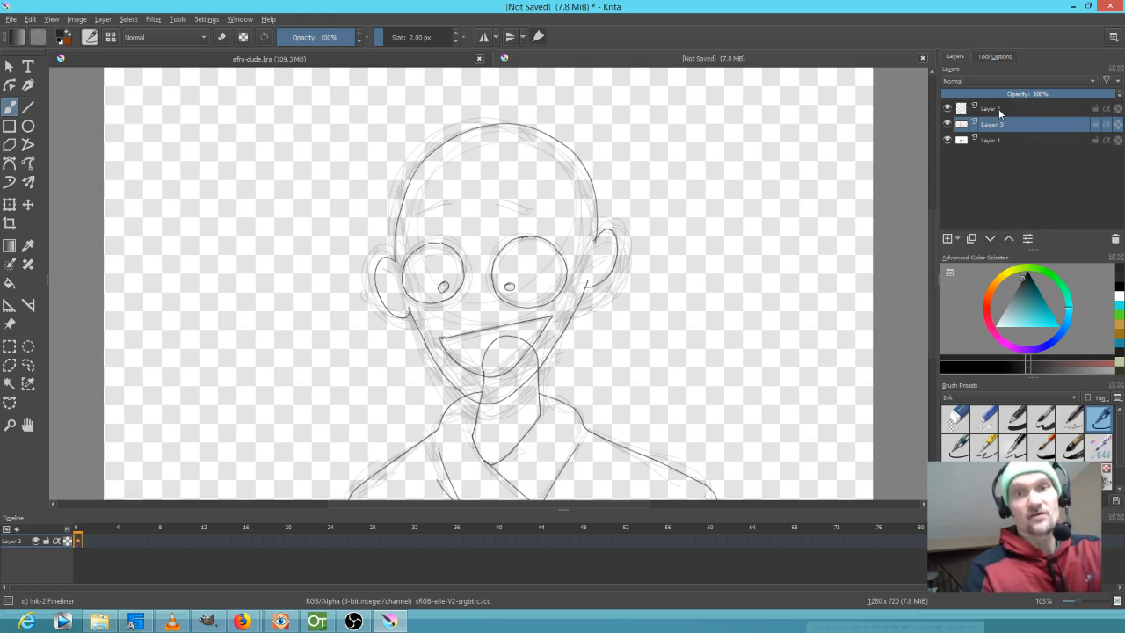
left_click(947, 140)
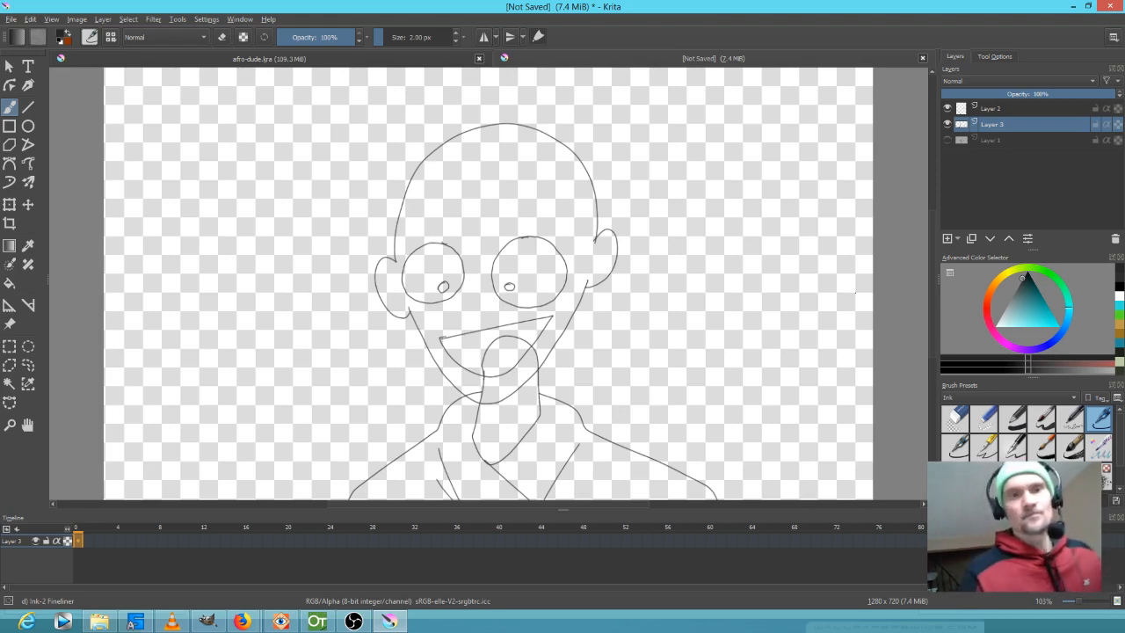
- Hide the head line-art layer and add a new layer beneath the neck and shirt lines
left_click(948, 108)
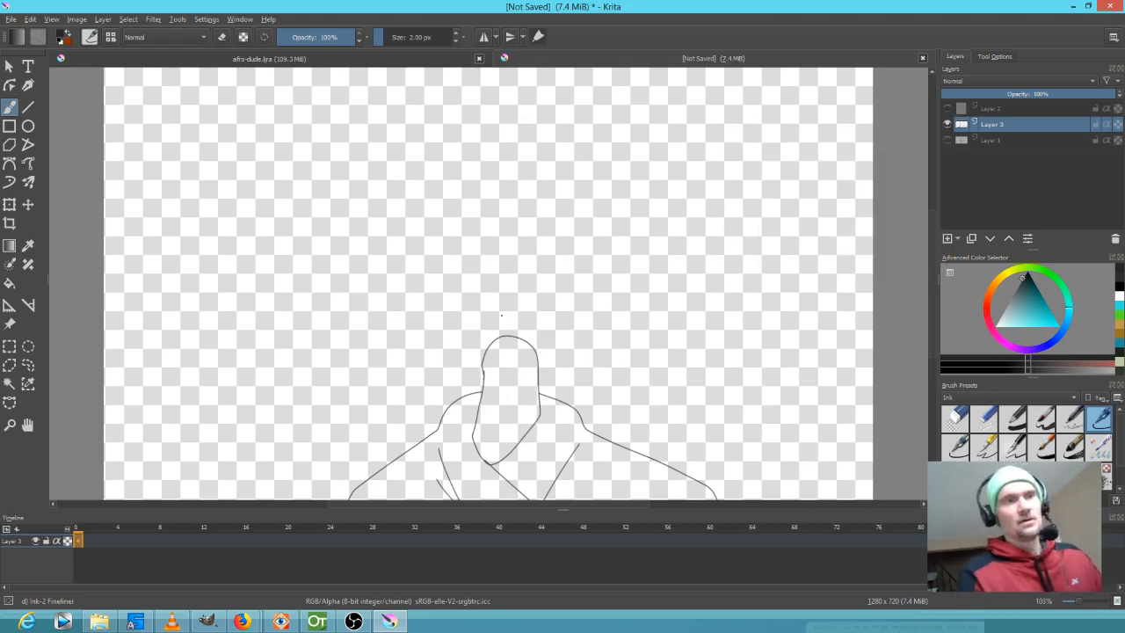
left_click(949, 239)
left_click(989, 238)
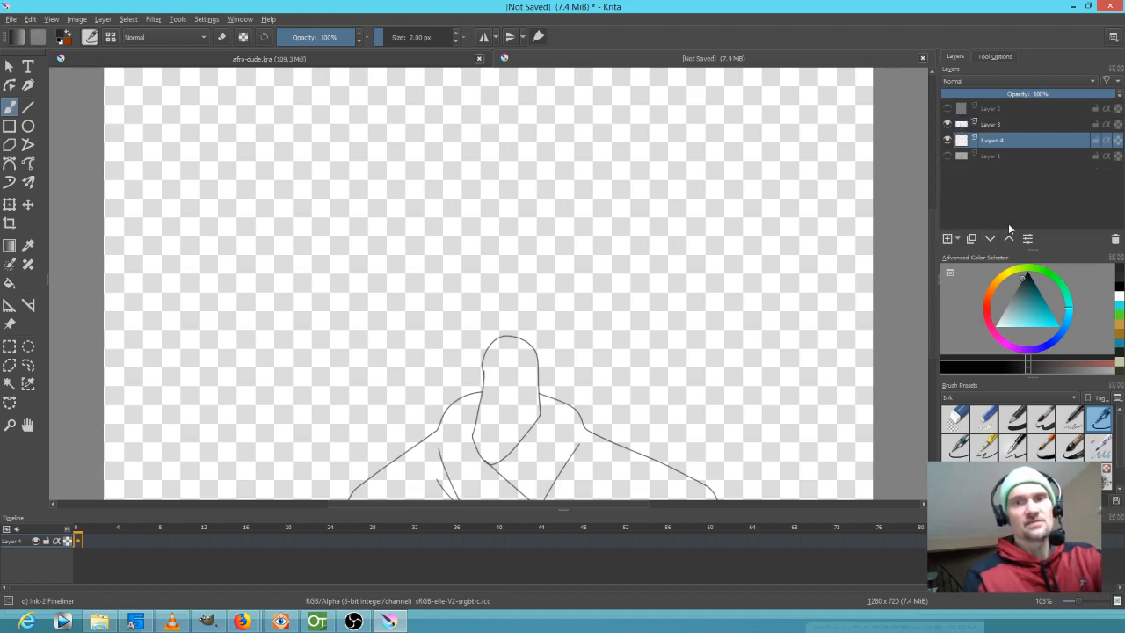
- Fill all areas of the shirt with a light teal colour on the layer beneath the neck and shirt lines
left_click_drag(1033, 304, 1017, 323)
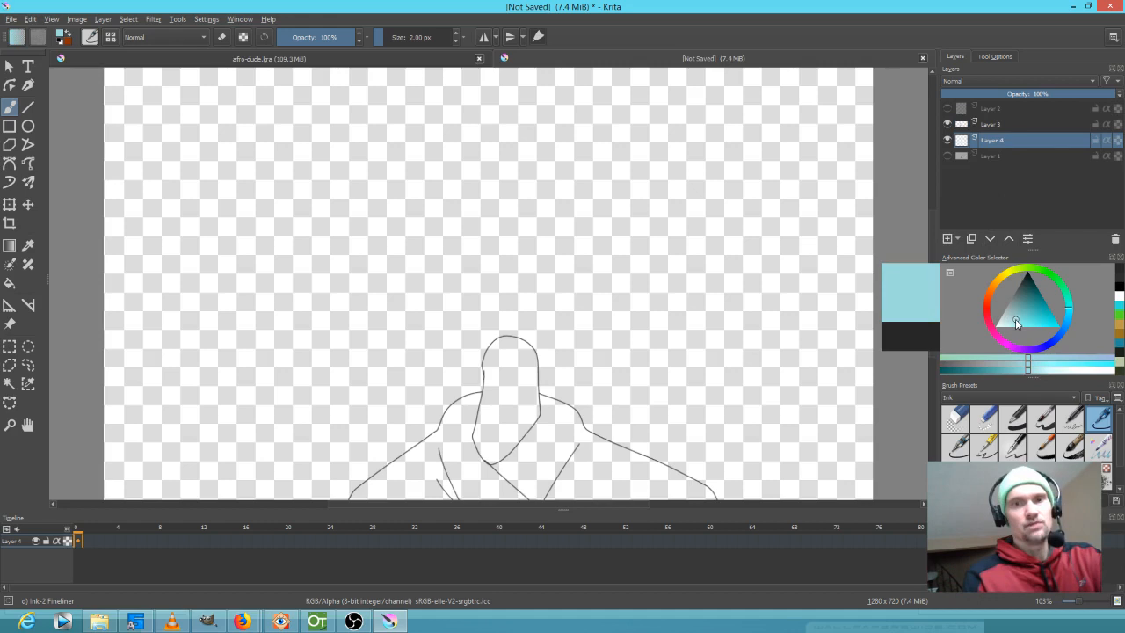
key("f")
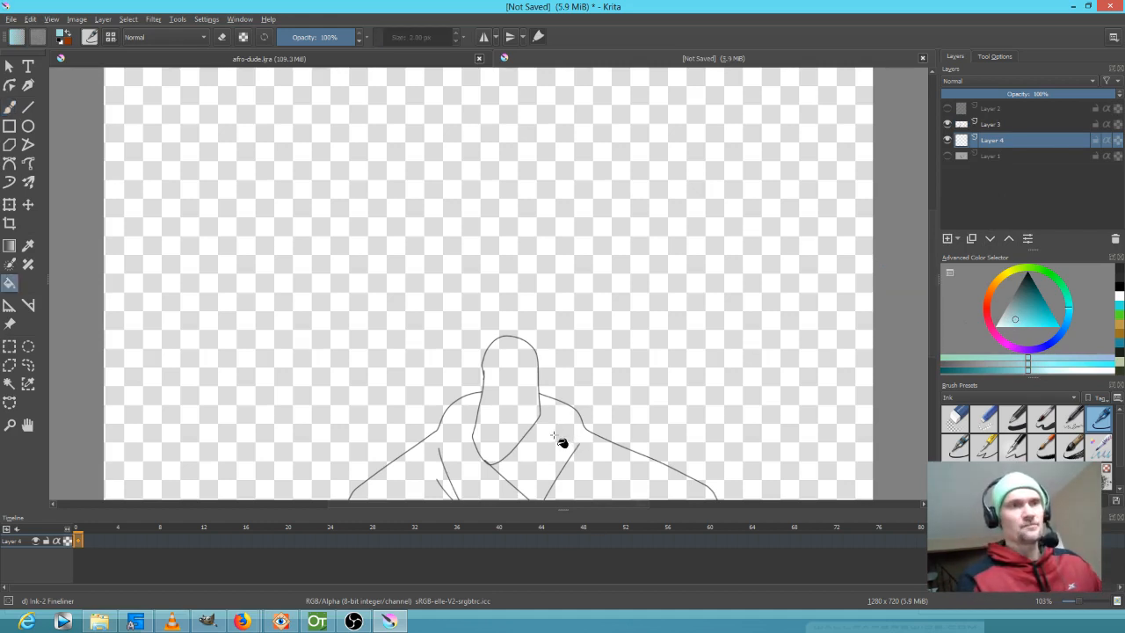
left_click(553, 458)
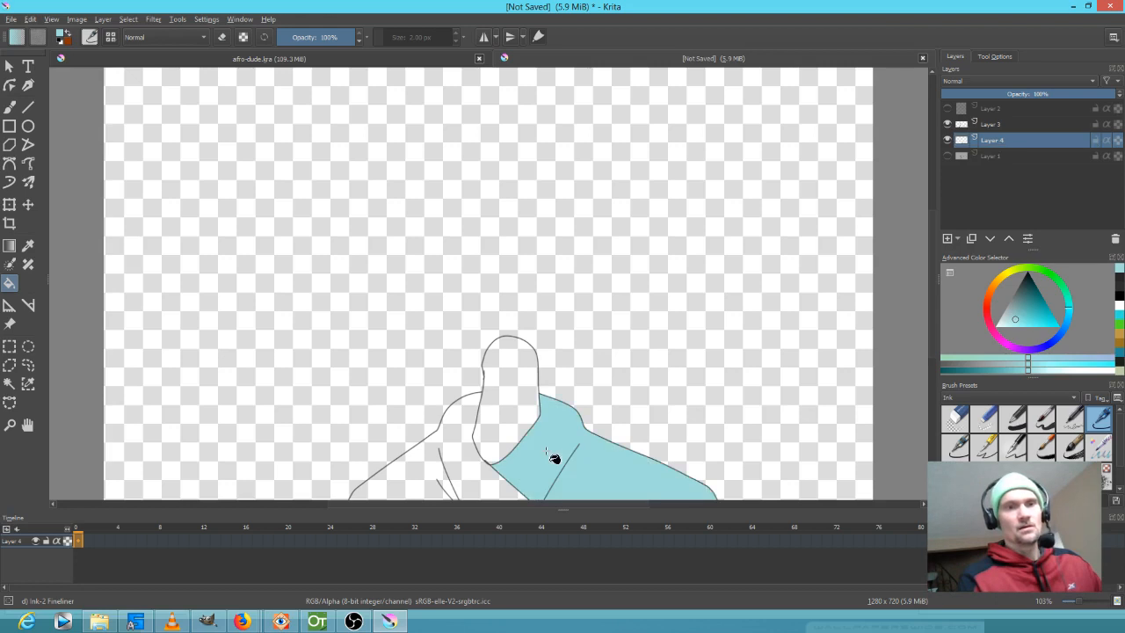
left_click_drag(619, 423, 620, 361)
left_click(473, 425)
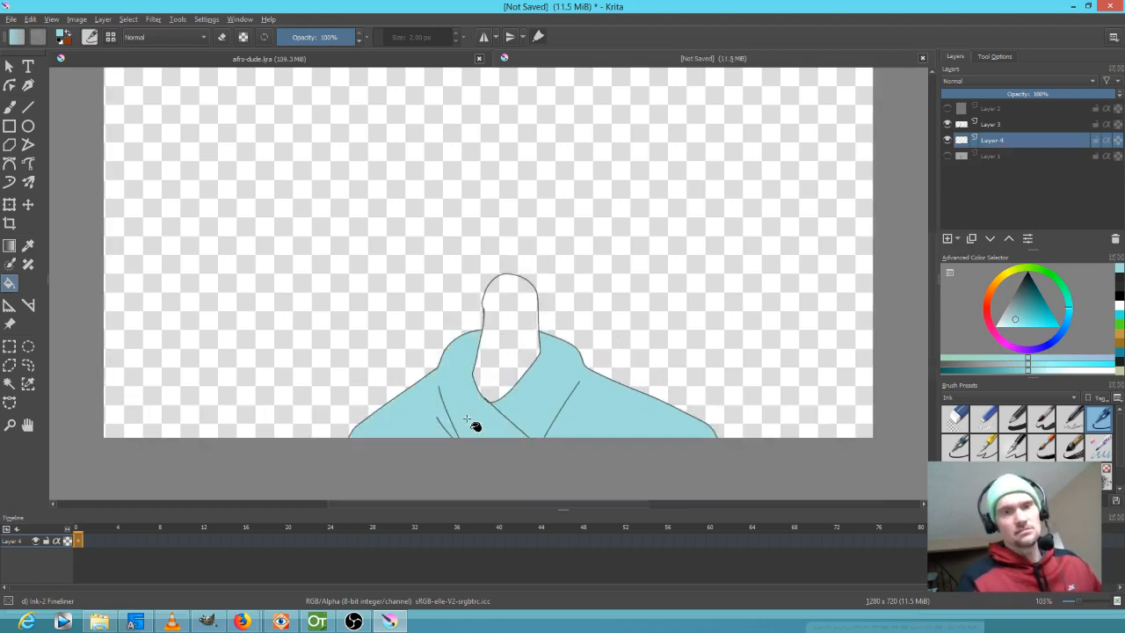
- Fill the neck with a pale cream skin colour and check the fills with the neck and shirt line layer hidden
left_click(994, 283)
left_click(1002, 322)
left_click(1007, 330)
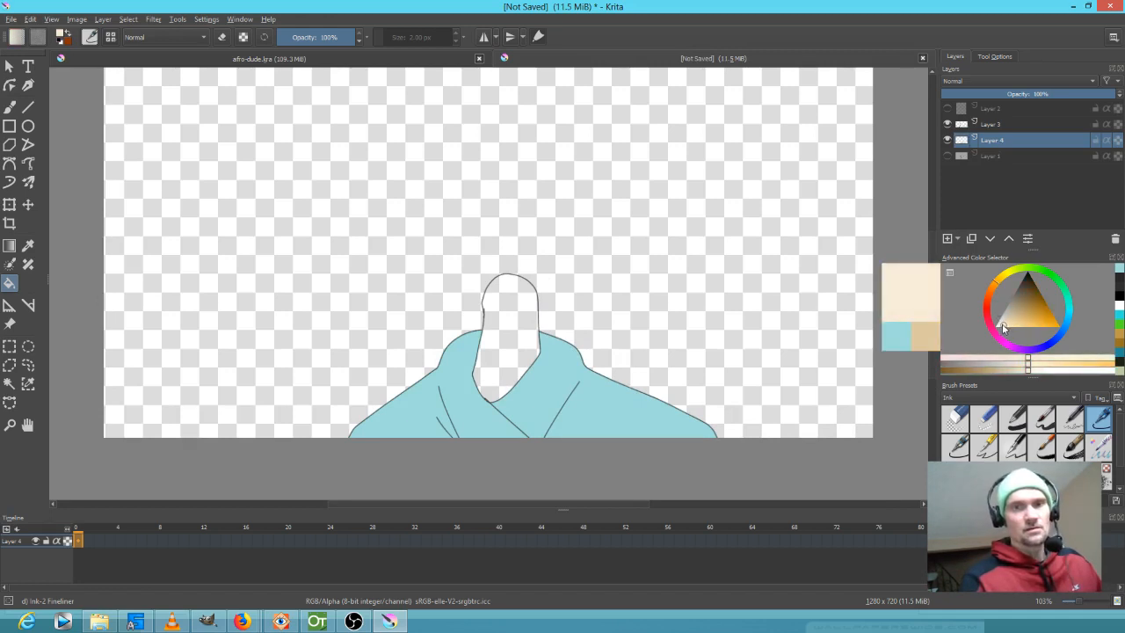
left_click(513, 350)
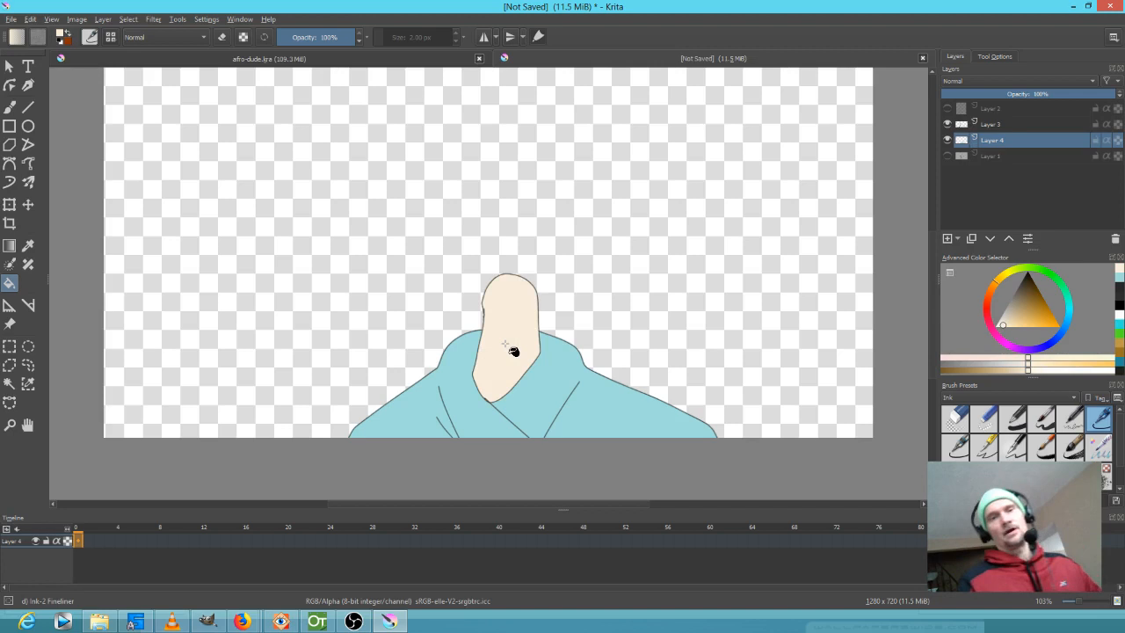
left_click(948, 125)
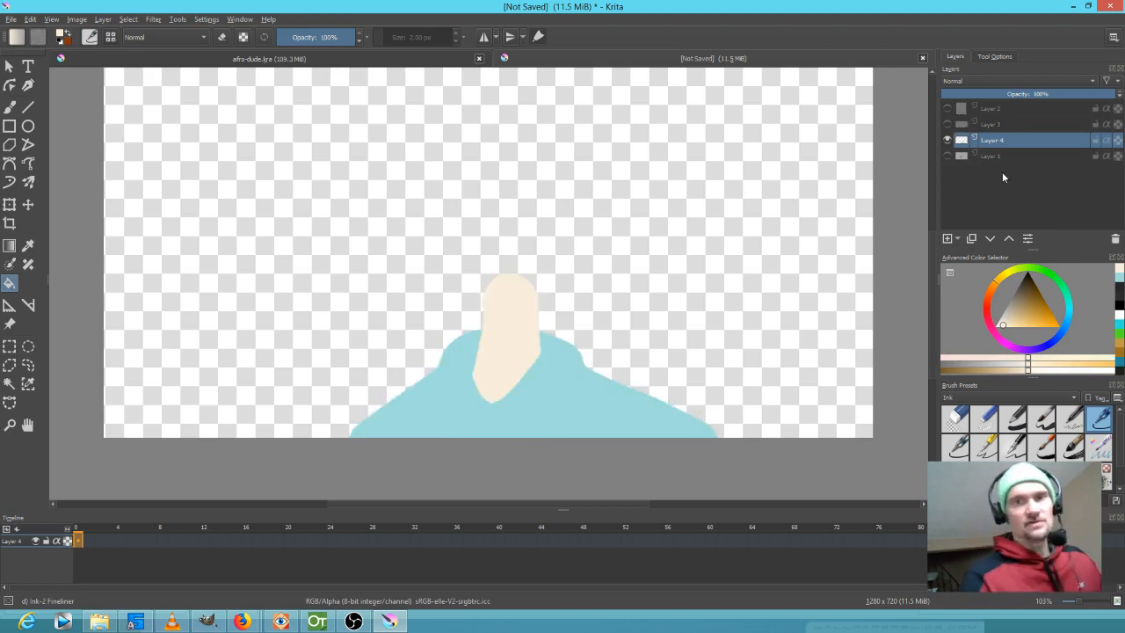
left_click(949, 125)
- Show the head line art and try filling the head with the skin colour on the shirt's colour layer, toggling the layers to compare them
left_click(948, 108)
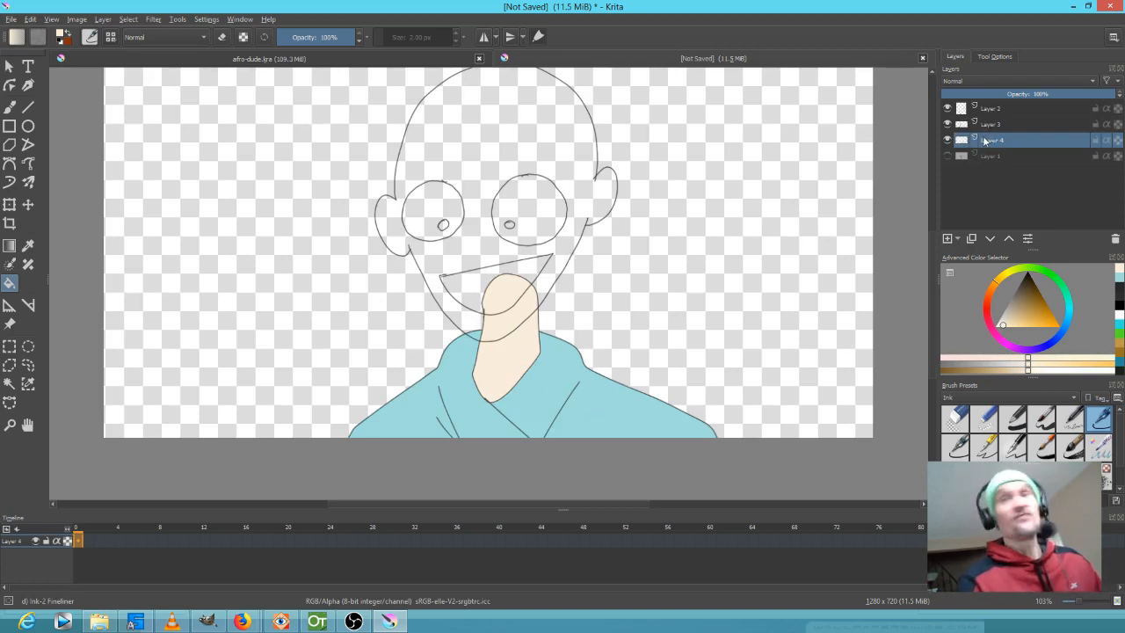
mouse_move(983, 136)
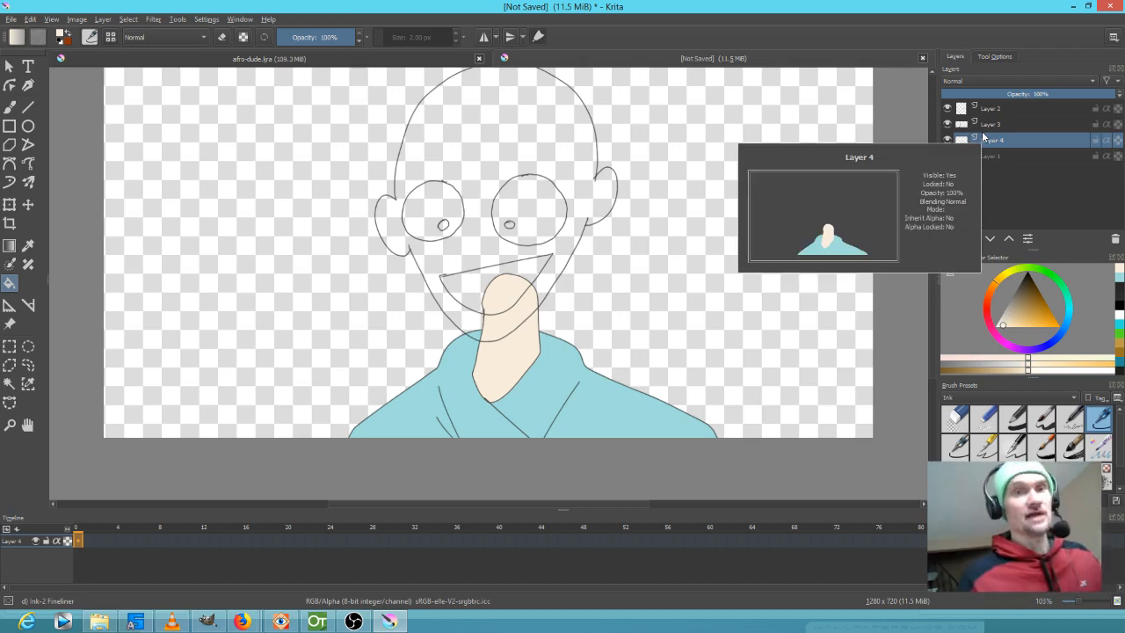
left_click(477, 258)
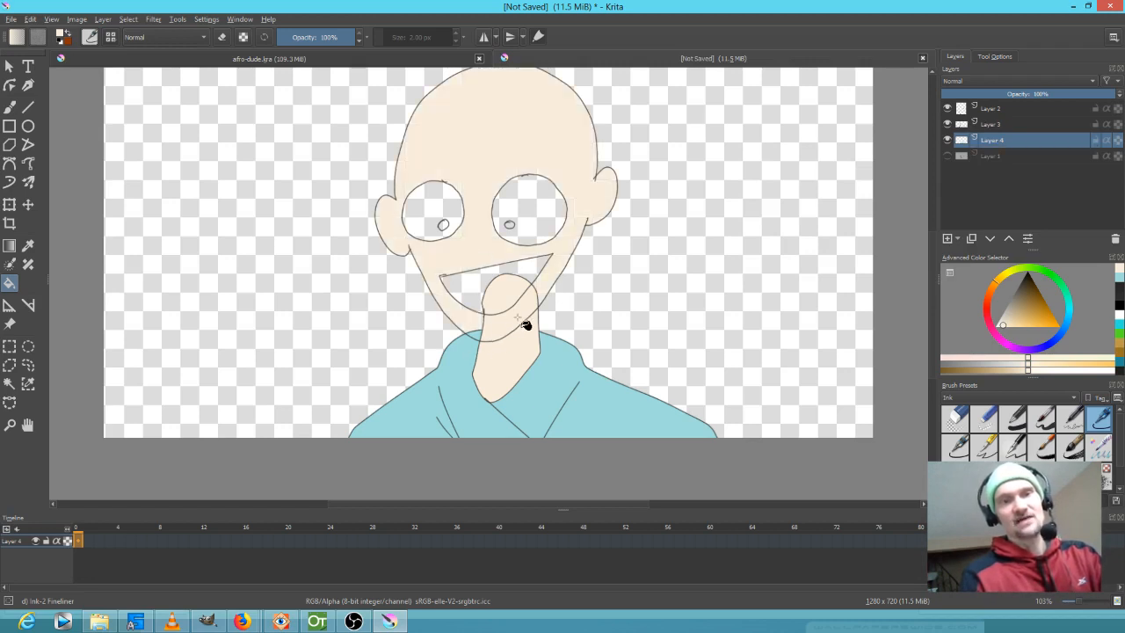
left_click(948, 141)
left_click(947, 141)
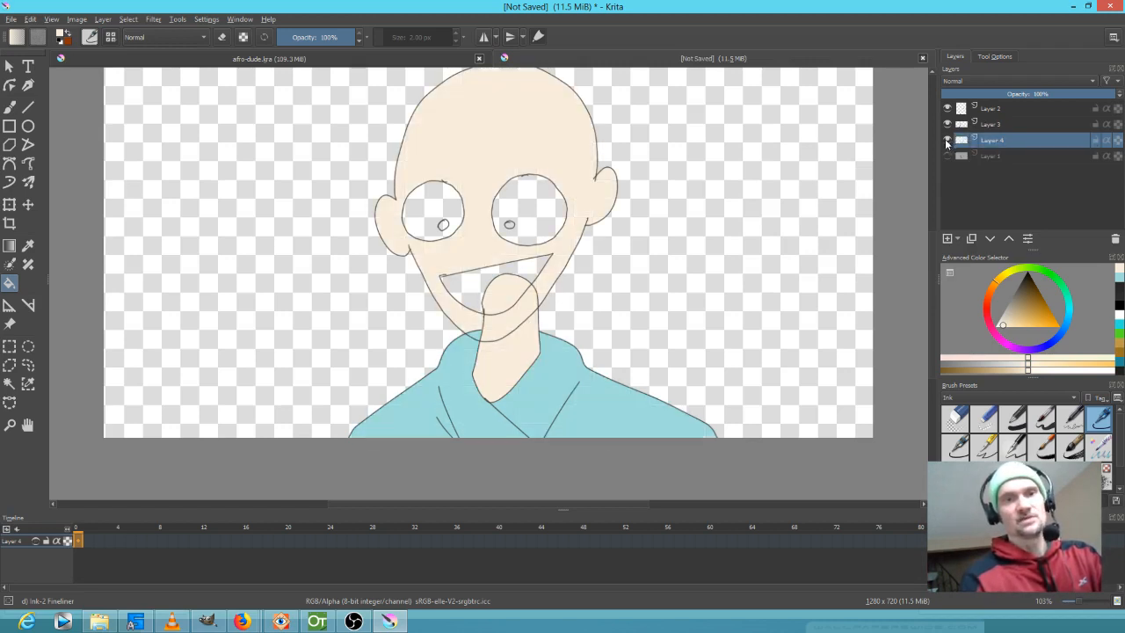
left_click(947, 124)
left_click(948, 124)
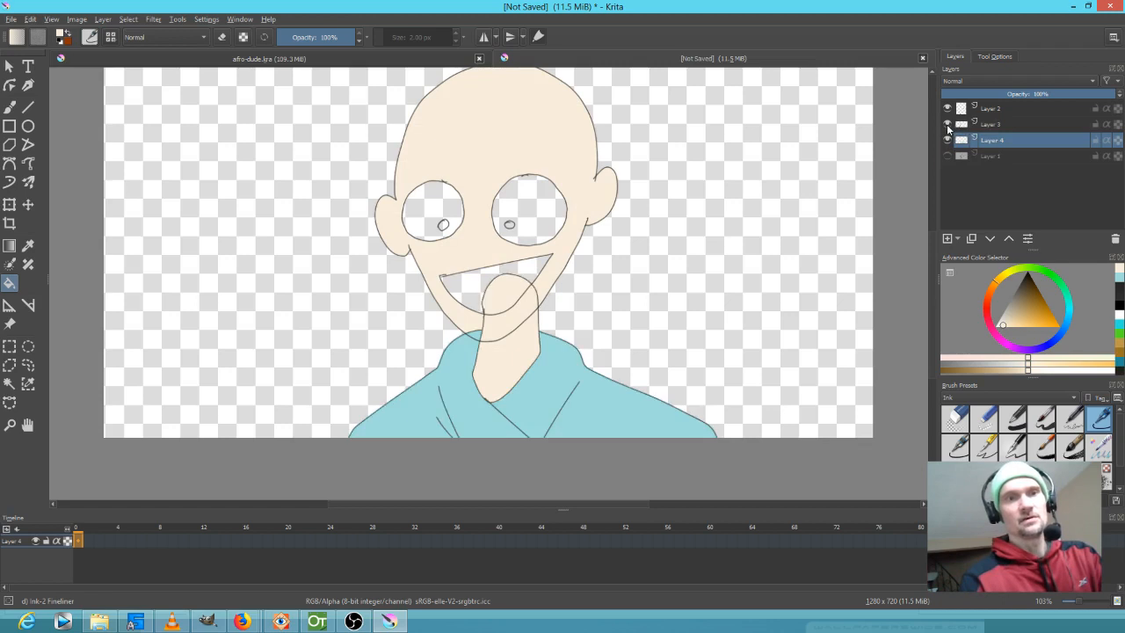
left_click(948, 141)
left_click(947, 124)
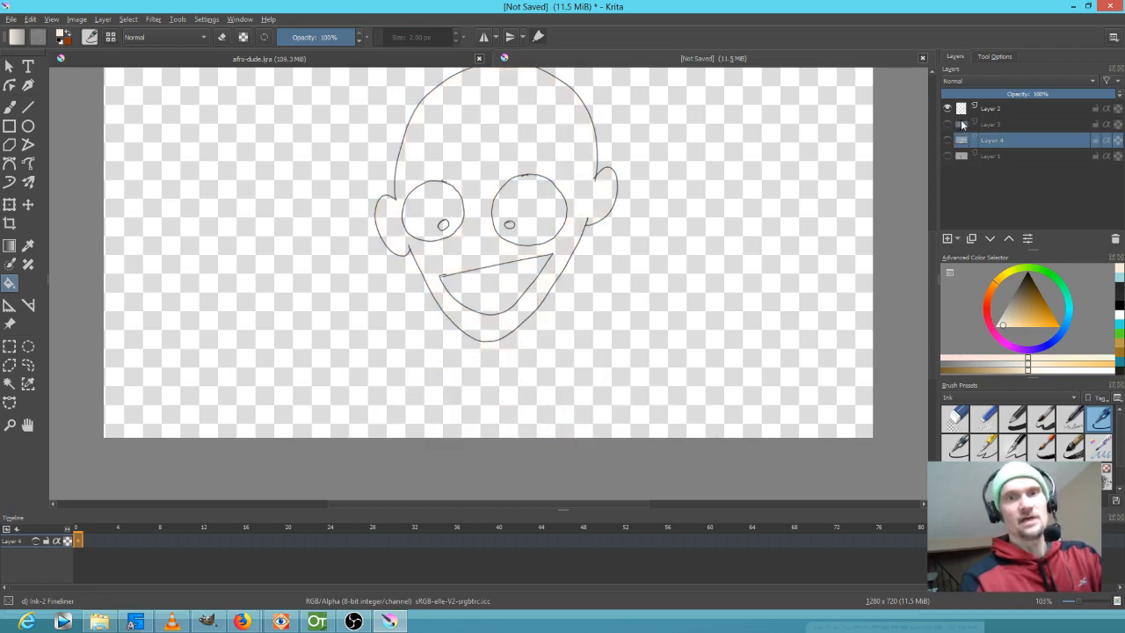
left_click(947, 124)
left_click(948, 140)
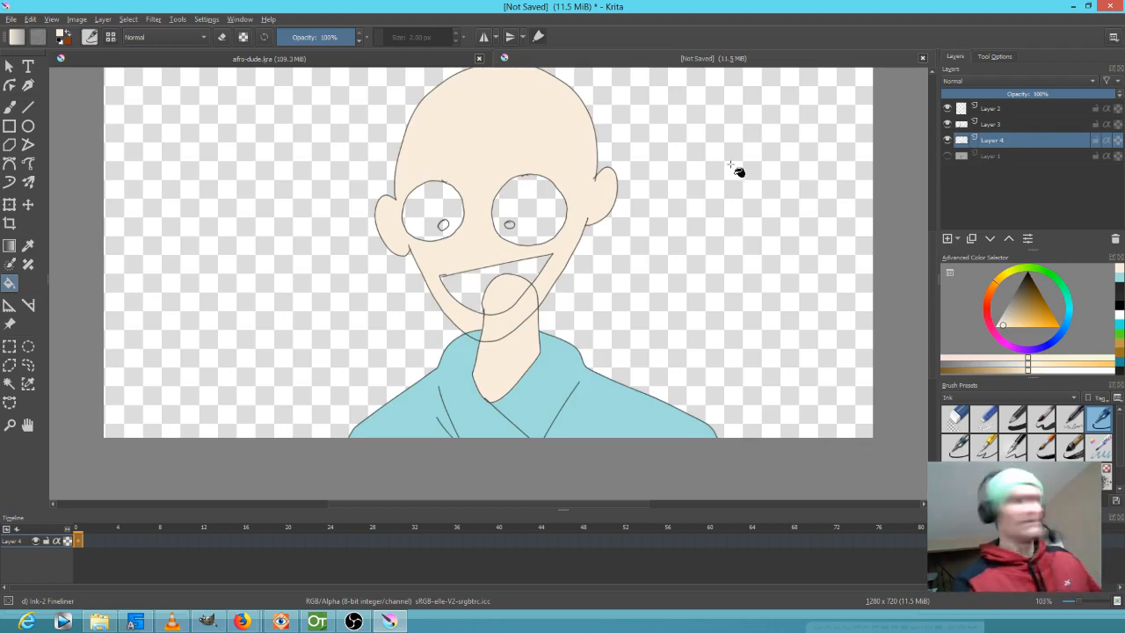
- Undo the head fill and hide the head line-art layer
key("ctrl+z")
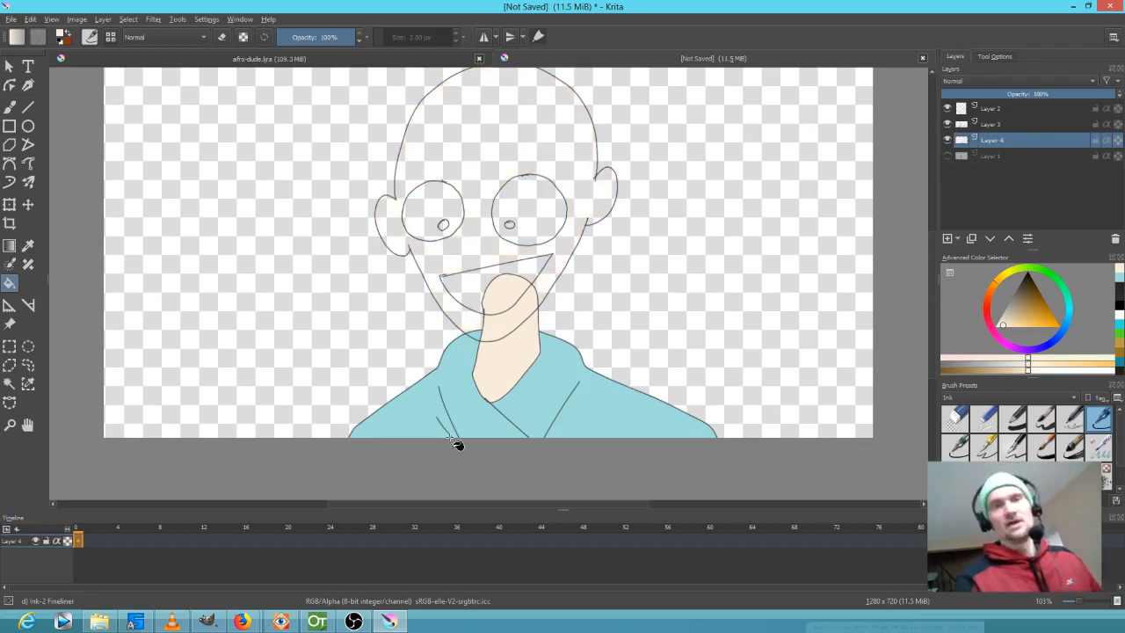
left_click(947, 108)
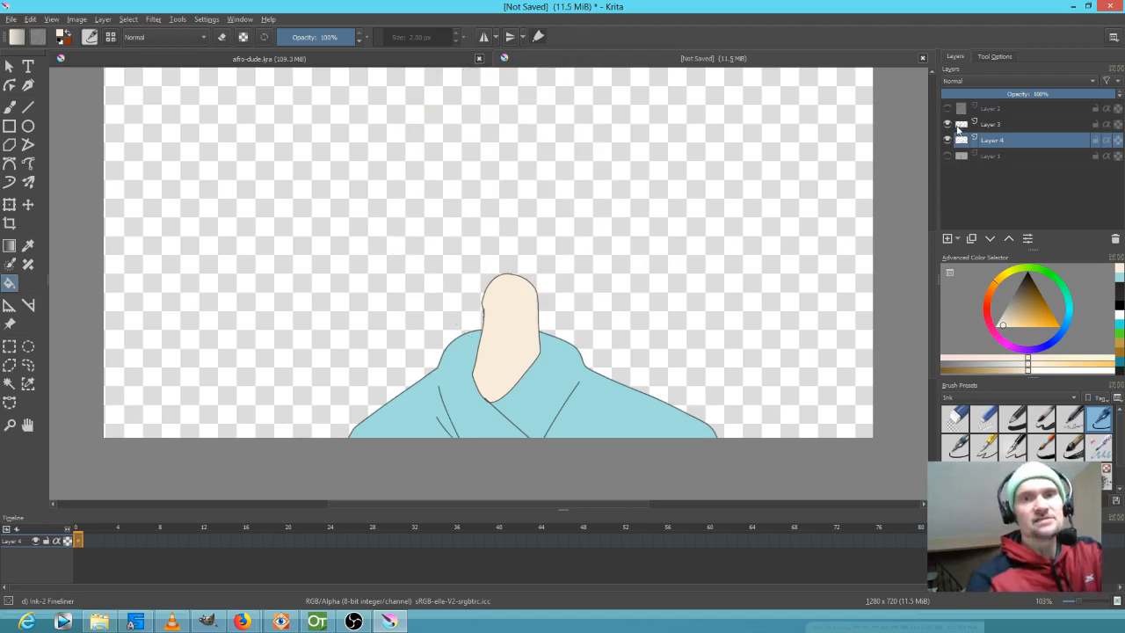
- Compare the neck and shirt lines with their colour layer, and merge the line layer down into the colour layer
left_click(948, 124)
left_click(947, 124)
left_click(948, 140)
left_click(947, 139)
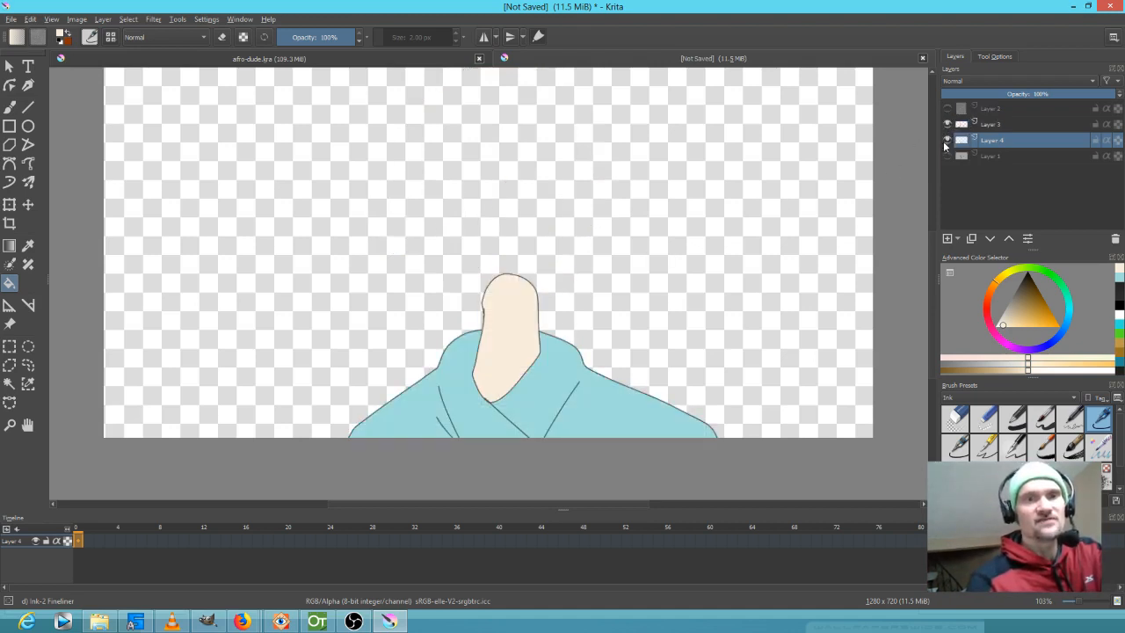
left_click(995, 125)
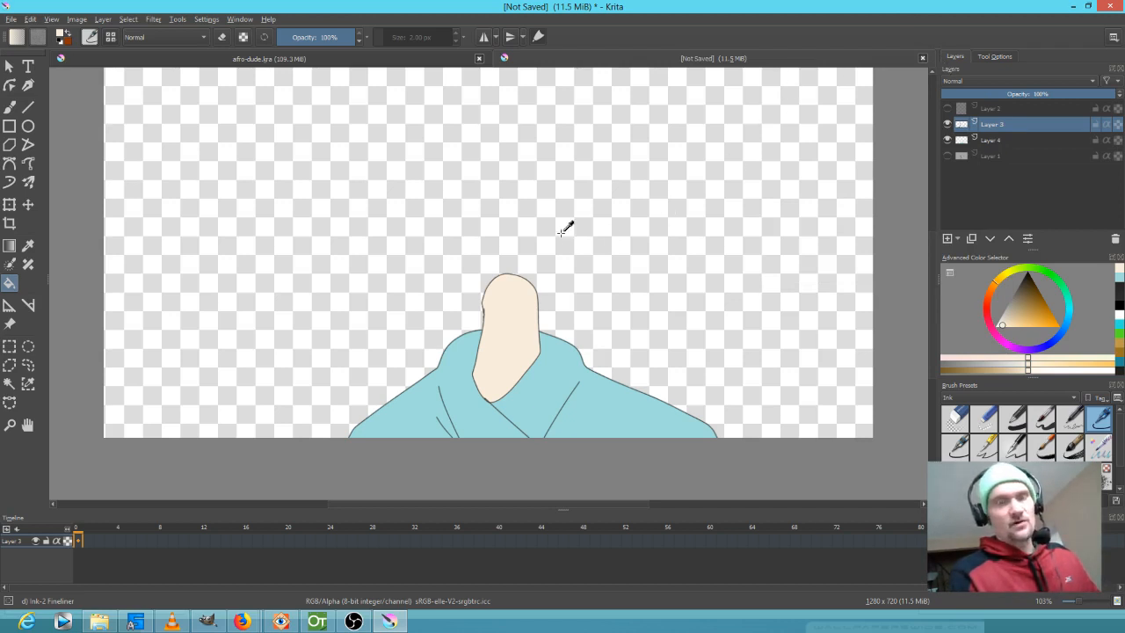
key("ctrl+e")
left_click(947, 125)
left_click(948, 125)
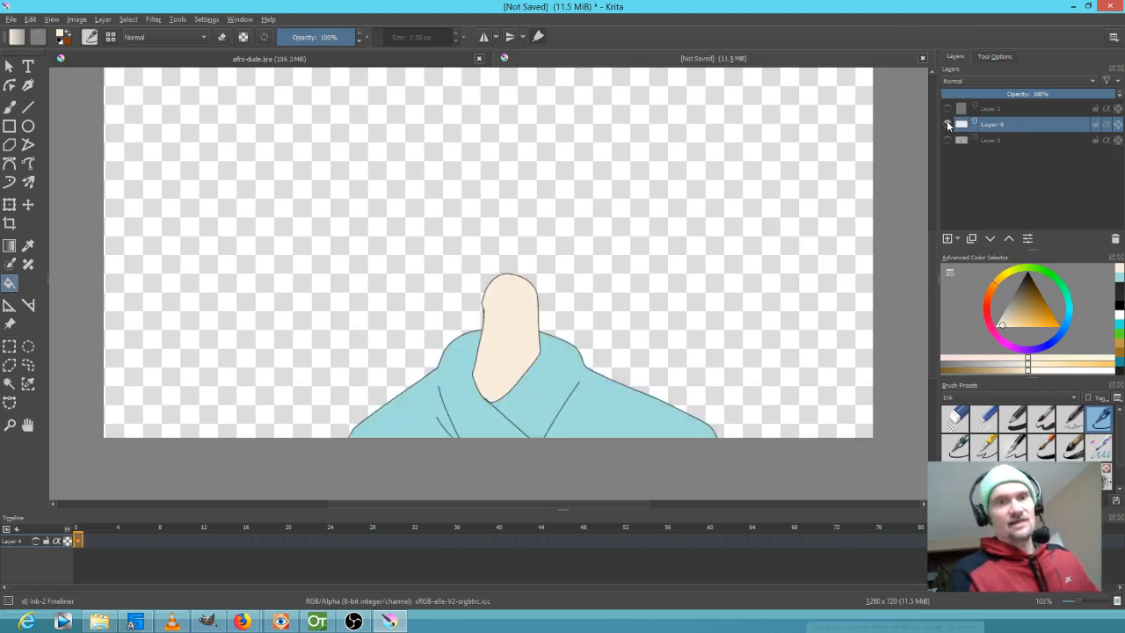
- Make the head line-art layer active and visible, and hide the merged neck and shirt layer
left_click(989, 109)
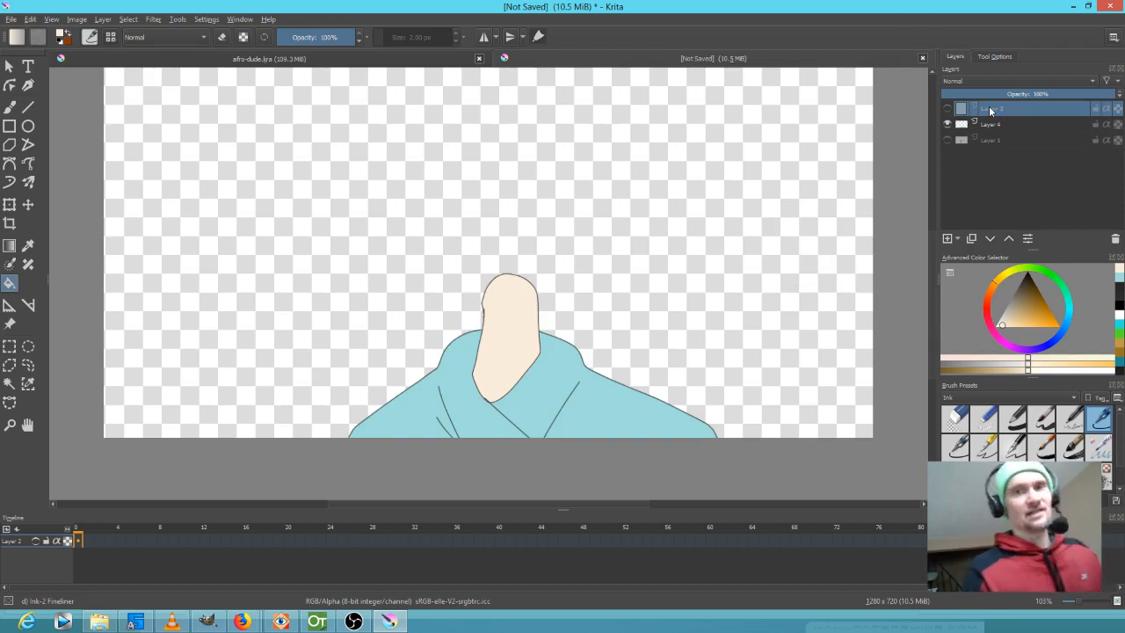
left_click(947, 109)
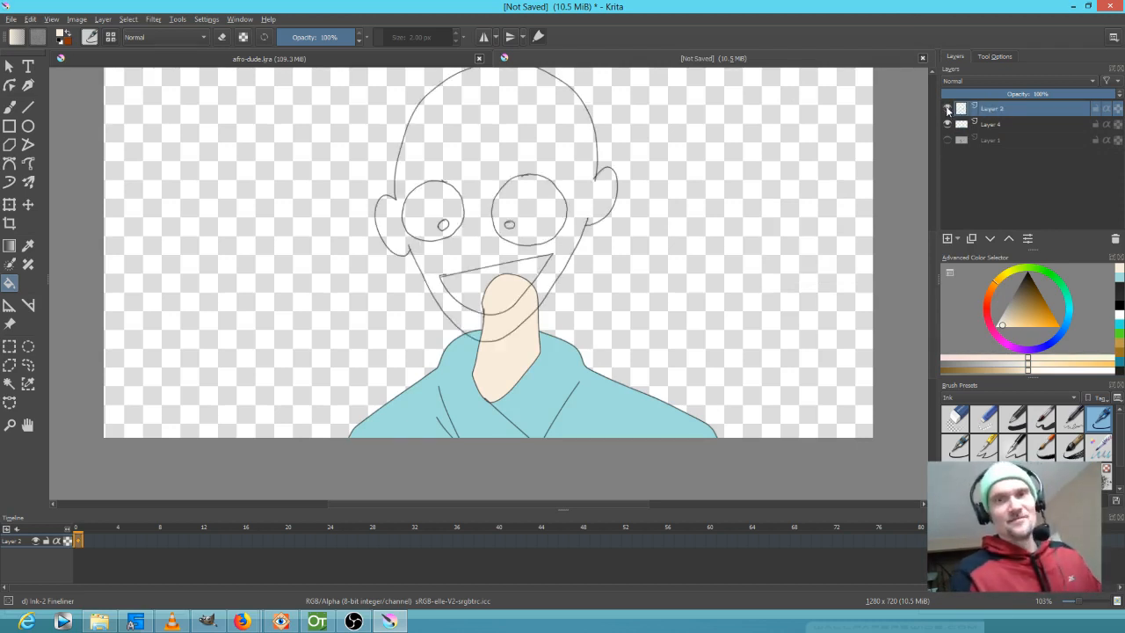
left_click(948, 124)
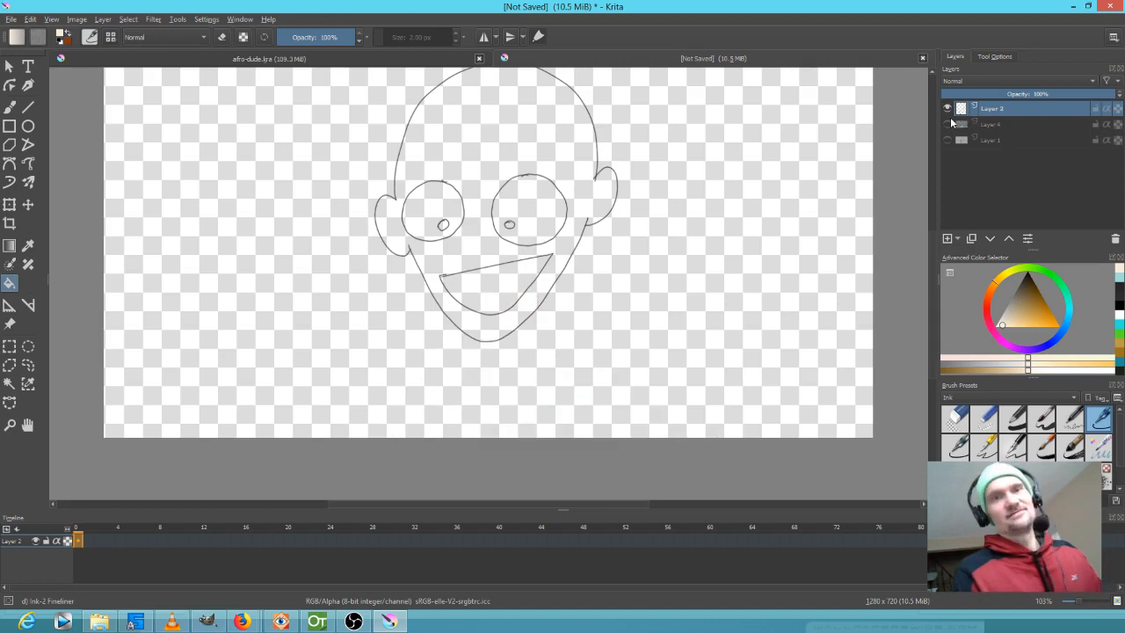
mouse_move(951, 122)
left_click(947, 124)
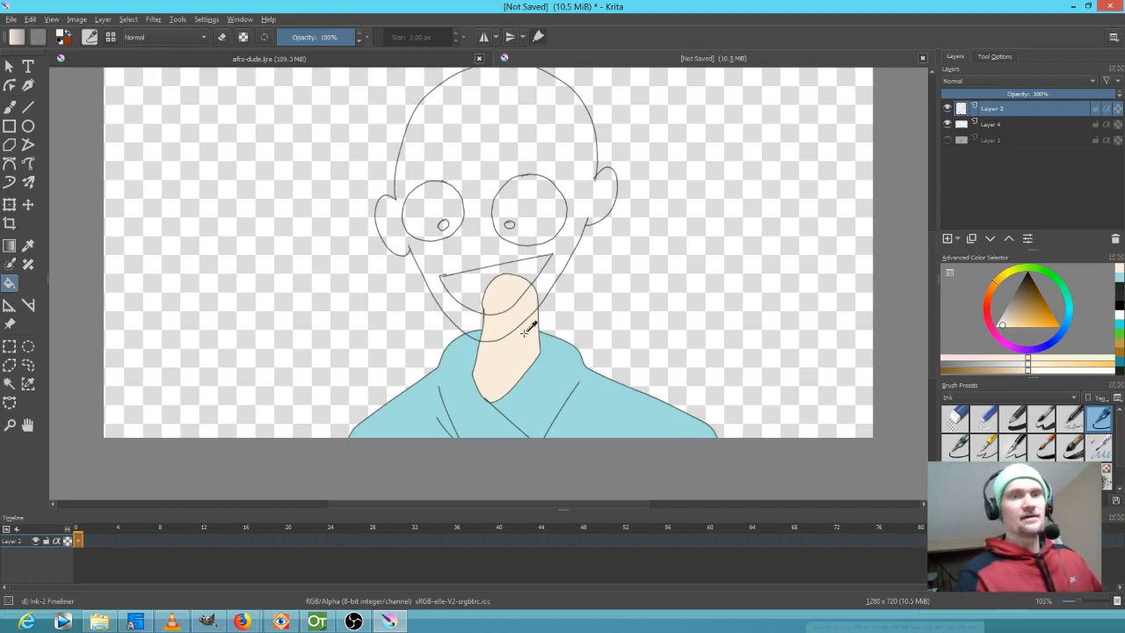
left_click(948, 124)
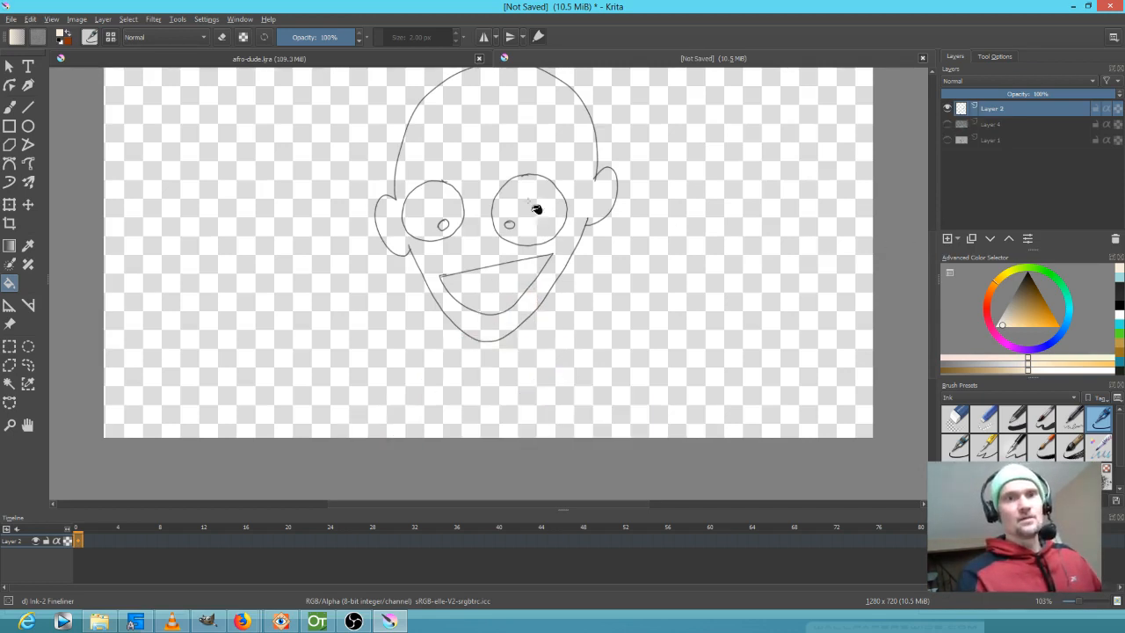
- Set the fill blending mode to Behind and fill the face and ears with the pale cream skin colour on the head layer
left_click(185, 39)
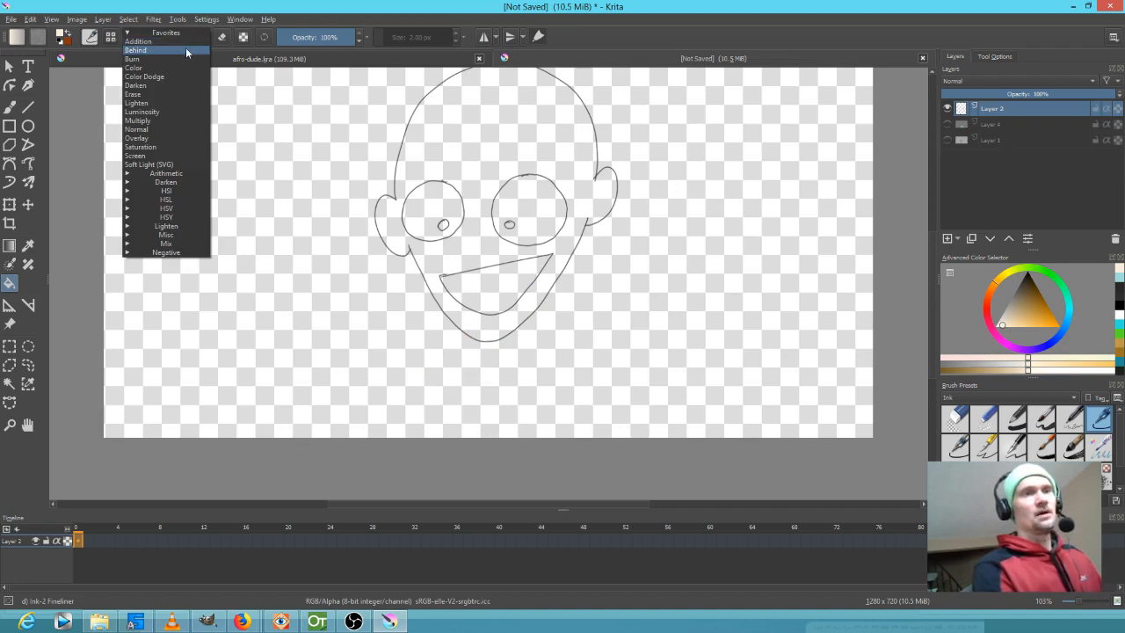
left_click(186, 51)
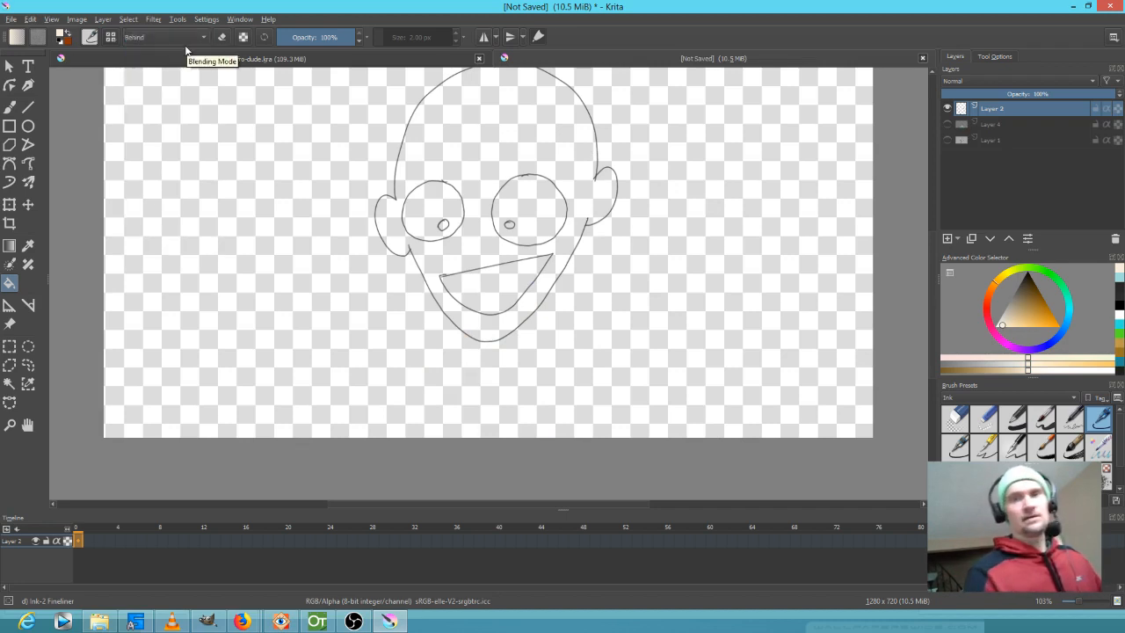
left_click(562, 161)
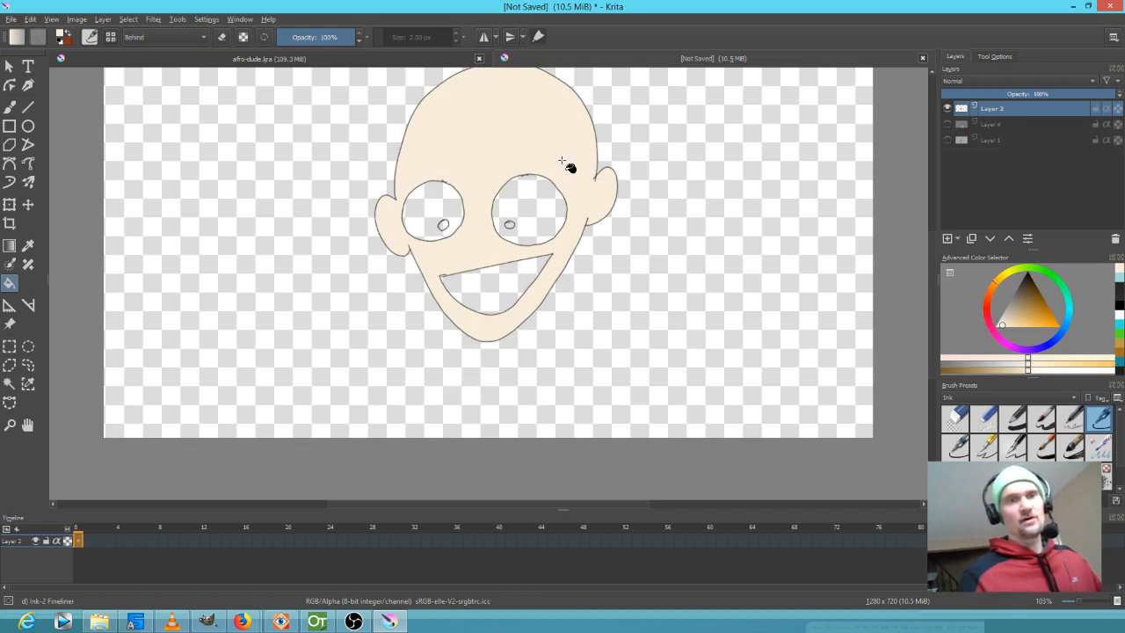
- Fill the whites of both eyes with an off-white colour
left_click(996, 327)
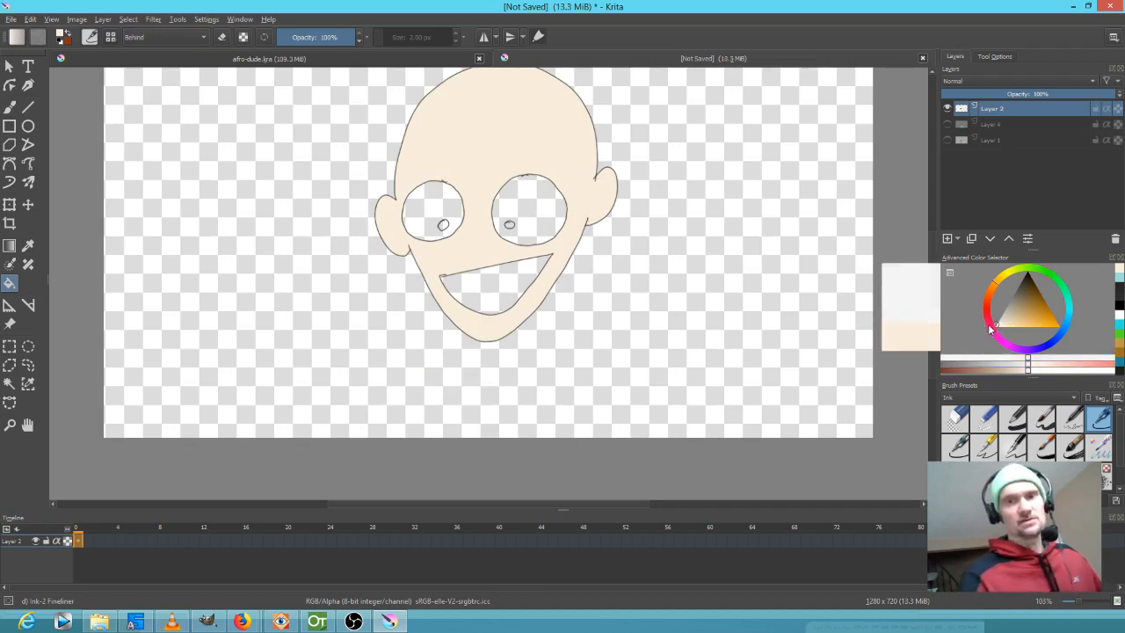
left_click(552, 215)
left_click(447, 221)
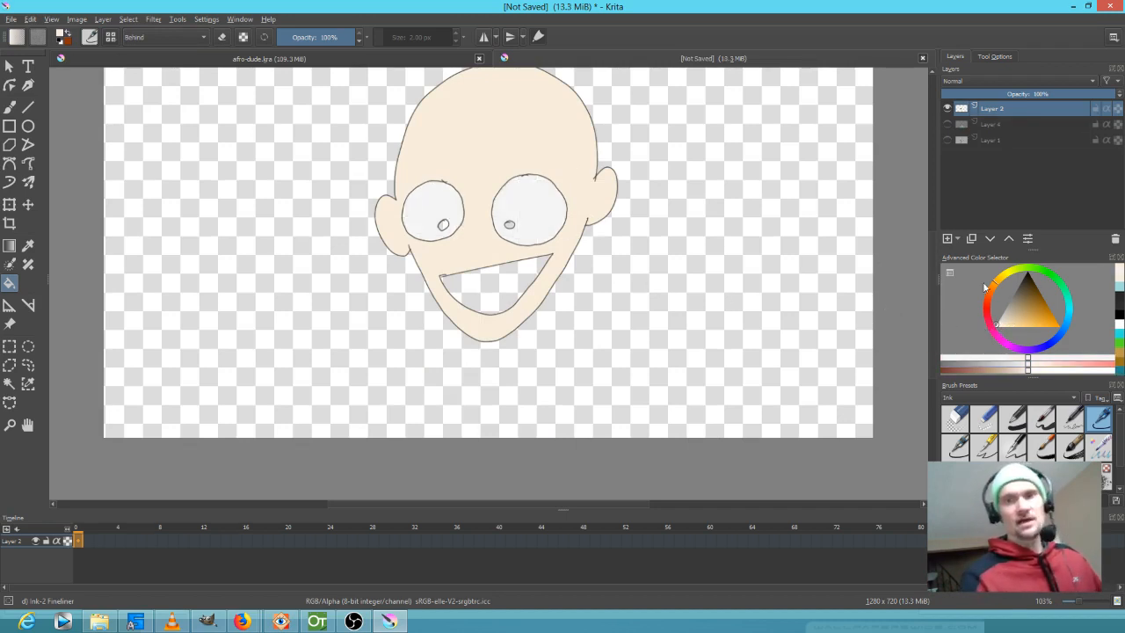
- Choose a dark muted brown and fill the open mouth with it
left_click_drag(986, 286, 989, 301)
left_click(1034, 302)
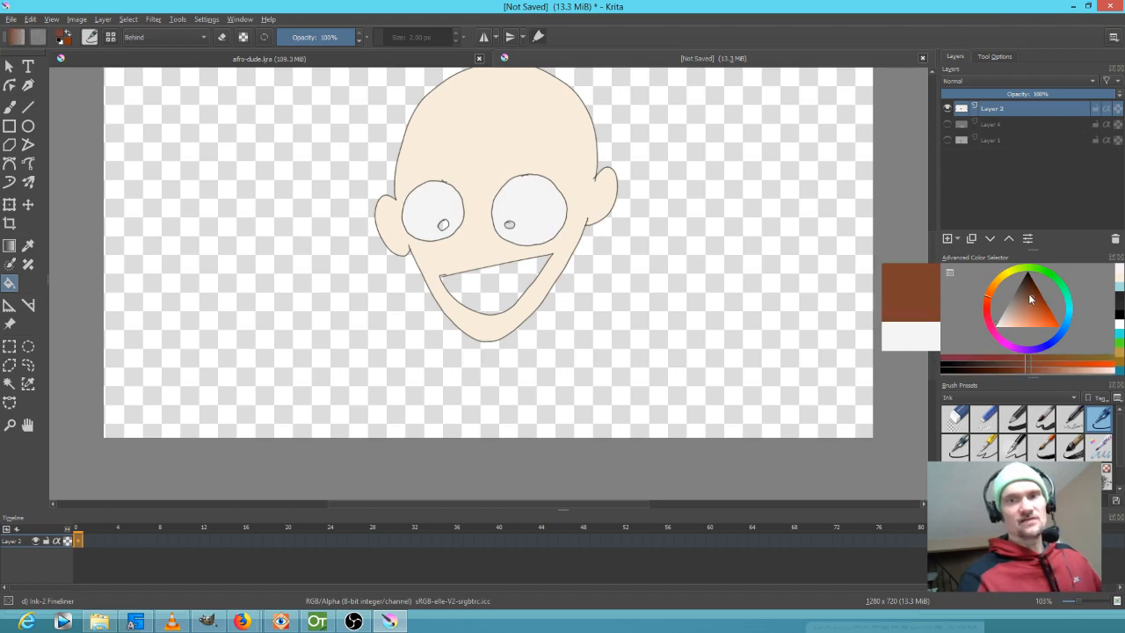
left_click(1028, 293)
left_click(490, 295)
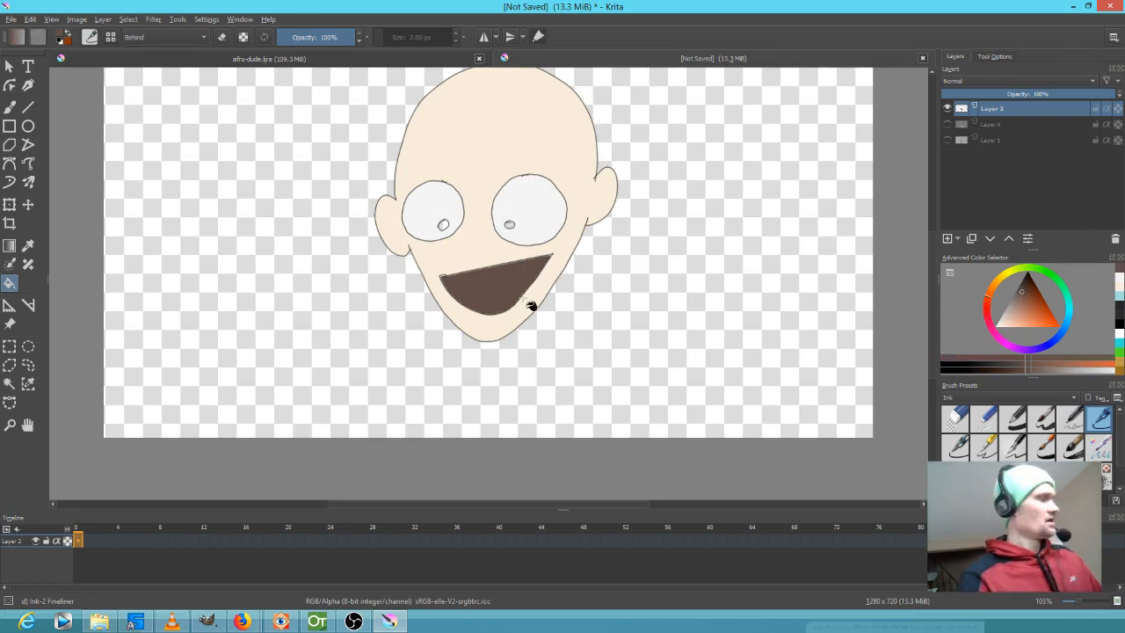
- Fill the small pupils in both eyes with the same dark brown
left_click_drag(492, 306, 580, 238)
left_click_drag(513, 168, 525, 281)
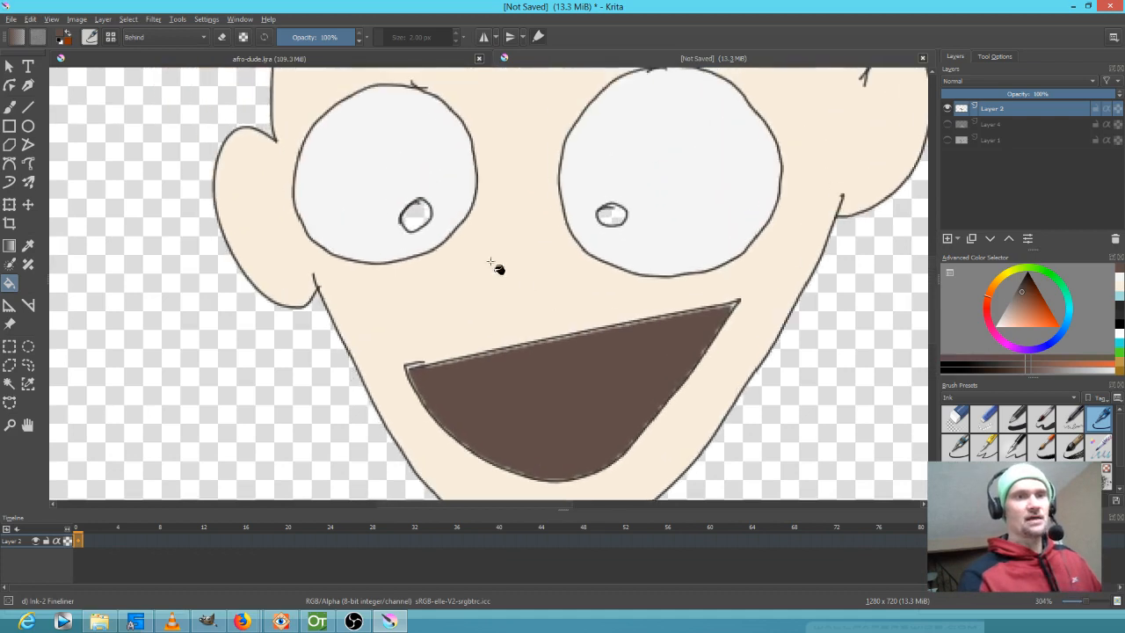
left_click(425, 222)
left_click(621, 222)
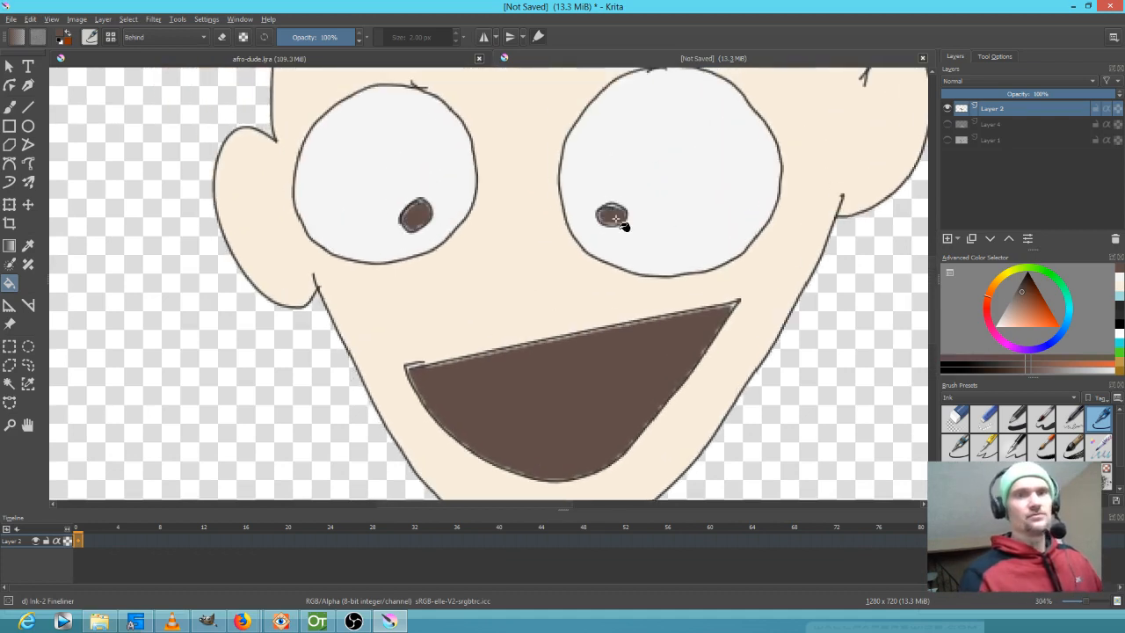
scroll(622, 233, "down", 2)
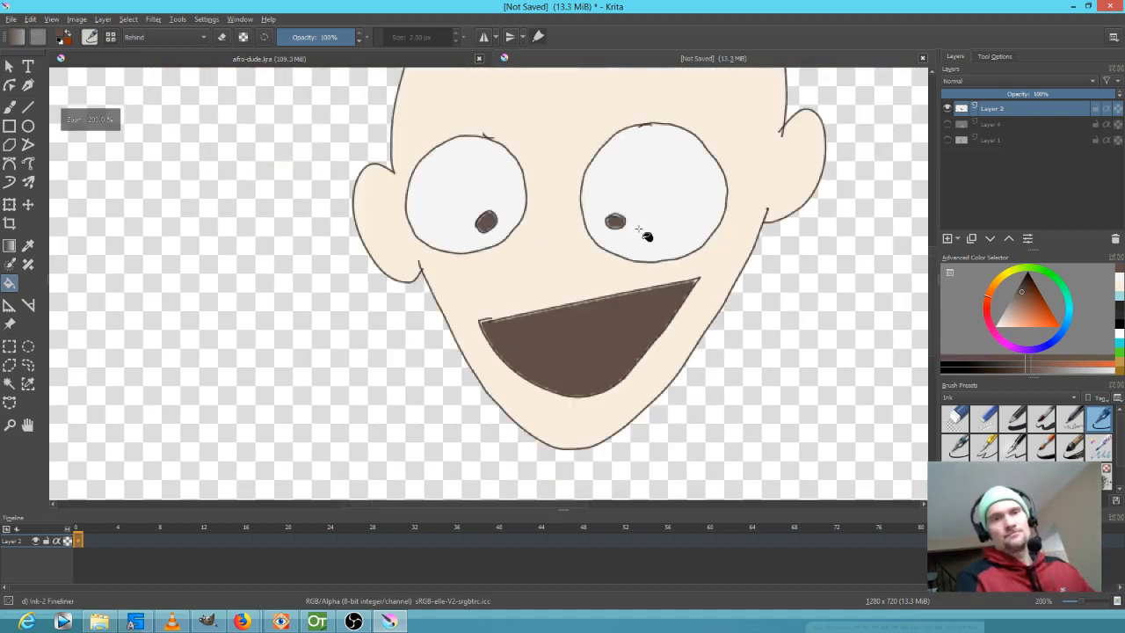
left_click_drag(647, 214, 623, 232)
scroll(603, 239, "up", 1)
scroll(601, 239, "down", 2)
scroll(601, 239, "up", 3)
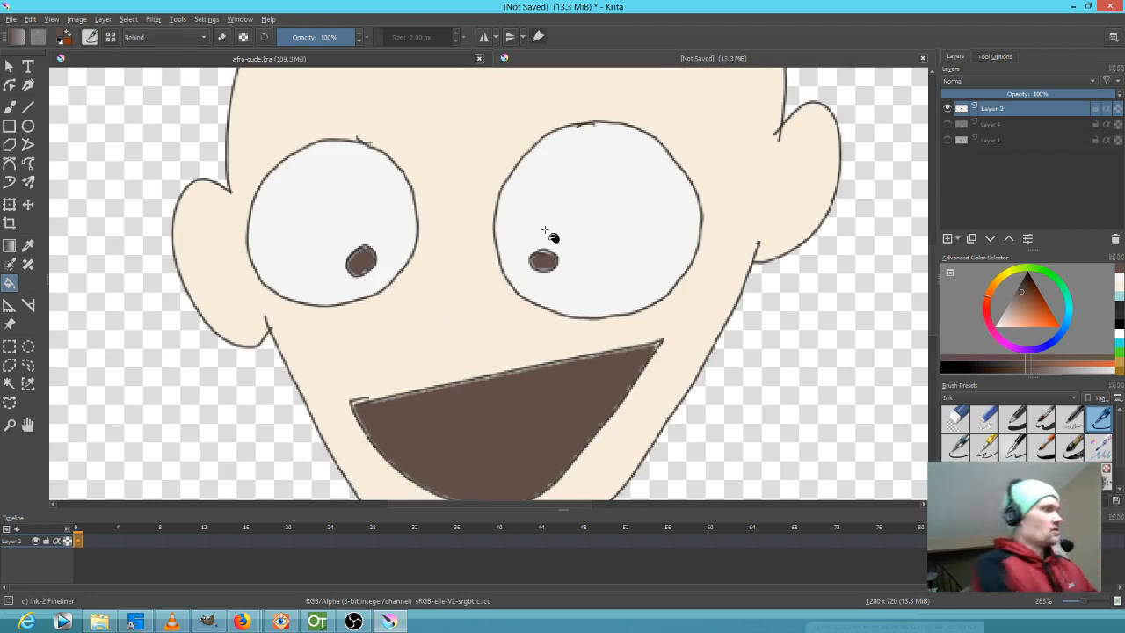
- Toggle the head layer's visibility off and on, and show the body layer beneath it
key("1")
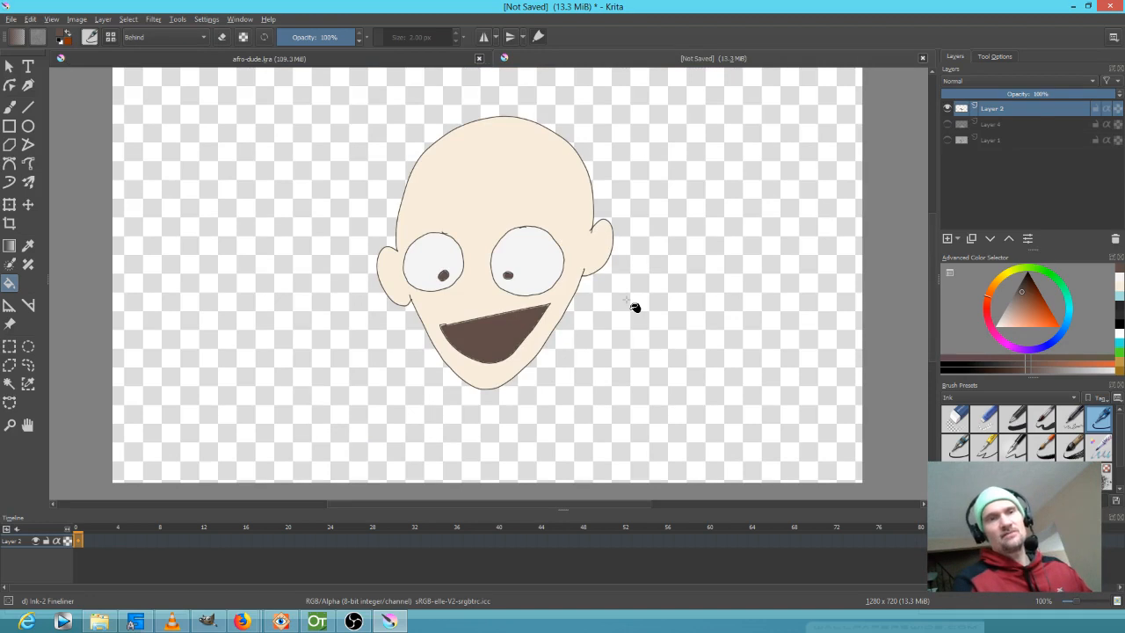
left_click(948, 108)
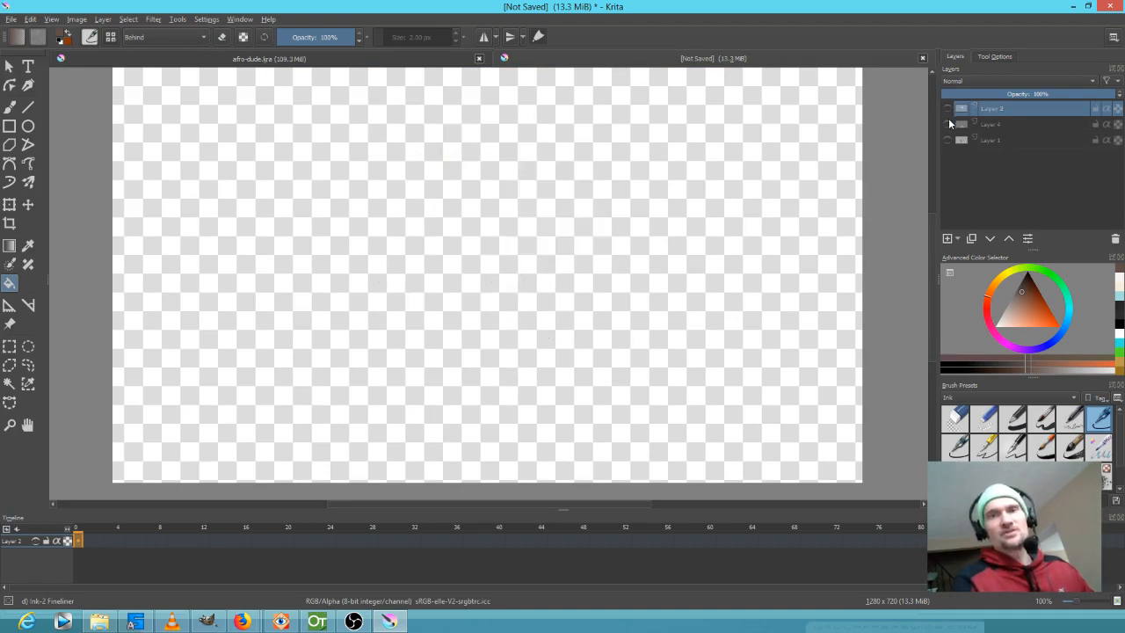
left_click(948, 108)
left_click(948, 126)
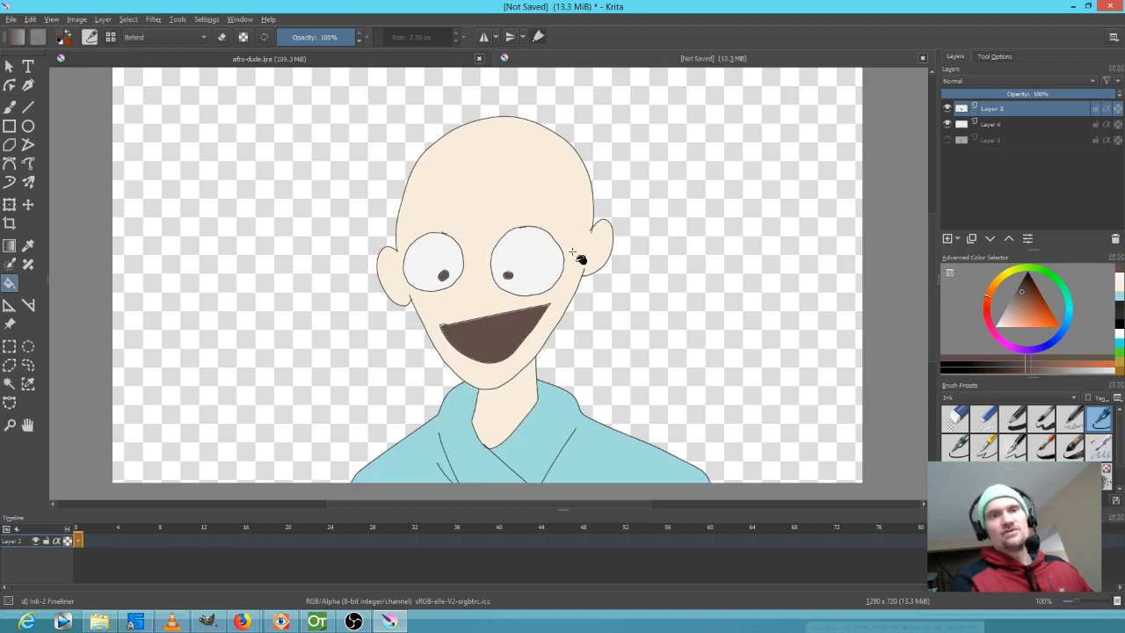
- Examine the fill edges along the outlines of the right-hand eye, its pupil and the mouth corner up close
scroll(567, 269, "up", 8)
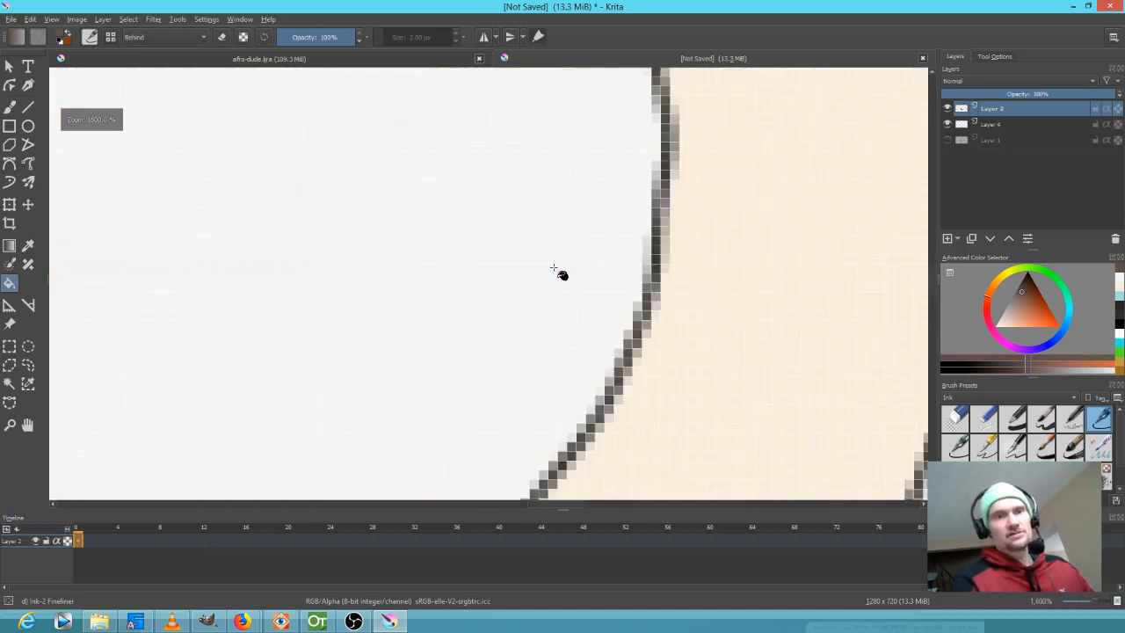
scroll(564, 275, "down", 2)
left_click_drag(577, 333, 741, 262)
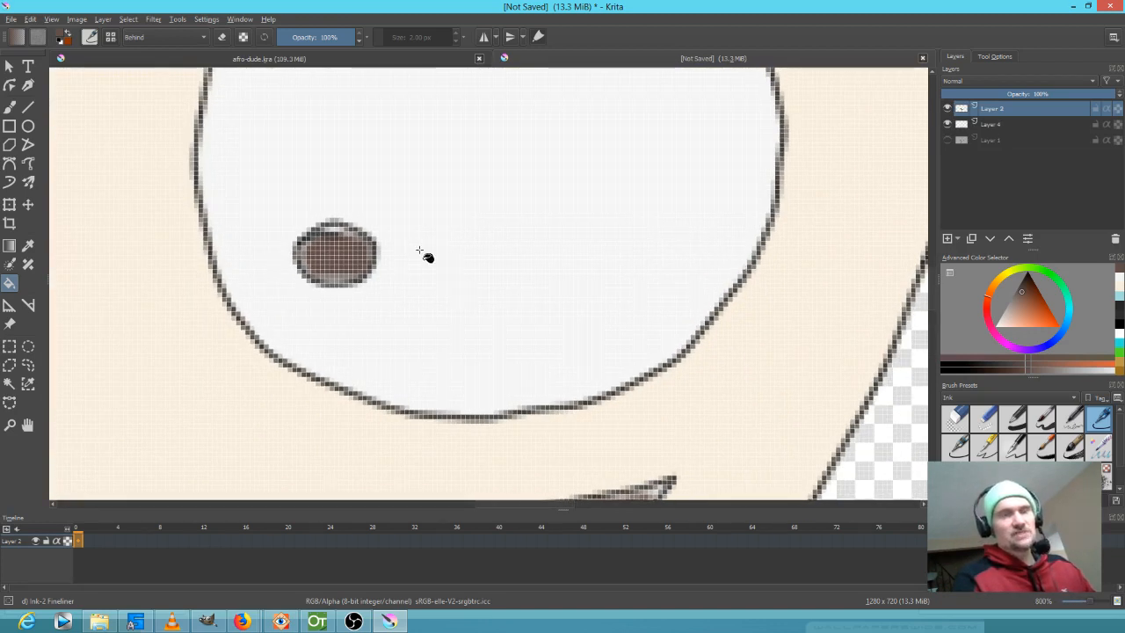
scroll(620, 297, "up", 2)
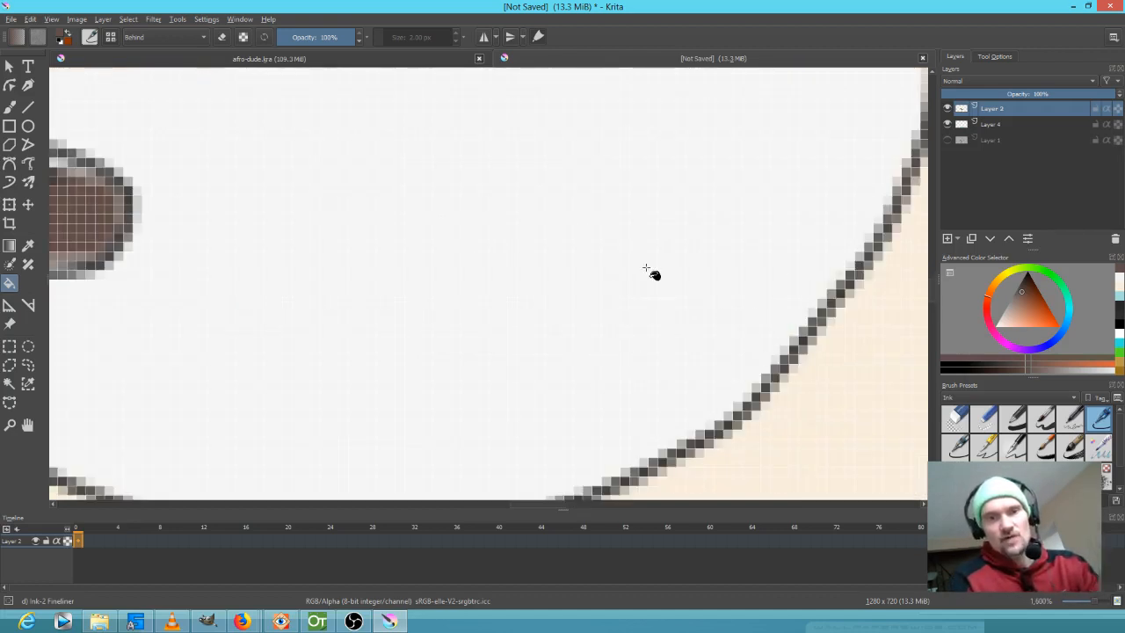
scroll(677, 395, "down", 1)
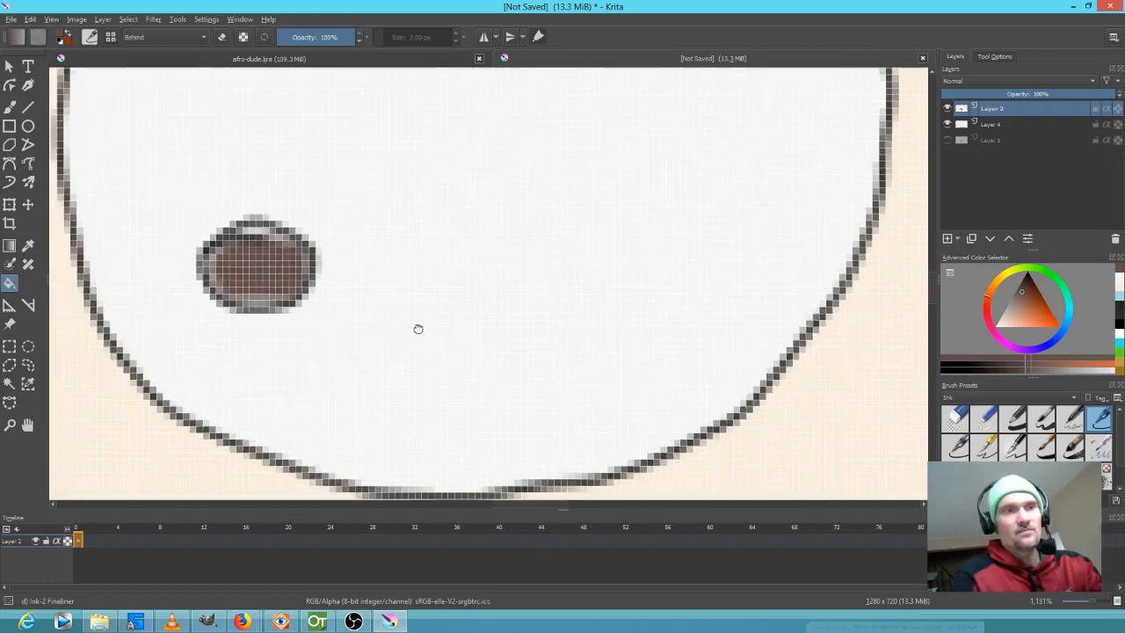
left_click_drag(419, 329, 453, 338)
left_click_drag(586, 392, 630, 193)
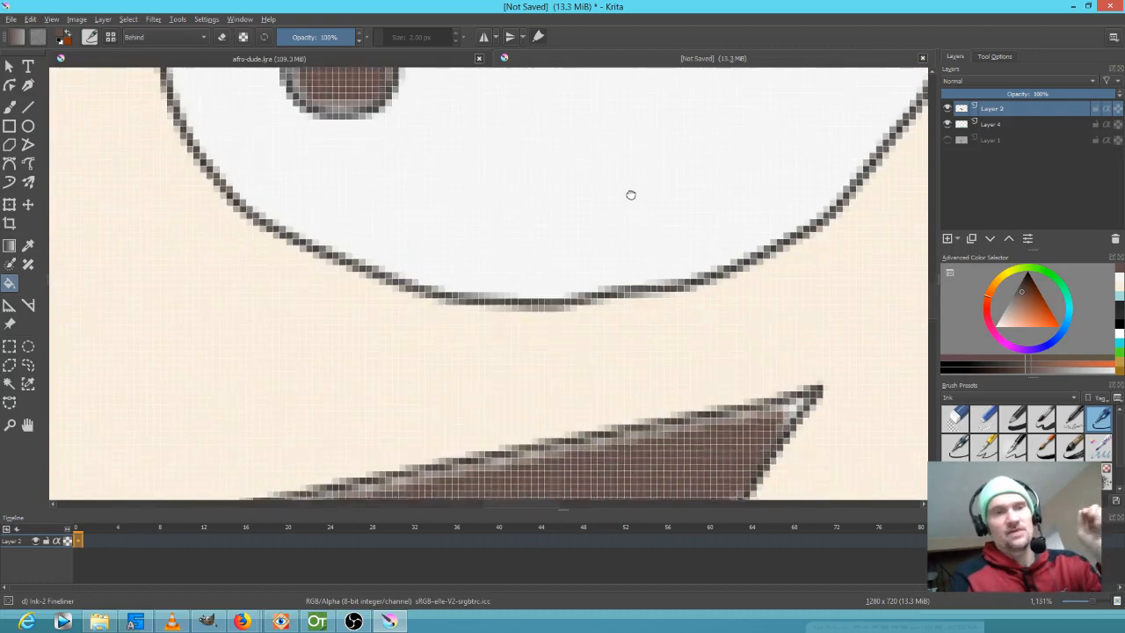
left_click_drag(642, 308, 677, 478)
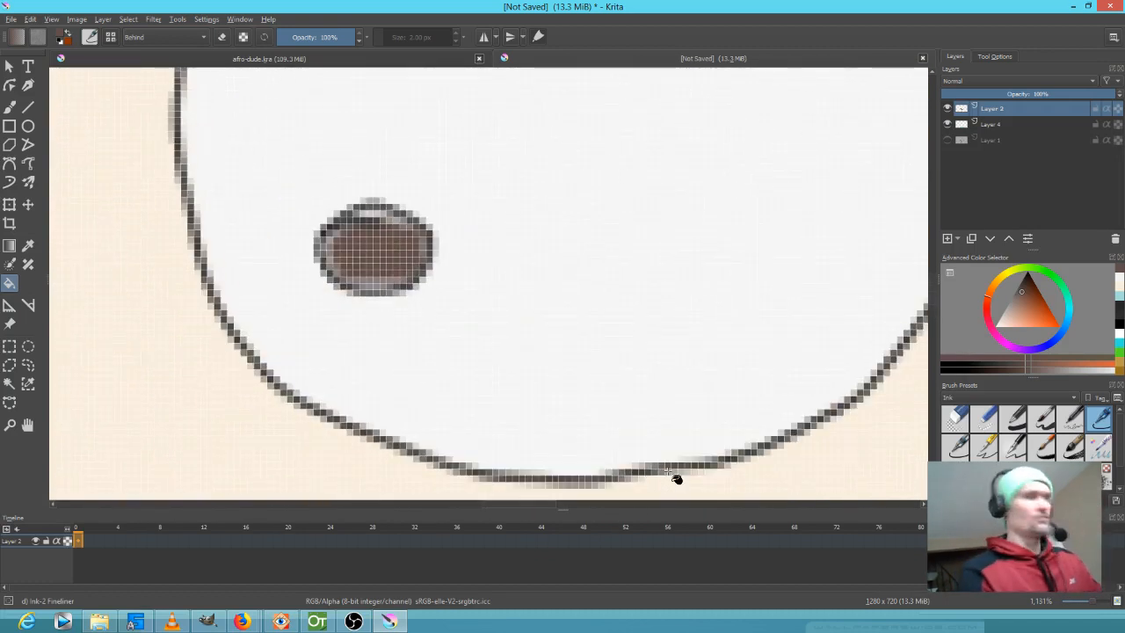
- Try to paint over the light gap at the top of the right-hand pupil with the brush in Behind mode
key("b")
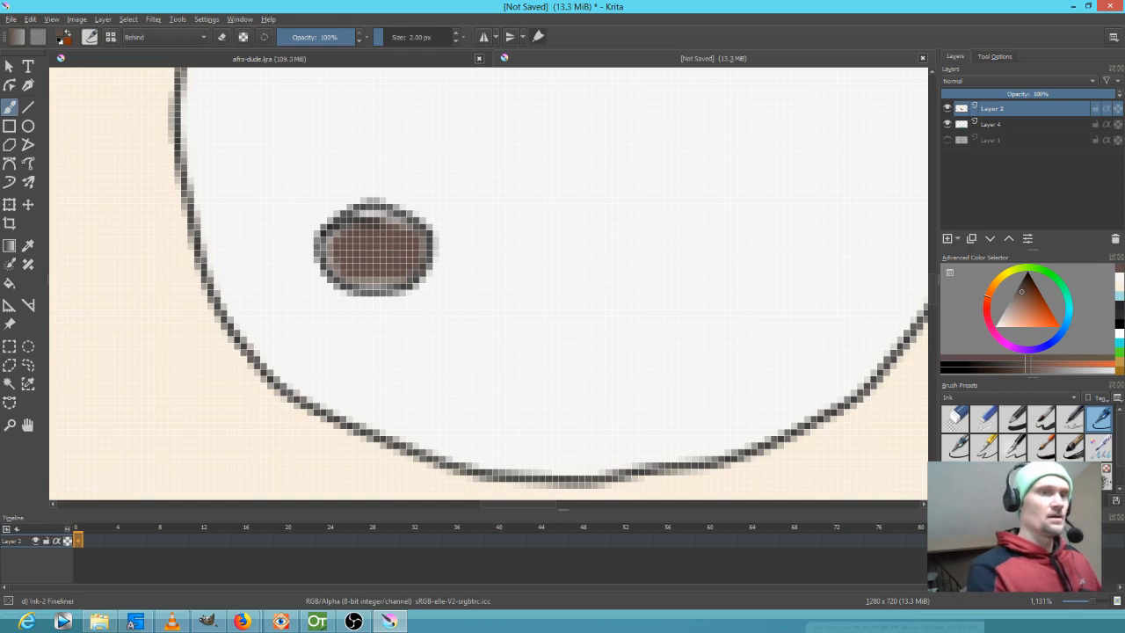
left_click(386, 250, "ctrl")
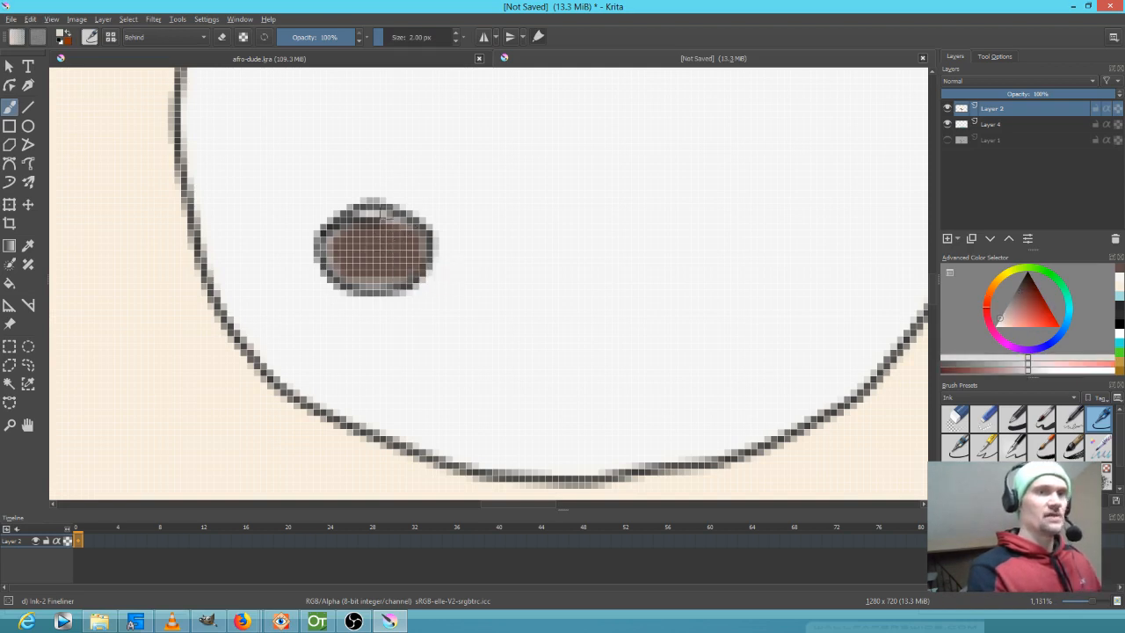
left_click_drag(367, 220, 337, 239)
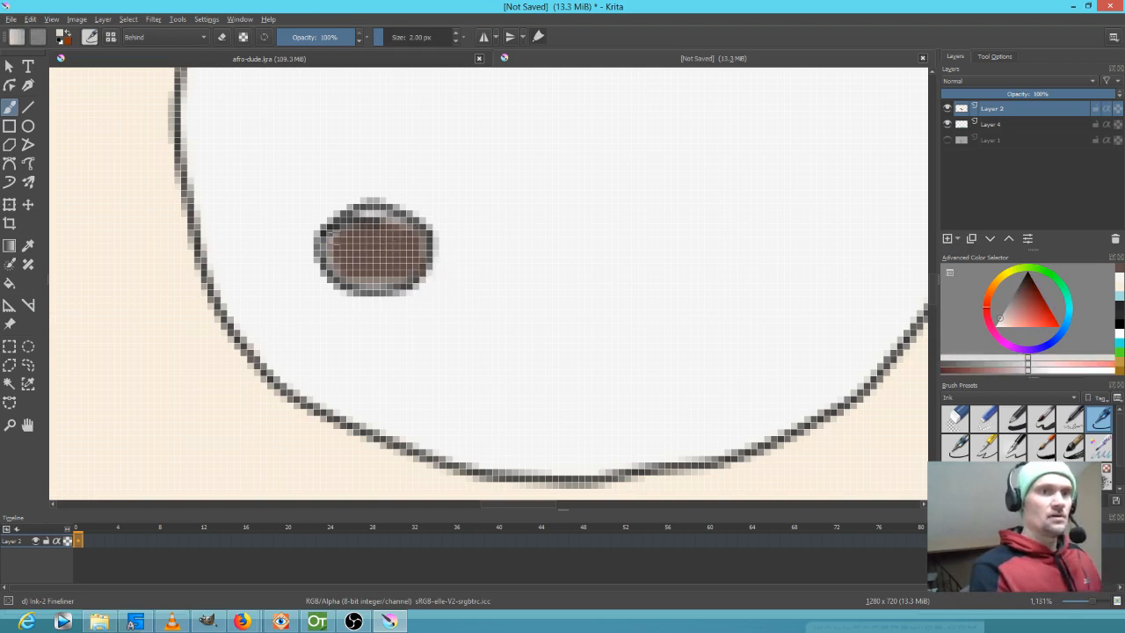
- Set the brush blending mode to Normal and undo the last touch-up on the right-hand pupil
left_click(179, 40)
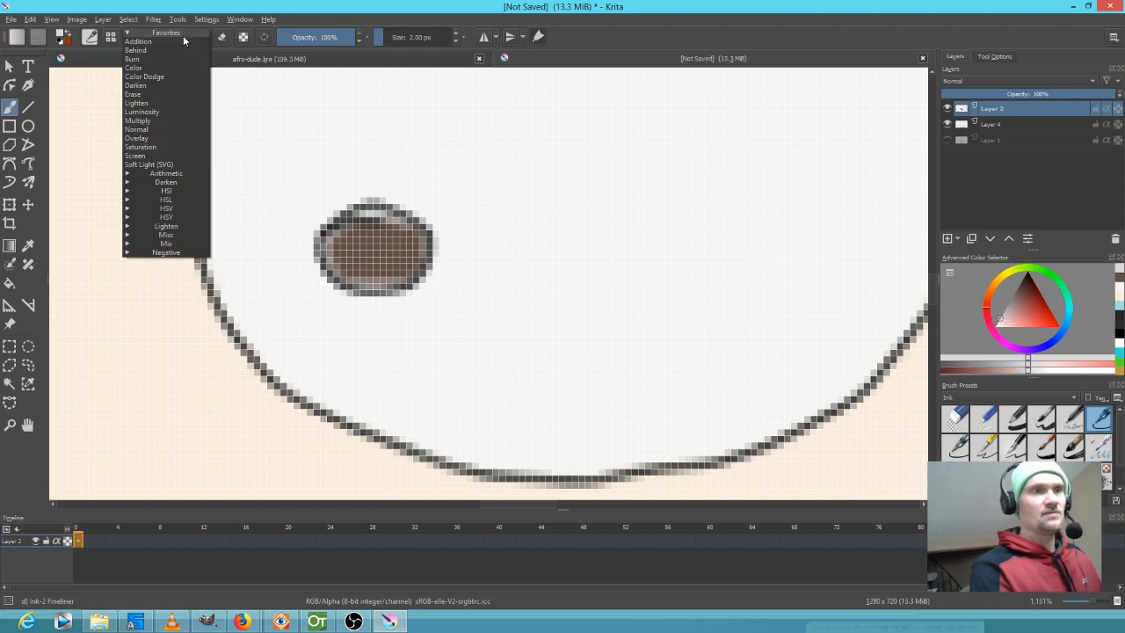
left_click(173, 129)
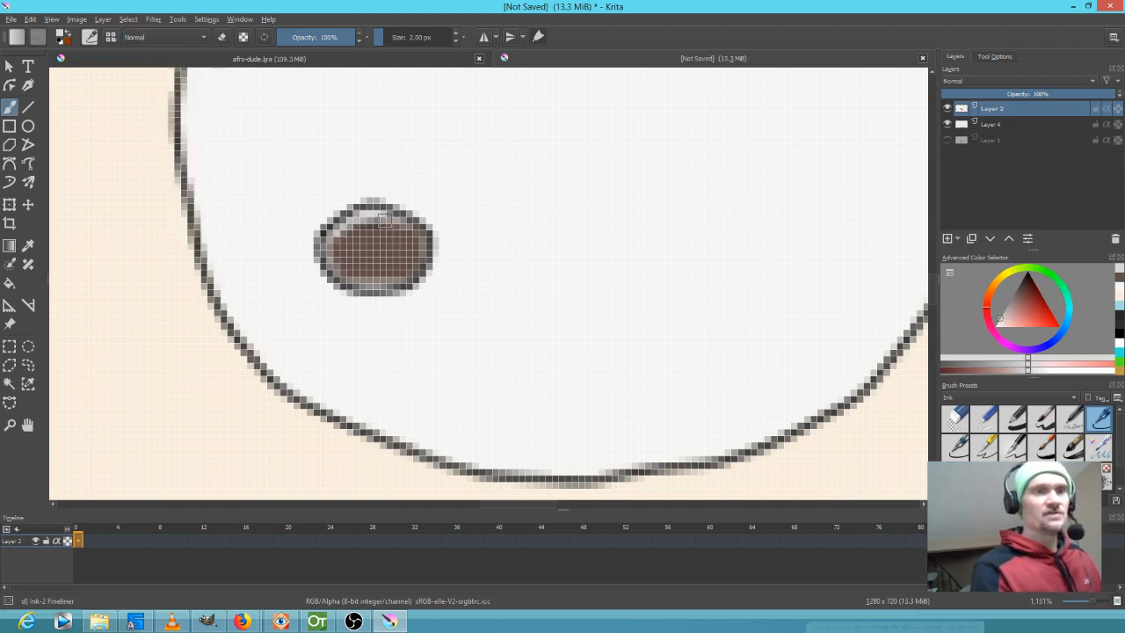
left_click(376, 242, "ctrl")
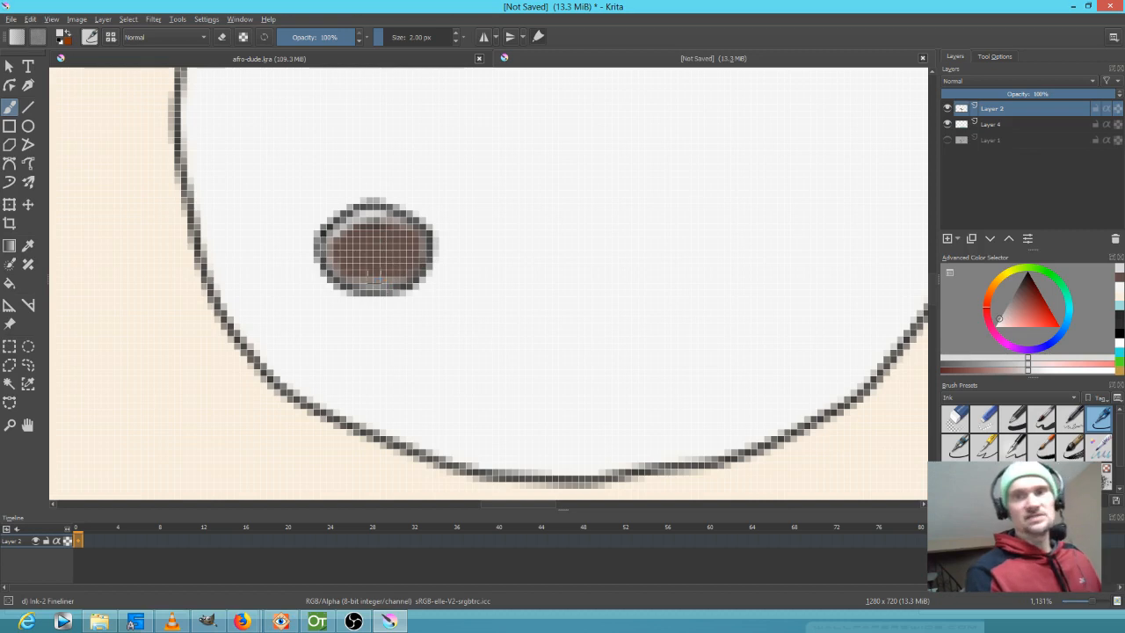
key("ctrl+z")
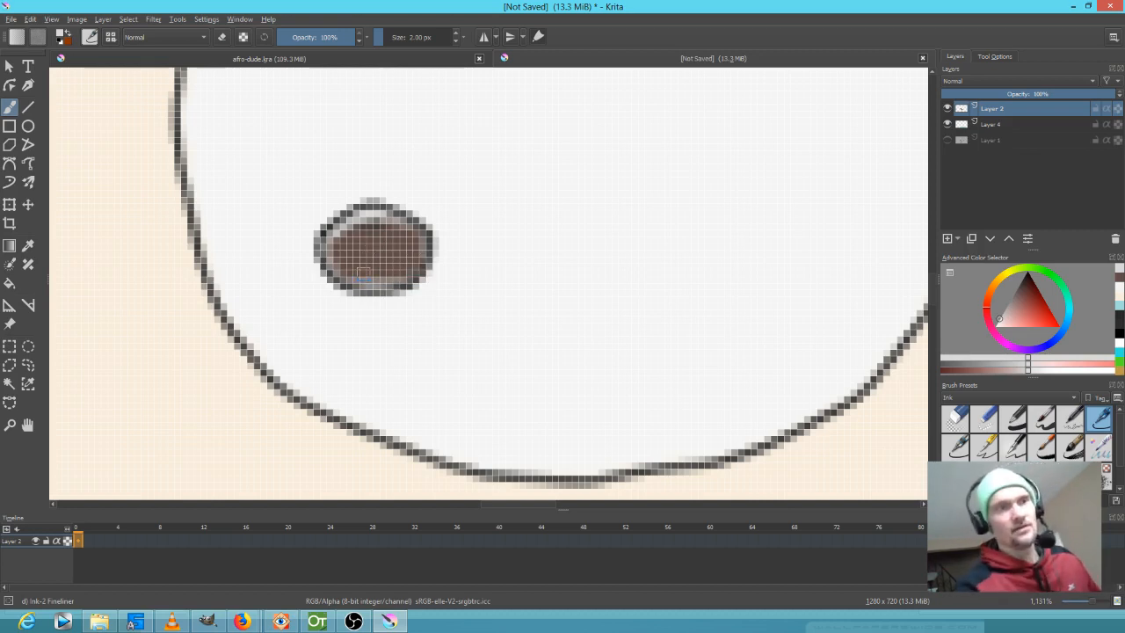
left_click(207, 37)
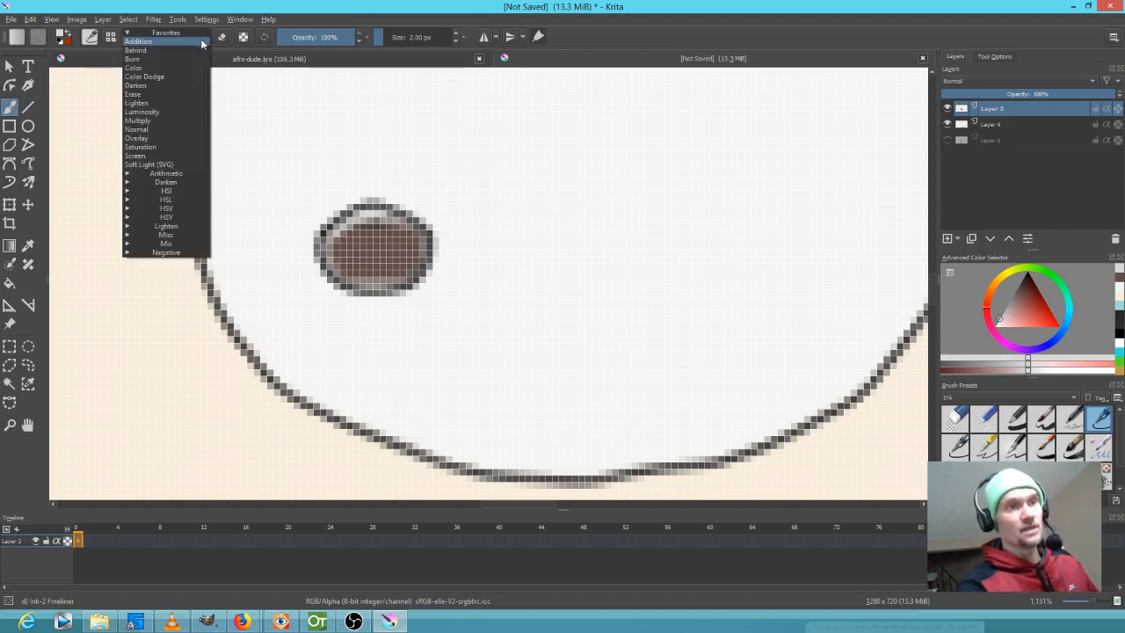
left_click(179, 127)
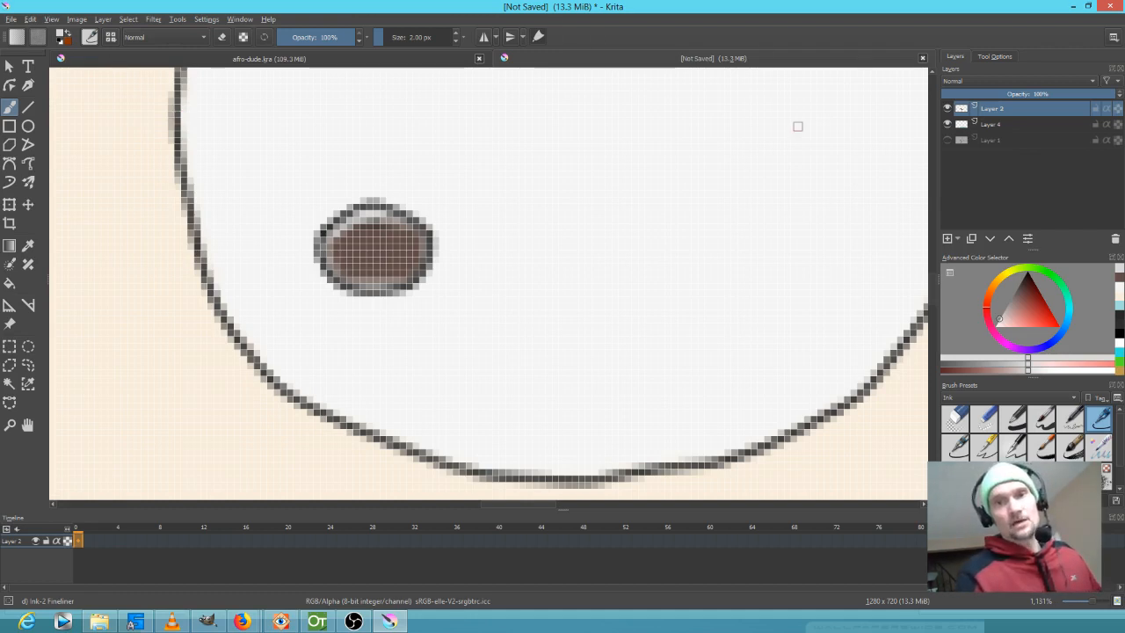
- Sample the mouth's dark brown and paint over the light gaps inside the outlines of both pupils
scroll(642, 163, "down", 3)
left_click(947, 108)
left_click(947, 108)
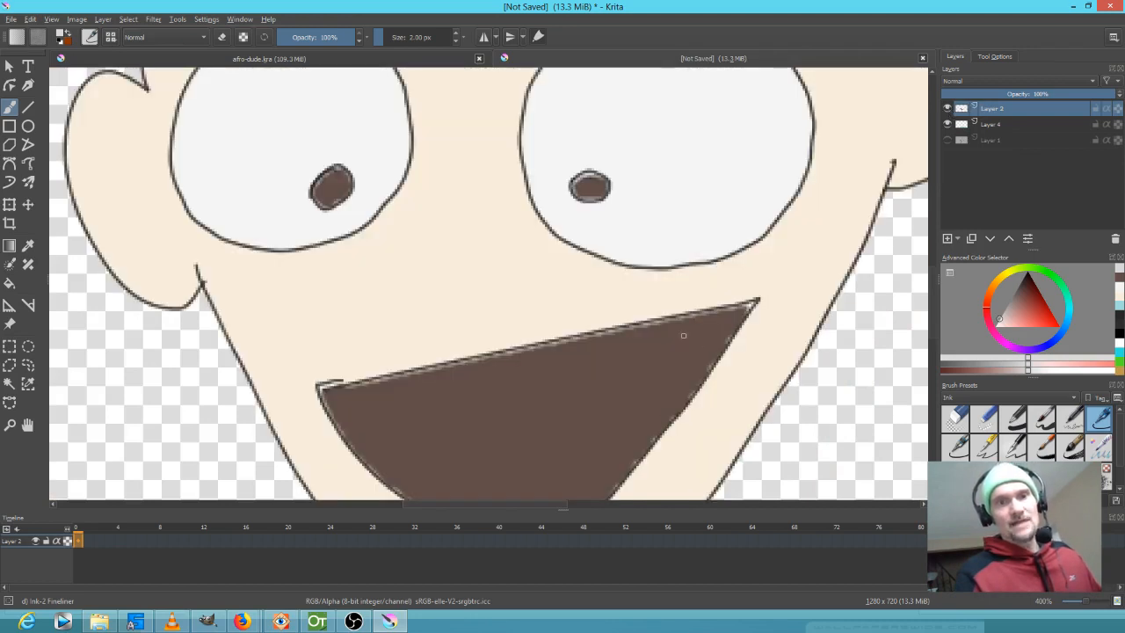
left_click(610, 383, "ctrl")
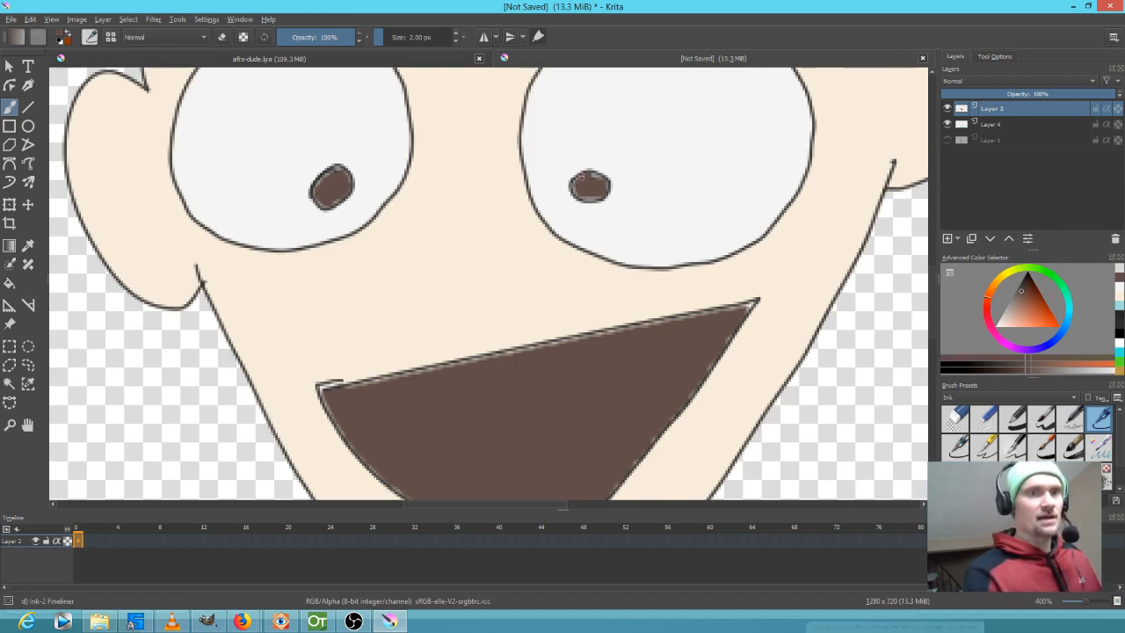
left_click_drag(582, 199, 596, 198)
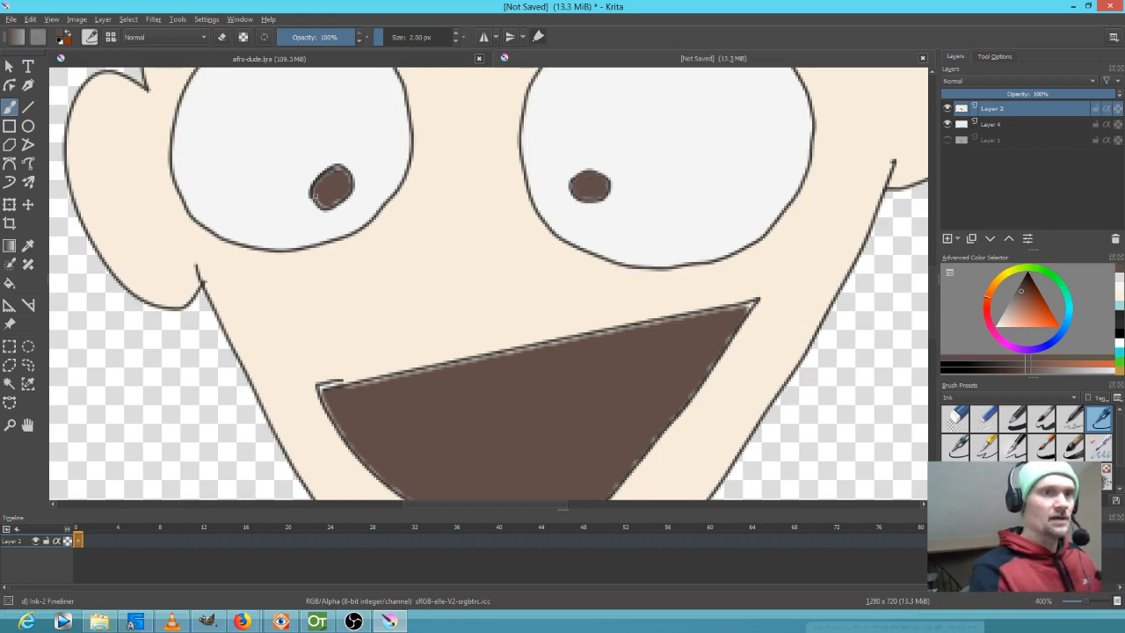
left_click_drag(334, 199, 341, 184)
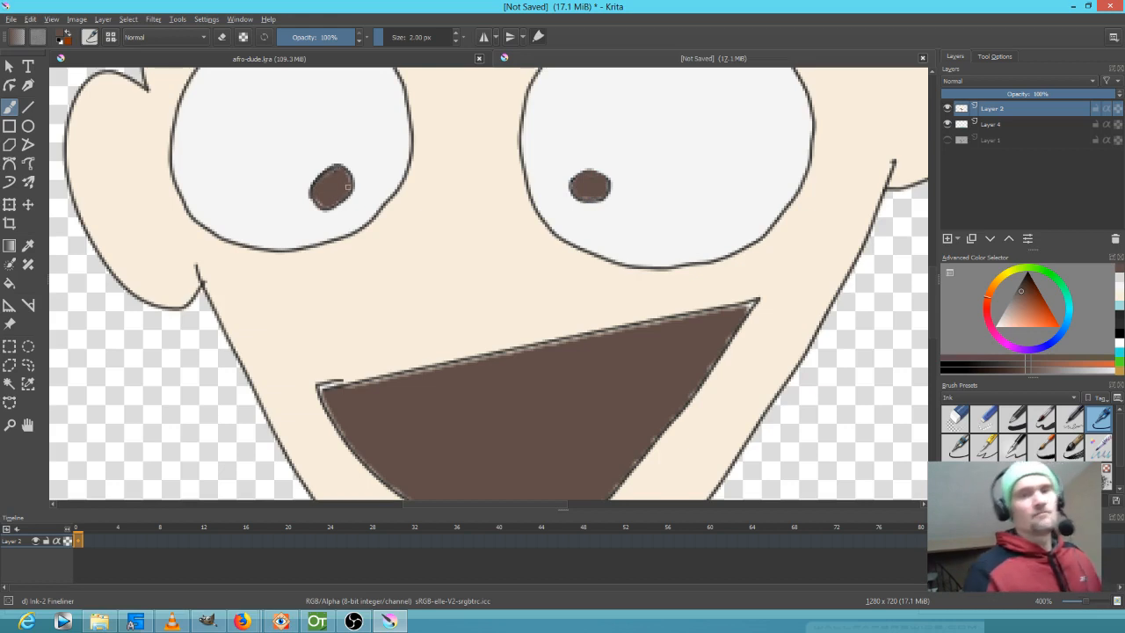
- Examine the shirt, collar and shoulder outlines for gaps between the ink lines and the flat fill
scroll(280, 180, "up", 4)
scroll(476, 210, "down", 5)
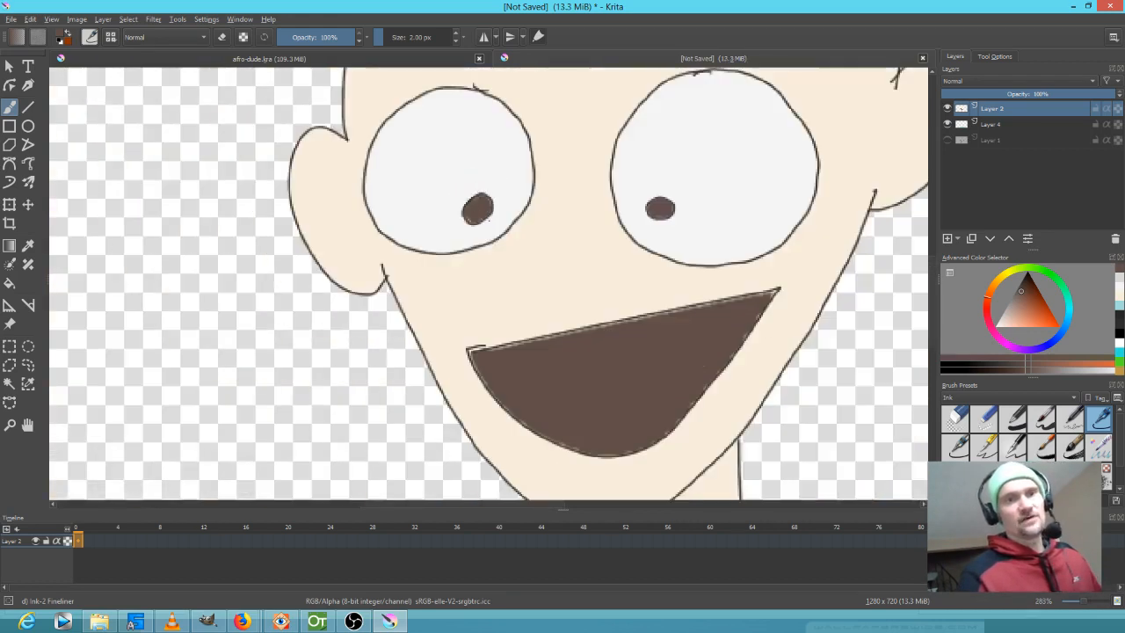
scroll(489, 220, "down", 2)
left_click_drag(605, 469, 494, 357)
scroll(484, 359, "up", 5)
left_click_drag(317, 308, 509, 320)
left_click_drag(279, 252, 505, 296)
left_click_drag(449, 231, 522, 362)
left_click_drag(523, 299, 355, 443)
left_click_drag(573, 366, 316, 294)
left_click_drag(680, 325, 510, 354)
left_click_drag(732, 389, 456, 320)
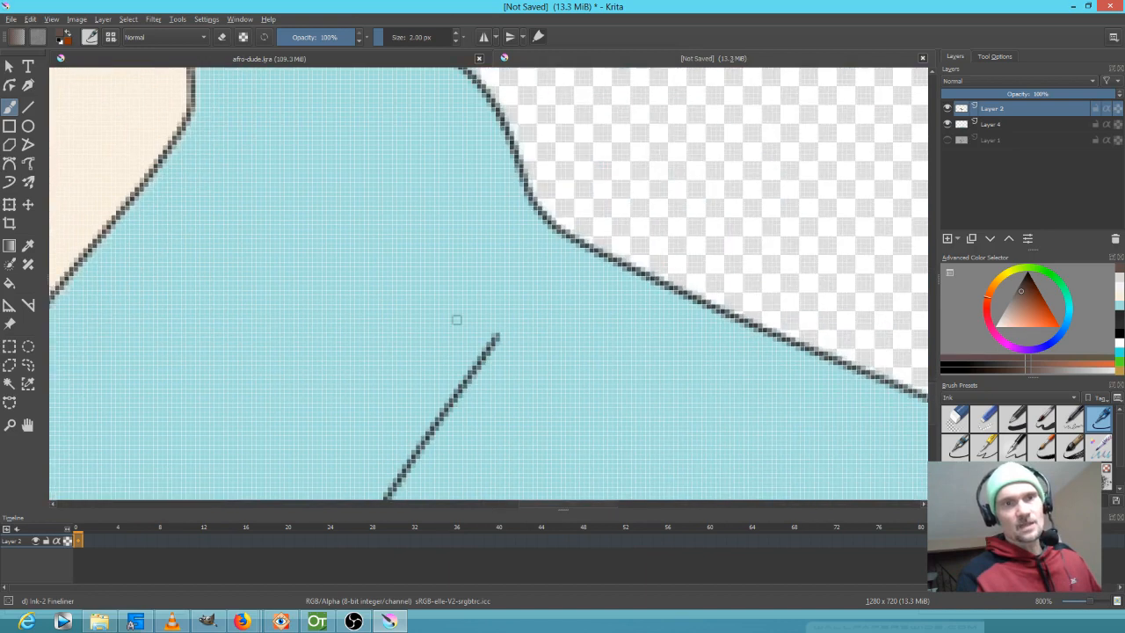
left_click_drag(631, 368, 426, 278)
left_click_drag(731, 398, 482, 307)
scroll(853, 392, "up", 1)
scroll(854, 392, "down", 2)
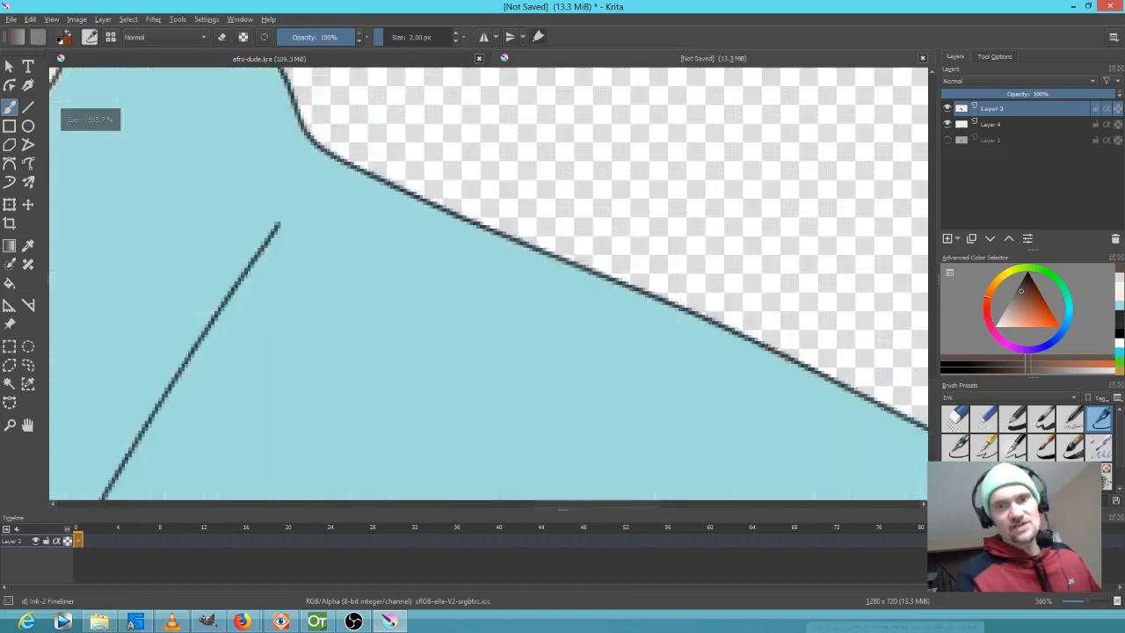
scroll(585, 381, "down", 2)
left_click_drag(586, 382, 734, 285)
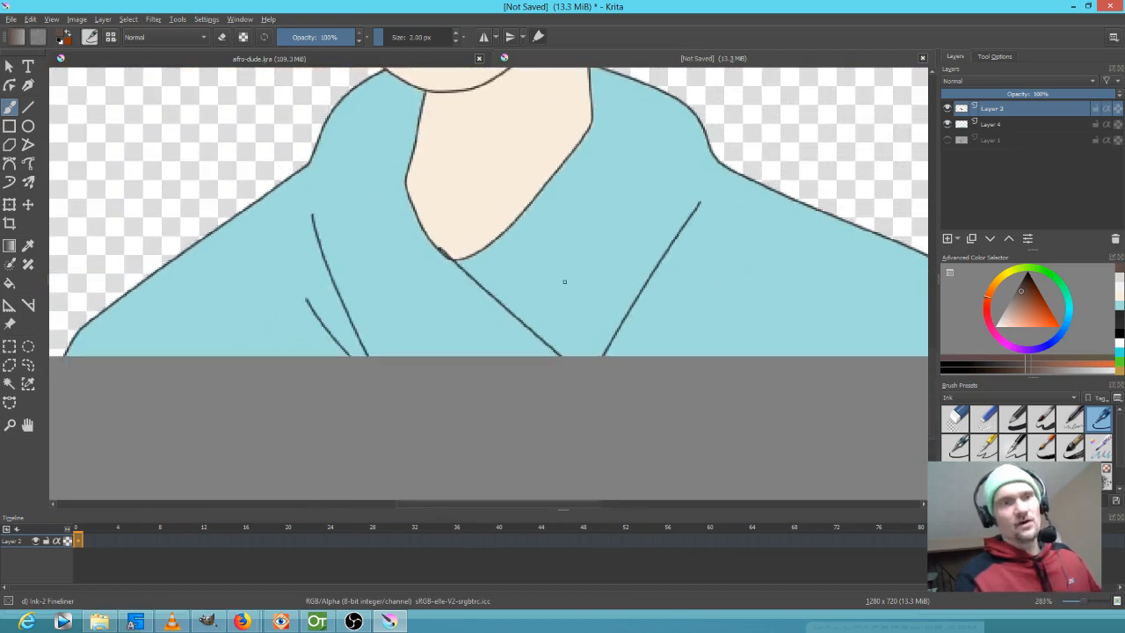
- Inspect the edge of the mouth fill up close, and return to a view of the whole character
left_click_drag(567, 278, 547, 477)
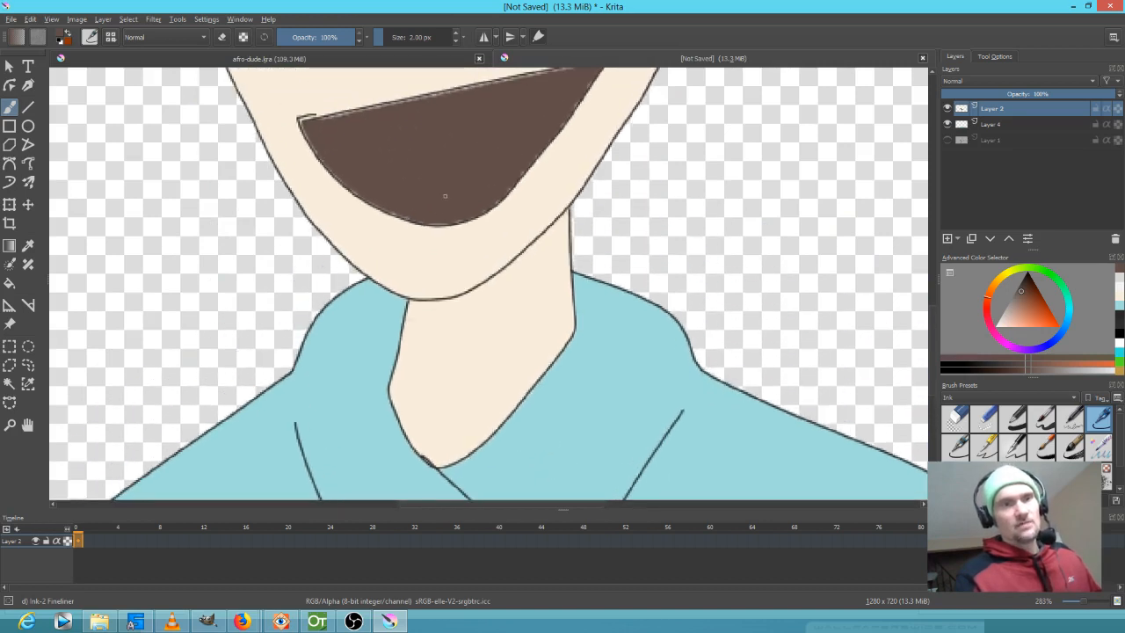
scroll(446, 193, "up", 2)
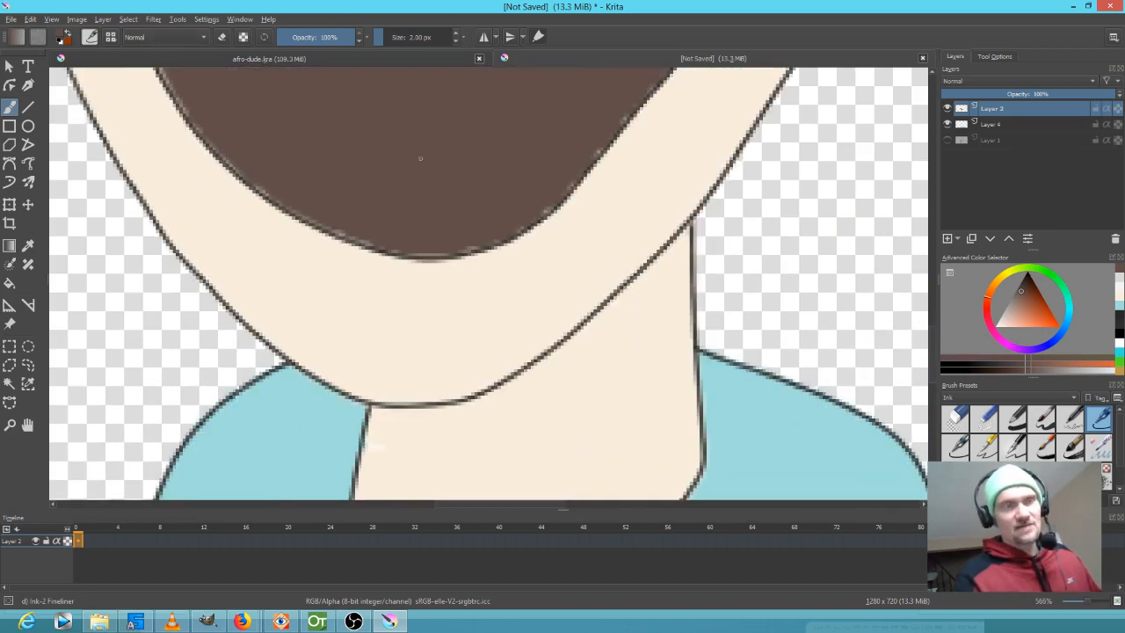
left_click_drag(447, 192, 439, 315)
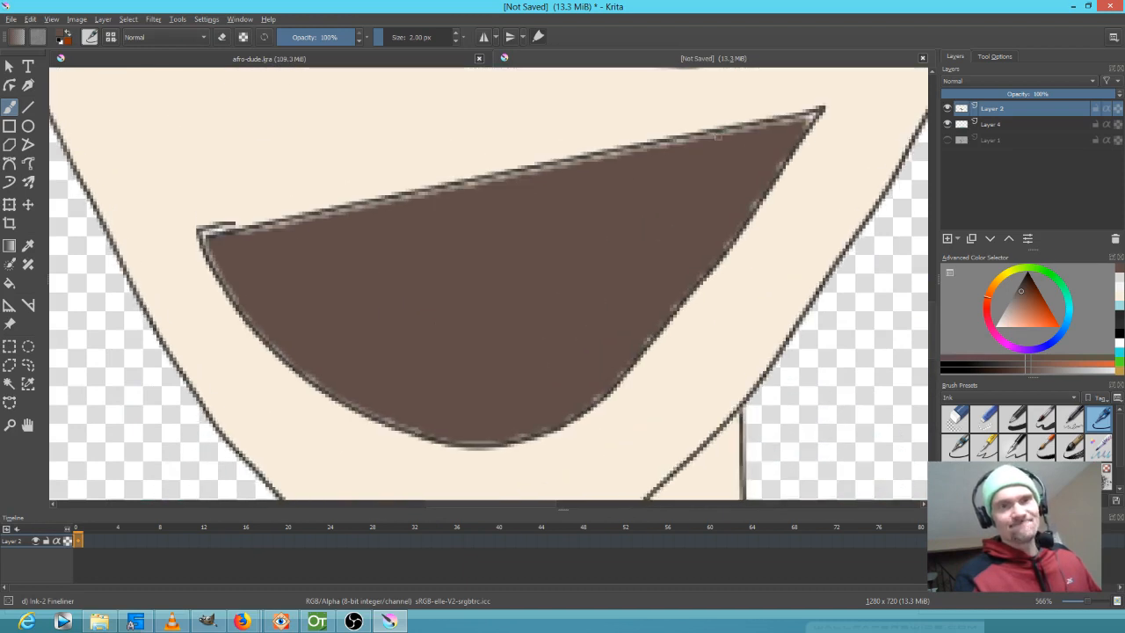
scroll(644, 337, "down", 3)
scroll(588, 274, "down", 2)
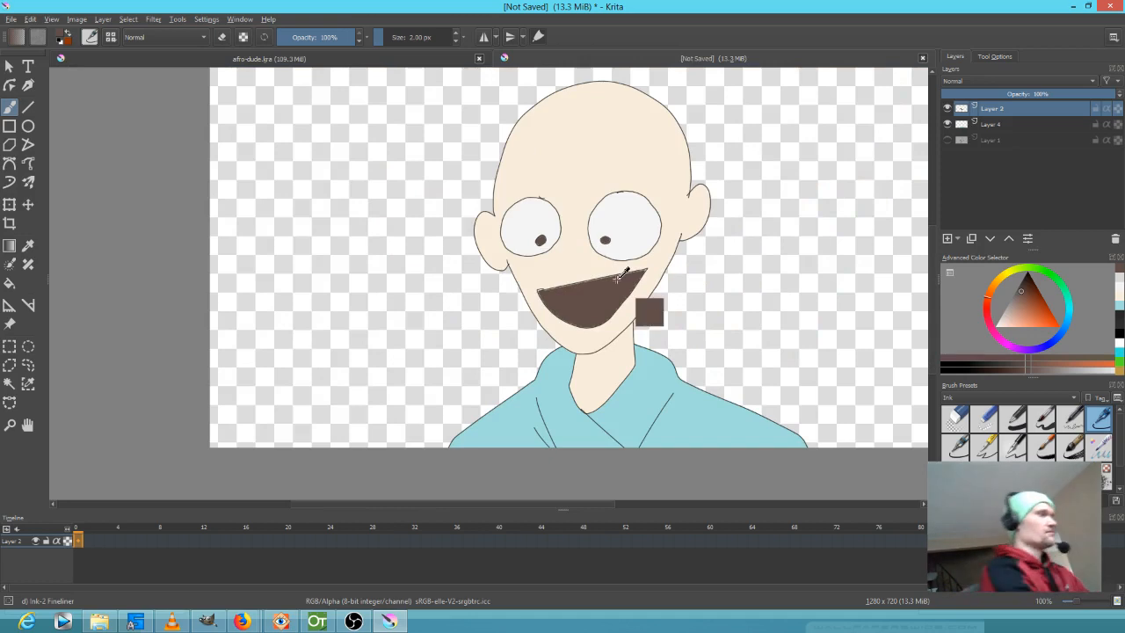
key("ctrl+0")
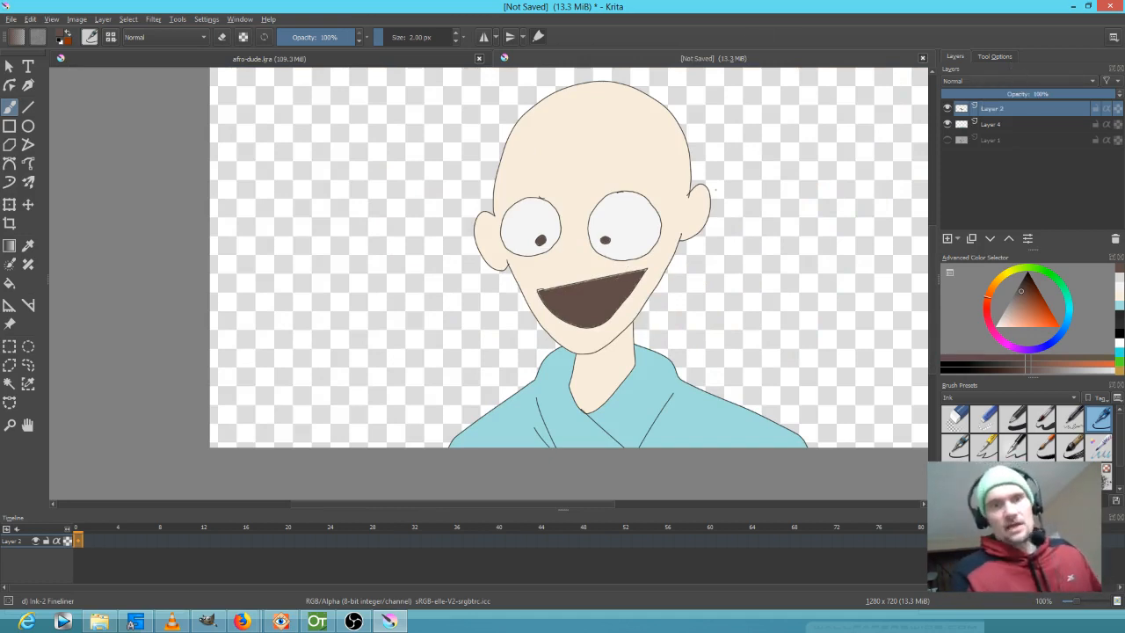
- Activate the Fill tool and review its grow selection and feathering radius options against the face fills
key("f")
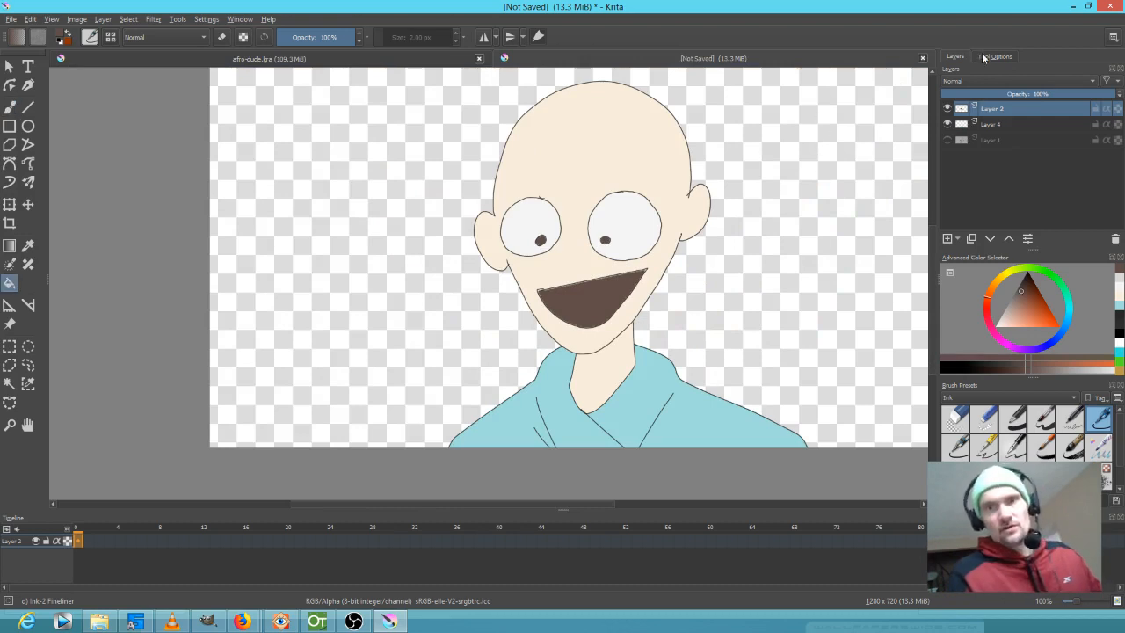
left_click(993, 56)
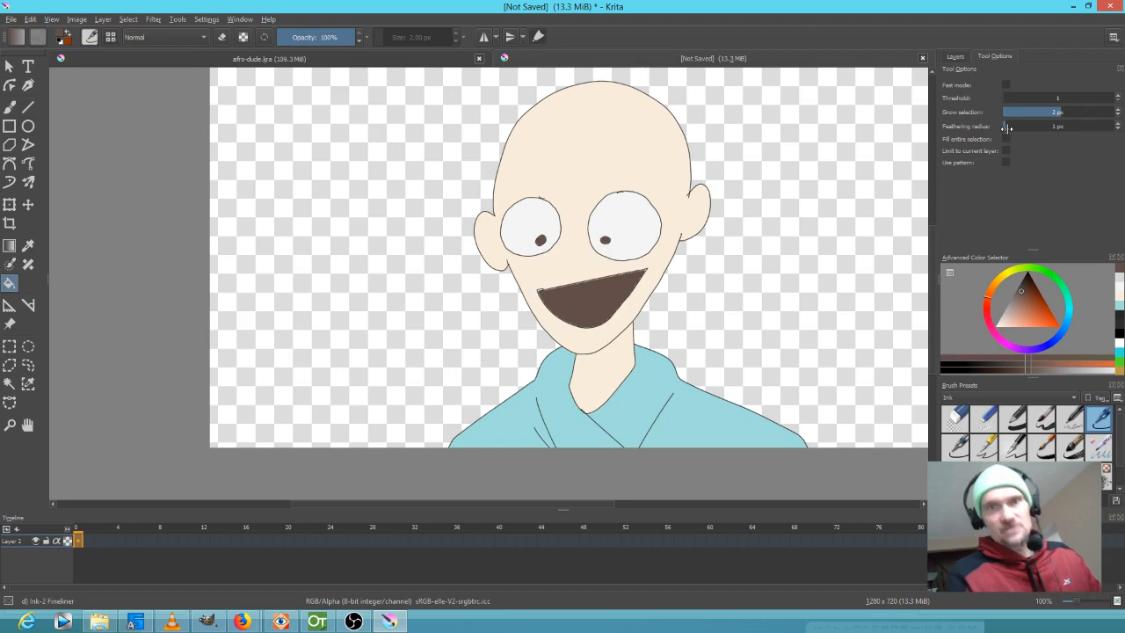
scroll(672, 238, "up", 2)
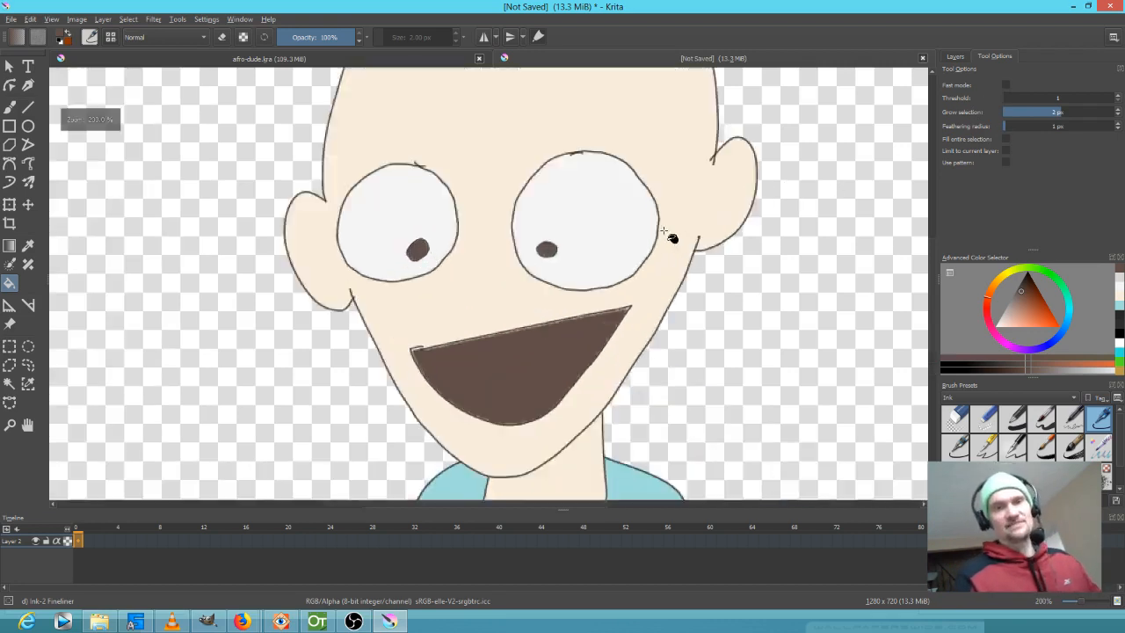
scroll(673, 237, "up", 2)
scroll(666, 233, "down", 4)
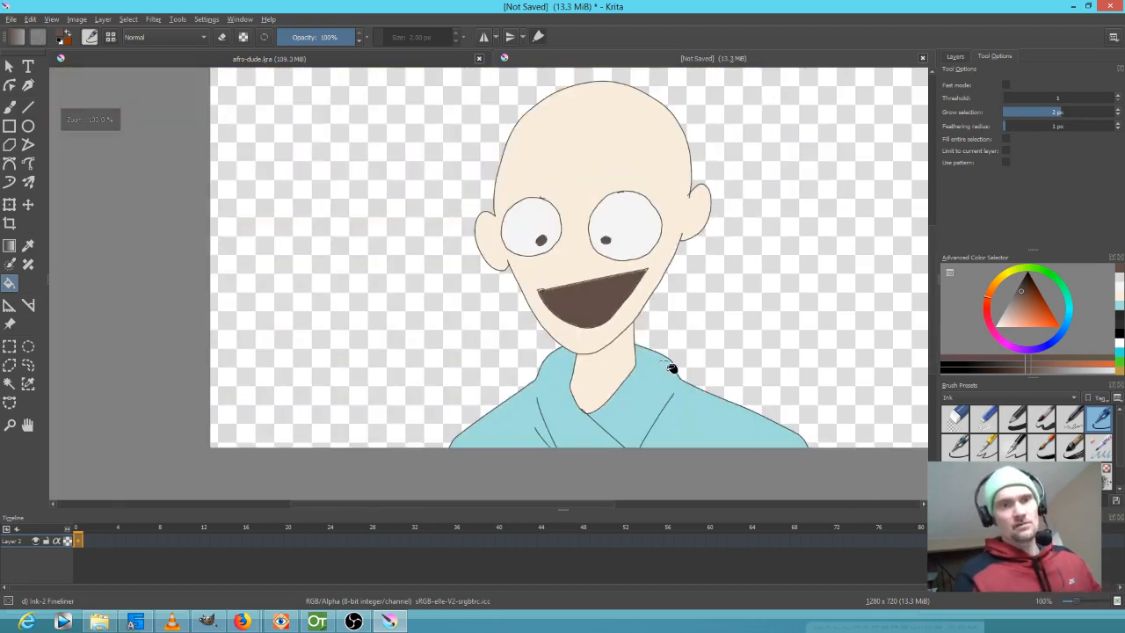
- Return to the layer list, compare the head and body layers, and hide the body layer, Layer 4
left_click(956, 55)
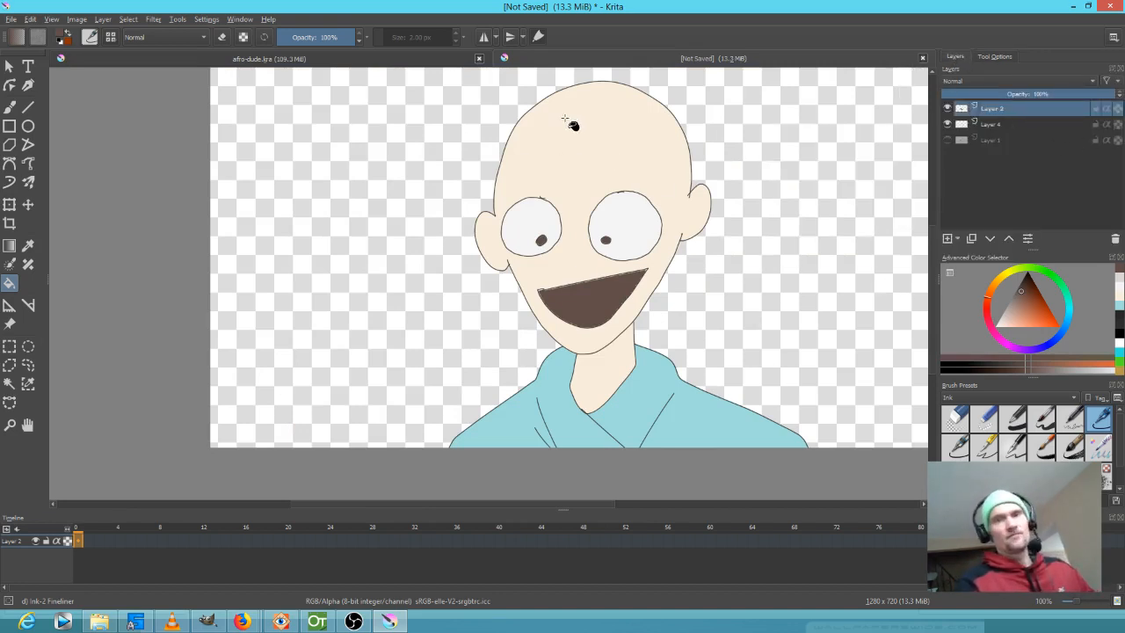
scroll(660, 334, "down", 1)
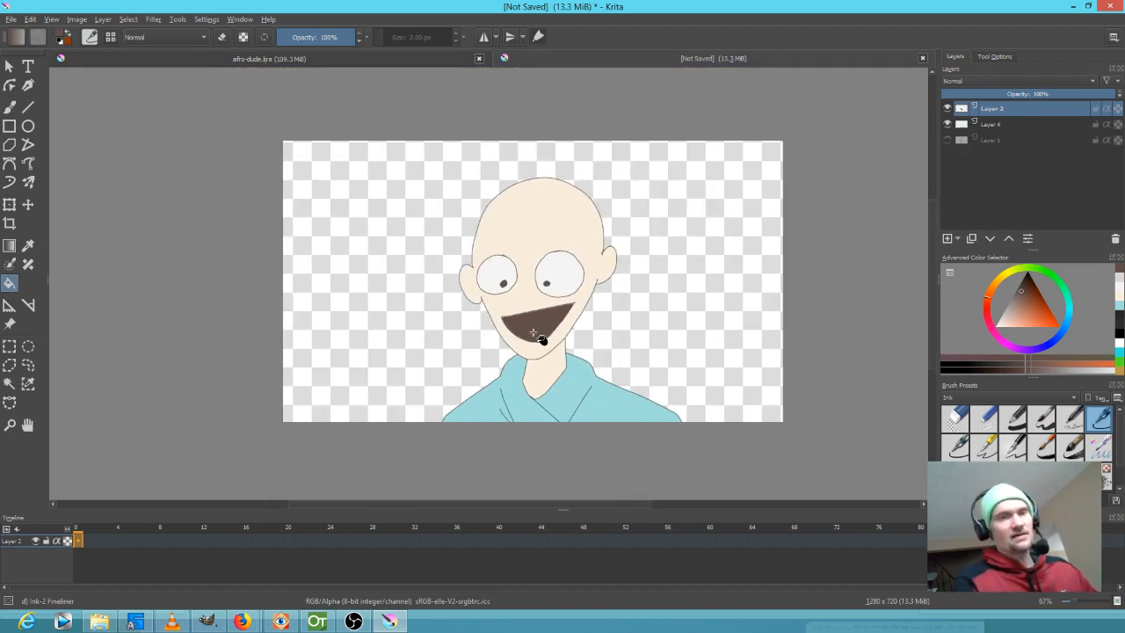
left_click(947, 108)
left_click(947, 108)
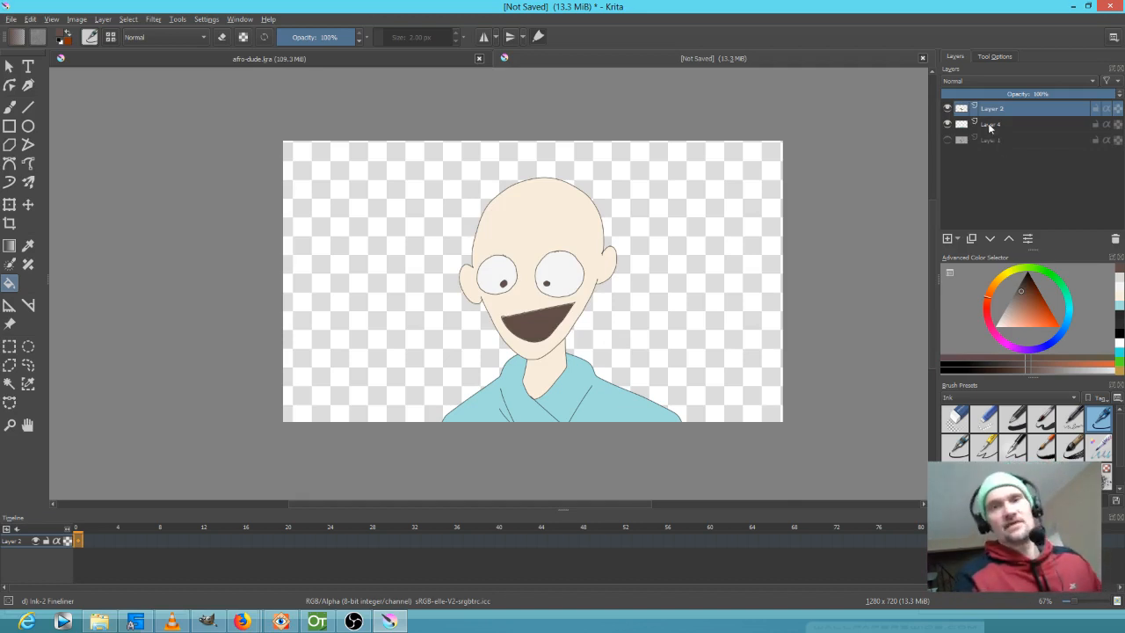
mouse_move(986, 121)
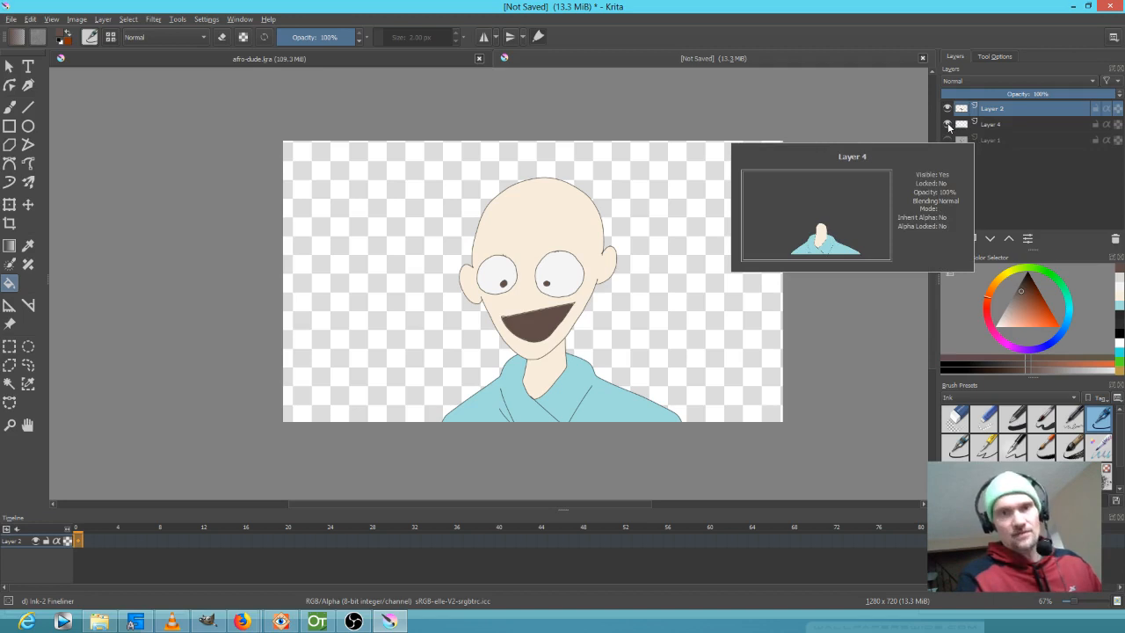
left_click(948, 124)
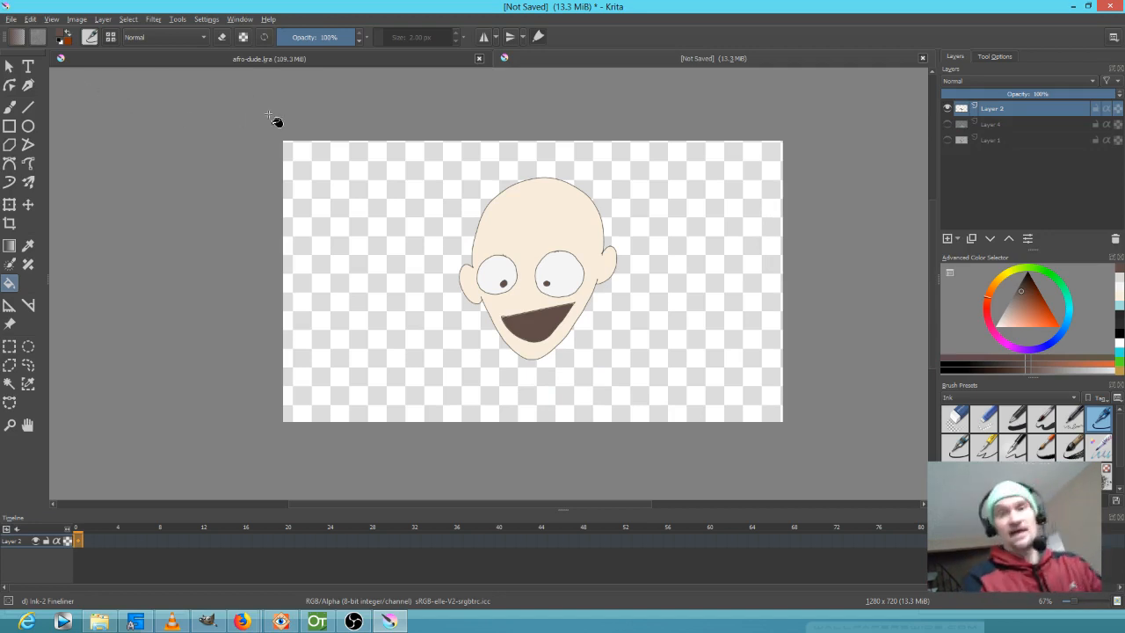
- Add a paint layer above the head and brush thick black shadow strokes, about 49 px, over one ear, the jawline and chin
left_click(946, 239)
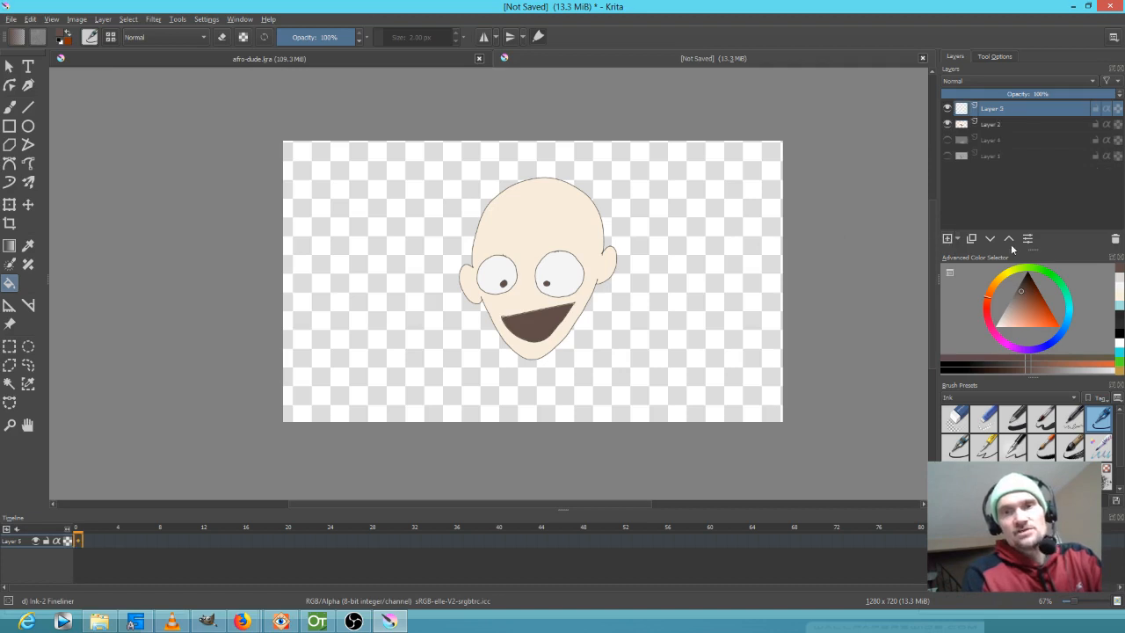
left_click(1027, 274)
key("b")
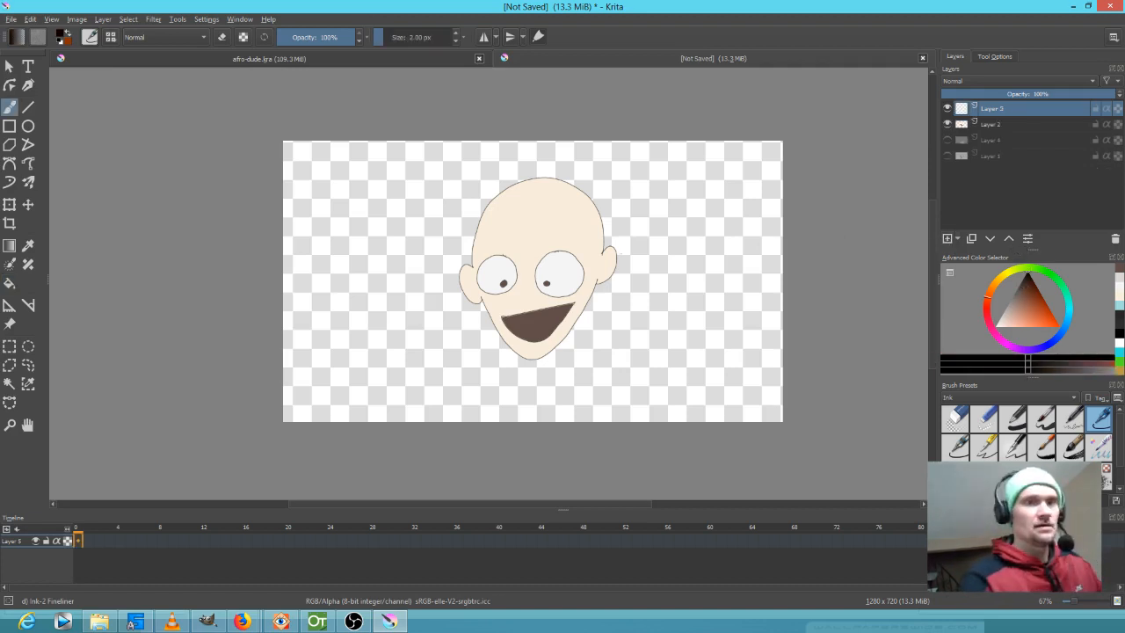
left_click_drag(625, 221, 621, 262)
left_click_drag(606, 309, 632, 306)
mouse_move(630, 209)
left_mouse_down()
mouse_move(629, 240)
mouse_move(613, 213)
mouse_move(610, 262)
mouse_move(582, 320)
mouse_move(543, 354)
mouse_move(510, 368)
mouse_move(488, 360)
left_mouse_up()
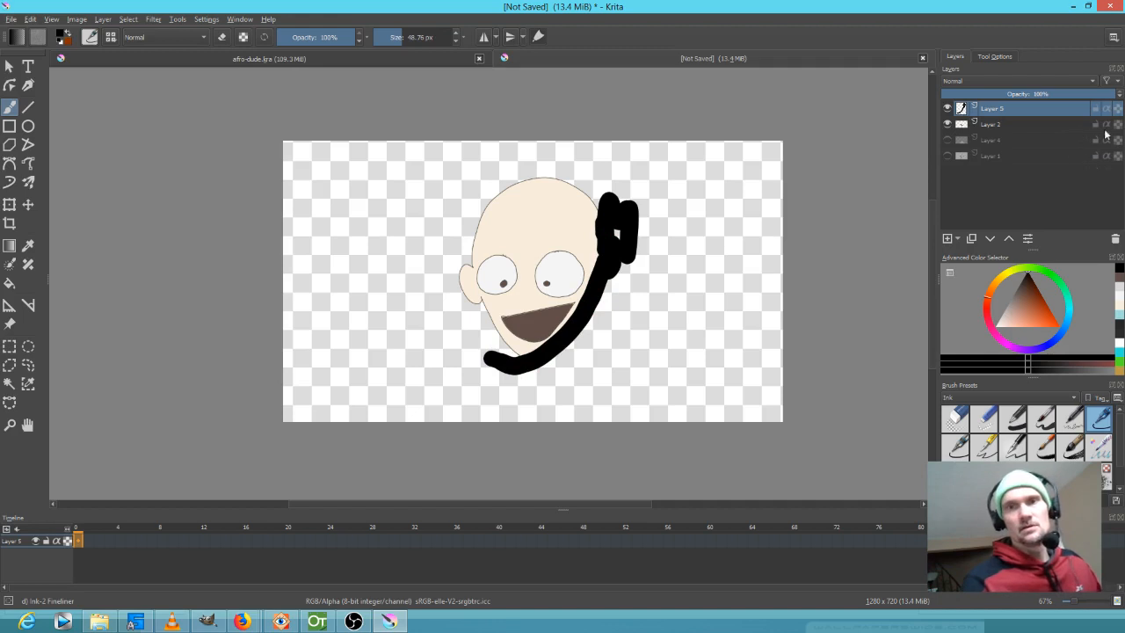
- Turn on Inherit Alpha for the shadow layer and extend the black shadow up the side of the head, checking it with Layer 2 hidden
left_click(1106, 109)
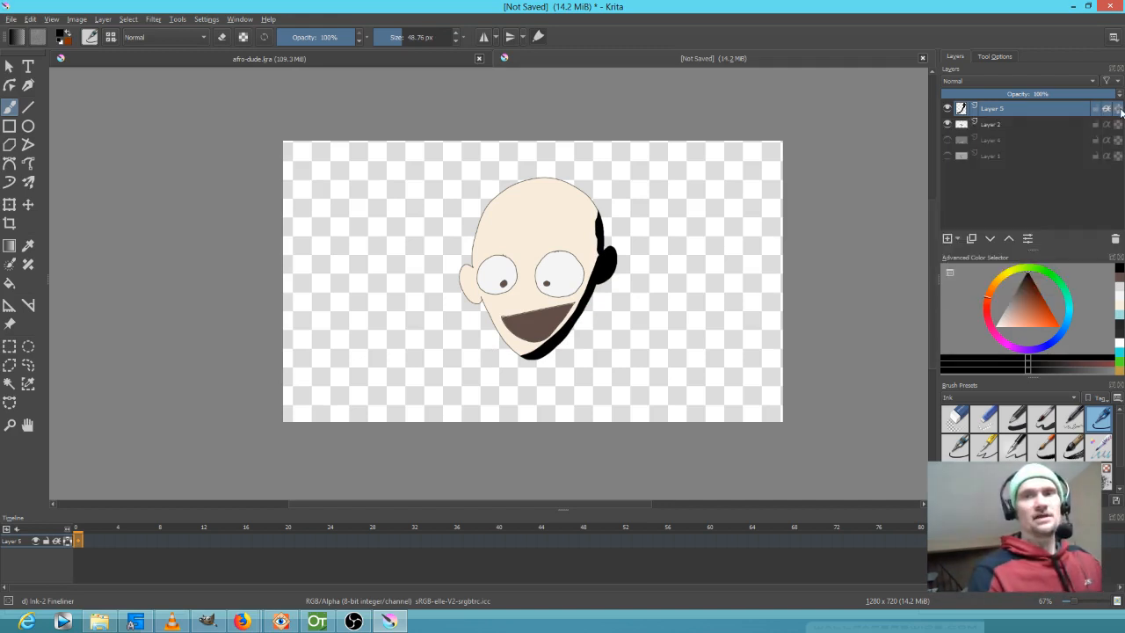
left_click_drag(598, 193, 597, 265)
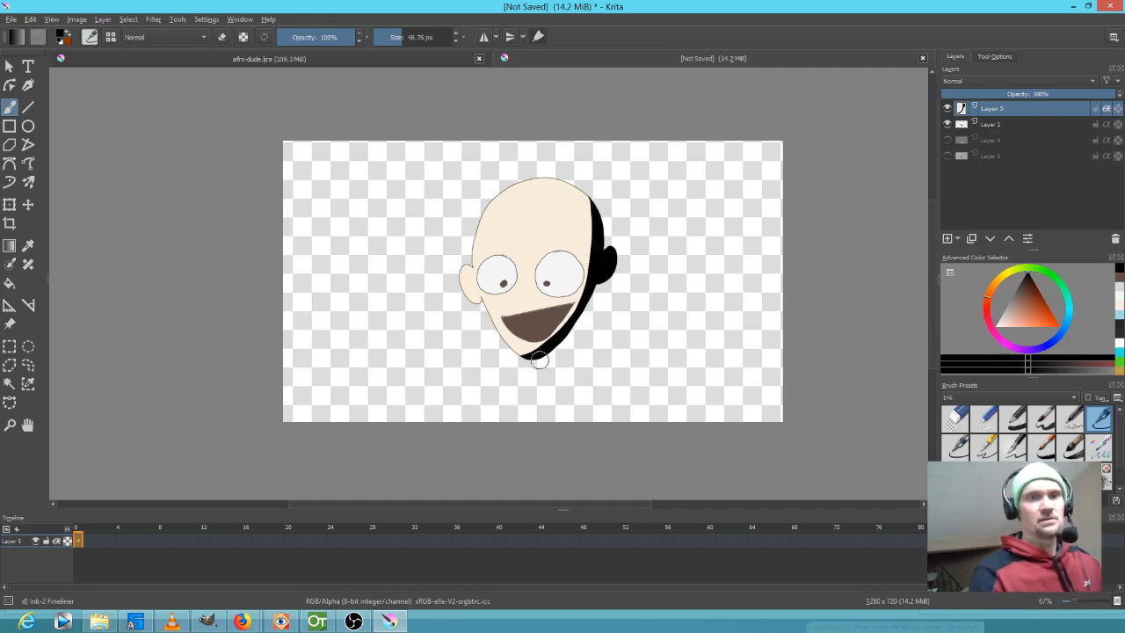
left_click(947, 124)
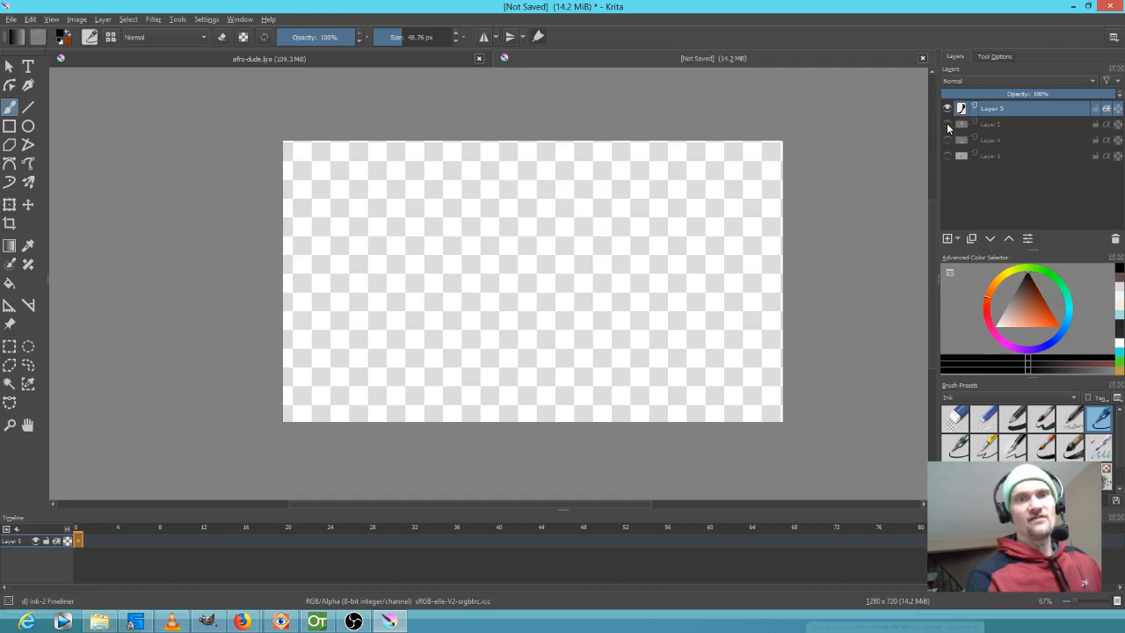
left_click(947, 124)
- Show Layer 4 and paint black shadow across the neck and collar, comparing it with the body layer hidden and shown
left_click(949, 140)
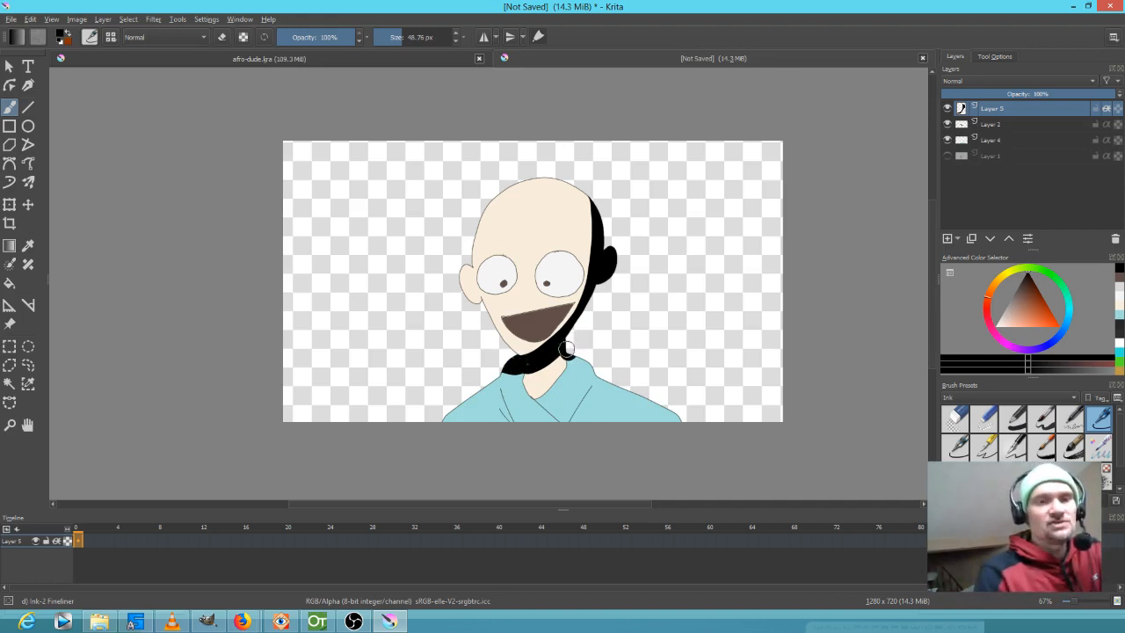
mouse_move(560, 360)
left_mouse_down()
mouse_move(513, 371)
mouse_move(518, 385)
mouse_move(553, 372)
left_mouse_up()
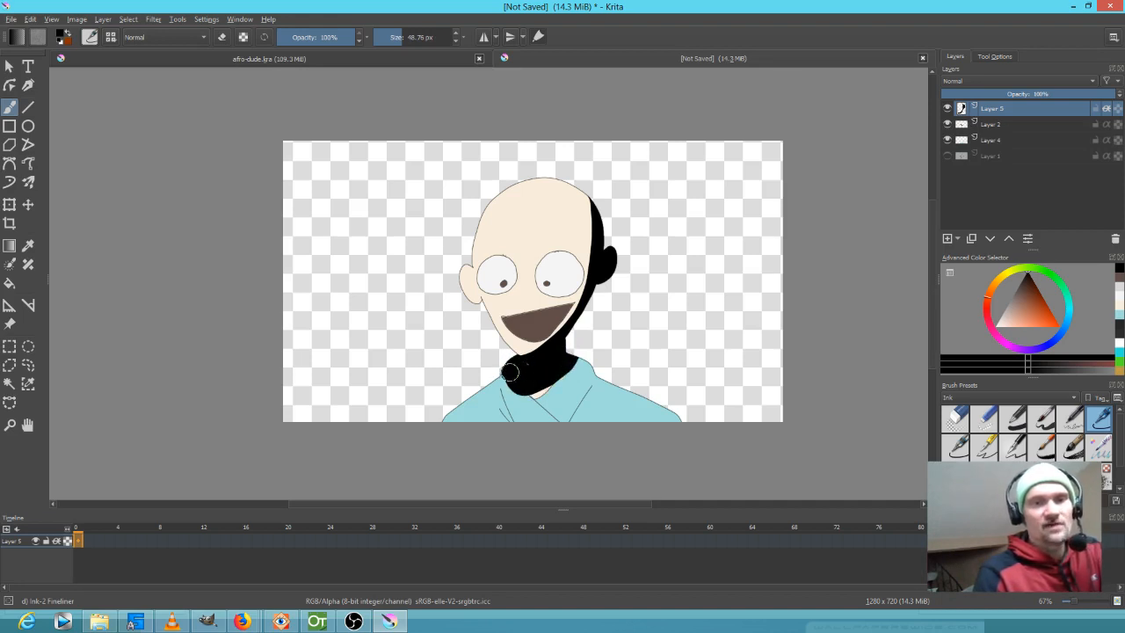
left_click(947, 140)
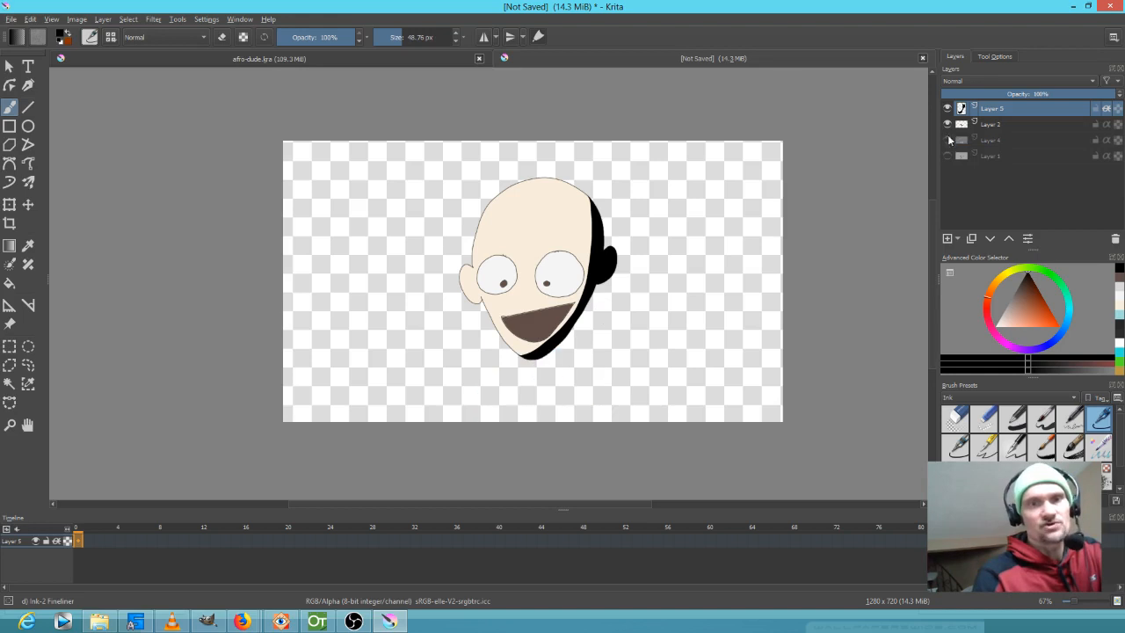
left_click(948, 141)
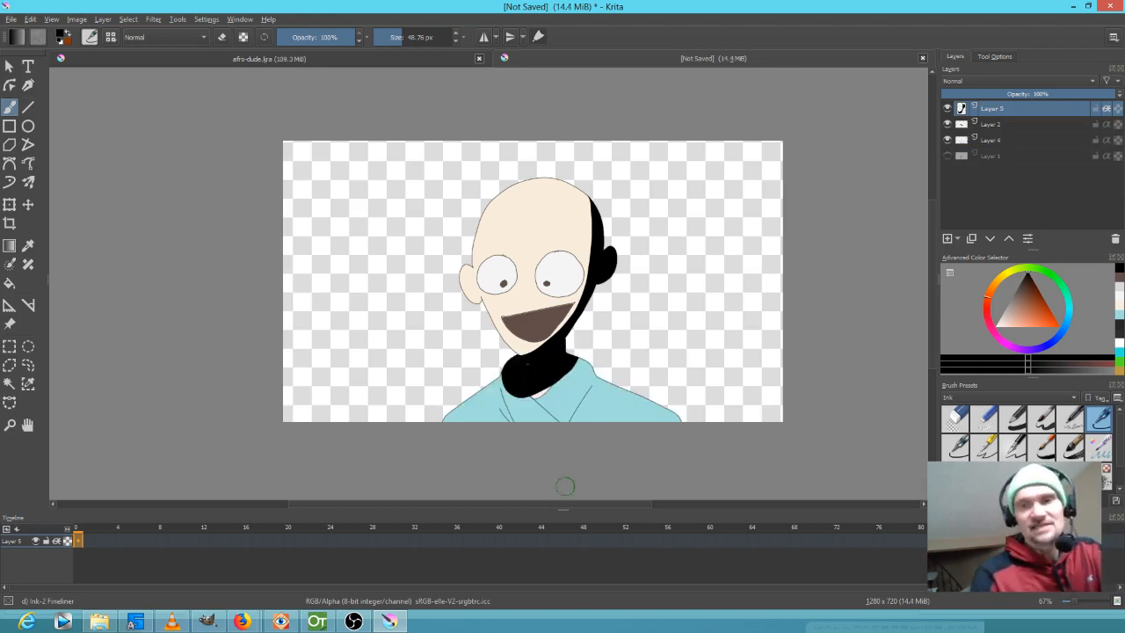
- Paint black shadows along the shirt's fold lines with the Basic-5 Size brush and set the shadow layer's opacity to 15%
left_click(1052, 427)
left_click_drag(591, 390, 563, 439)
left_click_drag(499, 397, 507, 421)
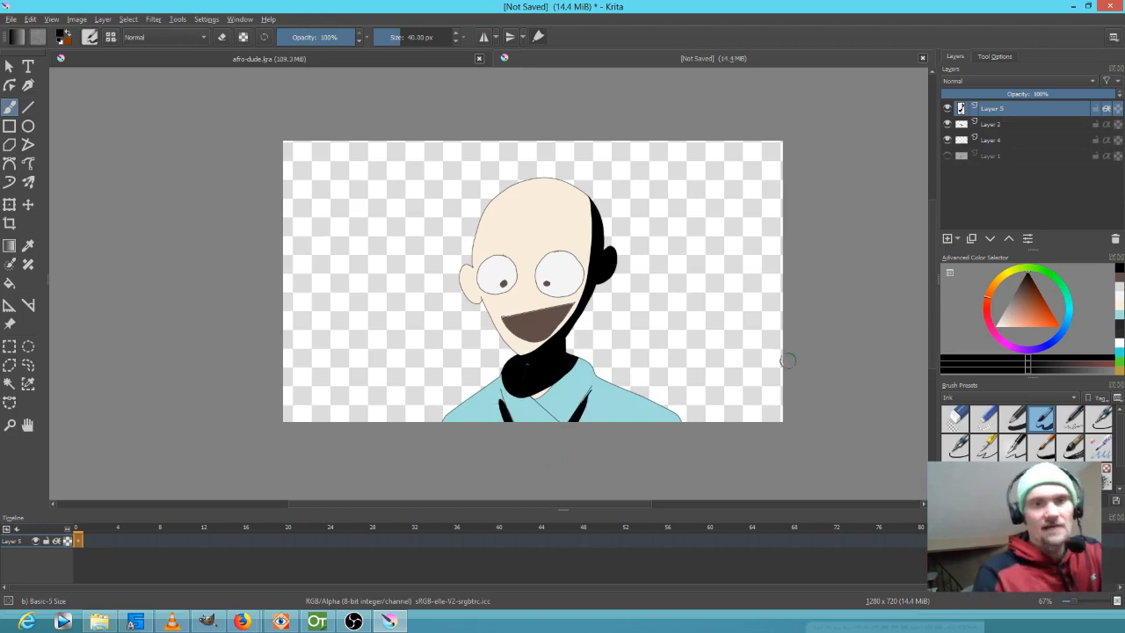
mouse_move(1099, 93)
left_mouse_down()
mouse_move(922, 97)
mouse_move(966, 98)
left_mouse_up()
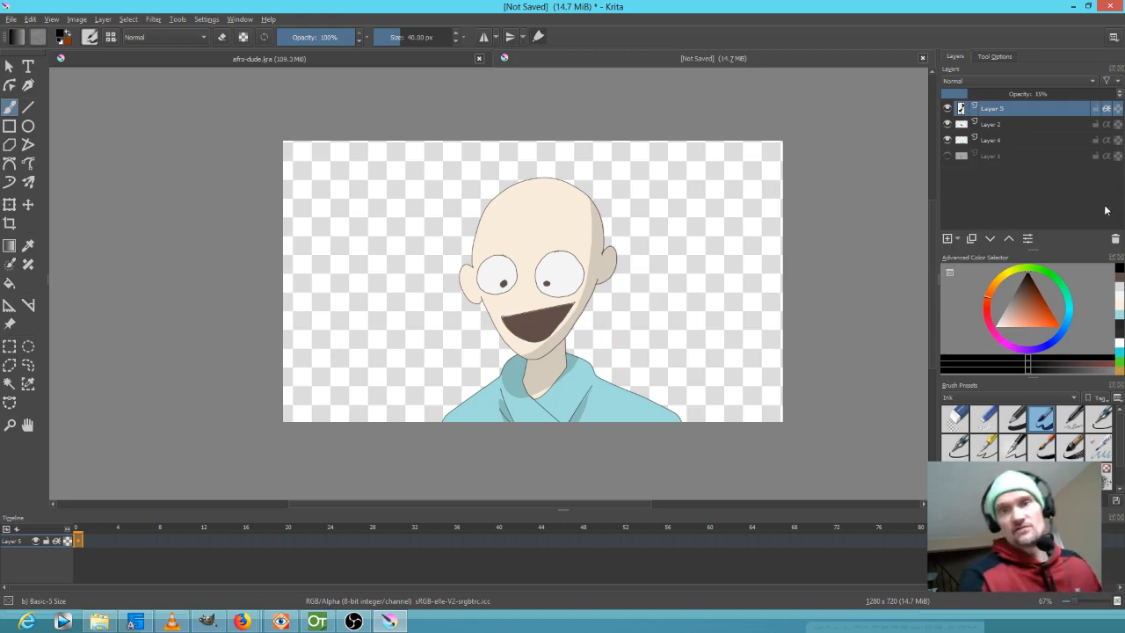
- Delete the shadow layer and hide the body layer, Layer 4
left_click(1114, 239)
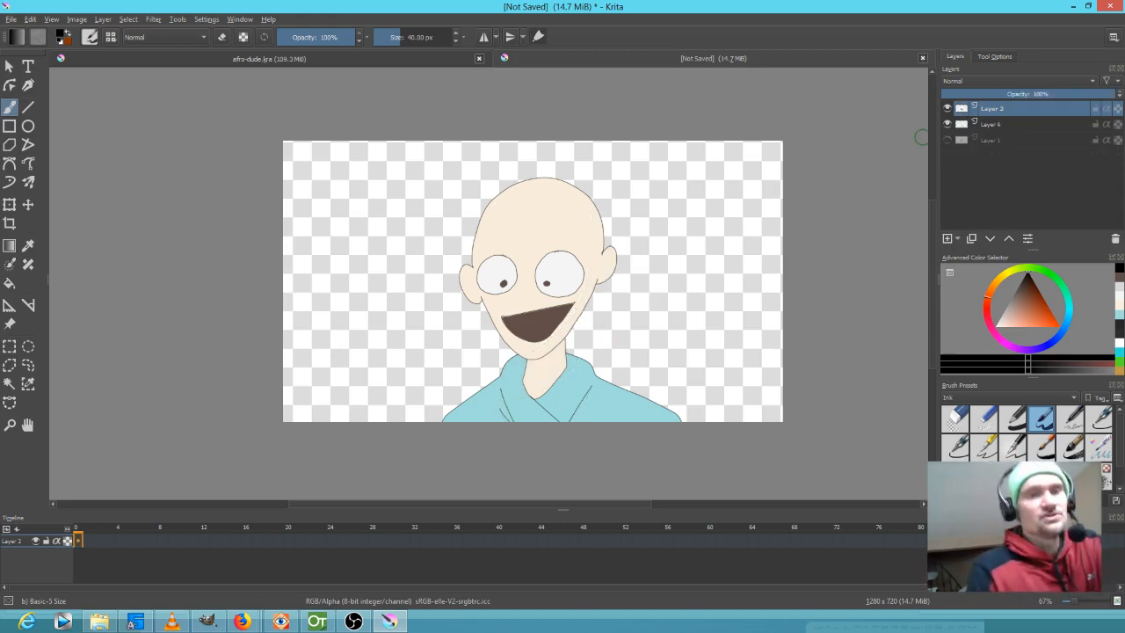
left_click(948, 124)
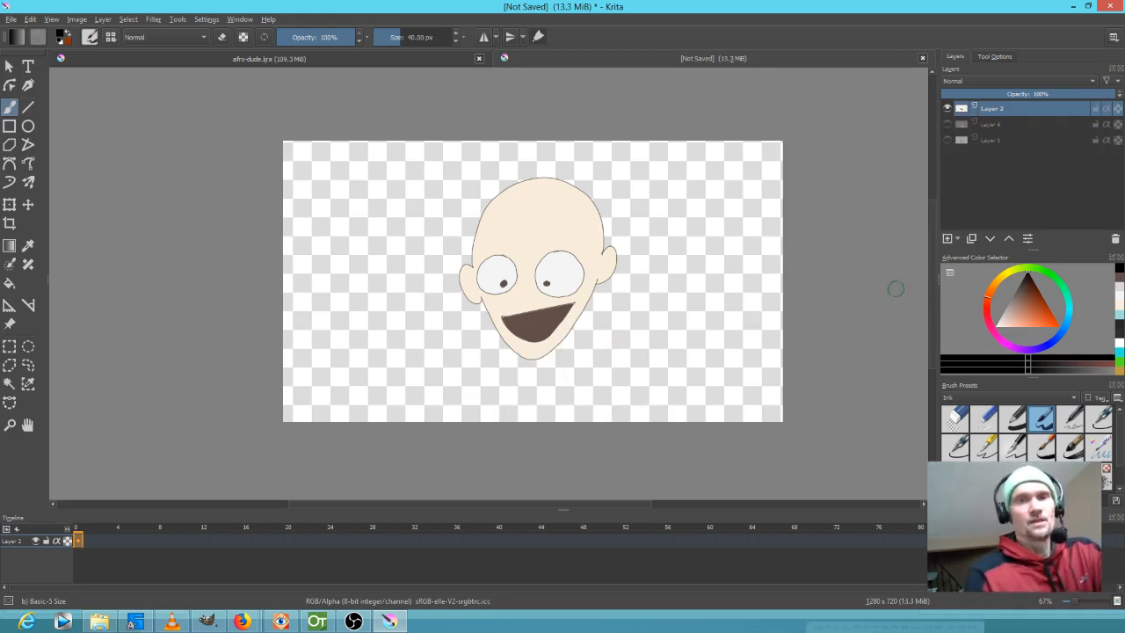
- Turn on Preserve Alpha, set the brush opacity to 9%, and shade the head's edge, ear, jaw and chin directly on Layer 2
left_click_drag(637, 220, 619, 297)
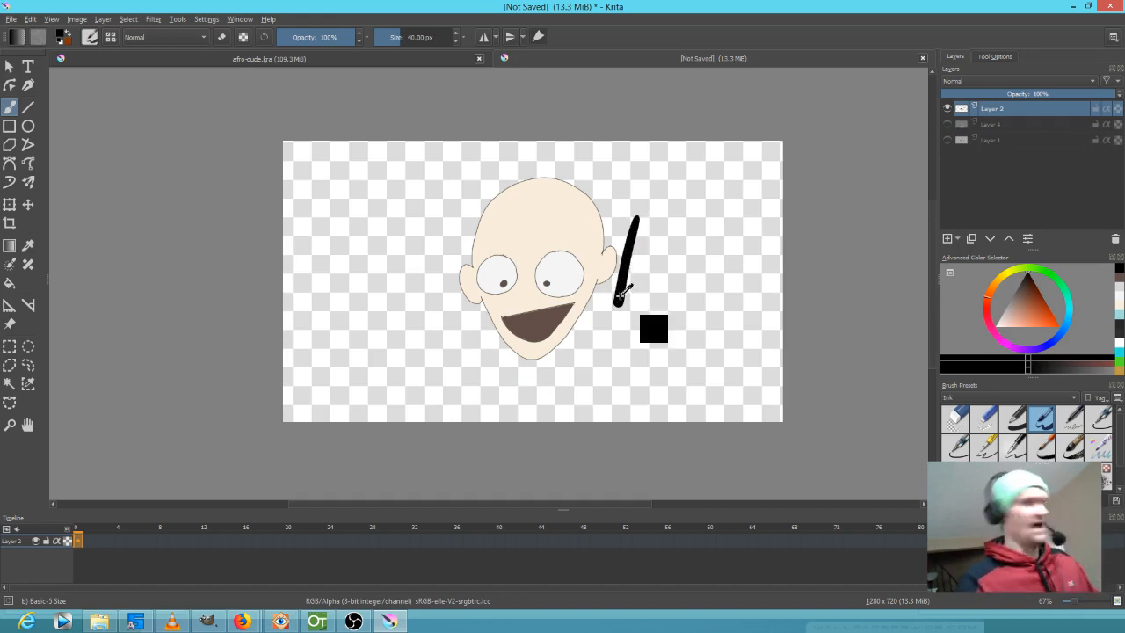
key("ctrl+z")
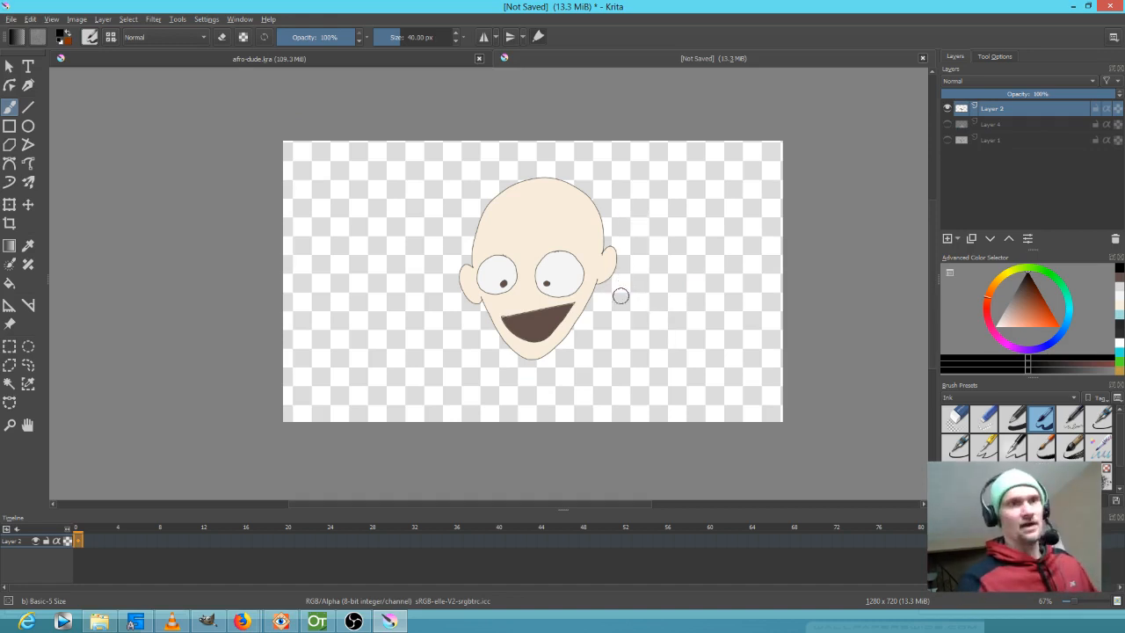
left_click(243, 39)
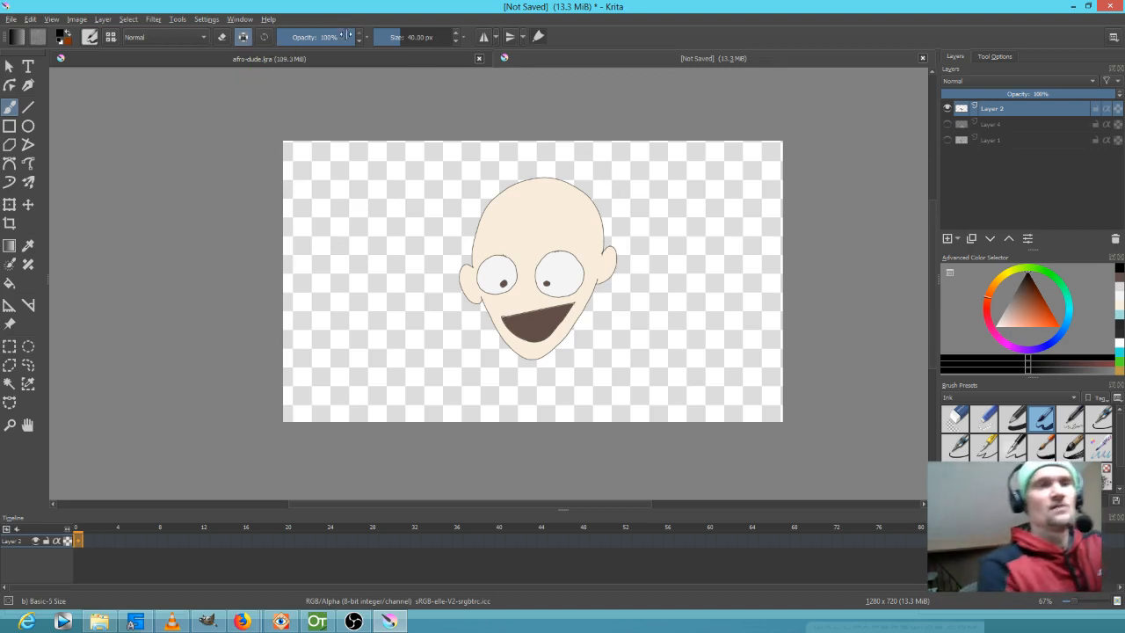
left_click_drag(350, 37, 281, 54)
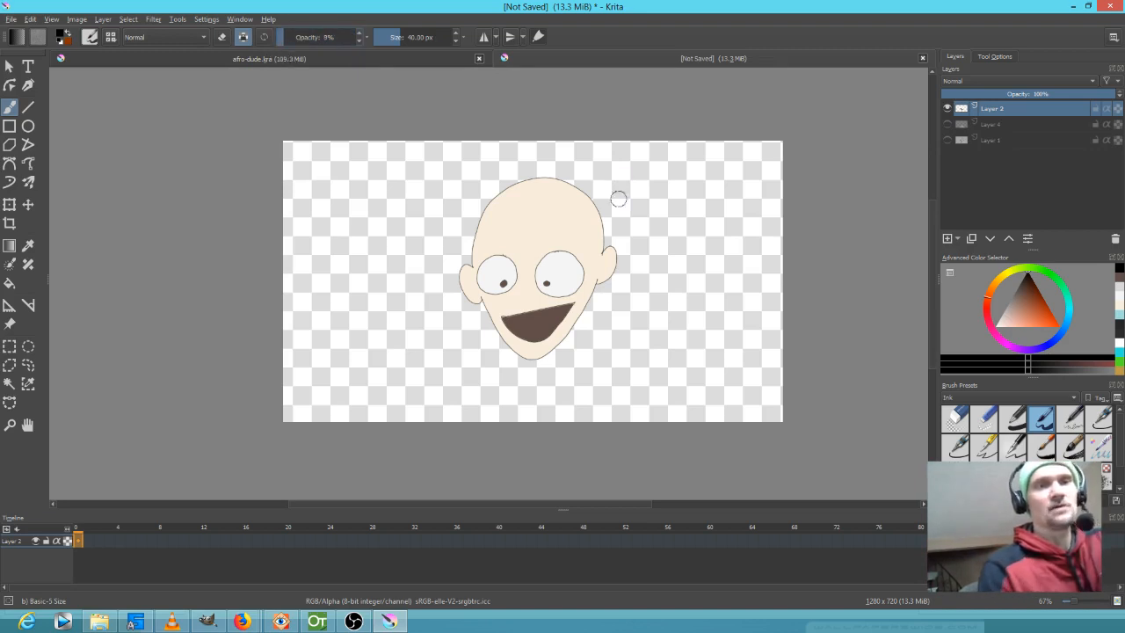
mouse_move(606, 211)
left_mouse_down()
mouse_move(606, 264)
mouse_move(587, 308)
mouse_move(515, 361)
left_mouse_up()
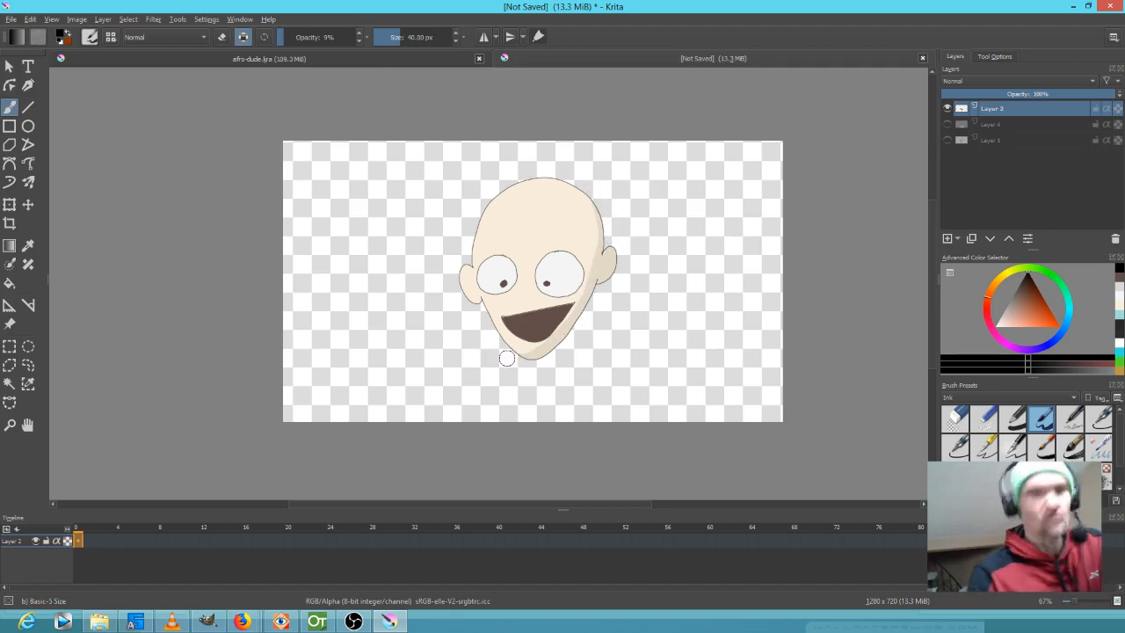
- Show Layer 4 again and check the new head shading up close against the body
left_click(947, 139)
left_click(948, 140)
left_click(948, 123)
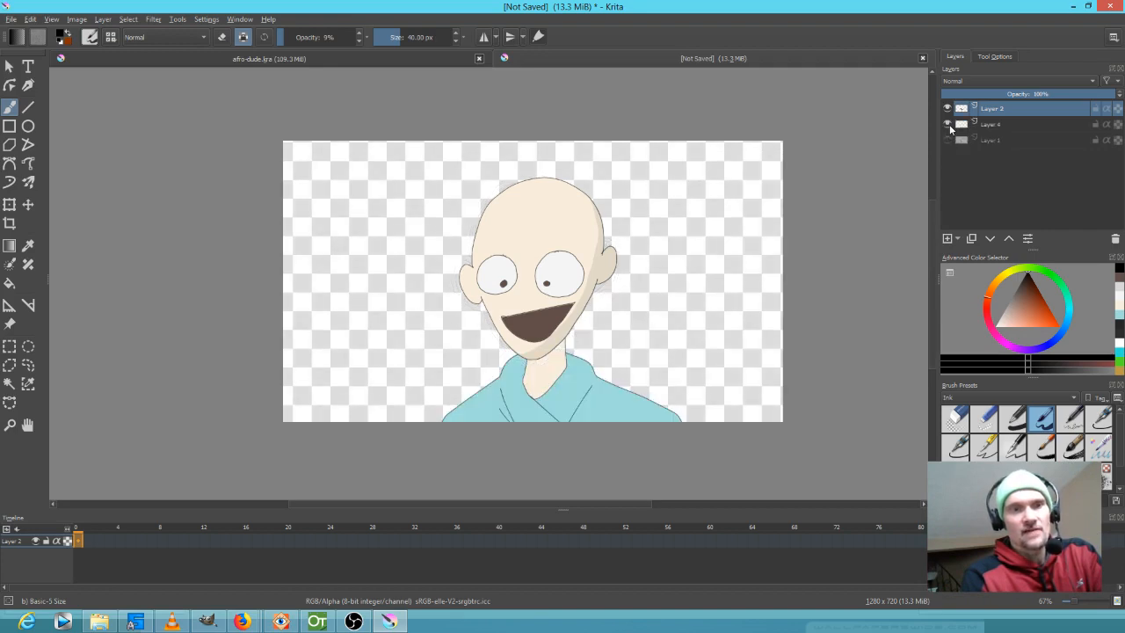
scroll(593, 303, "up", 2)
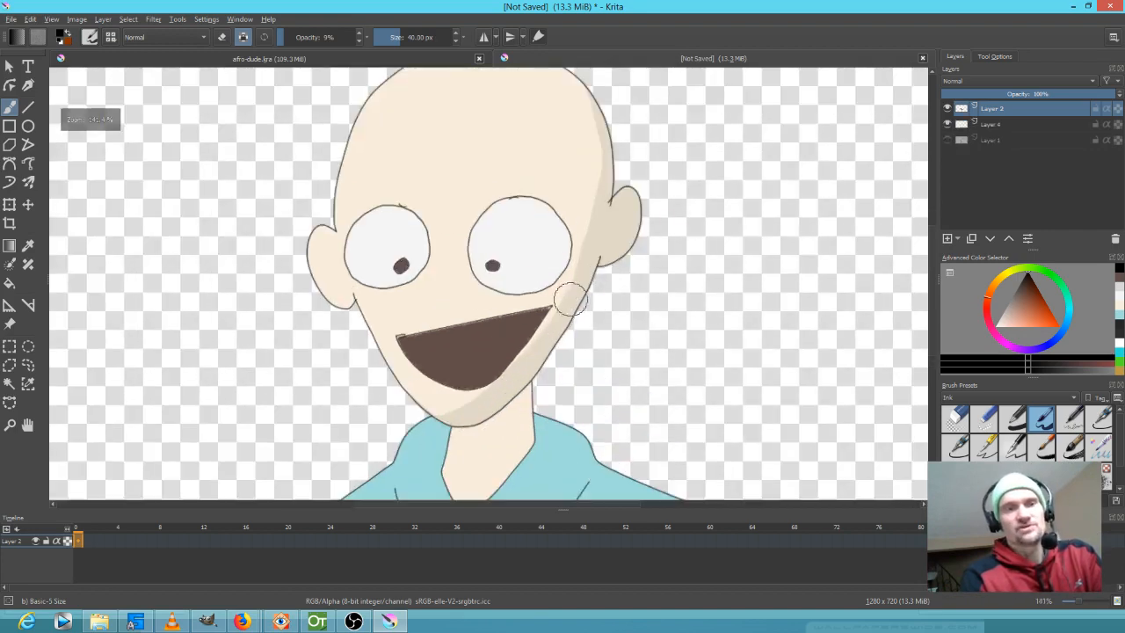
scroll(582, 350, "down", 2)
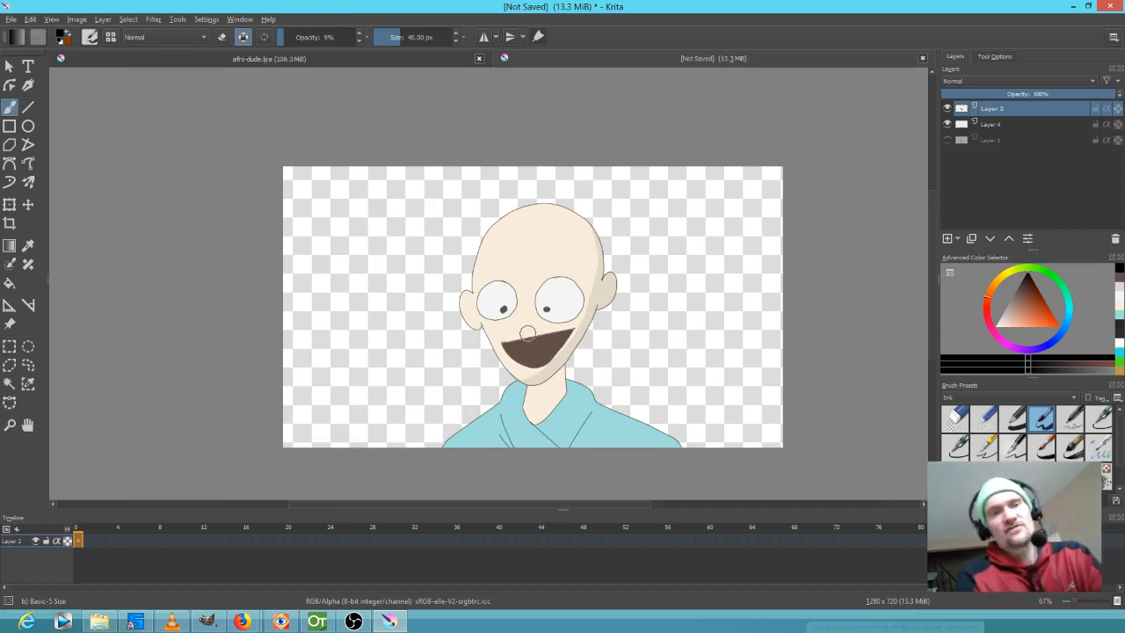
left_click(243, 37)
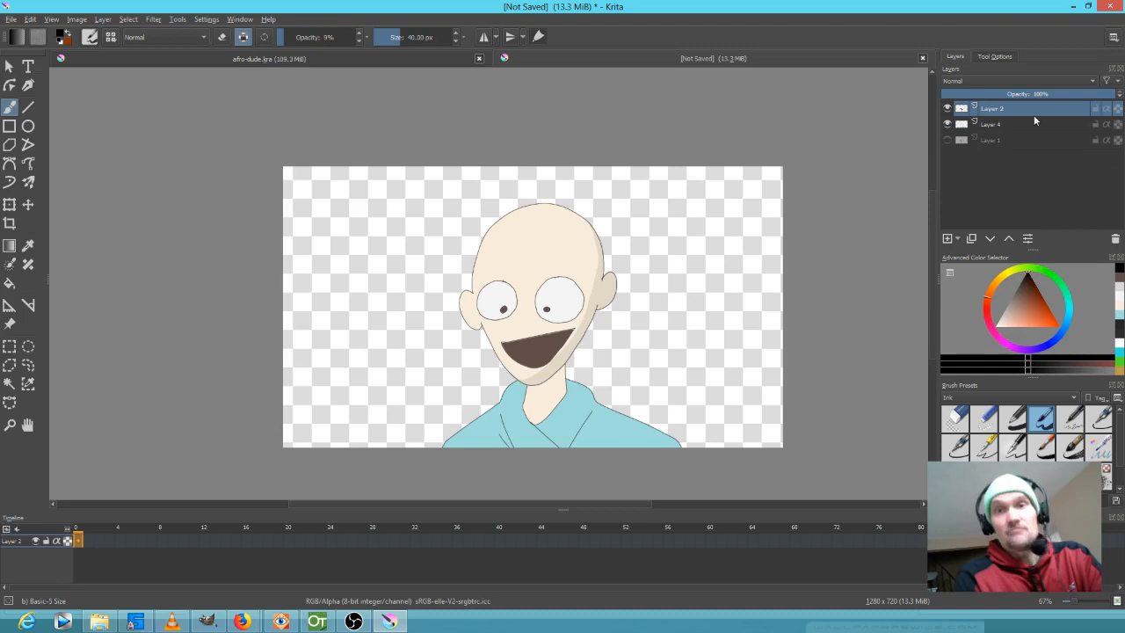
mouse_move(1018, 109)
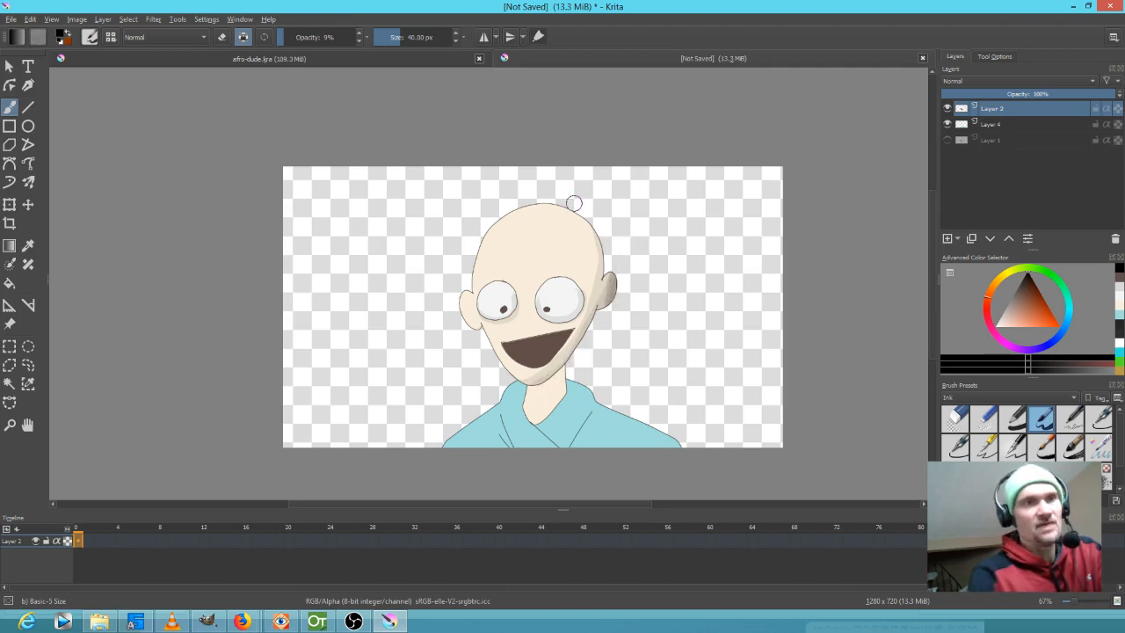
- Try darkening the shaded ear by building up several overlapping black strokes at 9% opacity
left_click_drag(617, 284, 608, 292)
left_click_drag(612, 249, 603, 307)
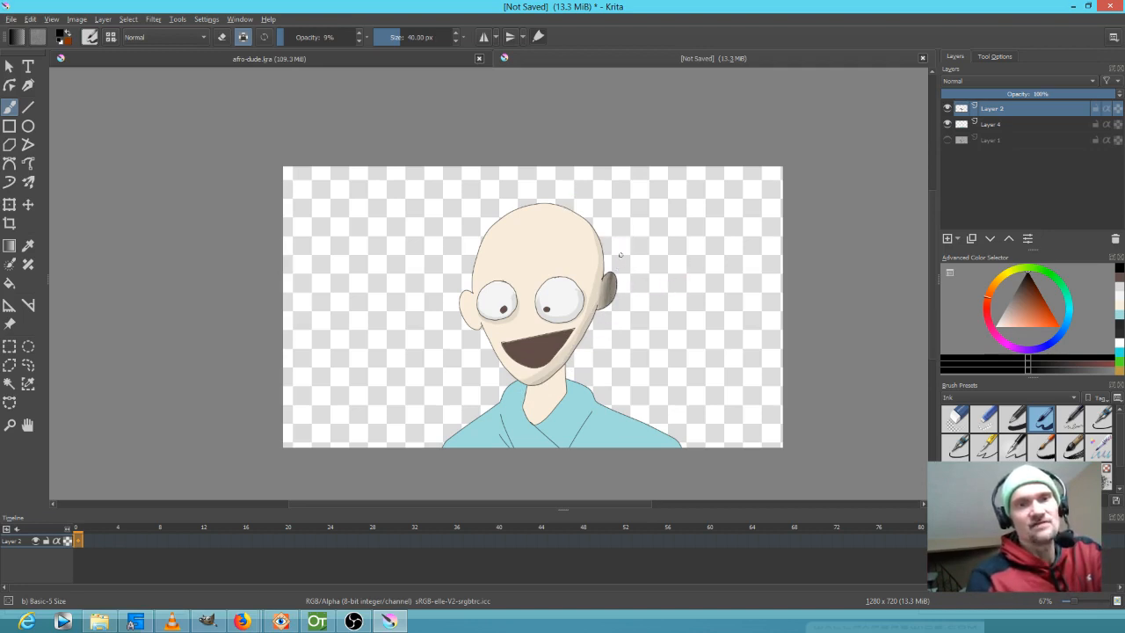
left_click_drag(619, 263, 608, 304)
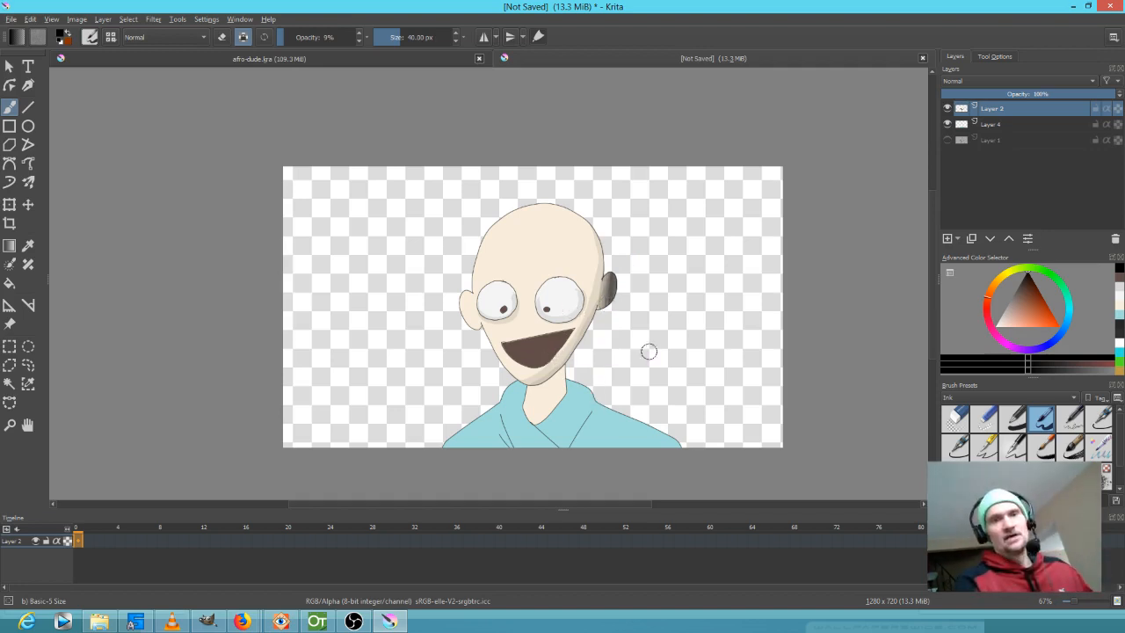
- Undo the extra dark strokes built up on the ear
key("ctrl+z")
key("ctrl+z")
key("ctrl+z")
key("ctrl+z")
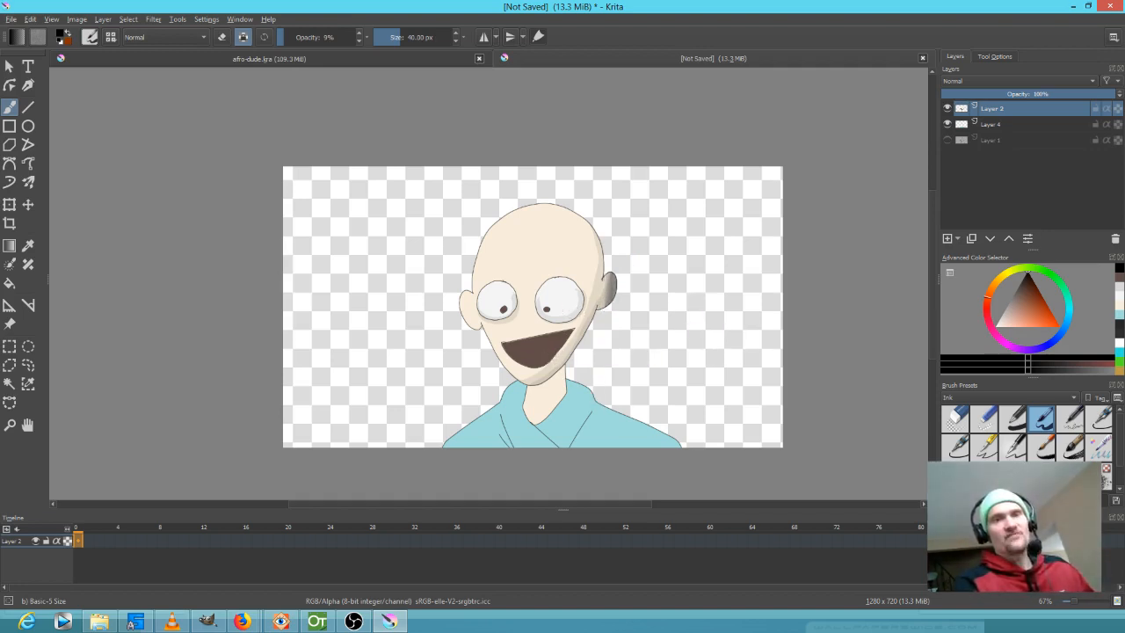
key("ctrl+z")
key("ctrl+z")
key("ctrl+z")
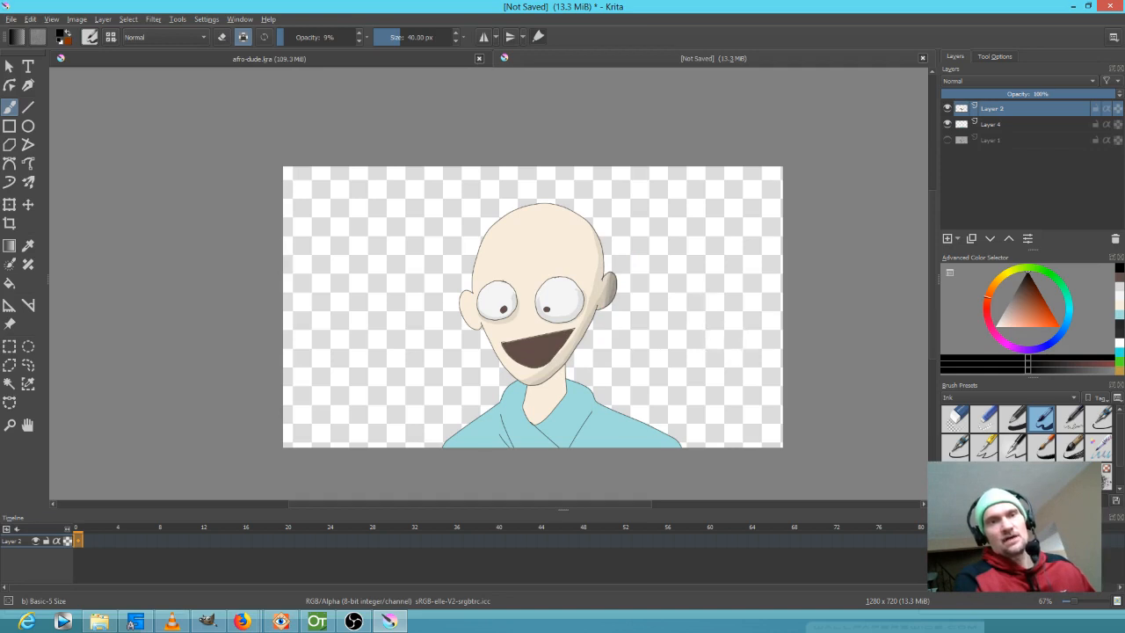
key("ctrl+z")
key("ctrl+z")
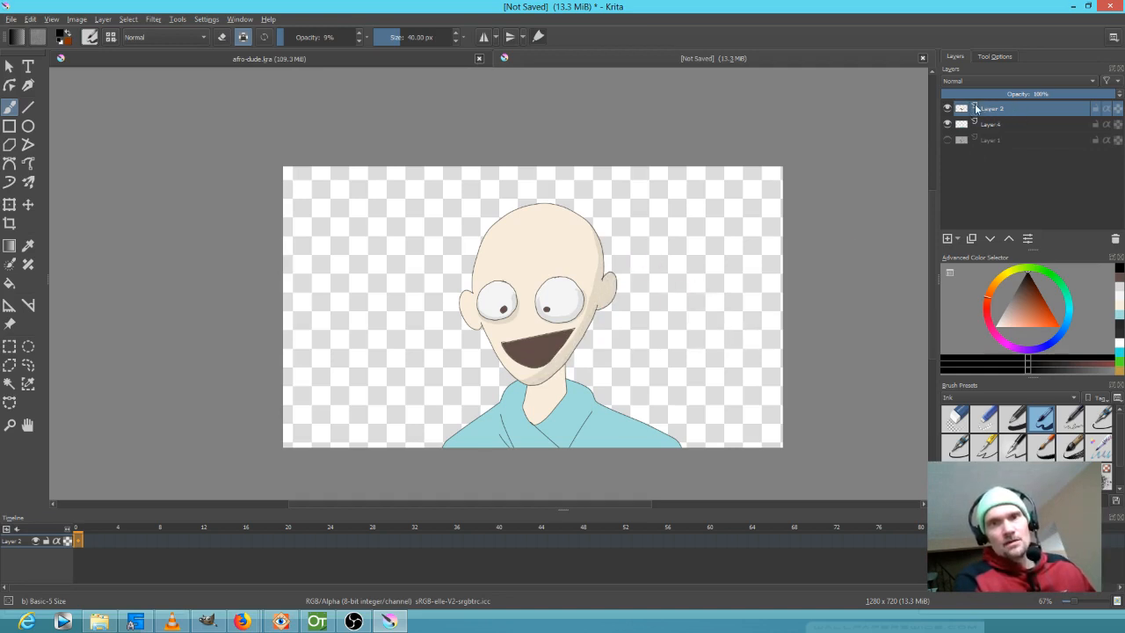
- Try a change of Layer 2's opacity and return it to 100%
left_click_drag(961, 92, 1117, 94)
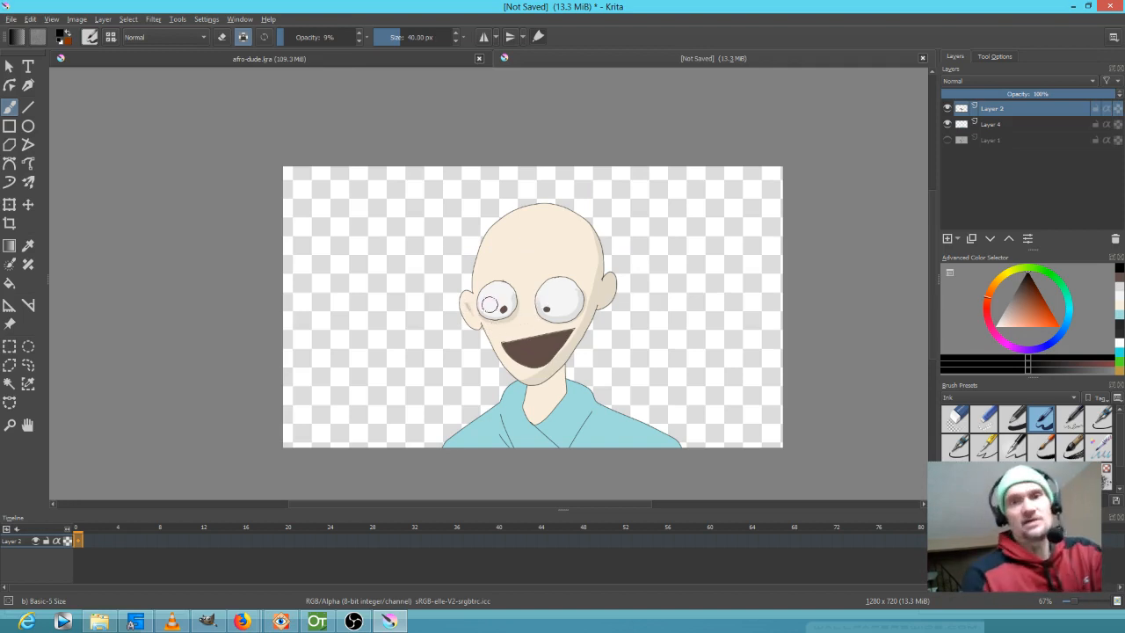
- On Layer 4, shade the neck, collar and shirt folds with black brush strokes at 9% opacity
left_click(965, 127)
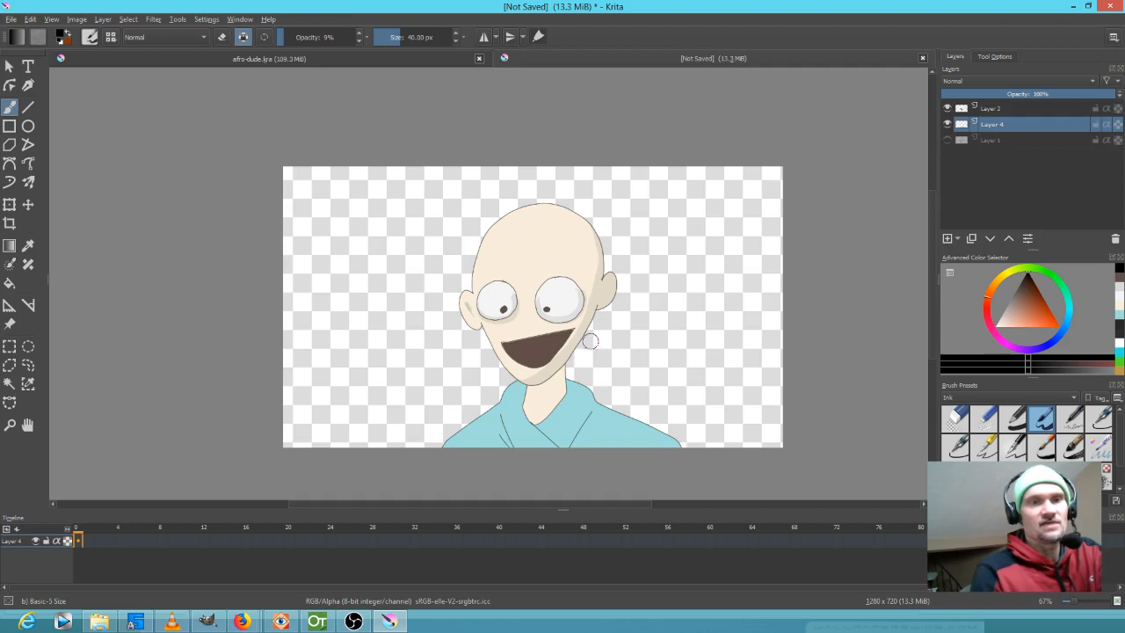
mouse_move(571, 372)
left_mouse_down()
mouse_move(543, 398)
mouse_move(522, 399)
mouse_move(515, 384)
mouse_move(531, 394)
mouse_move(516, 403)
mouse_move(518, 386)
mouse_move(529, 403)
mouse_move(512, 394)
mouse_move(522, 415)
mouse_move(538, 420)
mouse_move(562, 392)
left_mouse_up()
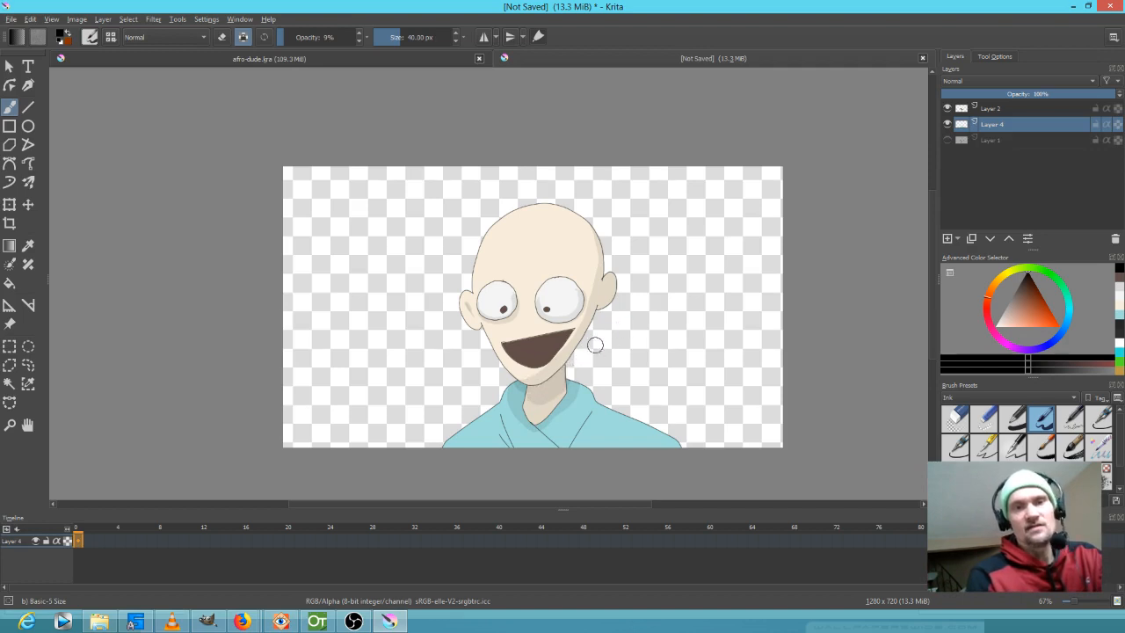
left_click_drag(588, 419, 566, 465)
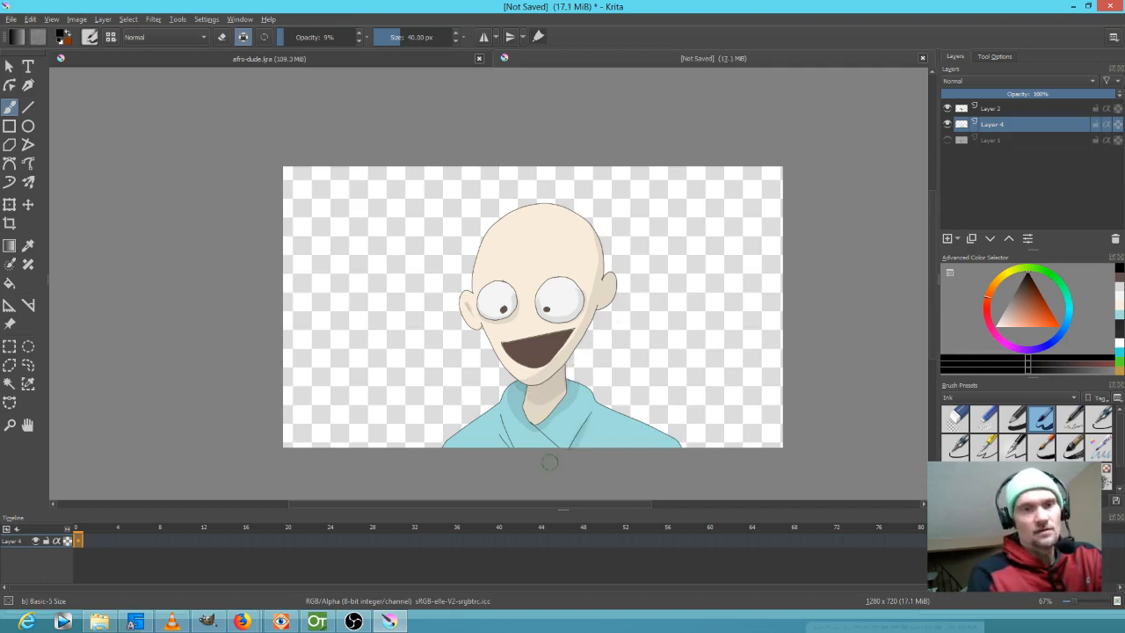
left_click_drag(501, 426, 515, 454)
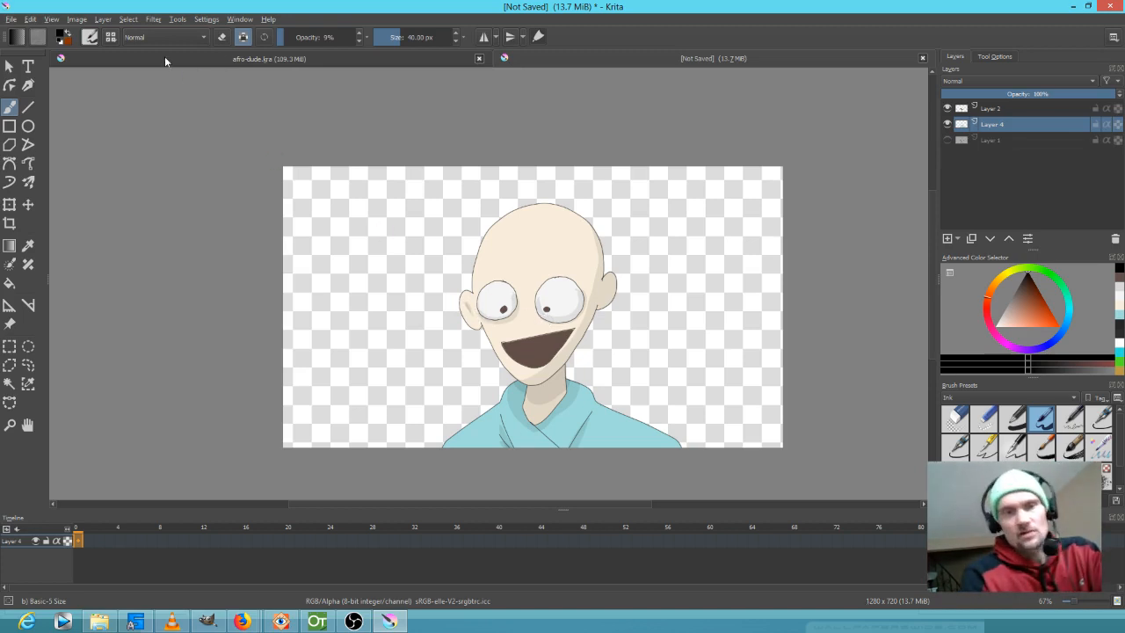
- On Layer 2, clean up the right eye's shading with the sampled eye white, using the brush at 100% opacity and 18.76 px
left_click(1010, 110)
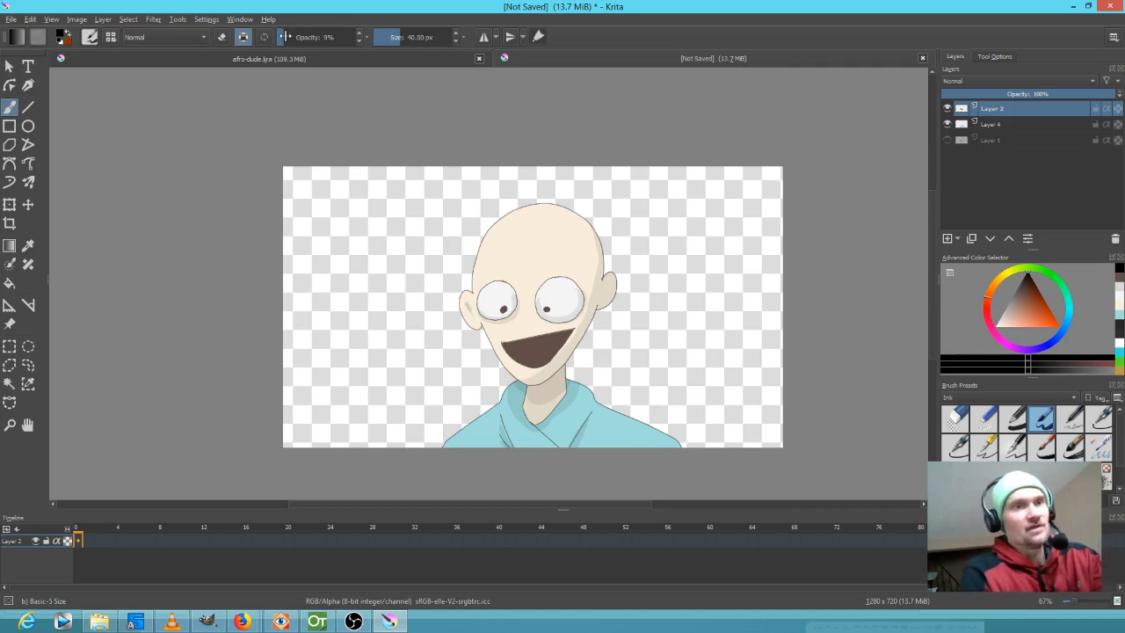
left_click_drag(284, 37, 387, 40)
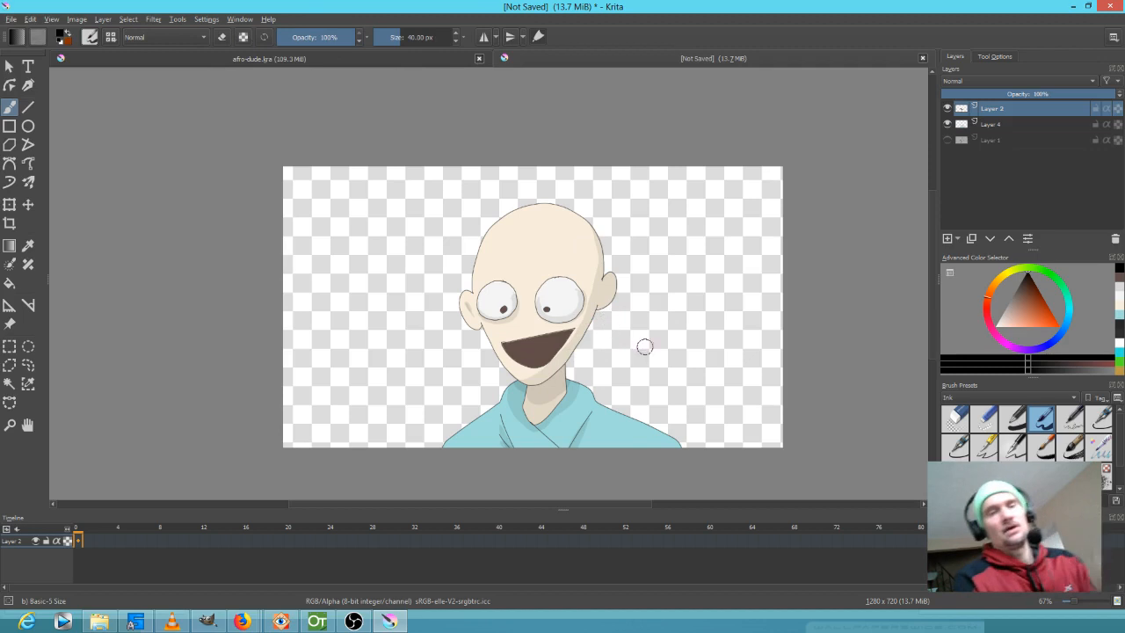
scroll(635, 337, "up", 1)
scroll(634, 336, "up", 3)
scroll(503, 243, "down", 1)
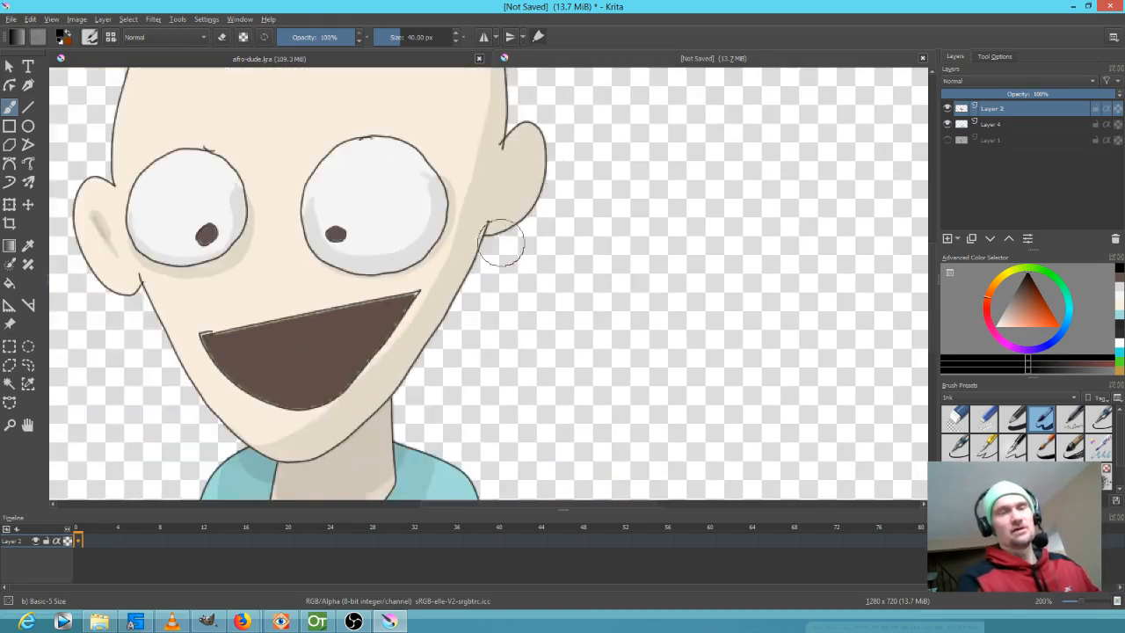
left_click_drag(518, 255, 635, 302)
scroll(636, 303, "up", 1)
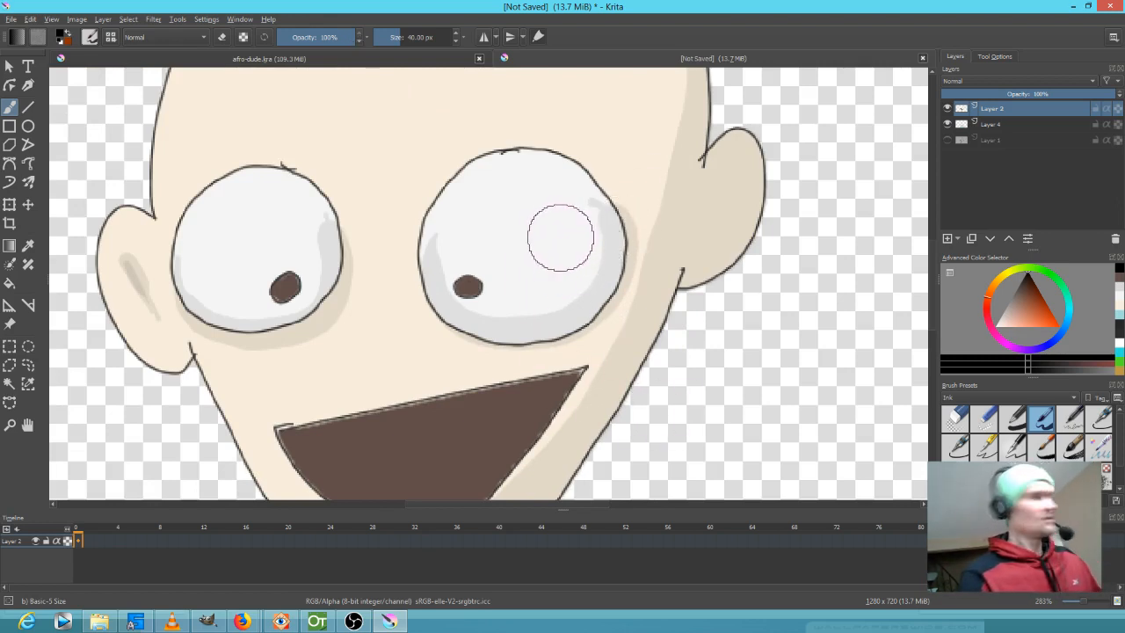
mouse_move(566, 242)
left_mouse_down()
mouse_move(542, 243)
mouse_move(569, 242)
left_mouse_up()
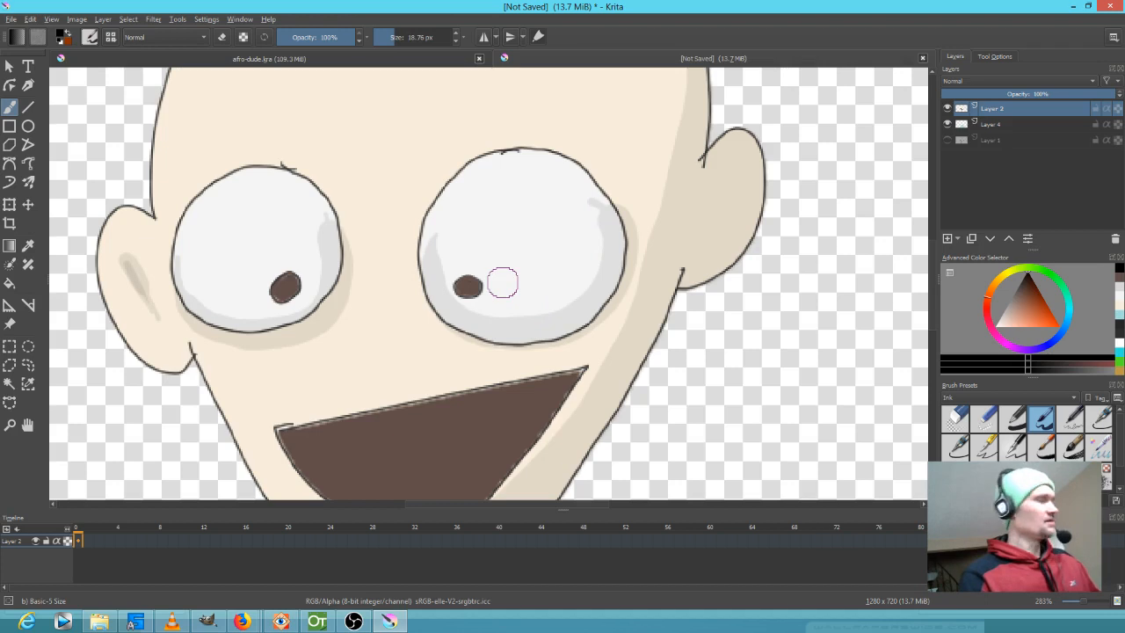
key("ctrl")
left_click(489, 207, "ctrl")
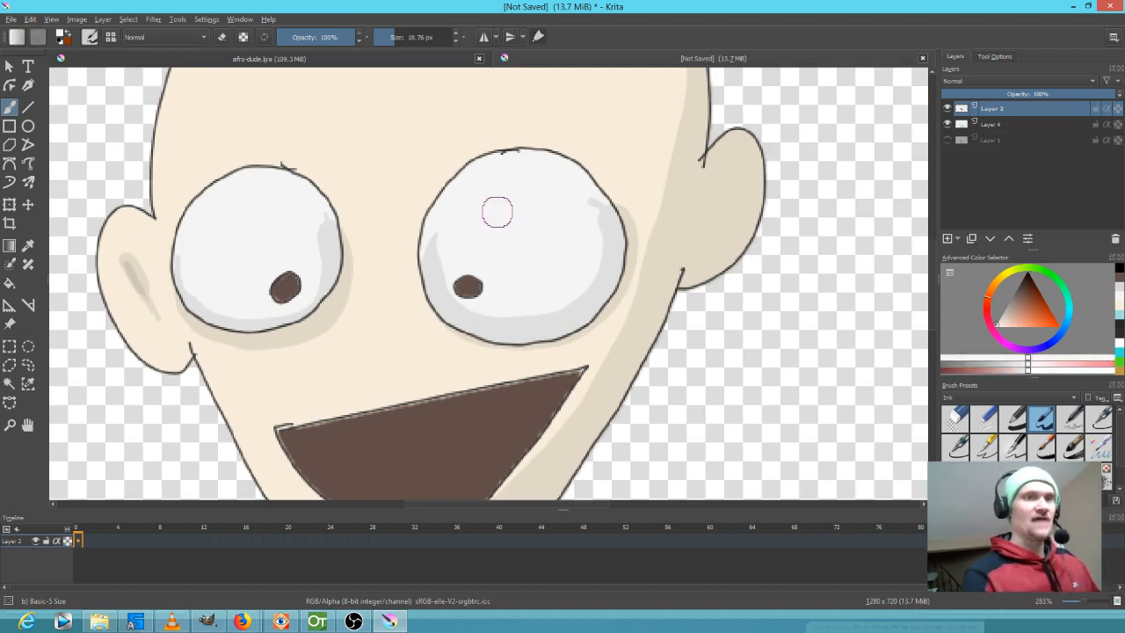
left_click_drag(443, 222, 435, 247)
mouse_move(441, 226)
left_mouse_down()
mouse_move(451, 304)
mouse_move(430, 238)
mouse_move(453, 305)
mouse_move(517, 313)
left_mouse_up()
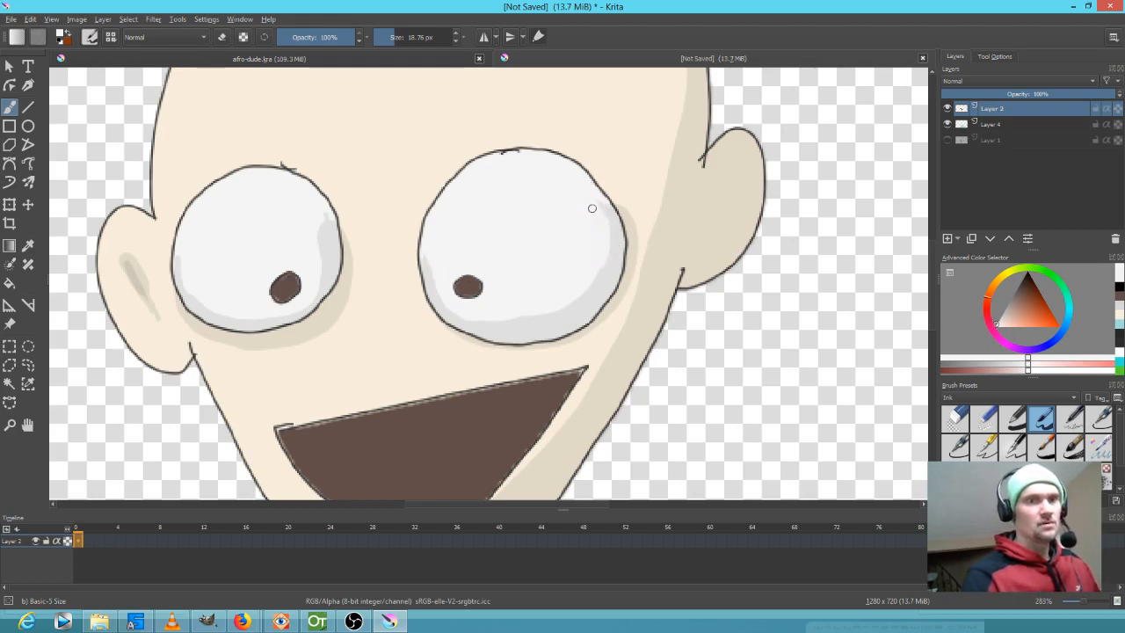
mouse_move(597, 211)
left_mouse_down()
mouse_move(607, 240)
mouse_move(594, 274)
left_mouse_up()
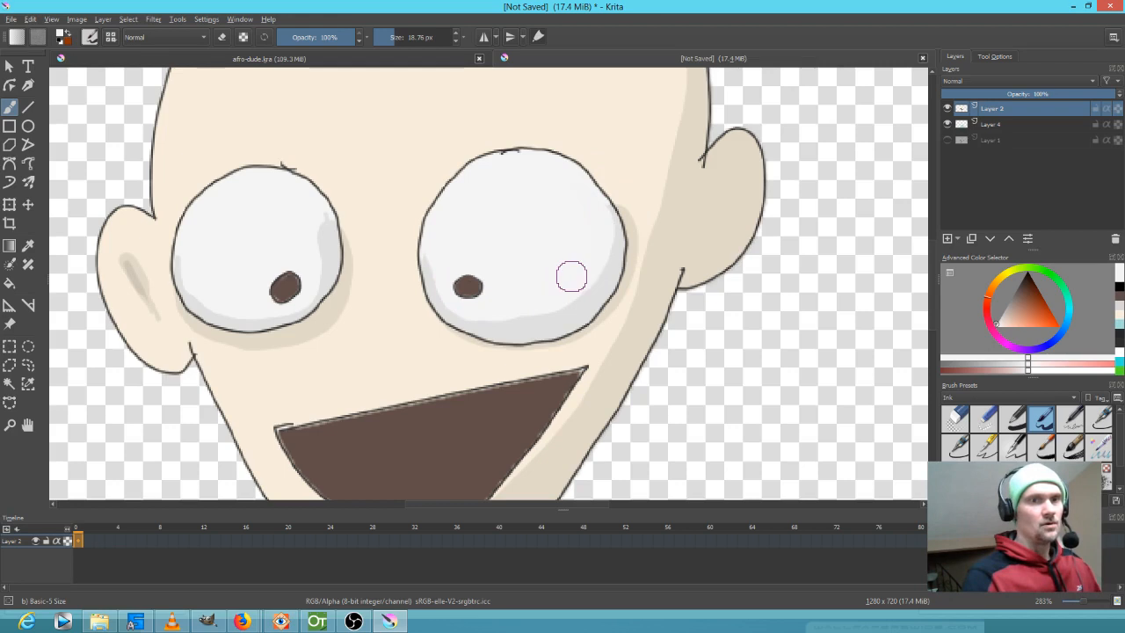
- Clean up the shading along the left eye's inner edge by painting over it with the sampled eye white
left_click(612, 347, "ctrl")
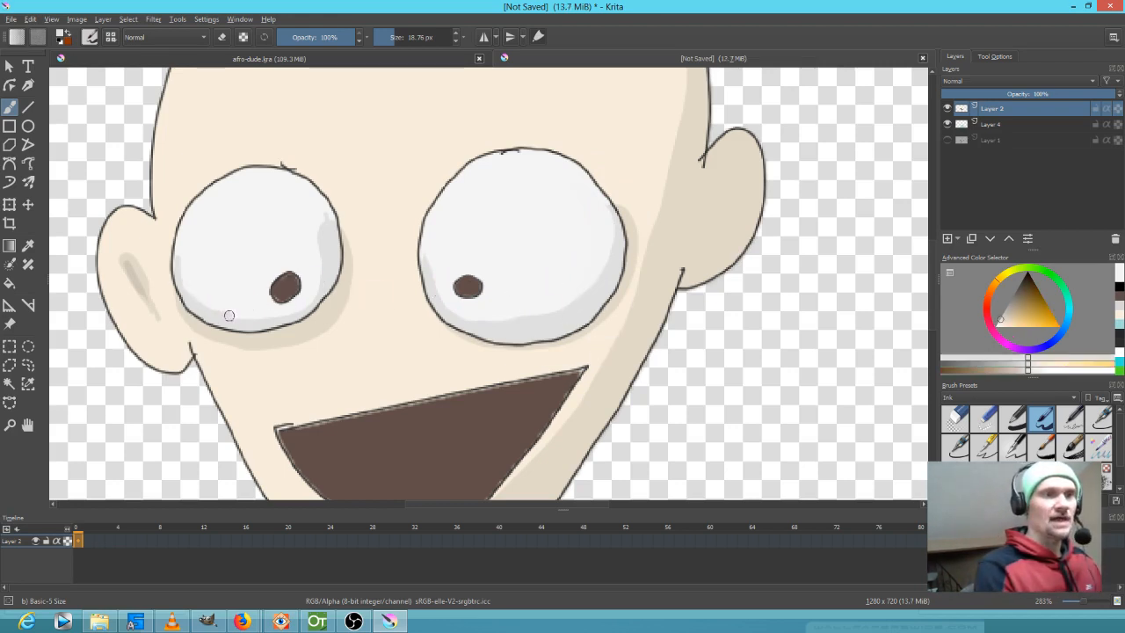
mouse_move(299, 305)
left_mouse_down()
mouse_move(319, 287)
mouse_move(310, 217)
left_mouse_up()
left_click(292, 216, "ctrl")
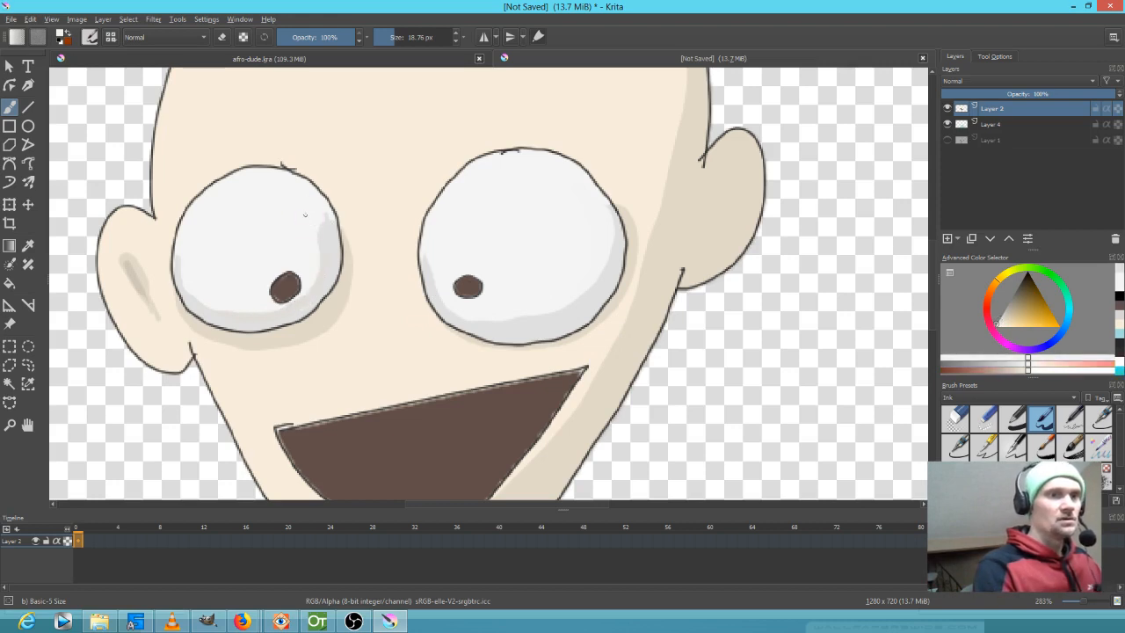
left_click_drag(323, 230, 312, 275)
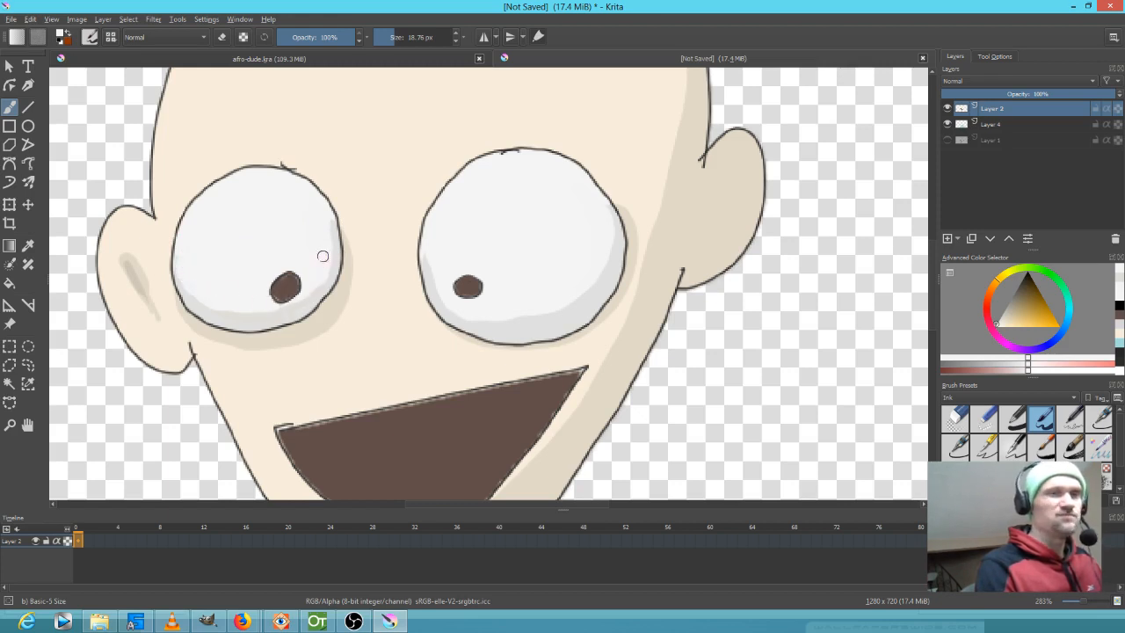
- Try repainting the shading below the left pupil with sampled shadow tones, and undo the strokes
left_click(305, 317, "ctrl")
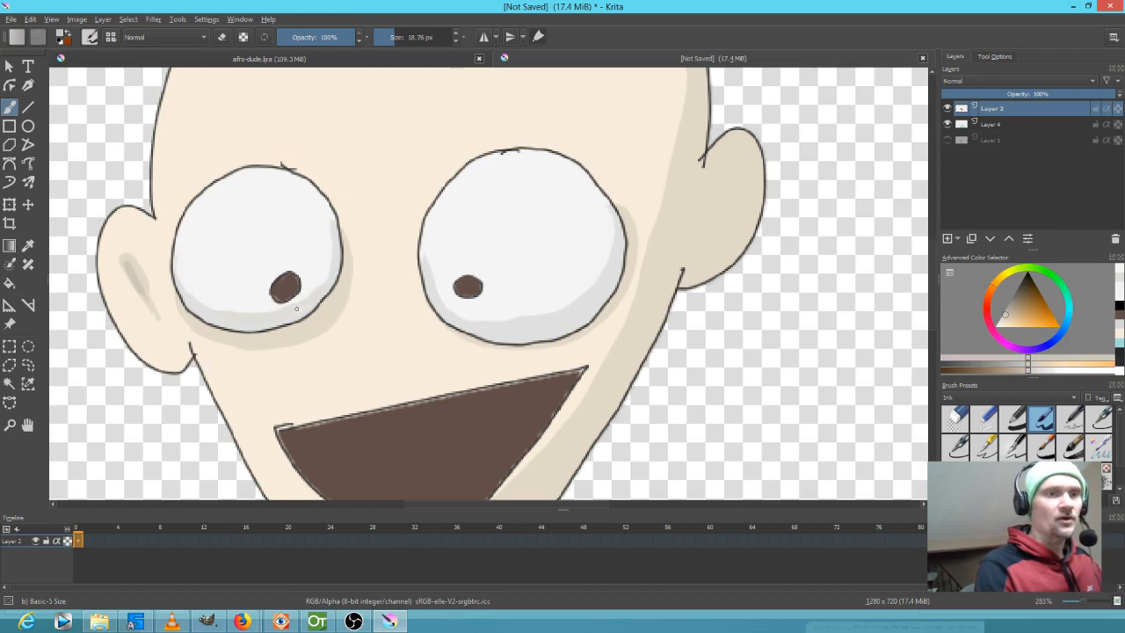
left_click_drag(300, 307, 315, 296)
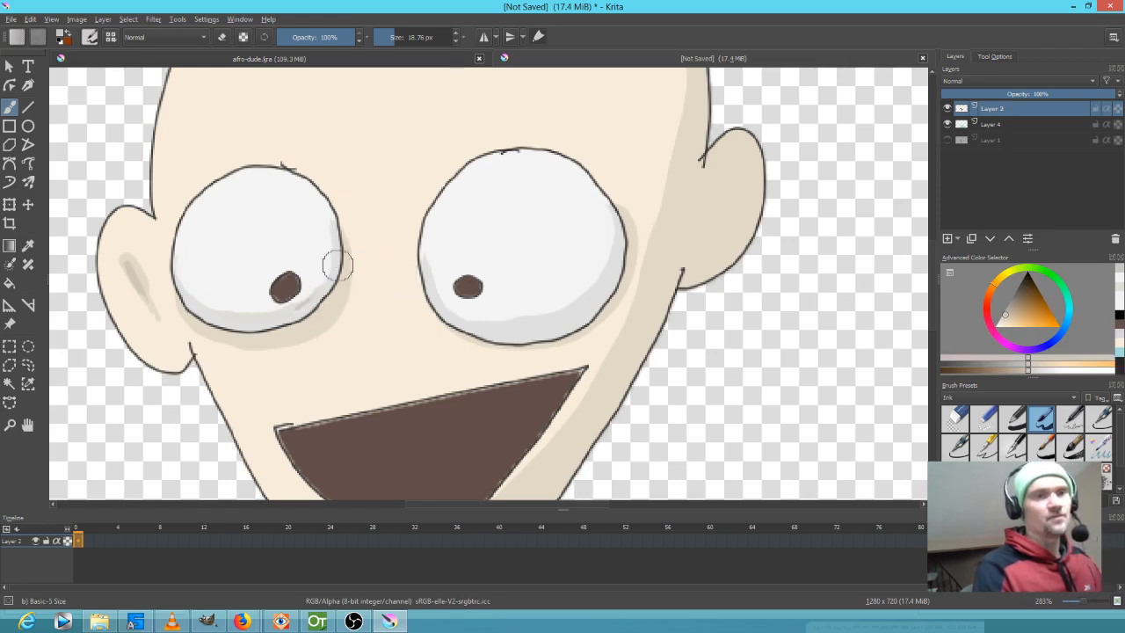
left_click(290, 313, "ctrl")
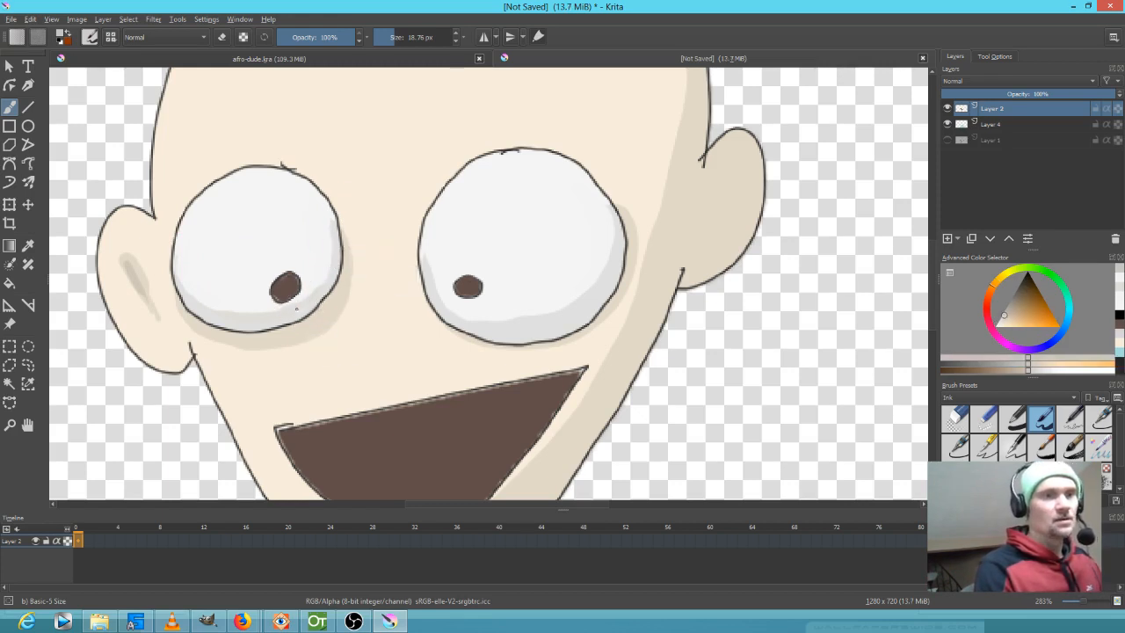
left_click_drag(316, 294, 329, 263)
key("ctrl+z")
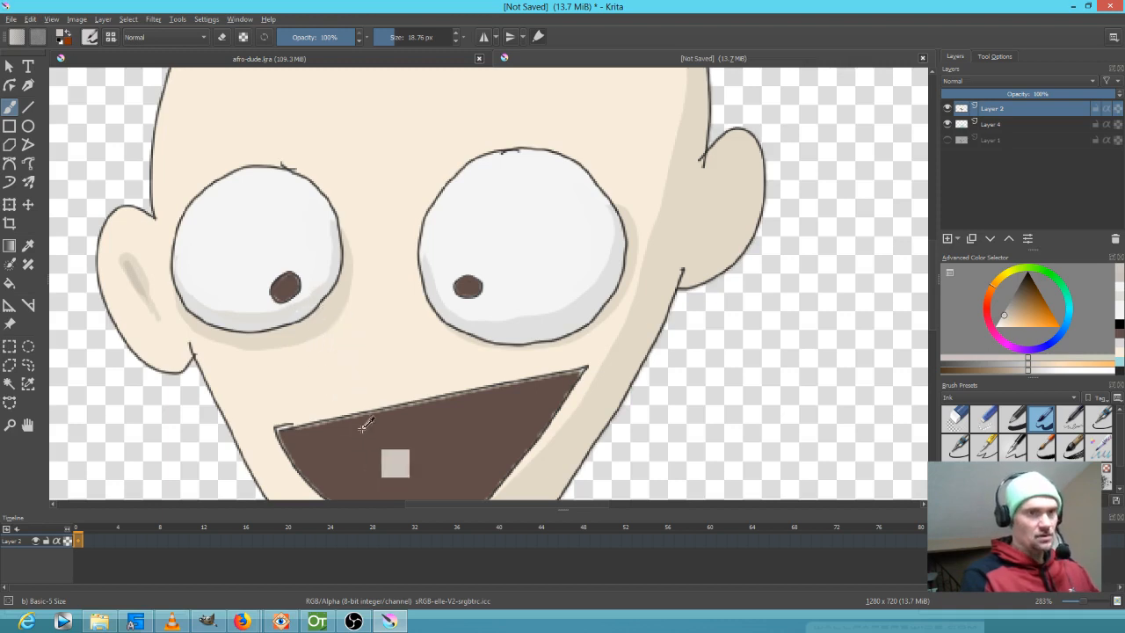
left_click(278, 317, "ctrl")
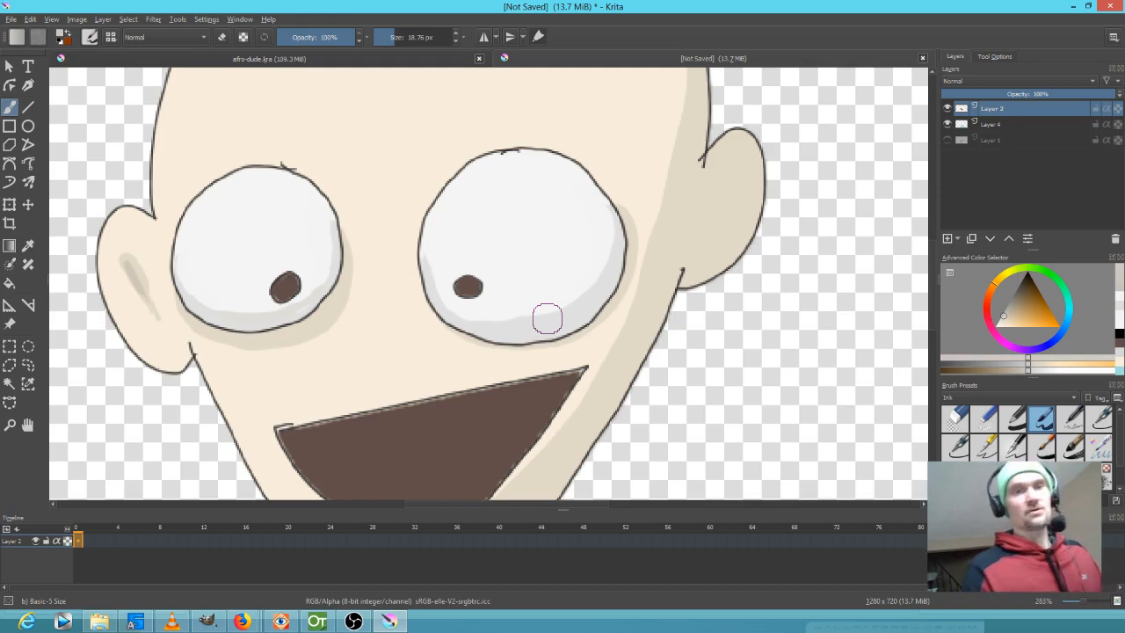
- Paint a tapered eyebrow above each eye in the dark brown sampled from the mouth
left_click(466, 433, "ctrl")
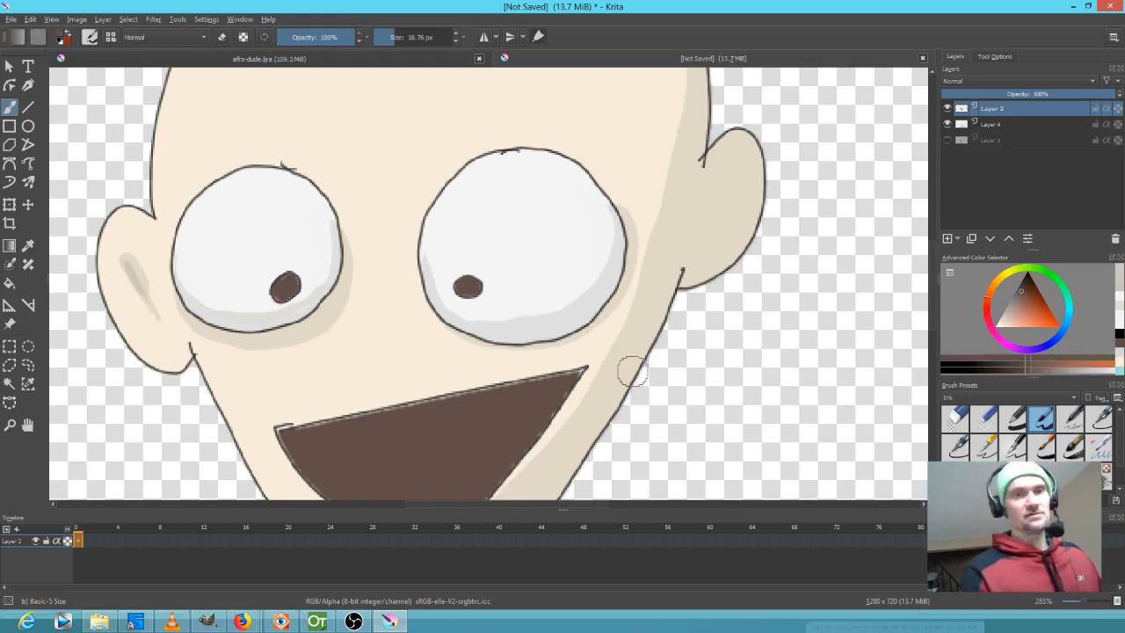
left_click_drag(431, 128, 562, 111)
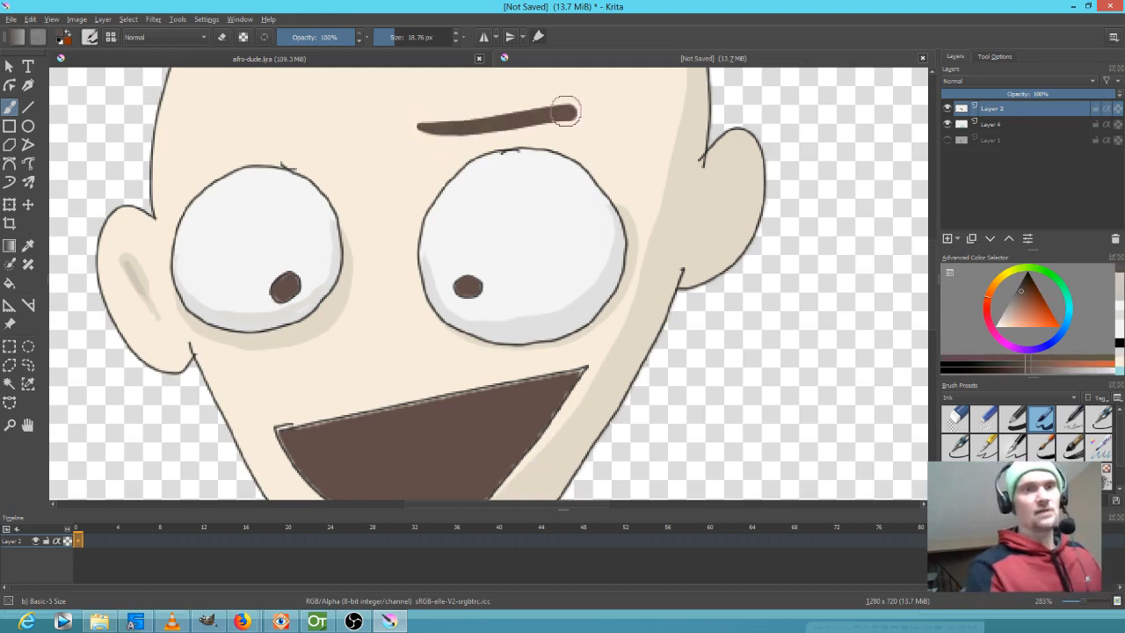
left_click_drag(195, 149, 350, 133)
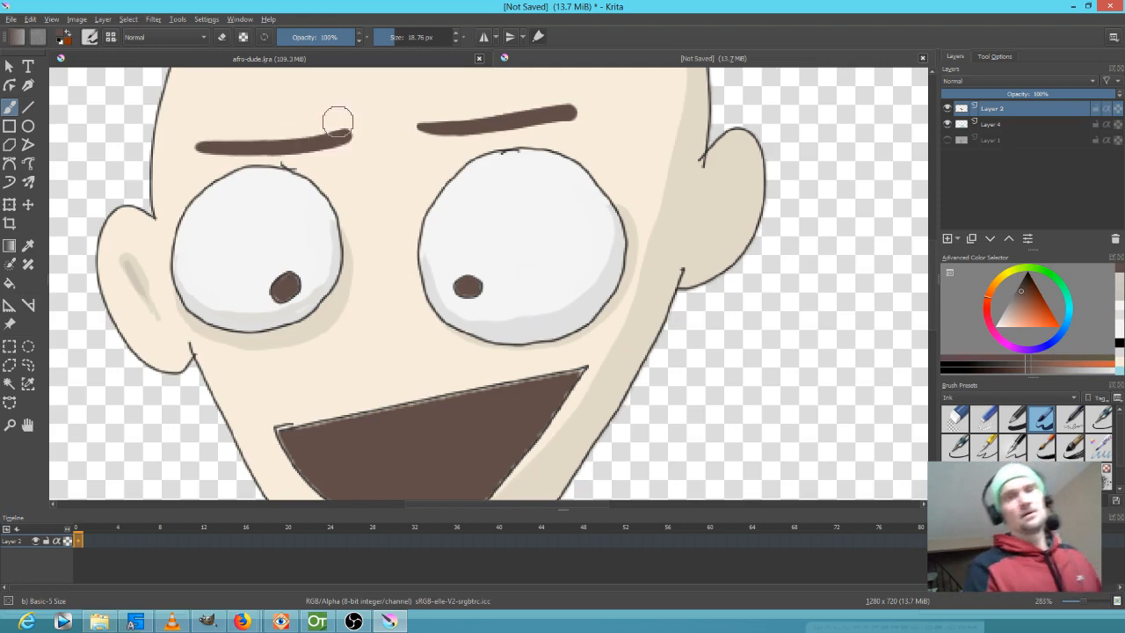
- Paint a small nose above the mouth with a sampled light shadow tone, and accent it with a short stroke in the mouth's brown
scroll(338, 176, "down", 2)
scroll(366, 280, "down", 4)
scroll(420, 321, "up", 4)
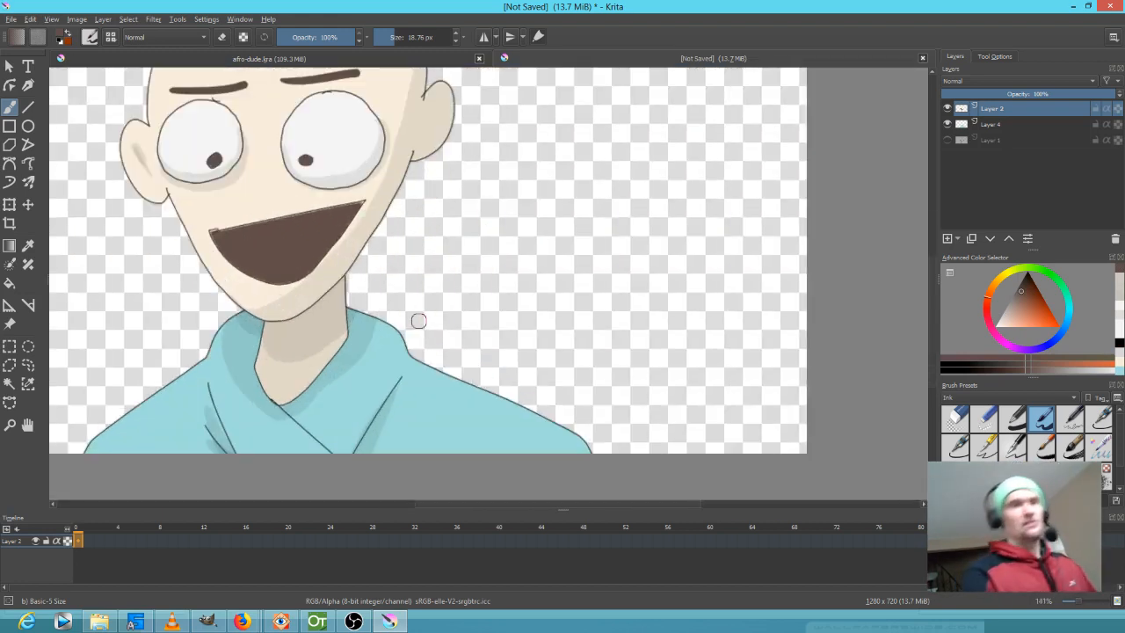
left_click(232, 176, "ctrl")
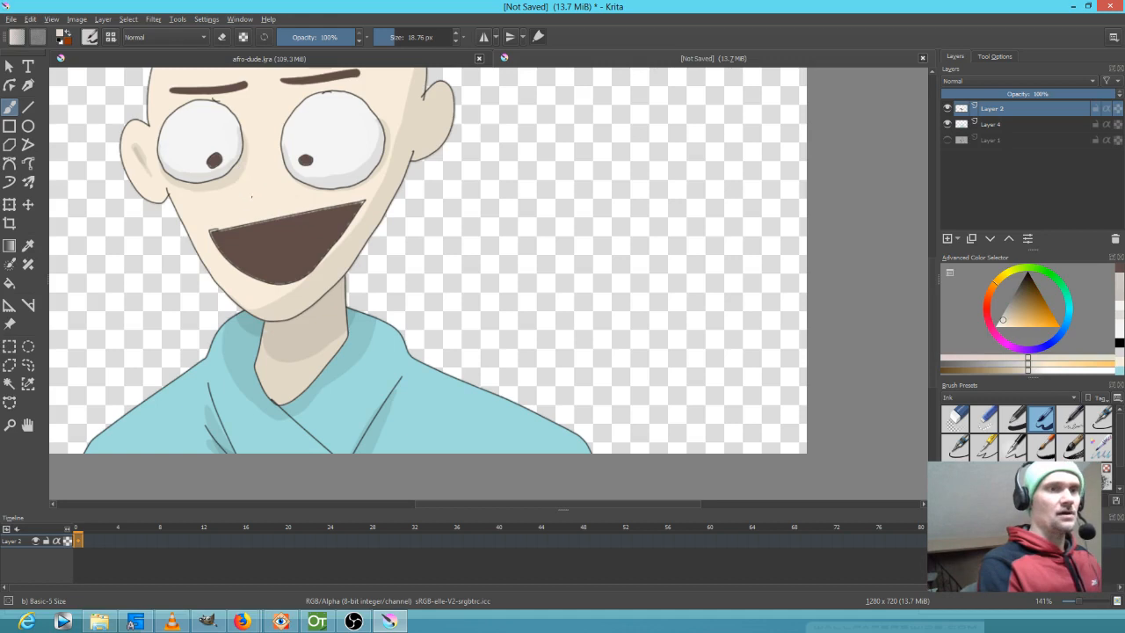
left_click_drag(252, 198, 272, 200)
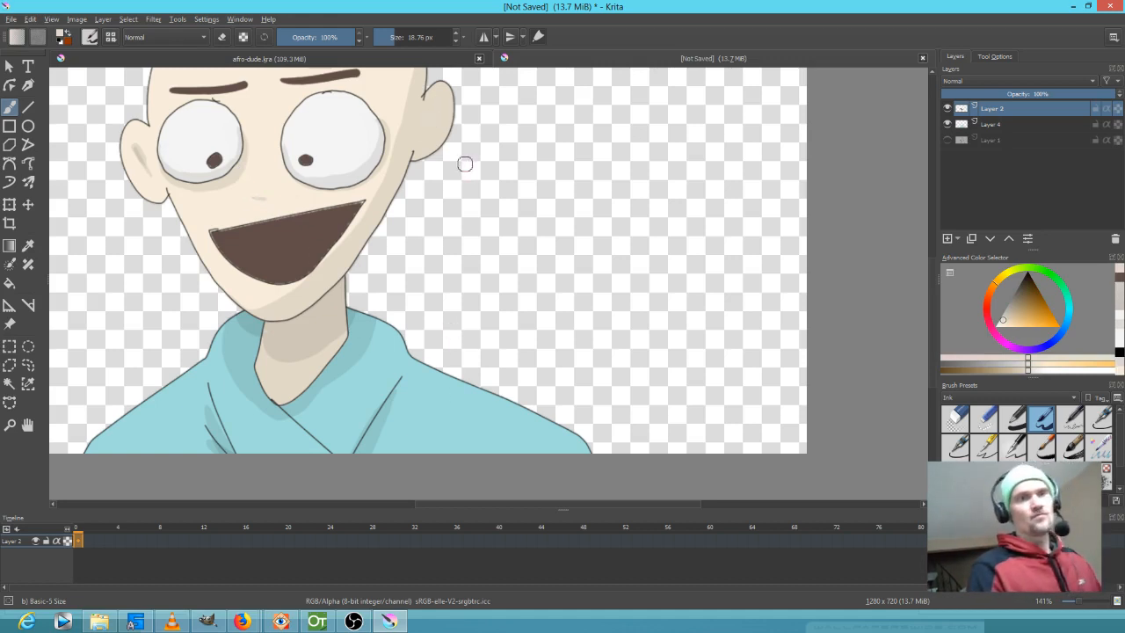
left_click_drag(467, 166, 578, 258)
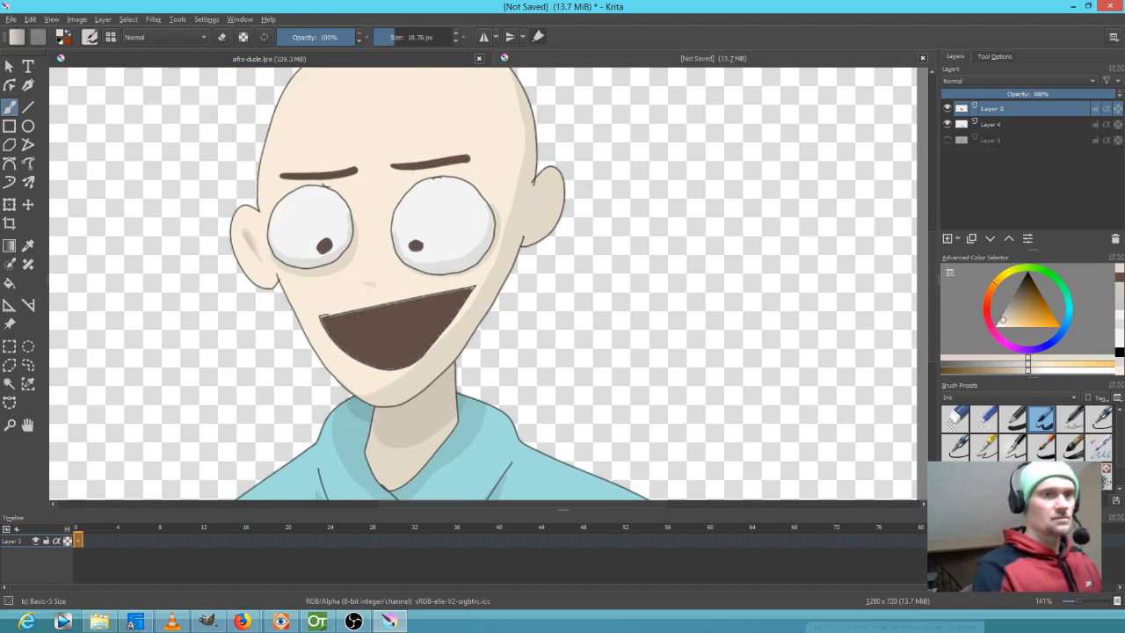
left_click(379, 319, "ctrl")
left_click_drag(363, 283, 376, 286)
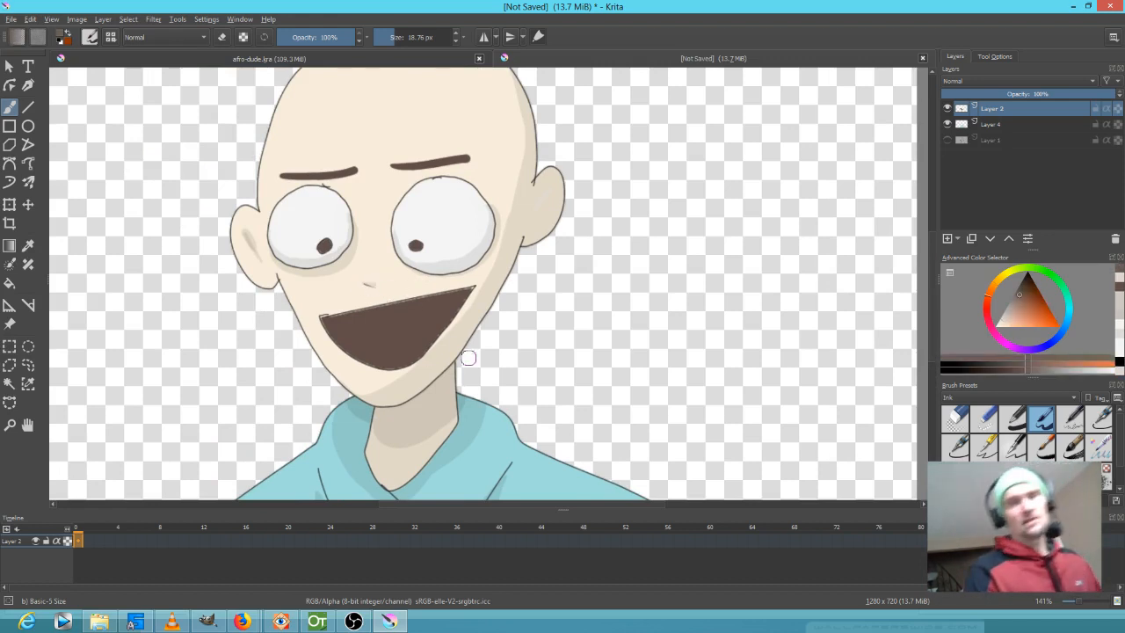
- Sample the skin colour from the face and start painting over the mouth on Layer 2 with a brush of about 50 px
scroll(525, 369, "down", 2)
scroll(552, 341, "up", 1)
left_click_drag(537, 341, 579, 305)
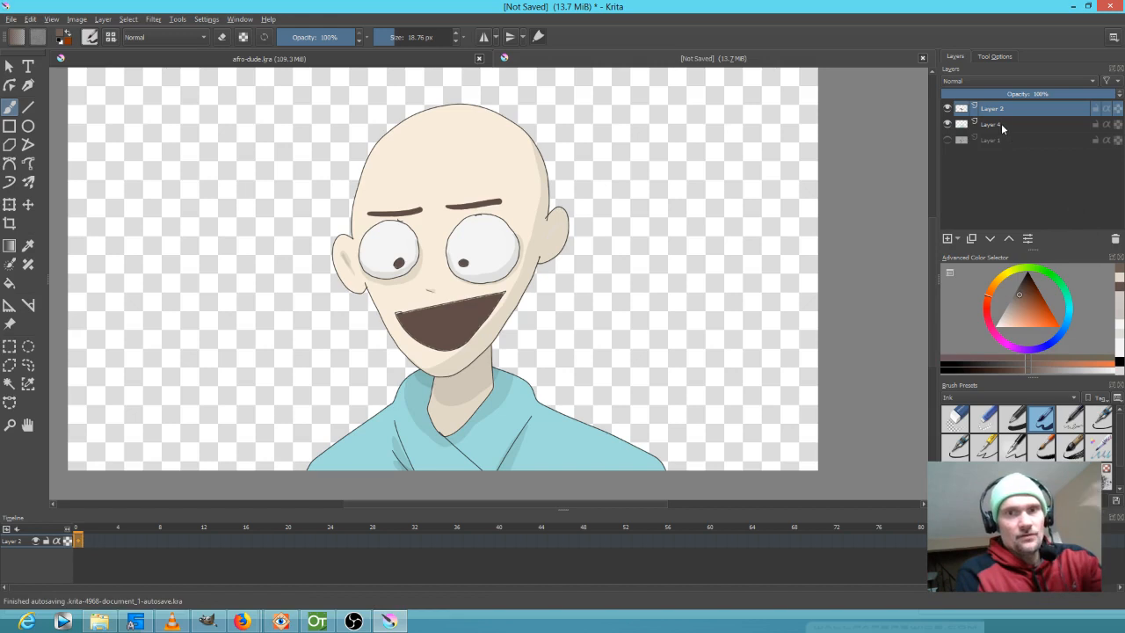
mouse_move(1002, 128)
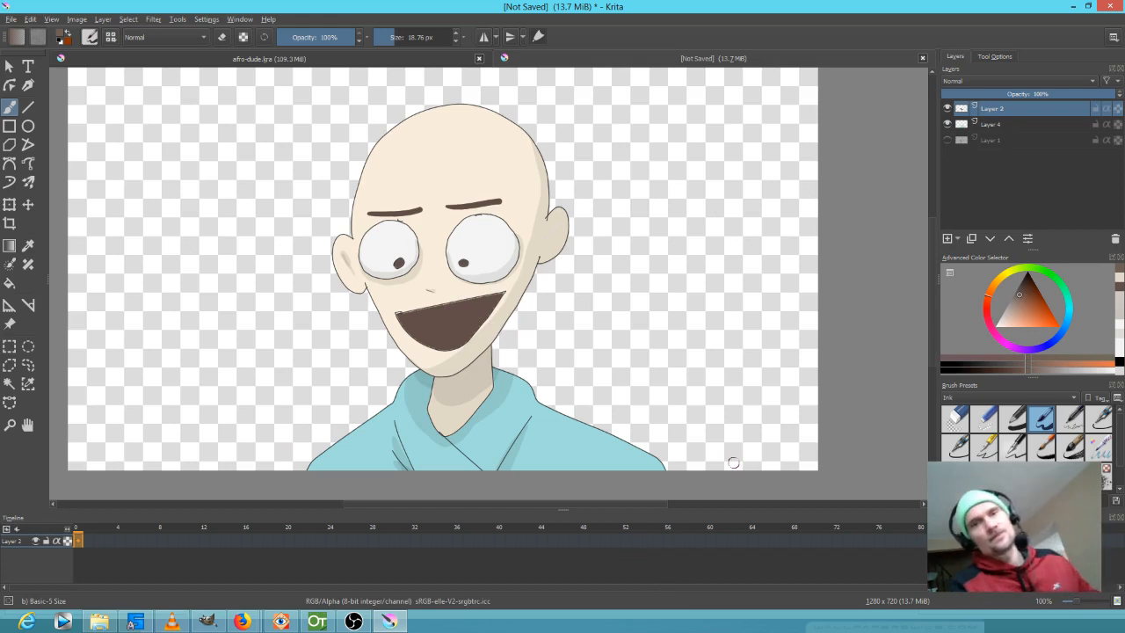
left_click(450, 283, "ctrl")
mouse_move(498, 292)
left_mouse_down()
mouse_move(445, 353)
mouse_move(496, 294)
mouse_move(395, 315)
mouse_move(421, 335)
mouse_move(479, 305)
left_mouse_up()
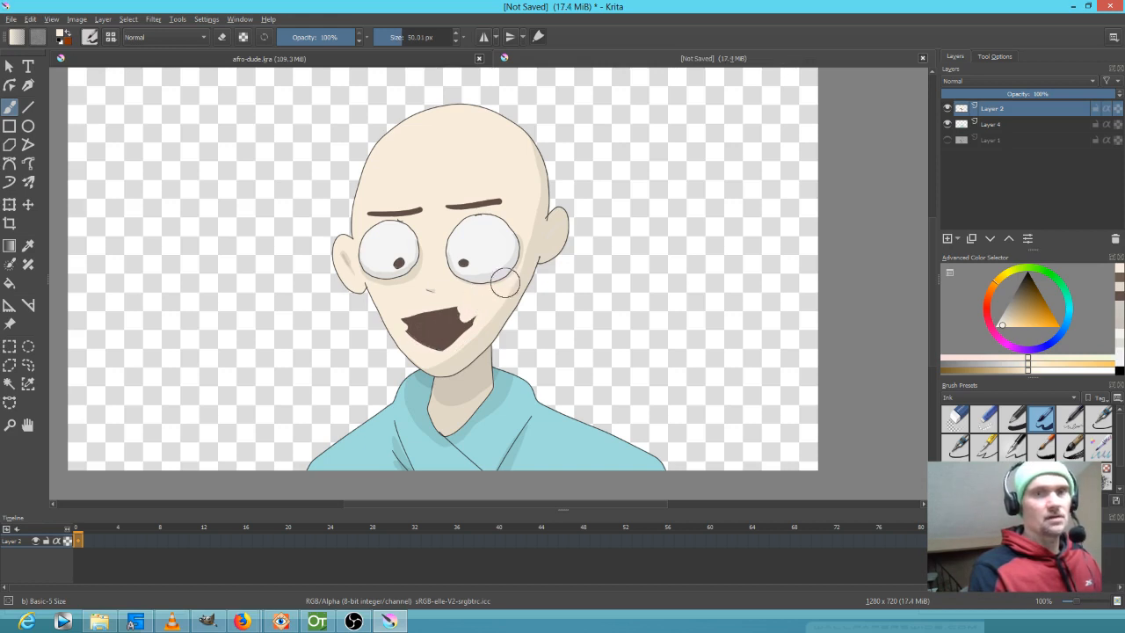
- Set brush smoothing to None and paint out the rest of the mouth in skin colour
left_click(994, 56)
left_click(1033, 85)
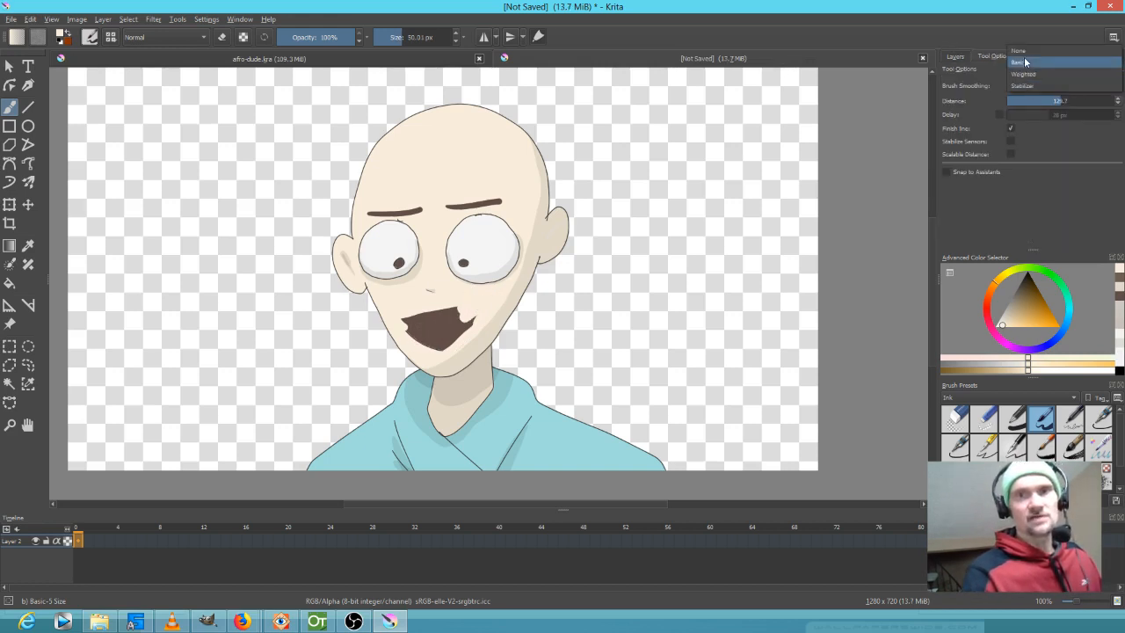
left_click(1022, 52)
mouse_move(414, 316)
left_mouse_down()
mouse_move(452, 309)
mouse_move(448, 325)
mouse_move(470, 327)
mouse_move(440, 347)
mouse_move(413, 330)
mouse_move(469, 312)
left_mouse_up()
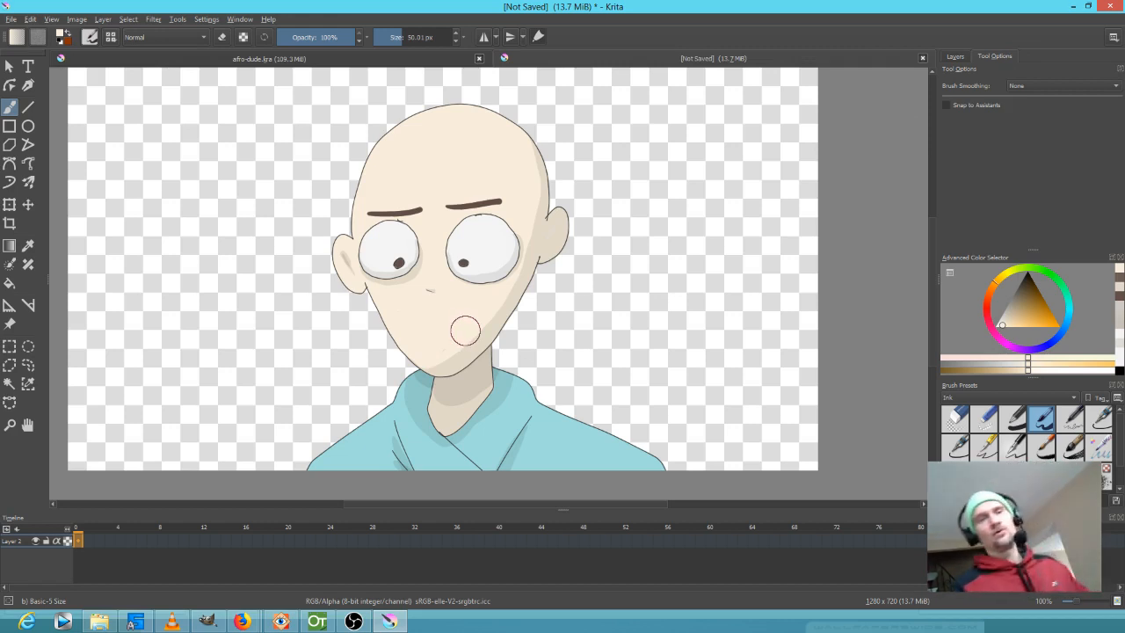
left_click(964, 57)
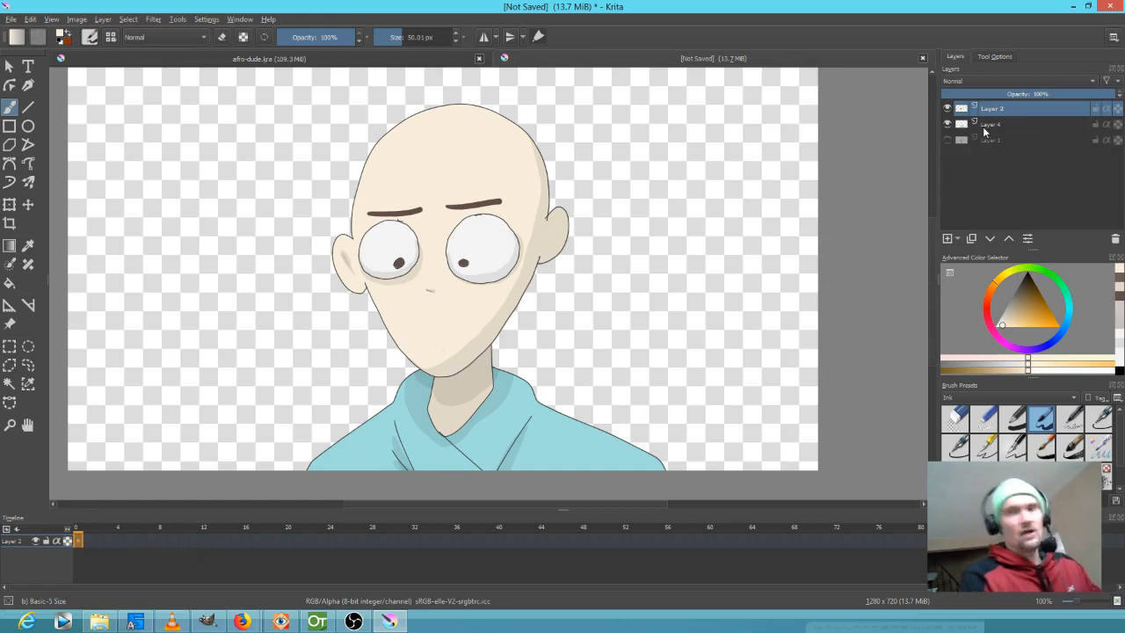
- Create a keyframe holding the head drawing at frame 0 of Layer 2
right_click(79, 541)
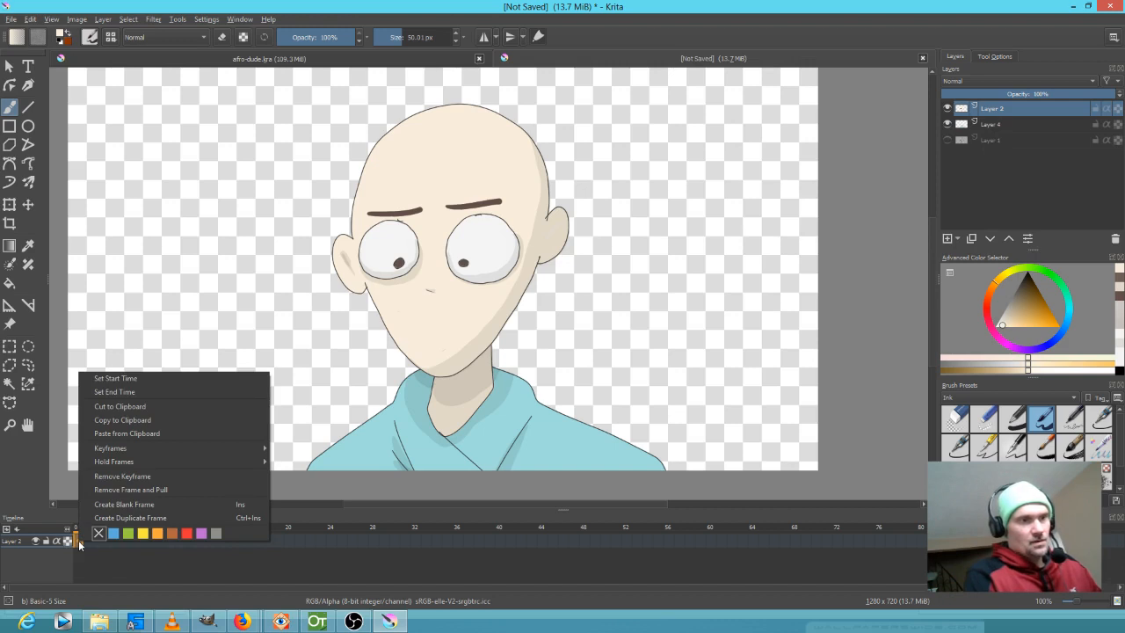
left_click(139, 560)
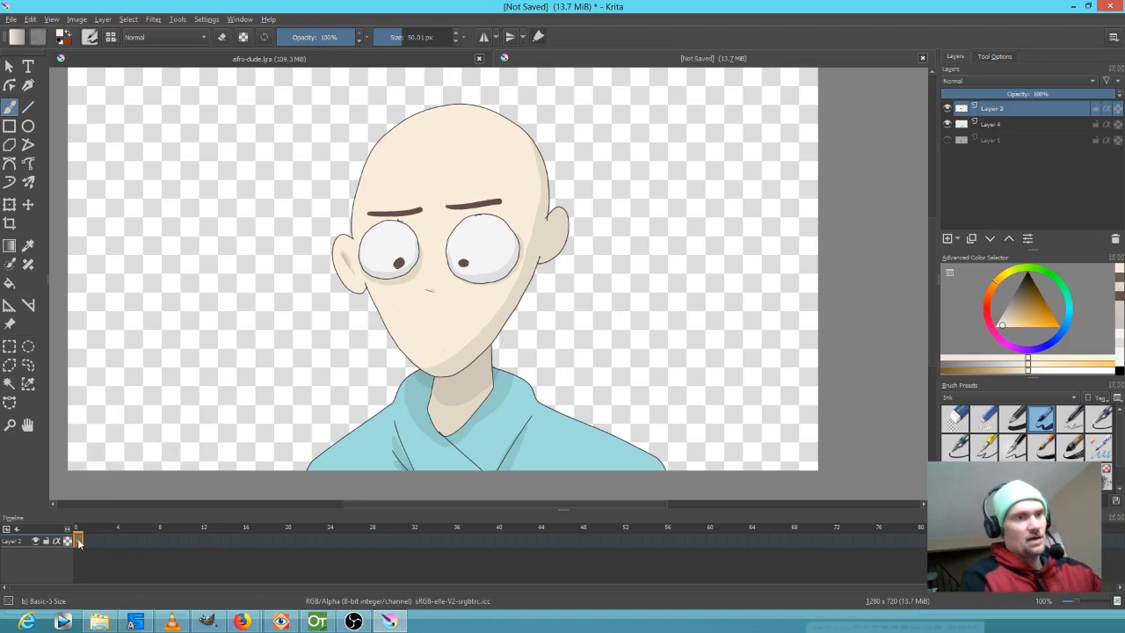
key("Delete")
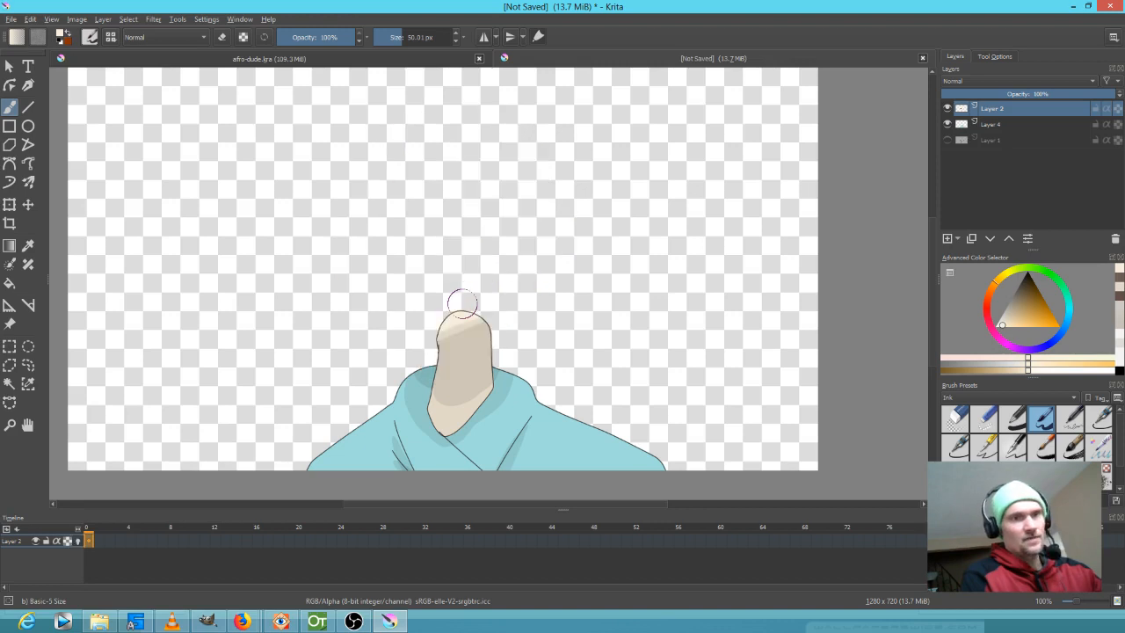
key("ctrl+z")
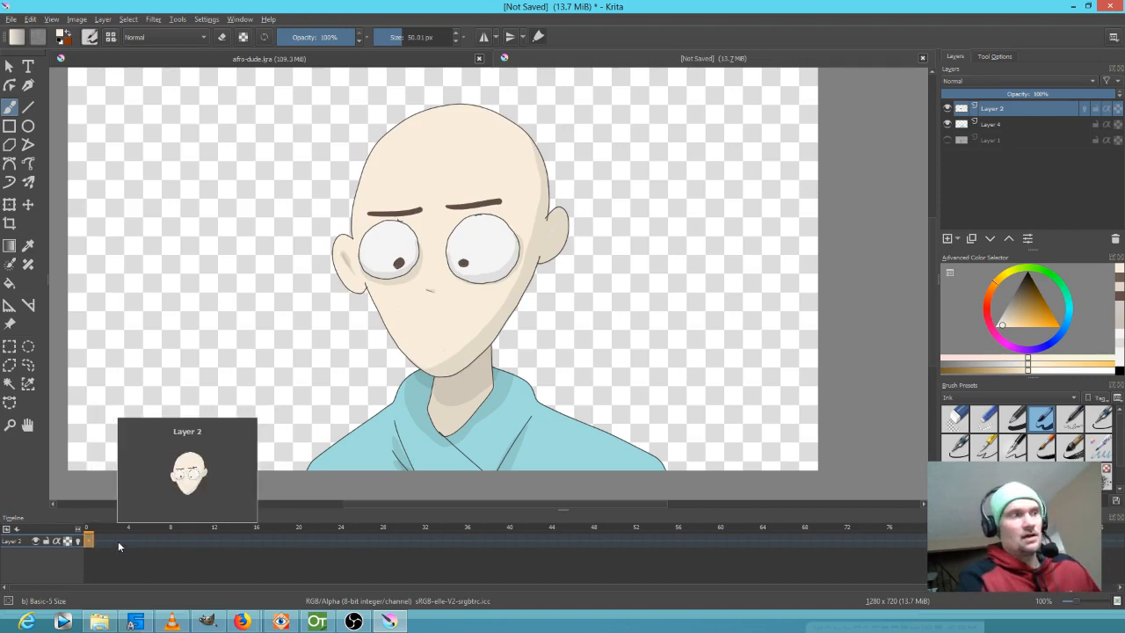
right_click(92, 541)
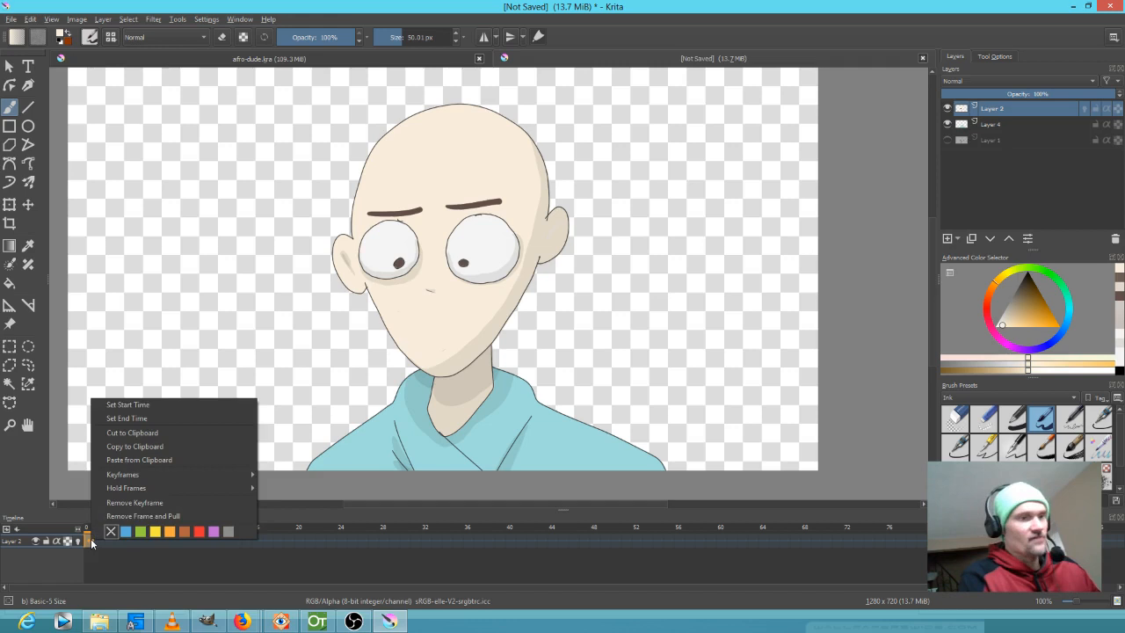
mouse_move(131, 475)
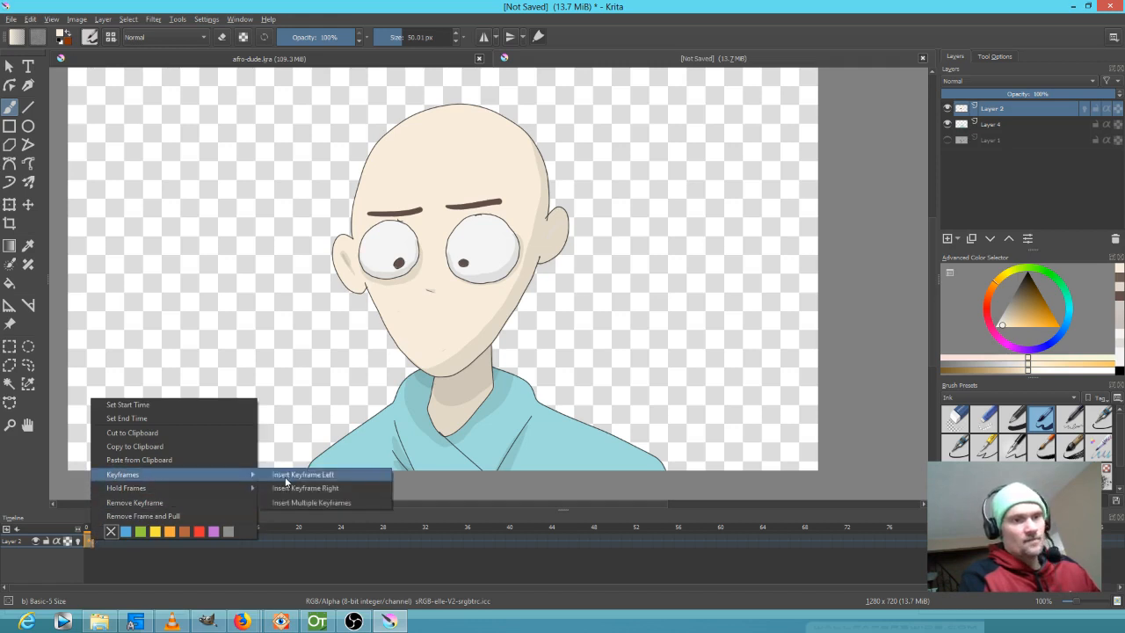
mouse_move(209, 490)
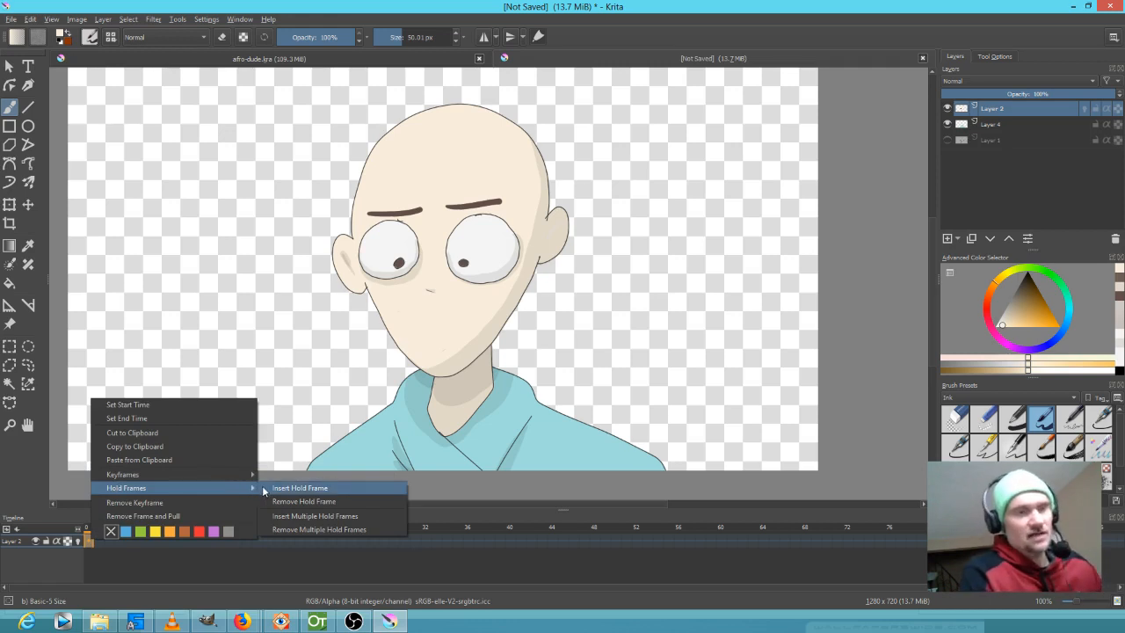
left_click(154, 557)
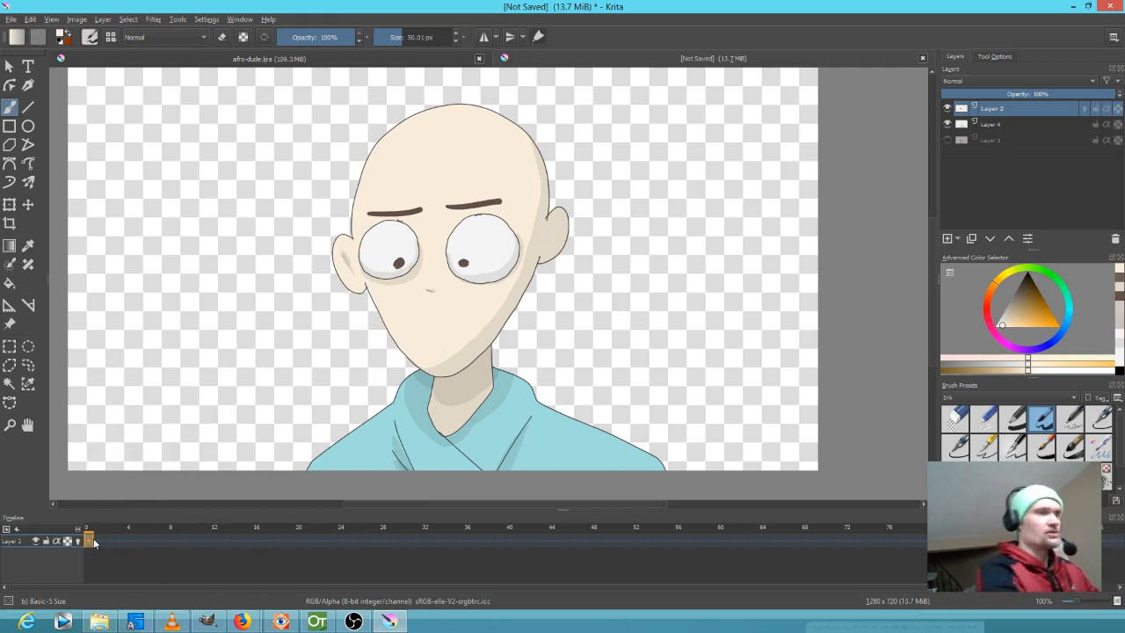
- Add a duplicate keyframe at frame 1 and tilt the head counterclockwise around a pivot placed just above the chin
mouse_move(95, 542)
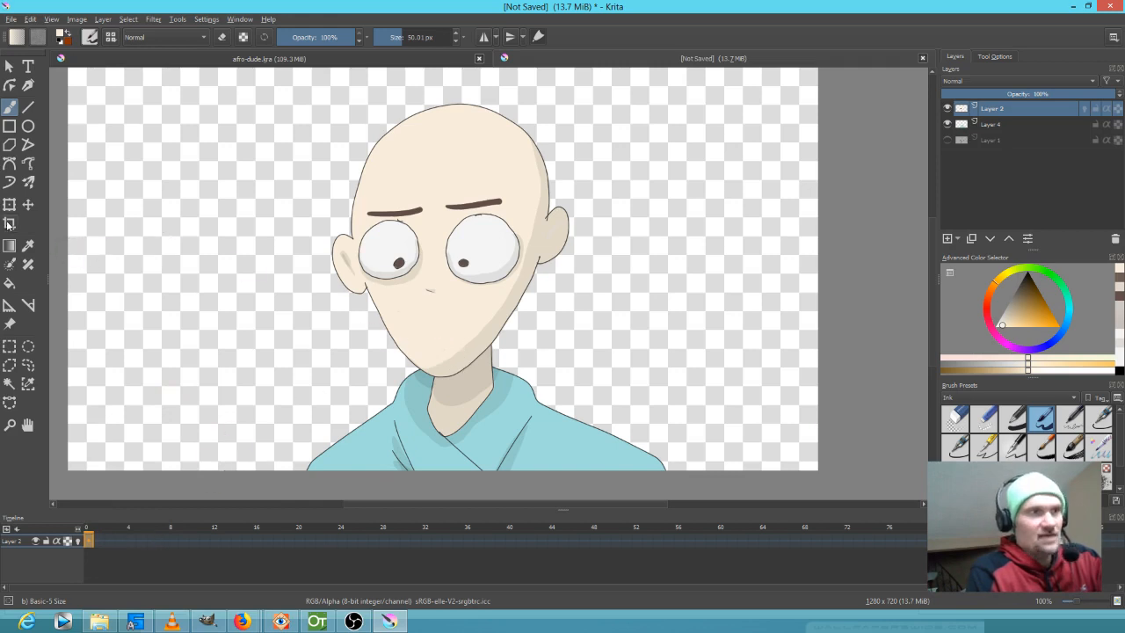
left_click(99, 538)
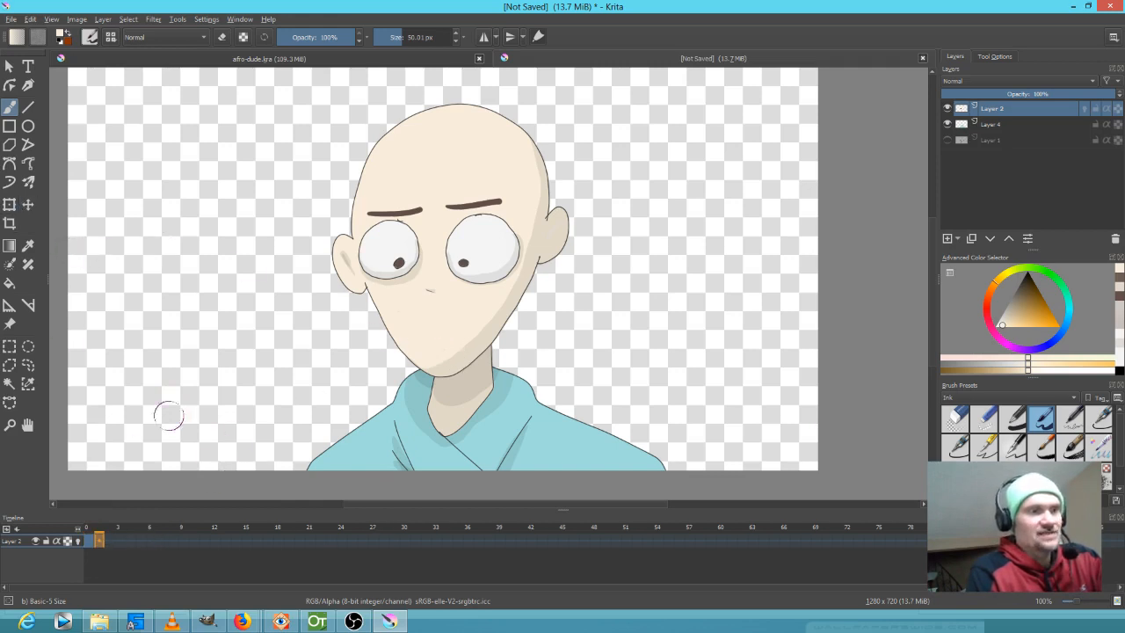
left_click(10, 203)
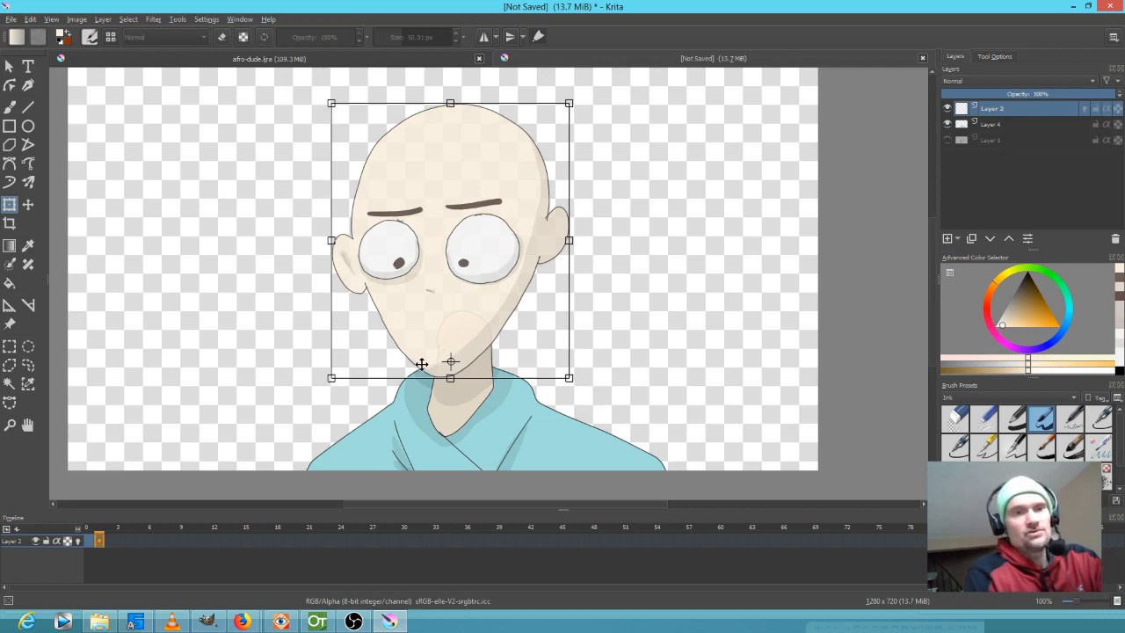
left_click_drag(450, 360, 464, 339)
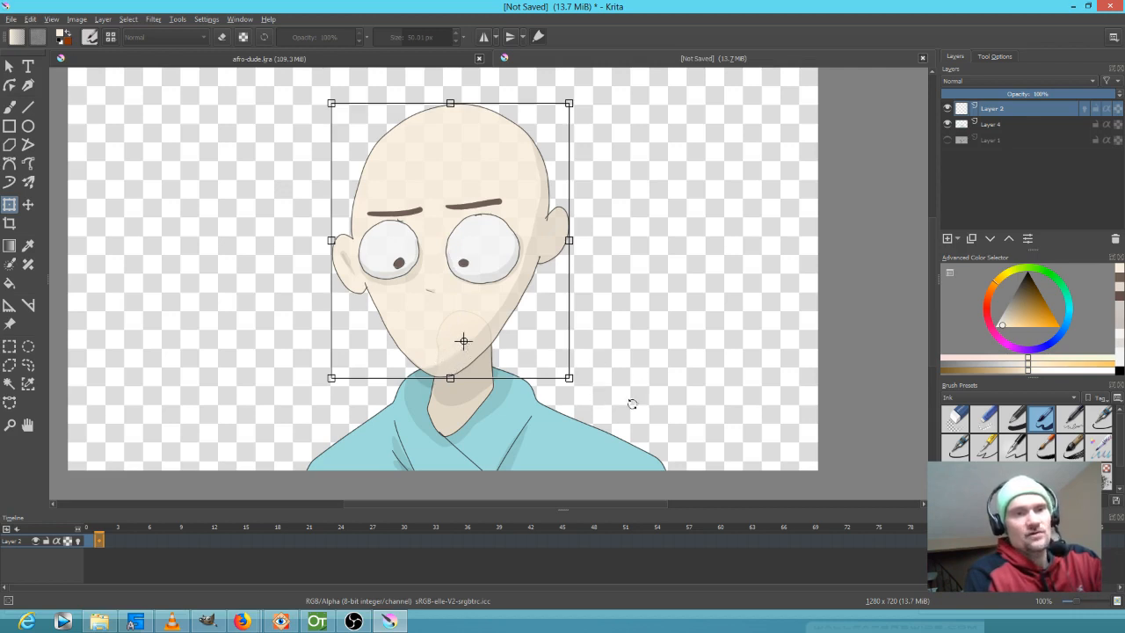
left_click_drag(586, 390, 606, 369)
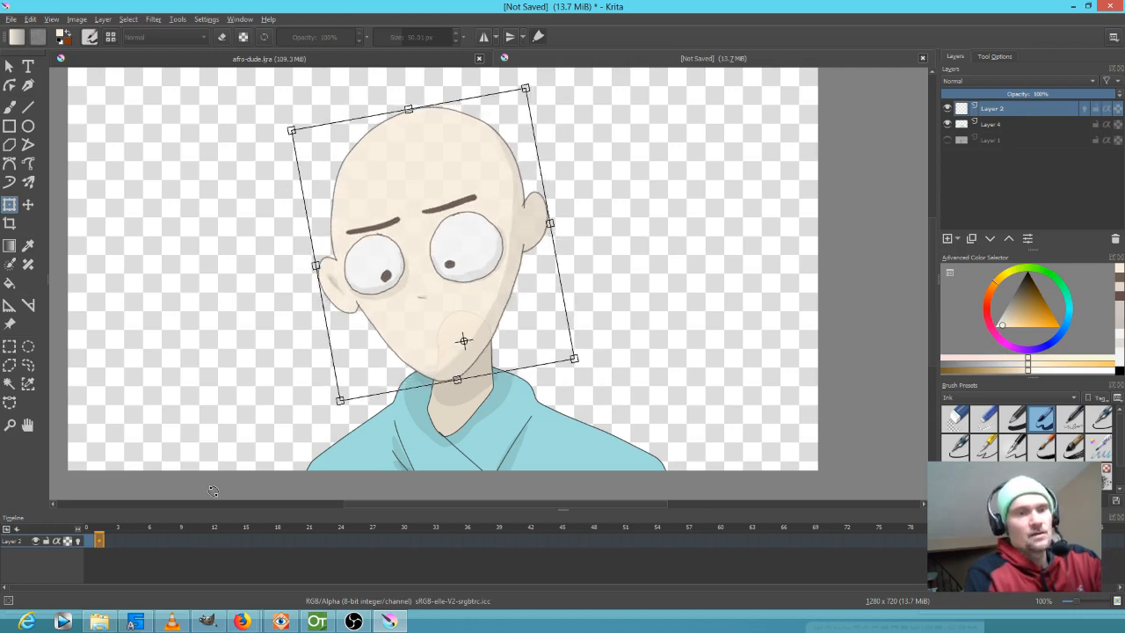
- With onion skins shown on Layer 2, duplicate the head onto frame 2 and tilt it clockwise, hiding the onion skins to finish
left_click(77, 541)
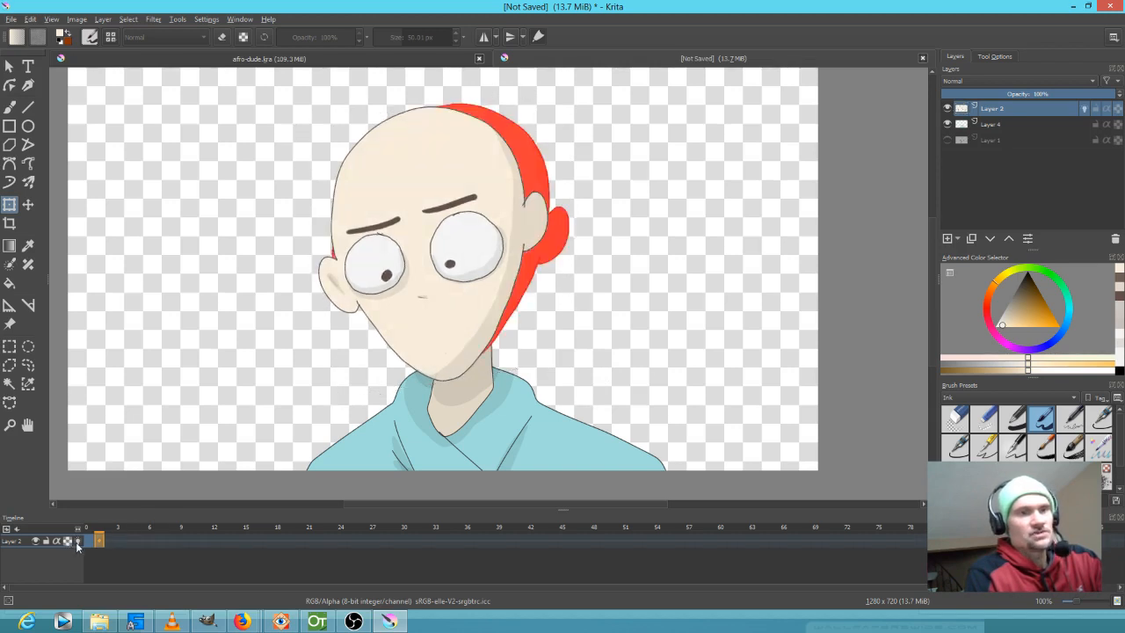
left_click(108, 542)
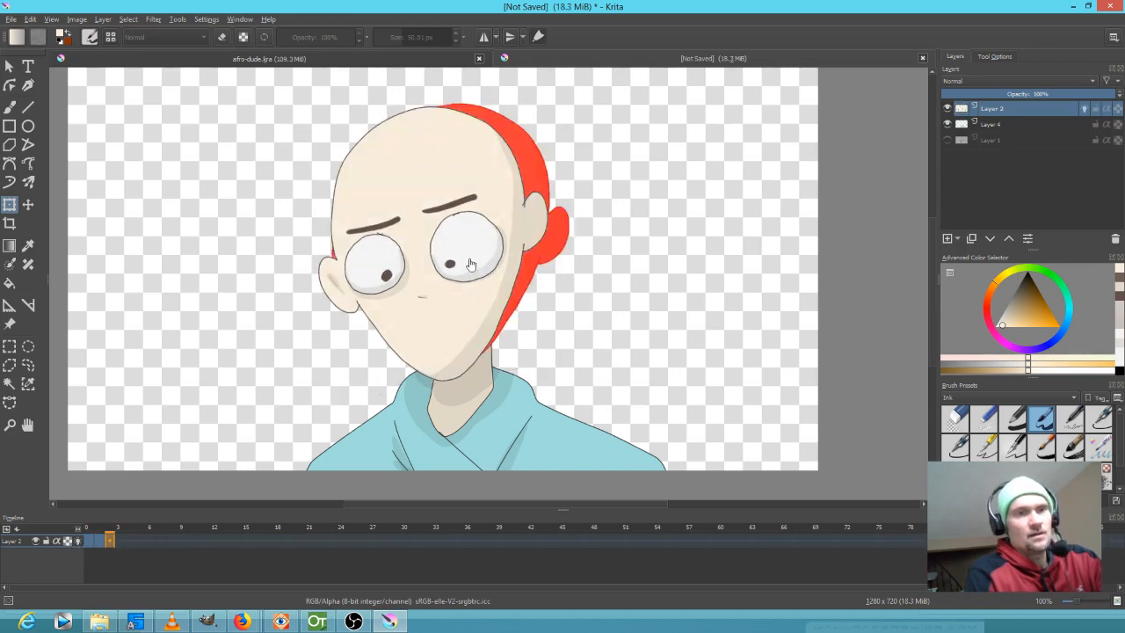
left_click_drag(565, 395, 487, 357)
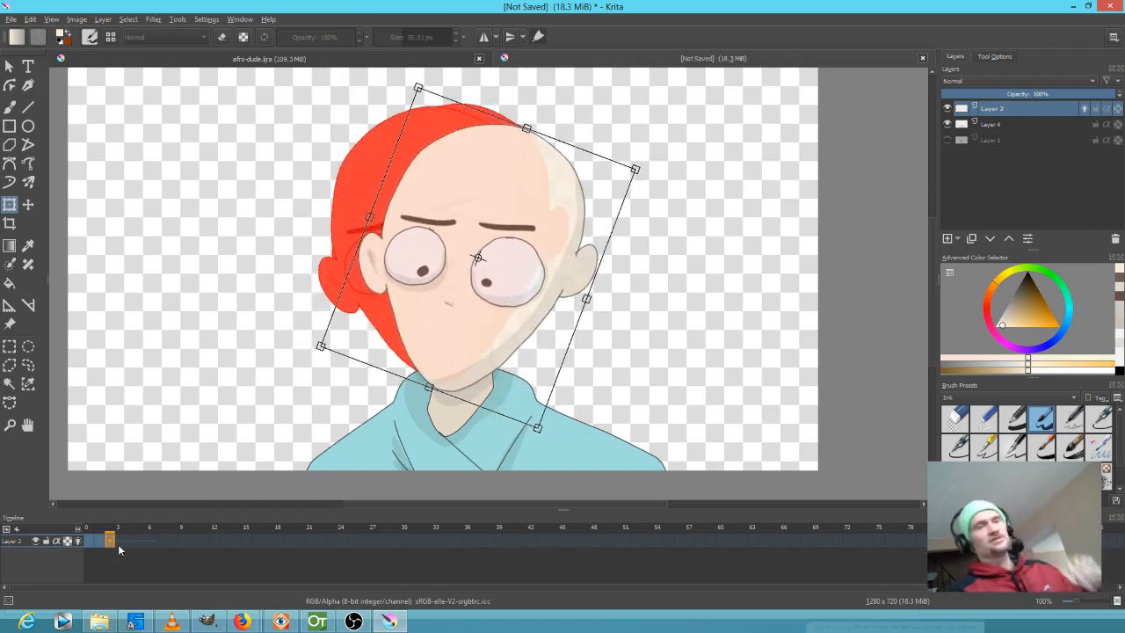
left_click(79, 542)
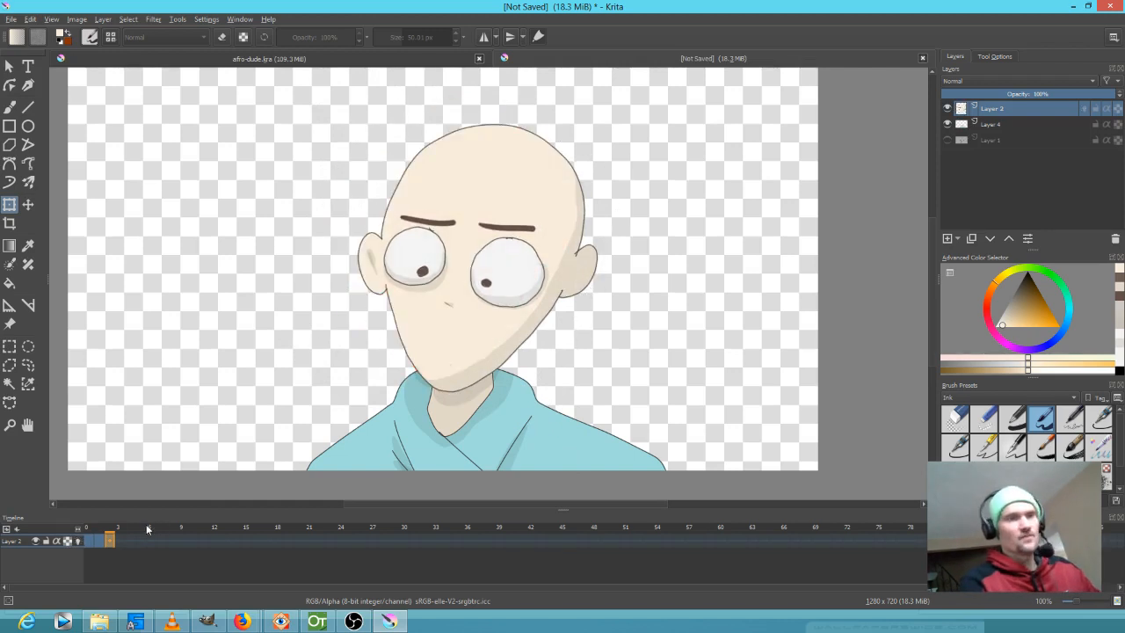
- Scrub through frames 0 to 2 to review the head's tilting movement
left_click_drag(112, 531, 76, 527)
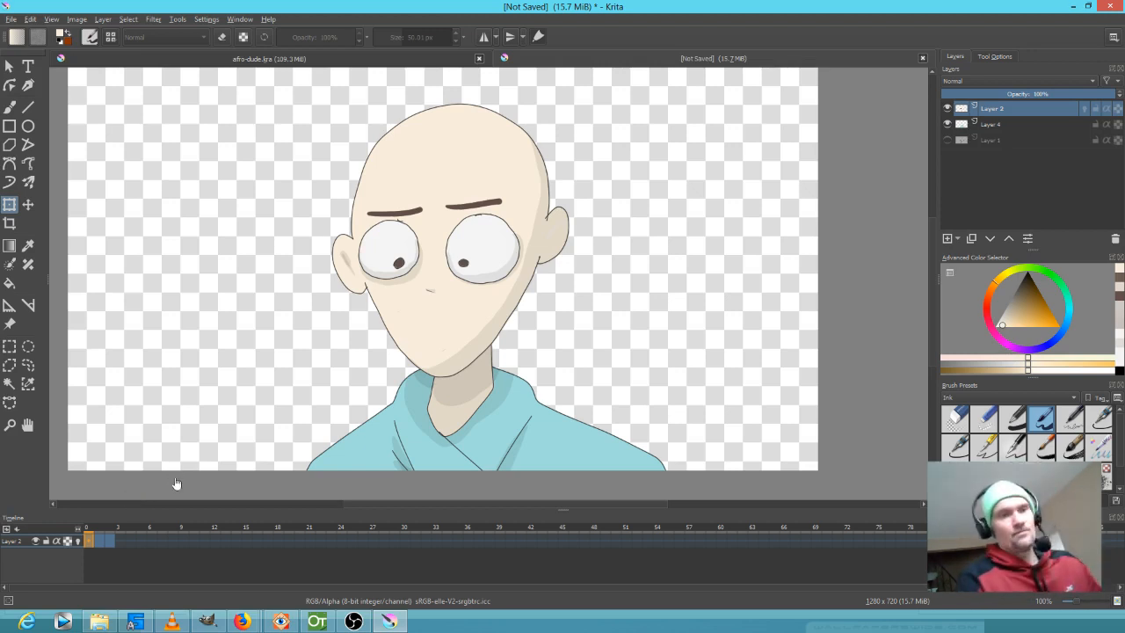
mouse_move(94, 530)
left_mouse_down()
mouse_move(110, 530)
mouse_move(69, 528)
mouse_move(111, 527)
mouse_move(78, 528)
left_mouse_up()
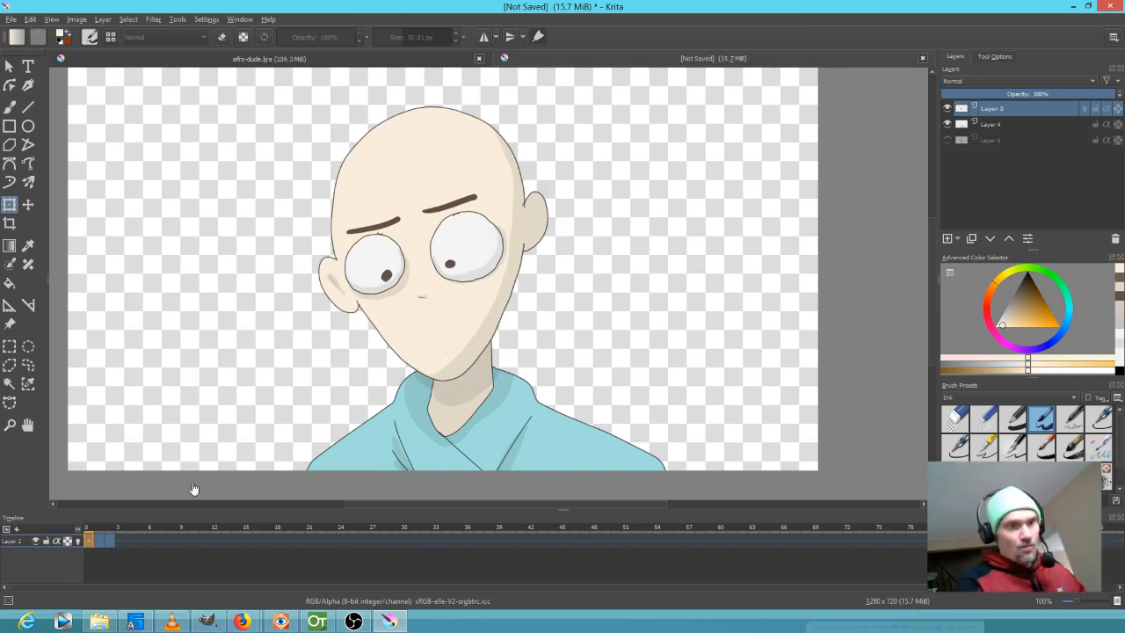
mouse_move(90, 530)
left_mouse_down()
mouse_move(109, 531)
mouse_move(64, 531)
mouse_move(122, 538)
mouse_move(74, 534)
left_mouse_up()
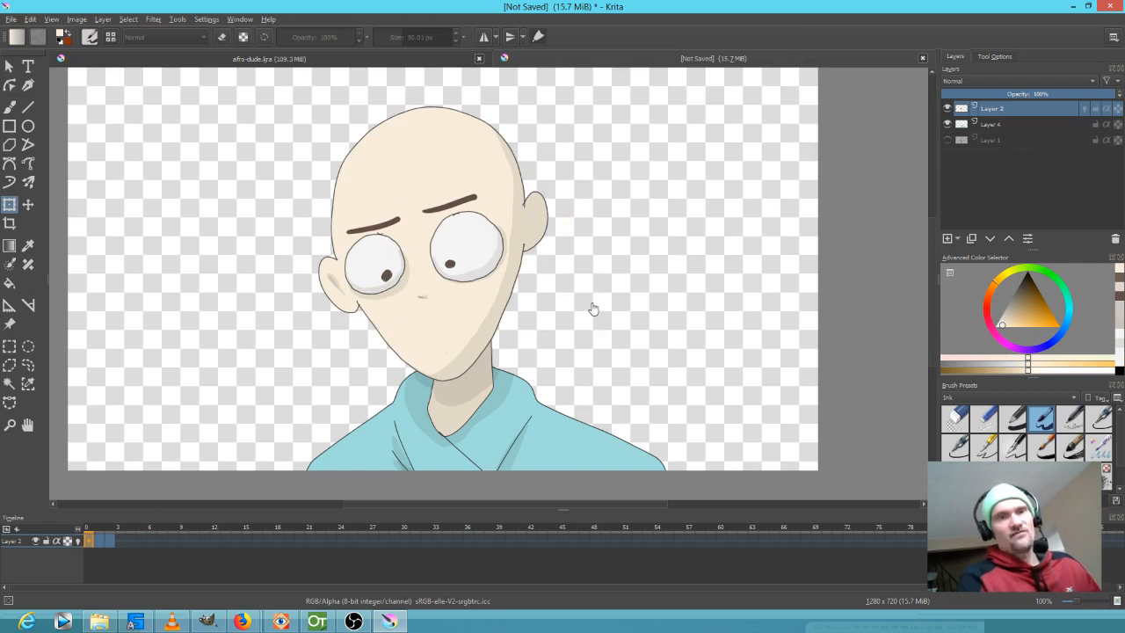
- Combine Layer 2 and Layer 4 into one group with Quick Group
scroll(593, 309, "down", 2)
scroll(595, 310, "up", 1)
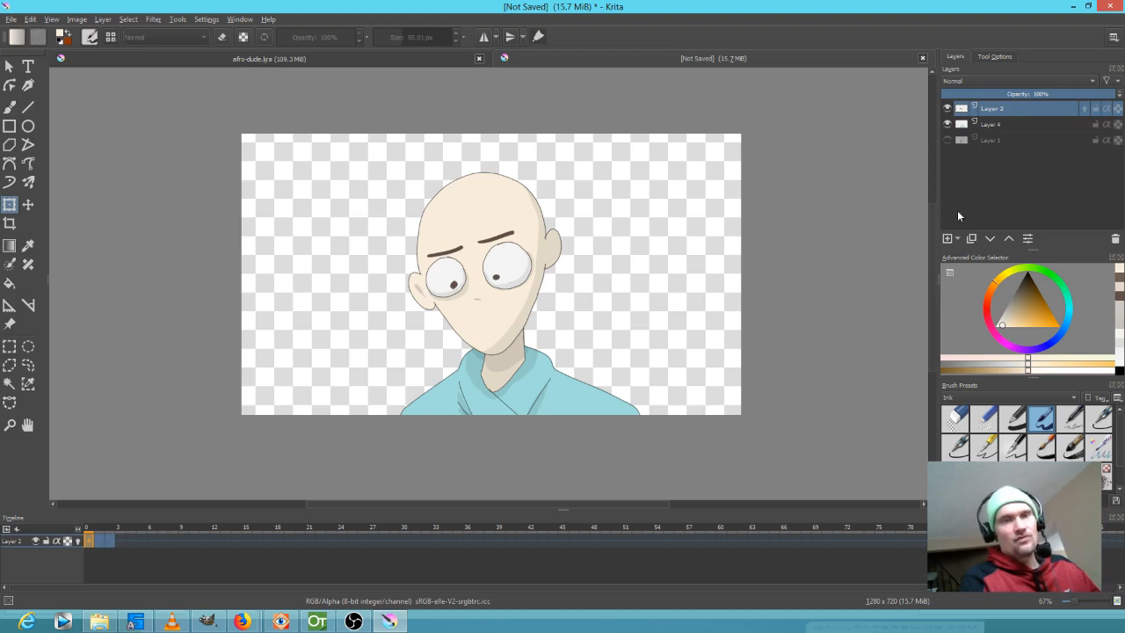
left_click(991, 124)
left_click(995, 110)
left_click(990, 125)
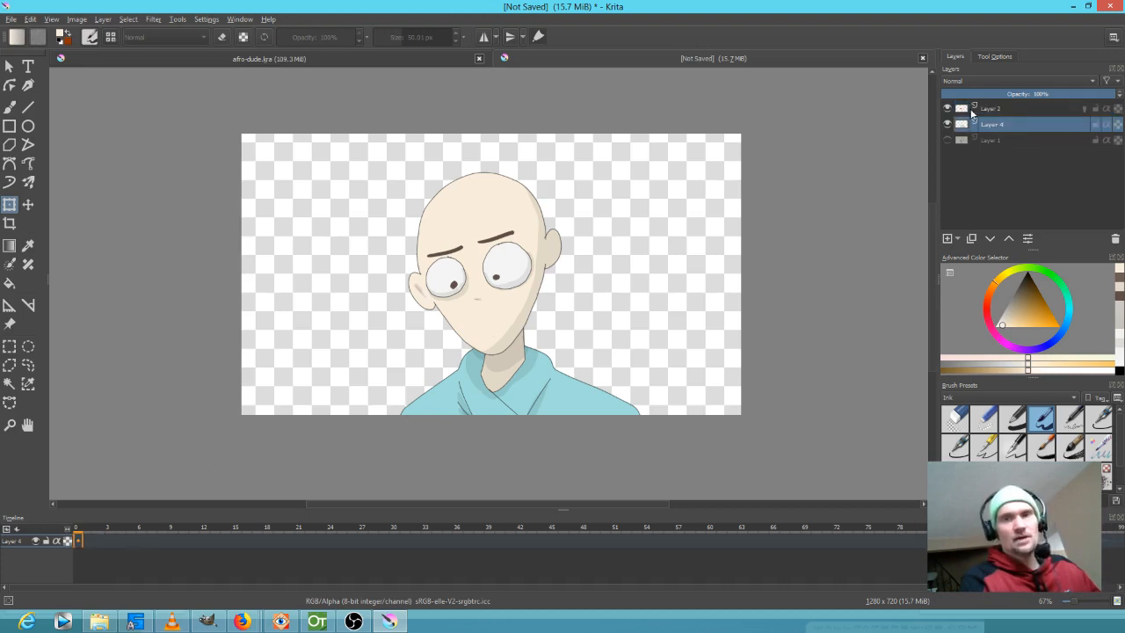
left_click(996, 111, "ctrl")
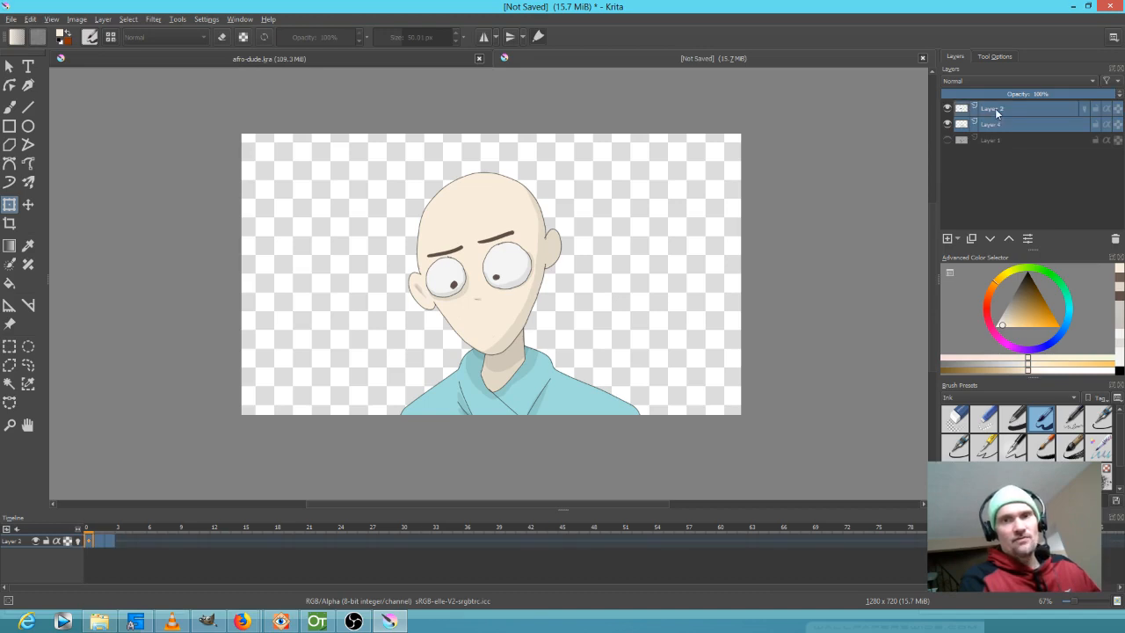
right_click(996, 110)
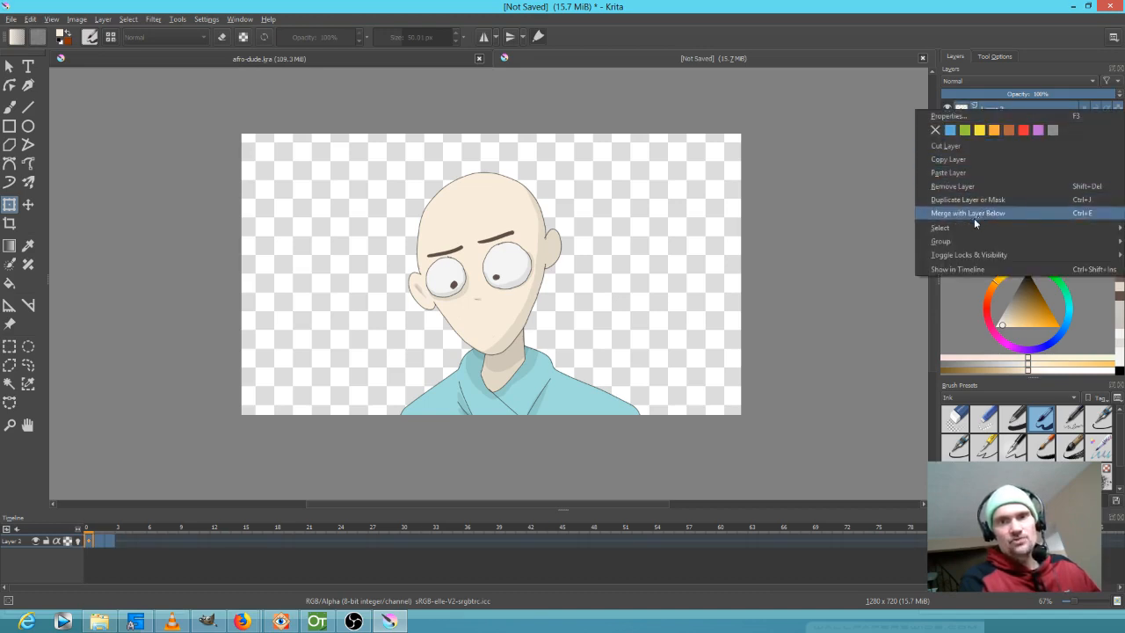
mouse_move(967, 241)
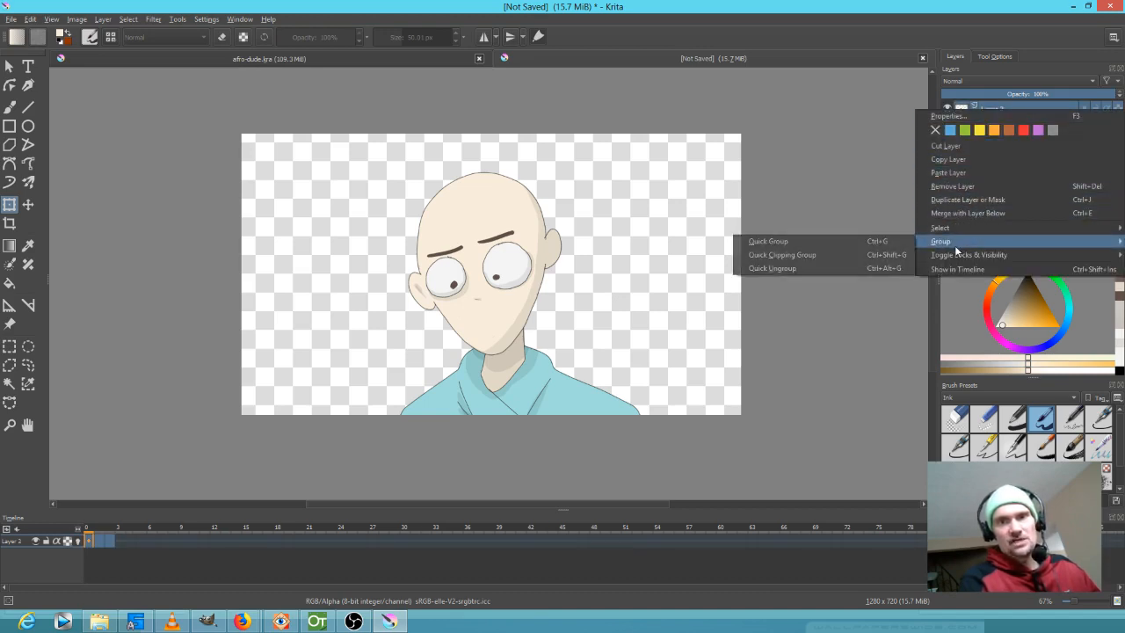
left_click(840, 243)
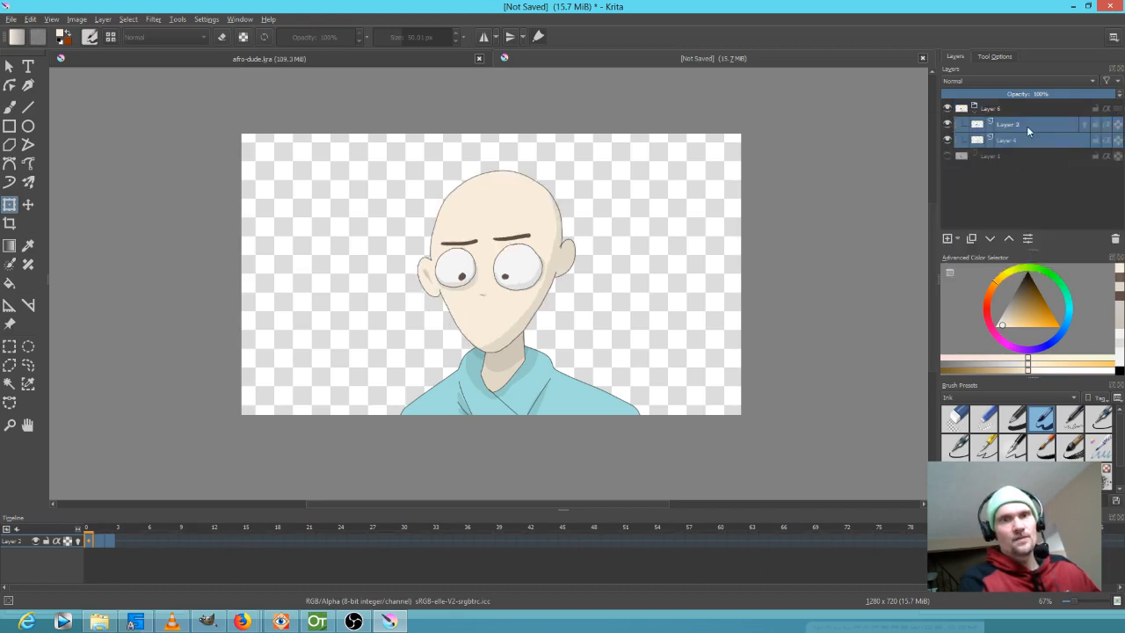
- Scrub the grouped animation and turn on Pass Through for the group holding Layer 2 and Layer 4
mouse_move(90, 529)
left_mouse_down()
mouse_move(126, 532)
mouse_move(75, 532)
left_mouse_up()
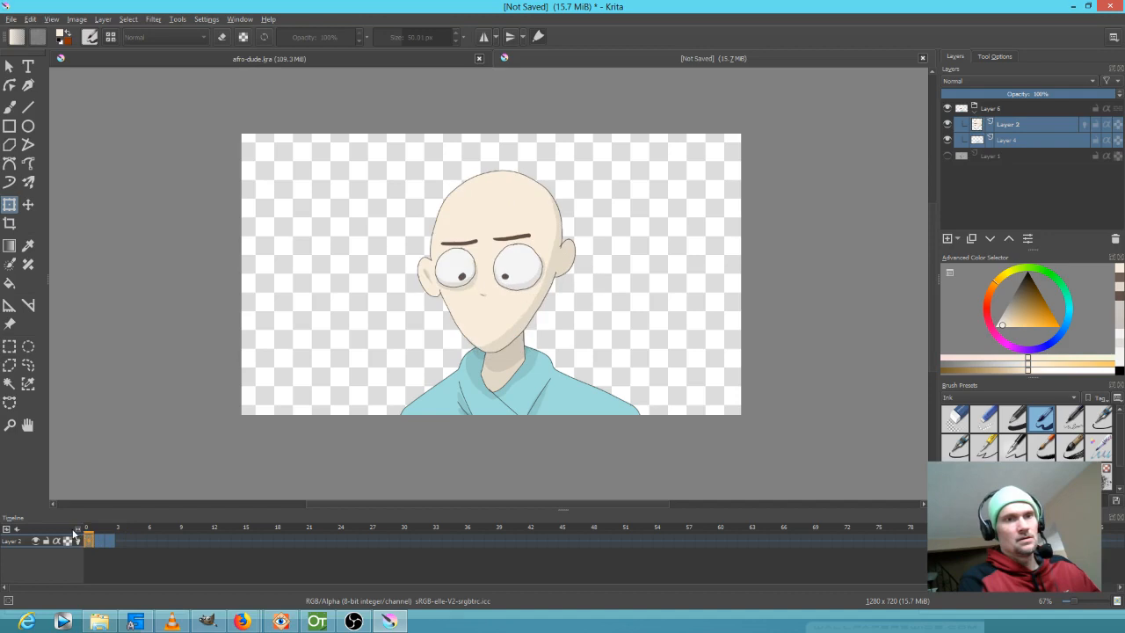
left_click(1001, 108)
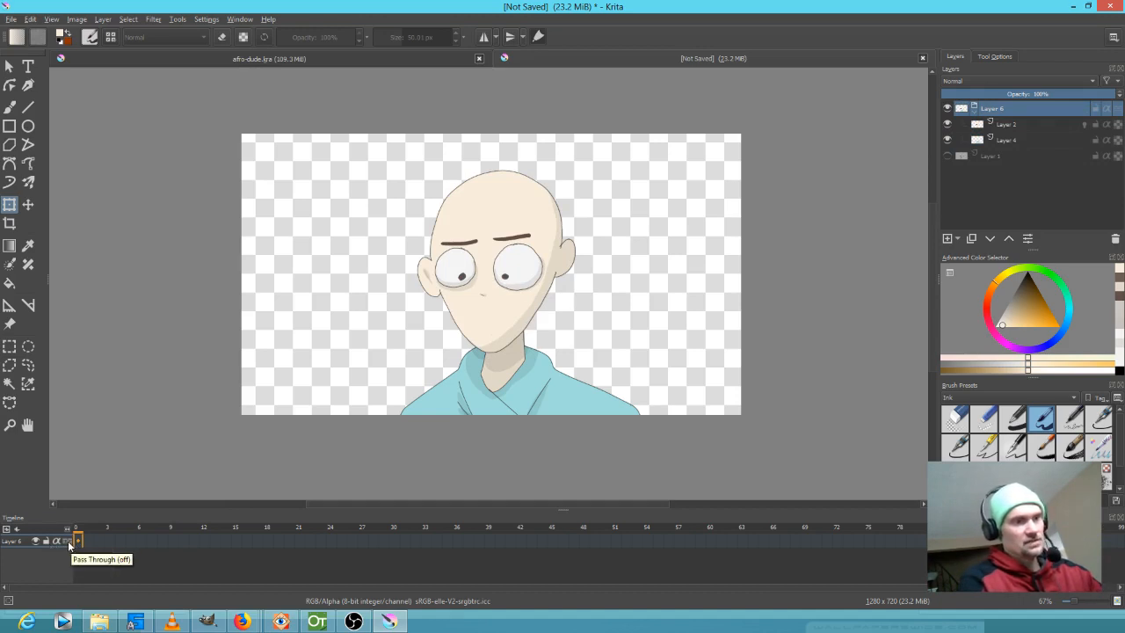
left_click(68, 542)
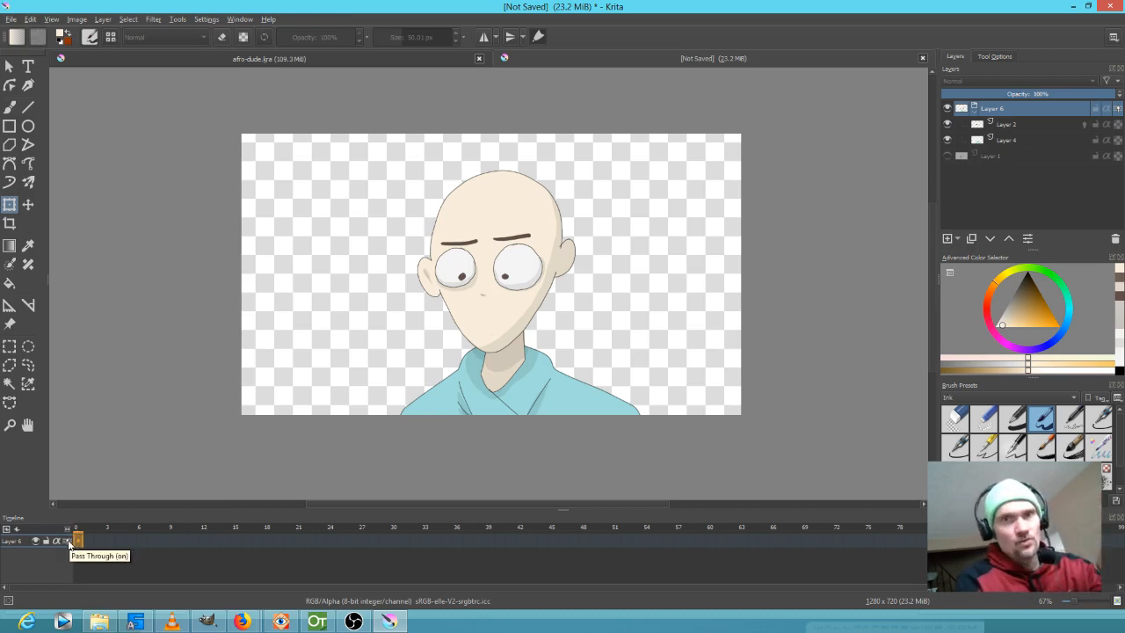
- Add the existing Layer 2 and Layer 4 to the timeline
mouse_move(1013, 150)
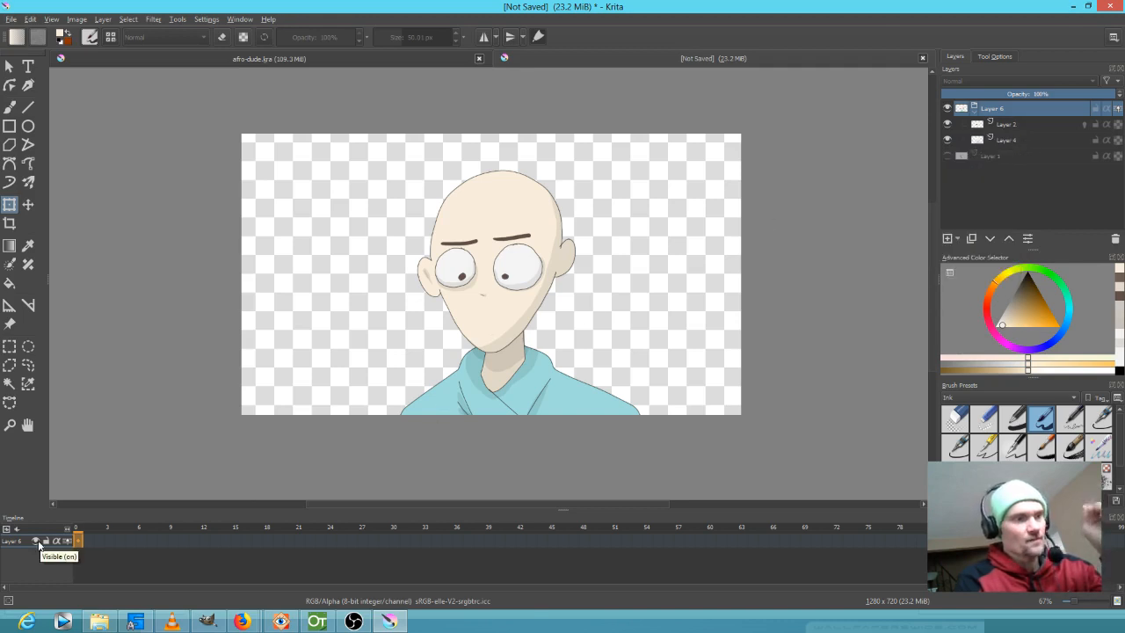
left_click(7, 530)
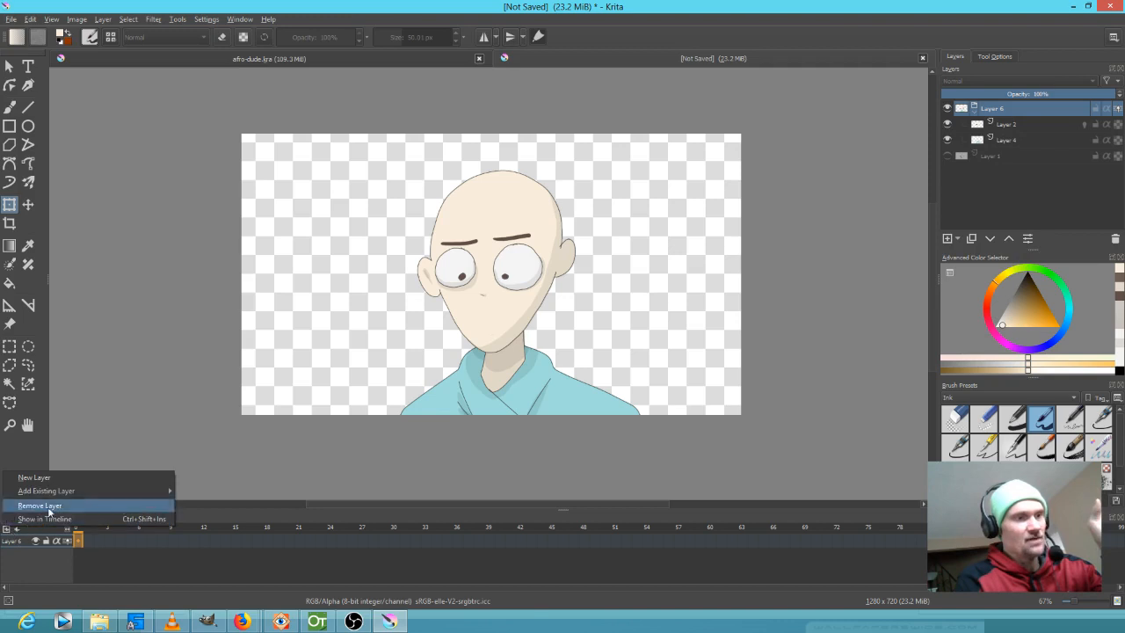
mouse_move(63, 488)
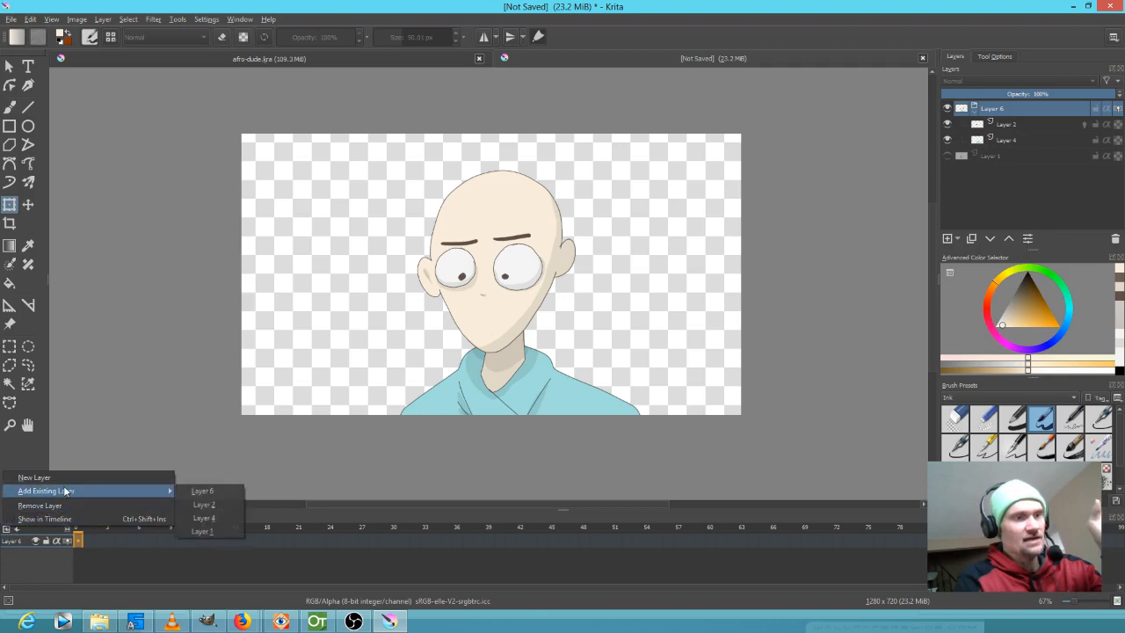
left_click(226, 504)
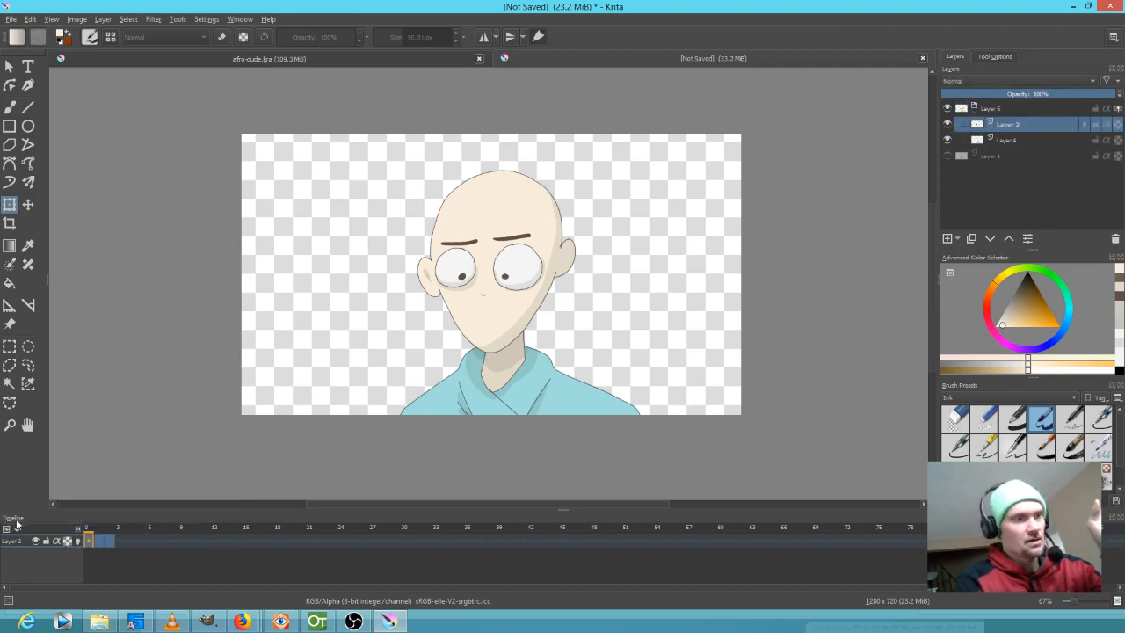
left_click(11, 529)
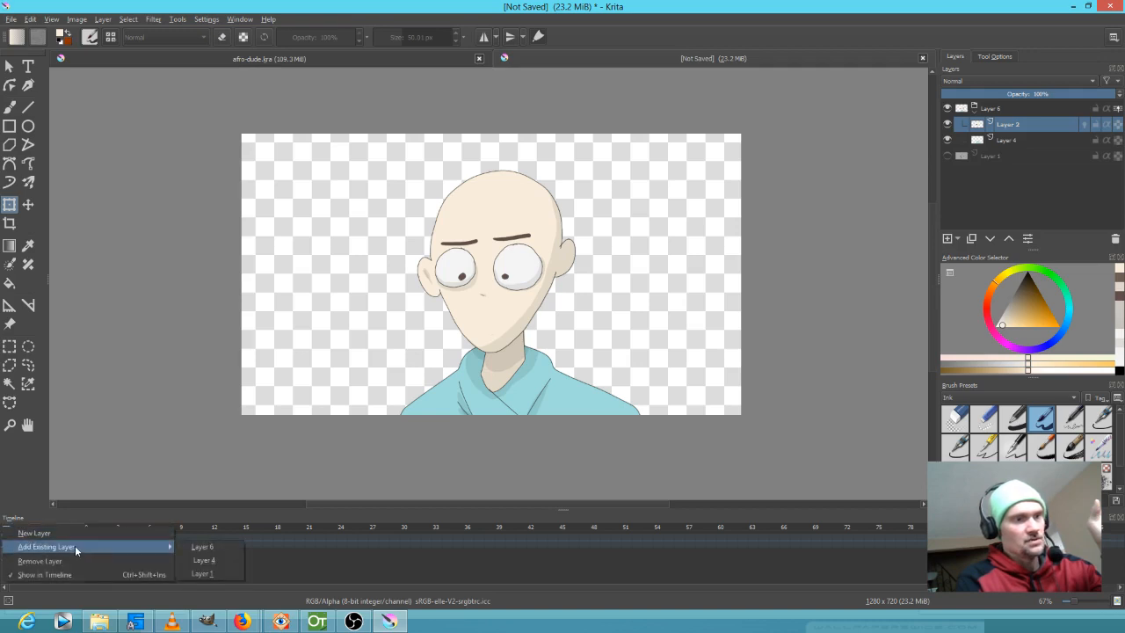
left_click(202, 561)
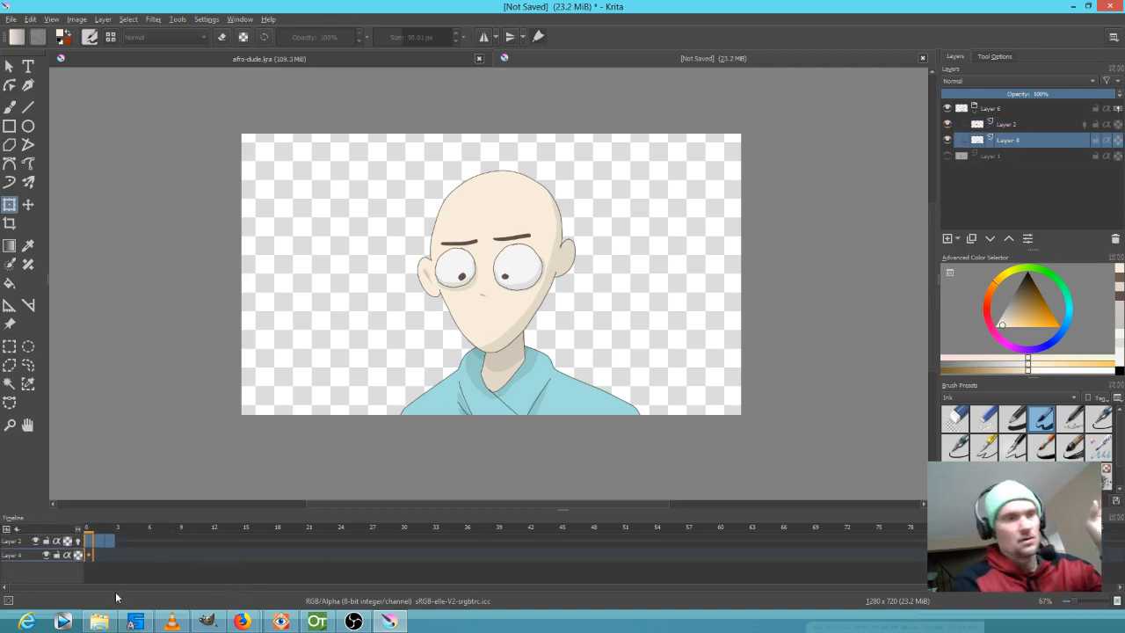
- Scale the Layer 6 group down slightly on frame 0 and compare it with frame 1
left_click(1005, 109)
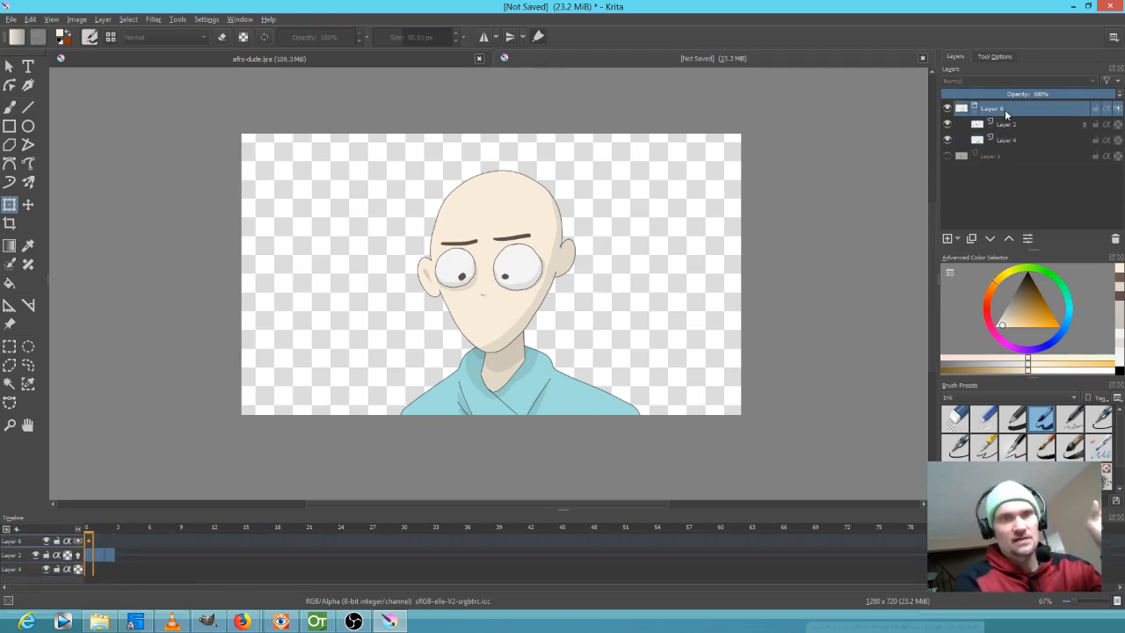
left_click_drag(282, 509, 283, 496)
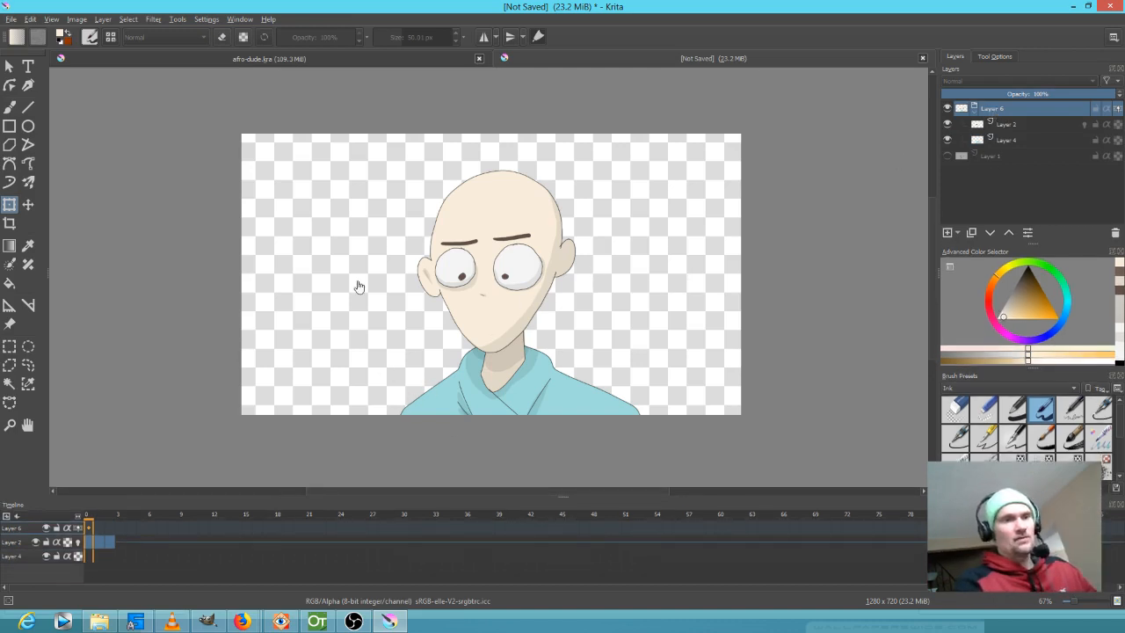
left_click(518, 323)
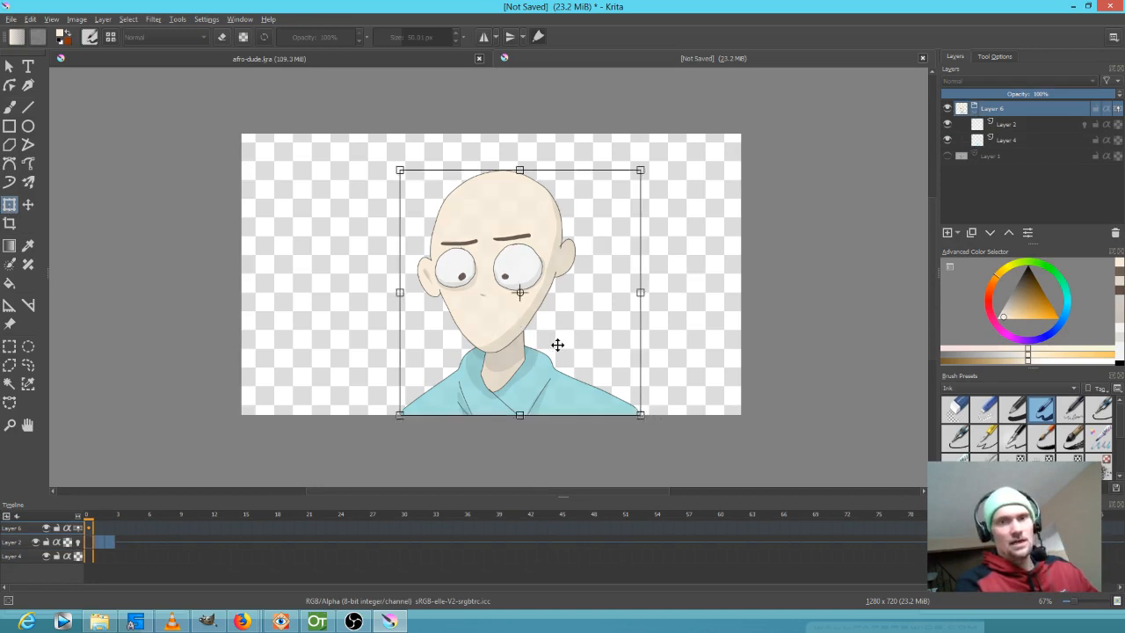
left_click_drag(641, 414, 584, 402)
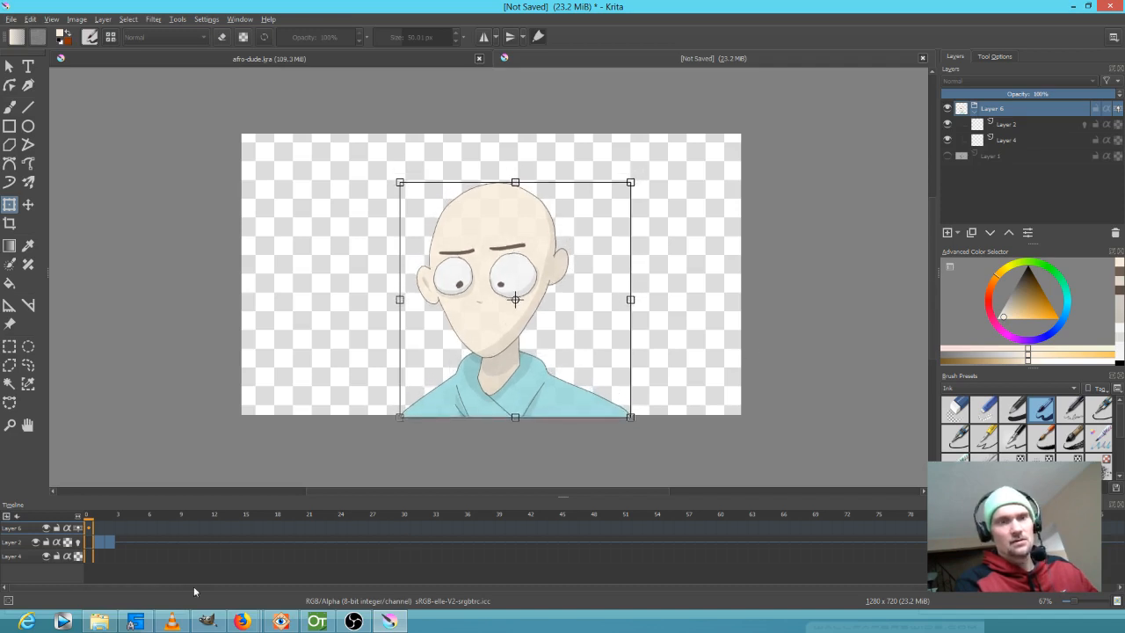
left_click(99, 526)
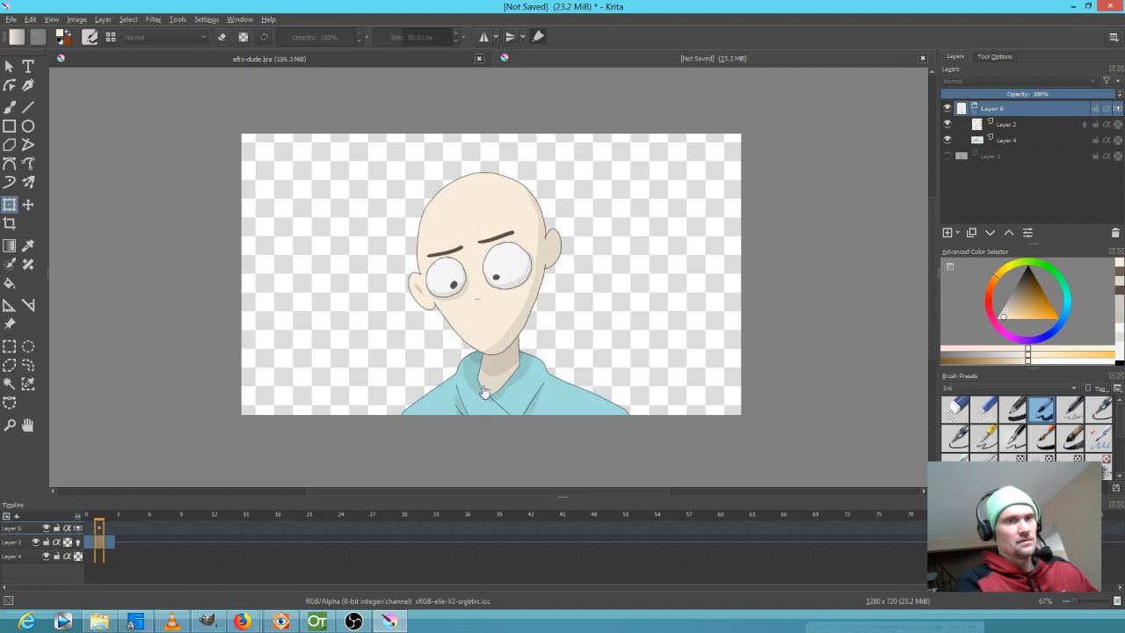
key("Left")
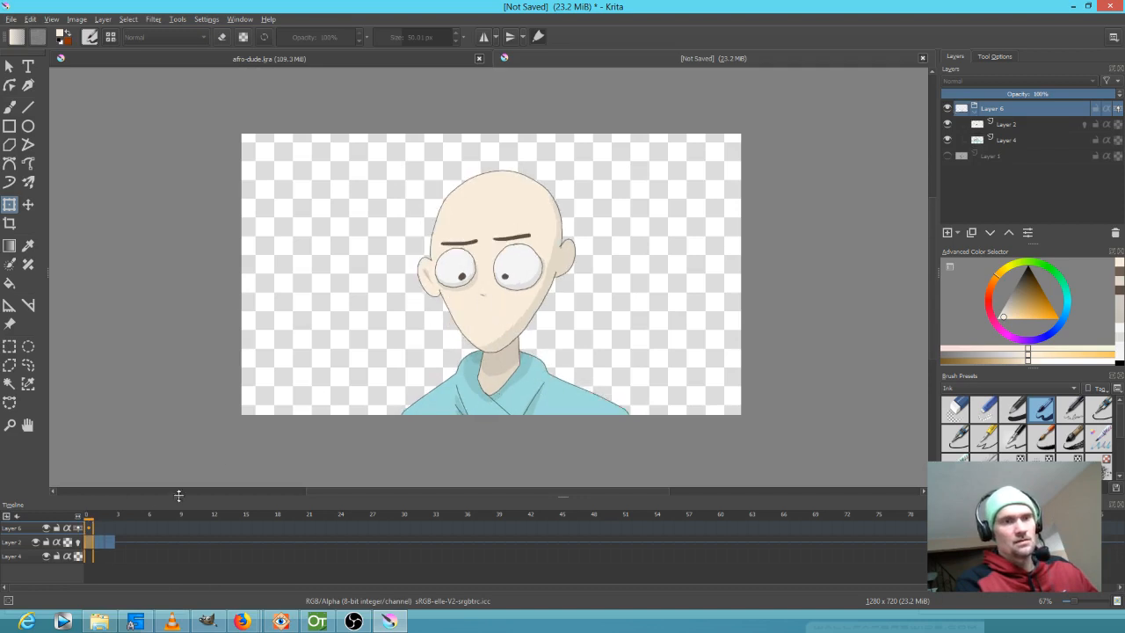
- Transform the Layer 6 group on frame 1, enlarging the whole character slightly
left_click(99, 528)
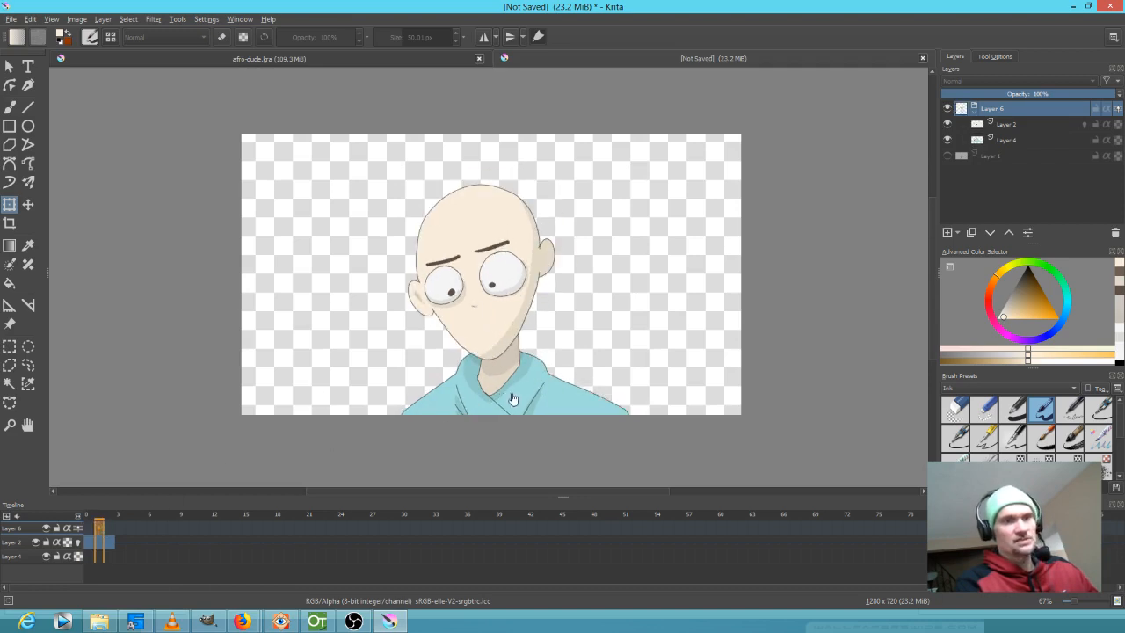
left_click(563, 410)
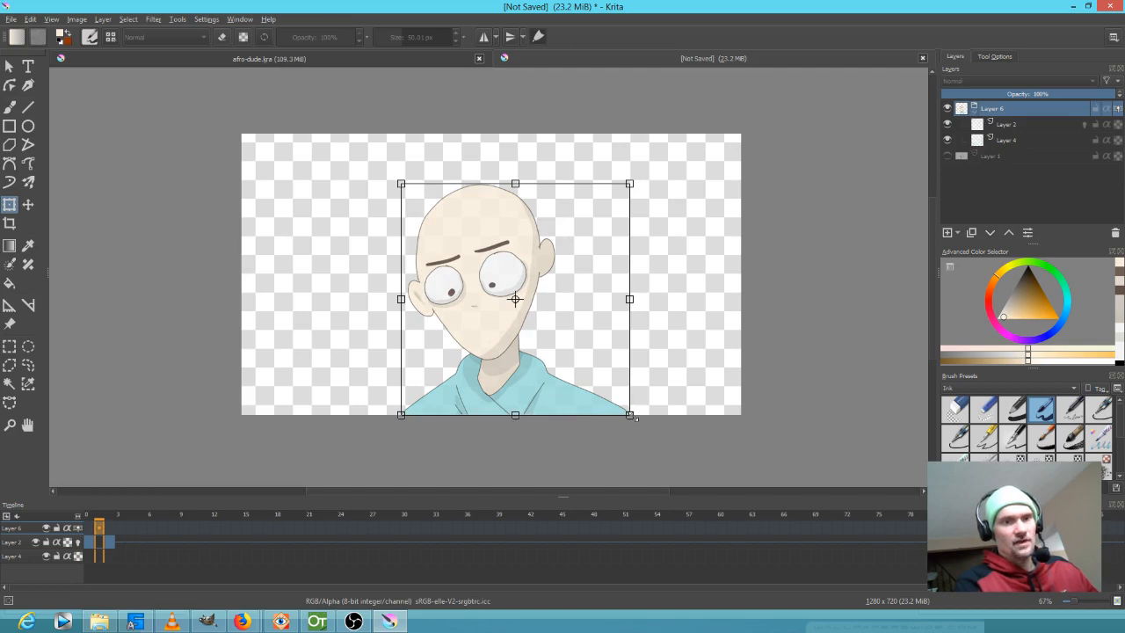
left_click_drag(629, 415, 591, 398)
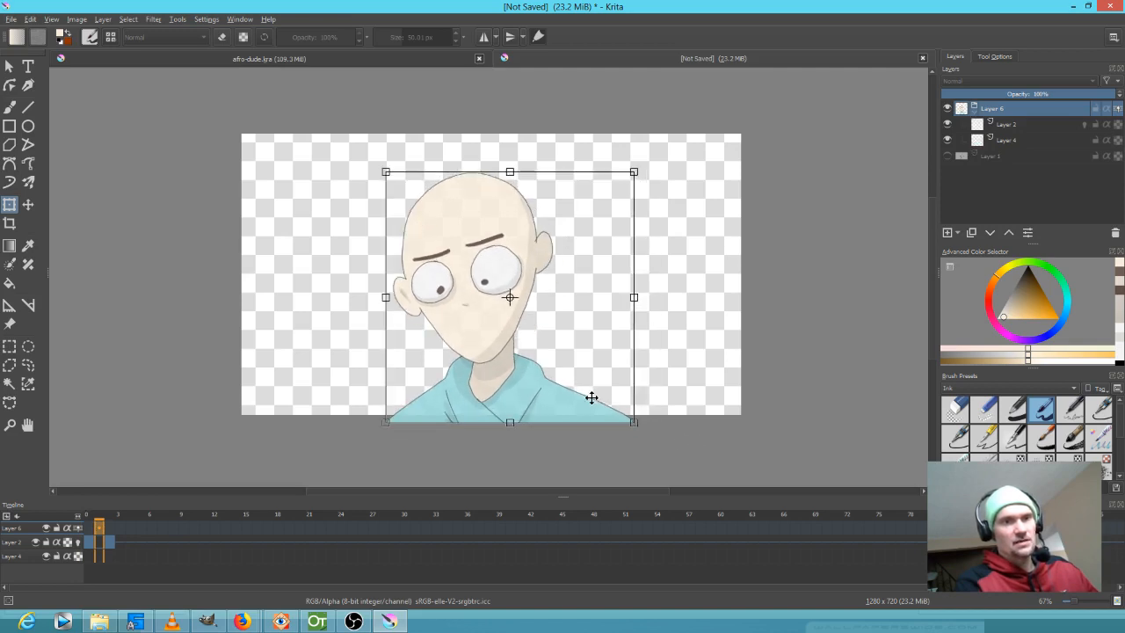
- Enlarge the Layer 6 group on frame 2 and shift it slightly to cover the canvas's lower edge
left_click(109, 529)
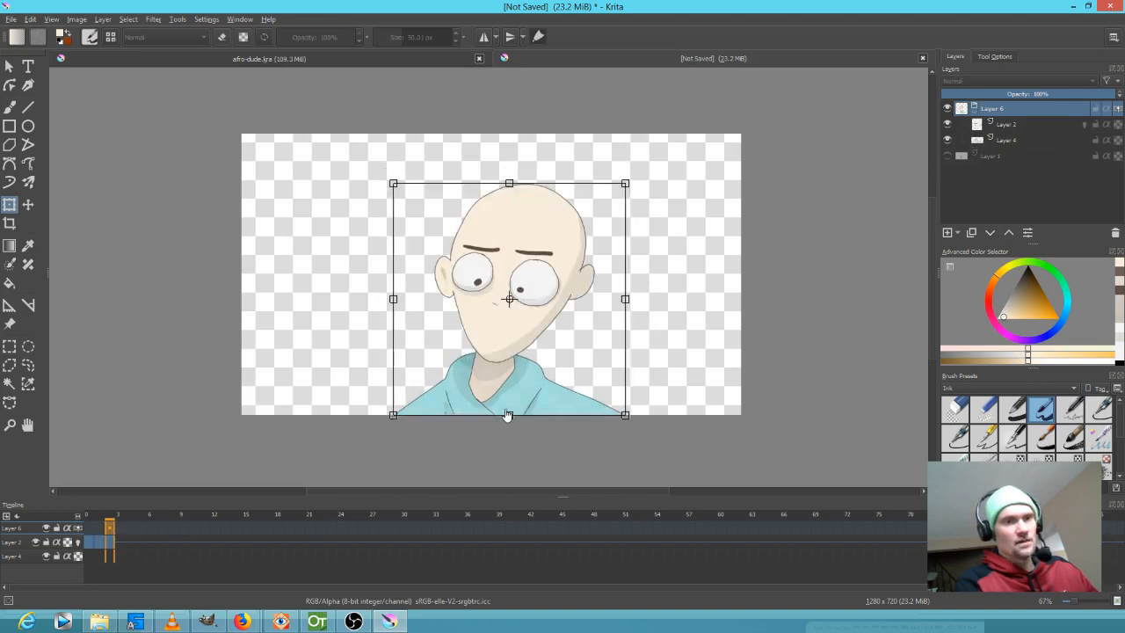
left_click_drag(625, 414, 640, 418)
left_click_drag(576, 387, 573, 392)
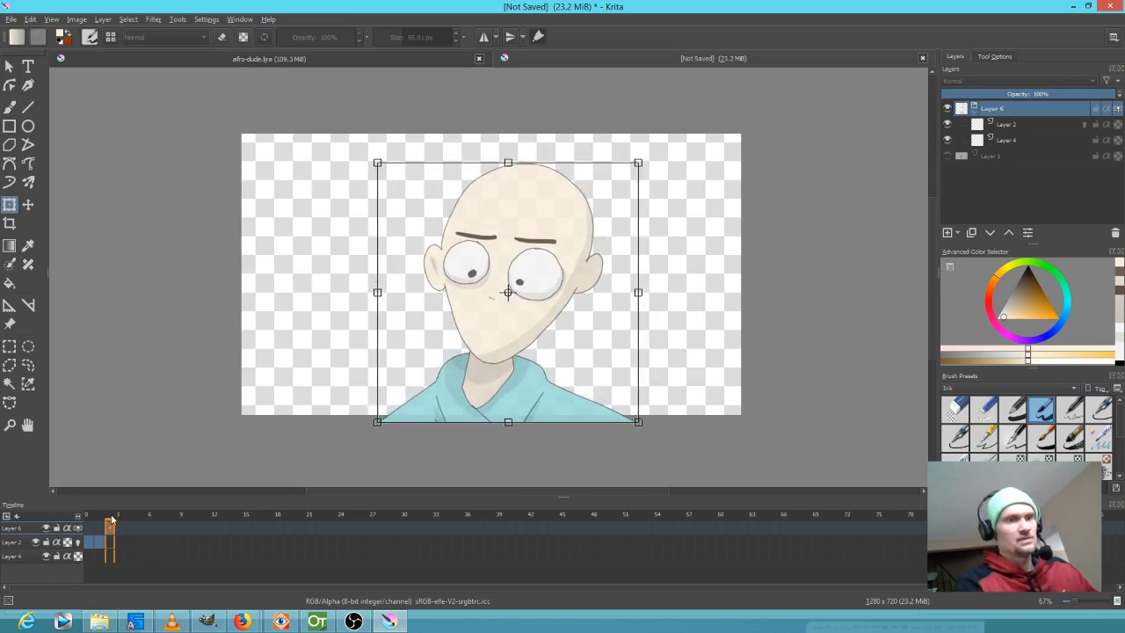
- Check the group's scaling across frames 0 to 2 and undo the scaling changes
mouse_move(104, 519)
left_mouse_down()
mouse_move(86, 519)
mouse_move(119, 529)
mouse_move(85, 527)
mouse_move(120, 529)
mouse_move(84, 525)
left_mouse_up()
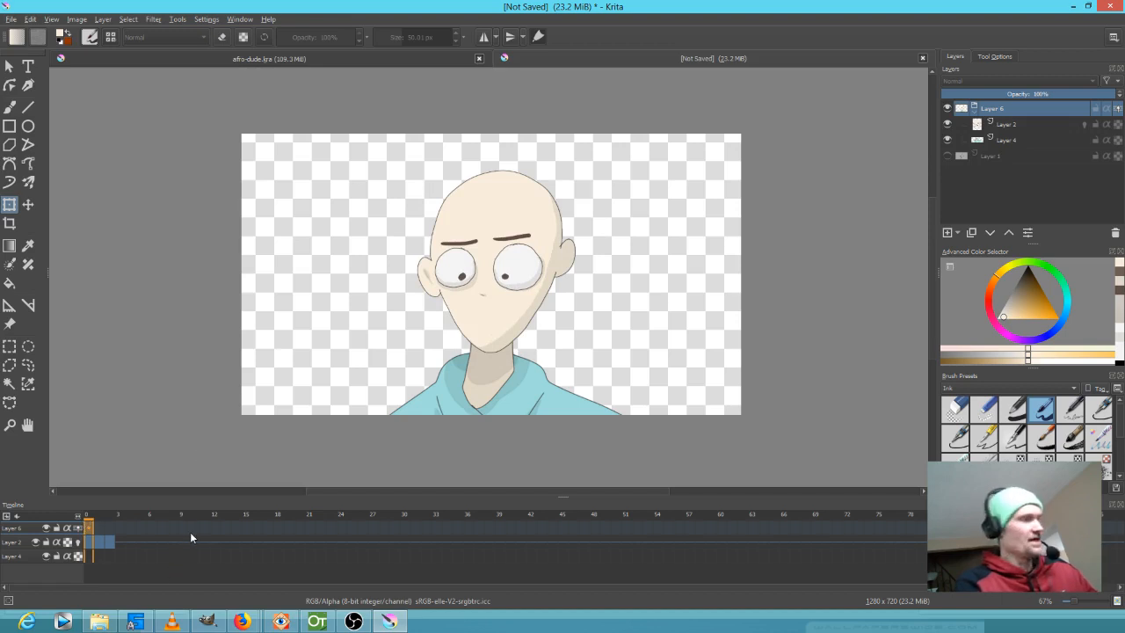
key("Right")
key("Right")
key("Left")
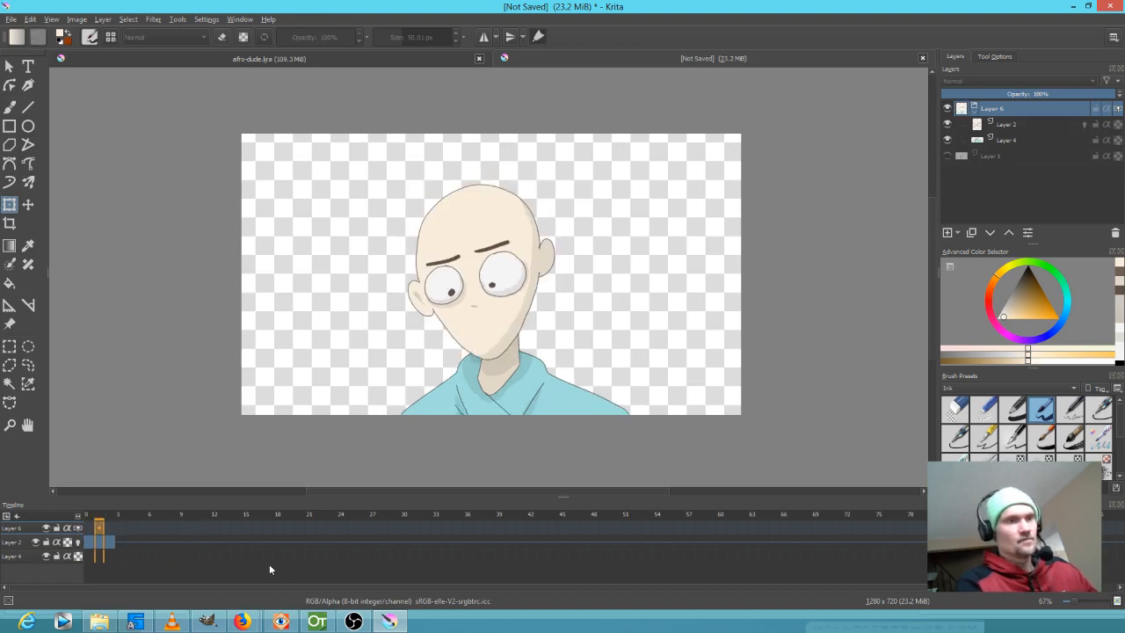
key("Left")
key("Right")
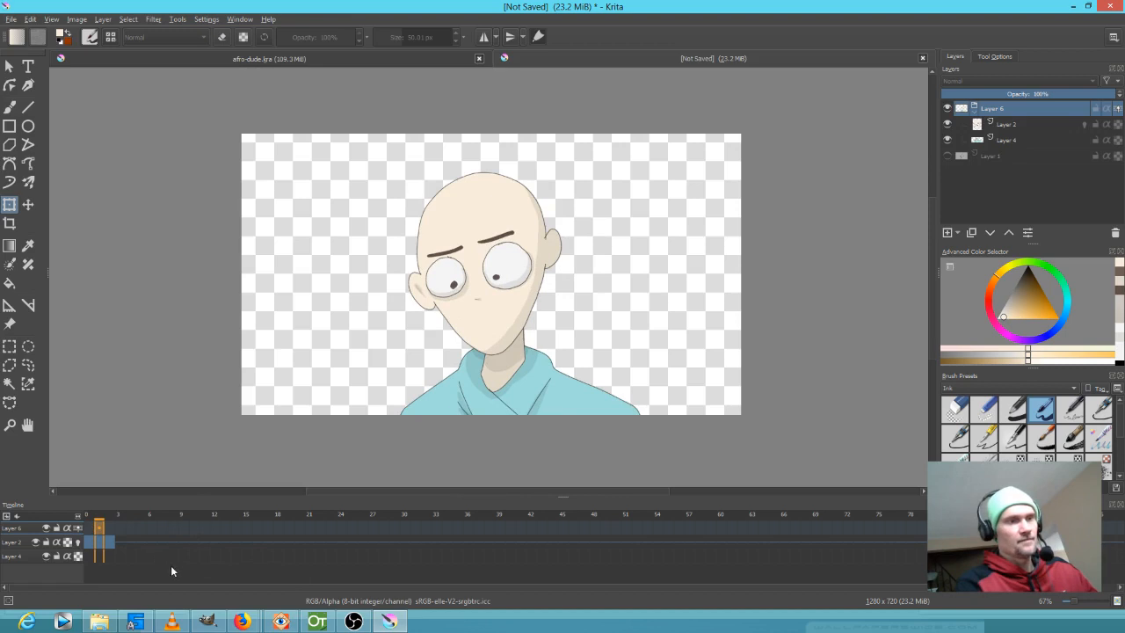
- Create a keyframe for the body on Layer 4 at frame 0
left_click(109, 527)
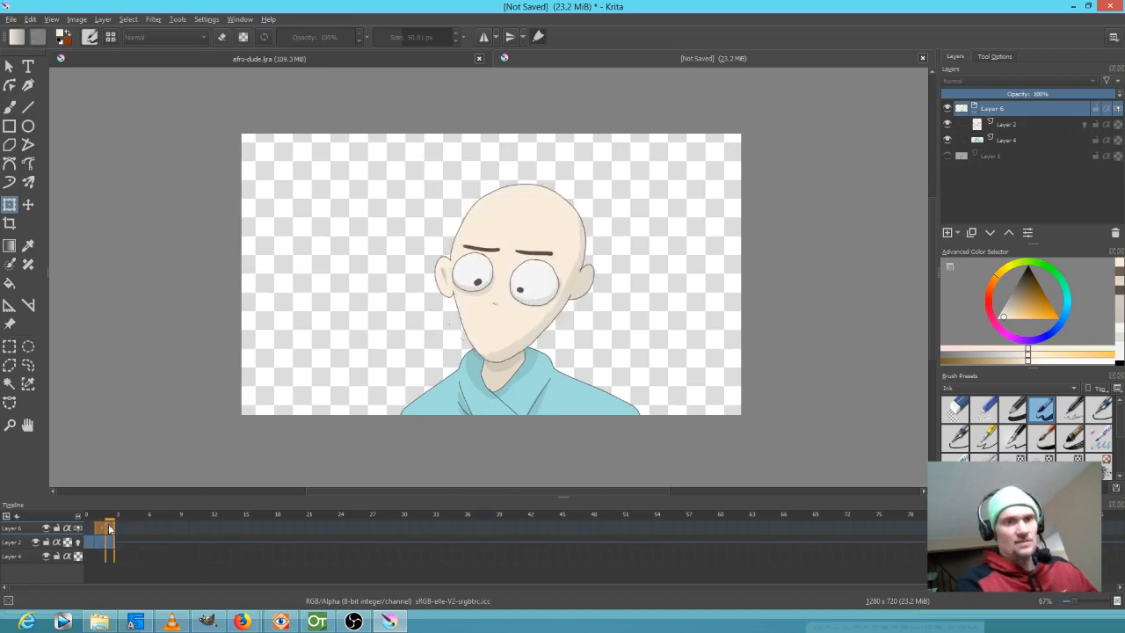
left_click(88, 527)
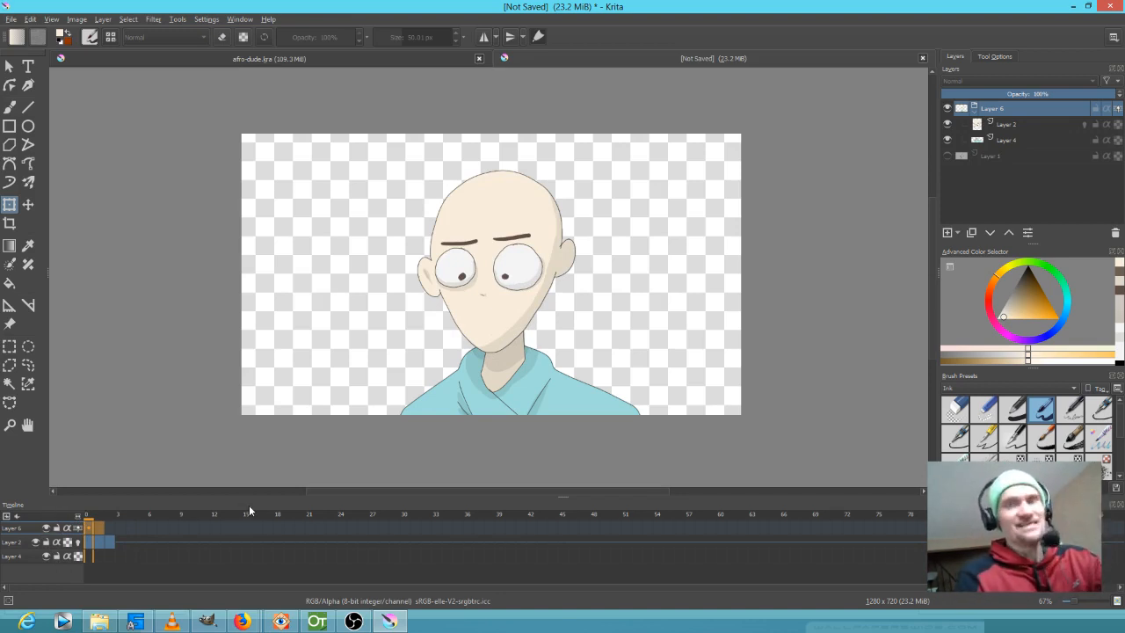
left_click(1006, 141)
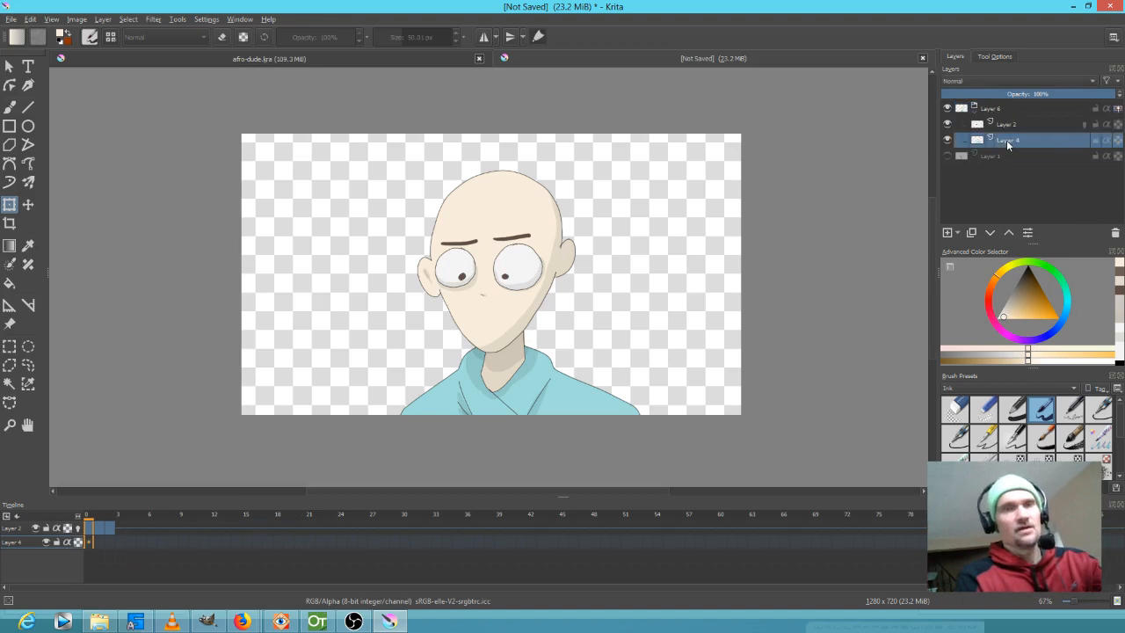
left_click(89, 540)
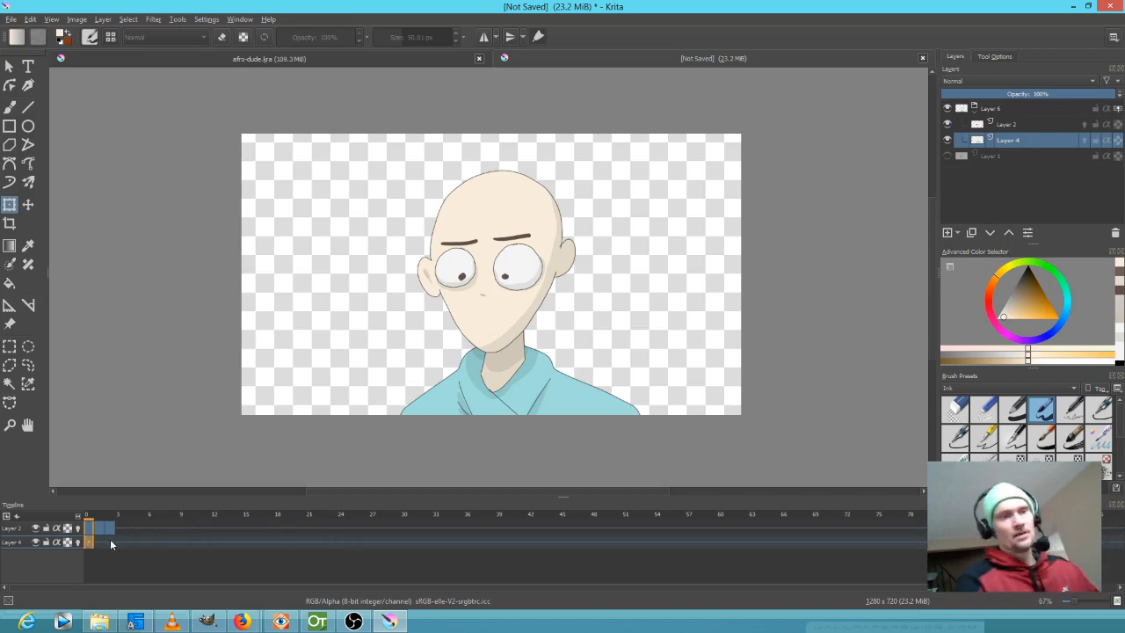
- Rename the Layer 6 group as grp
left_click(1016, 110)
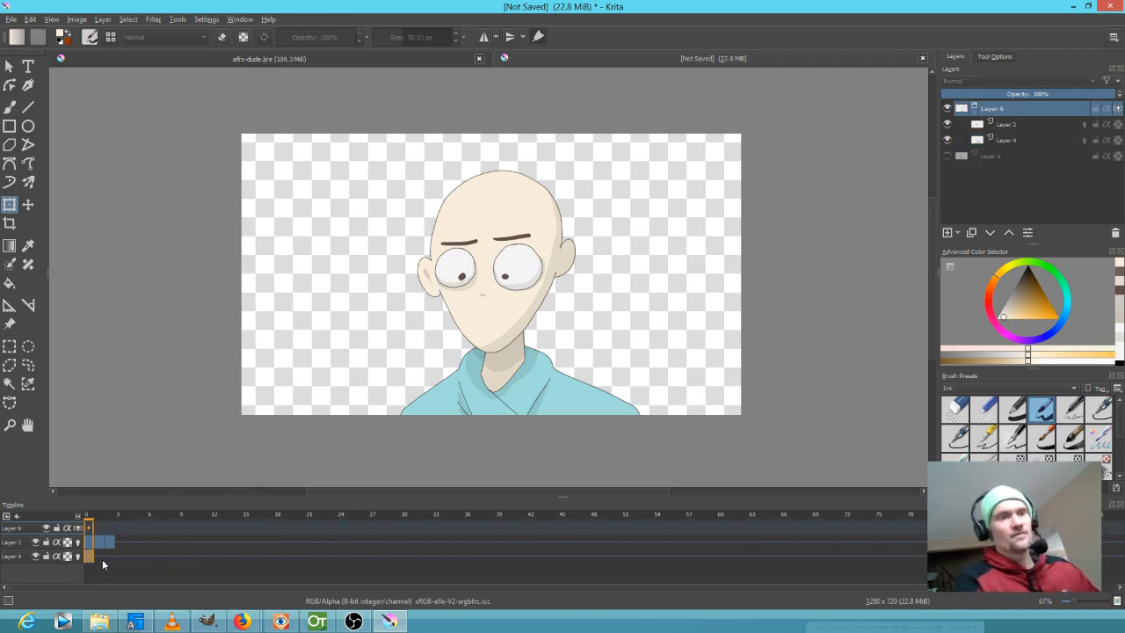
double_click(1013, 106)
type("a")
type("rp")
key("Return")
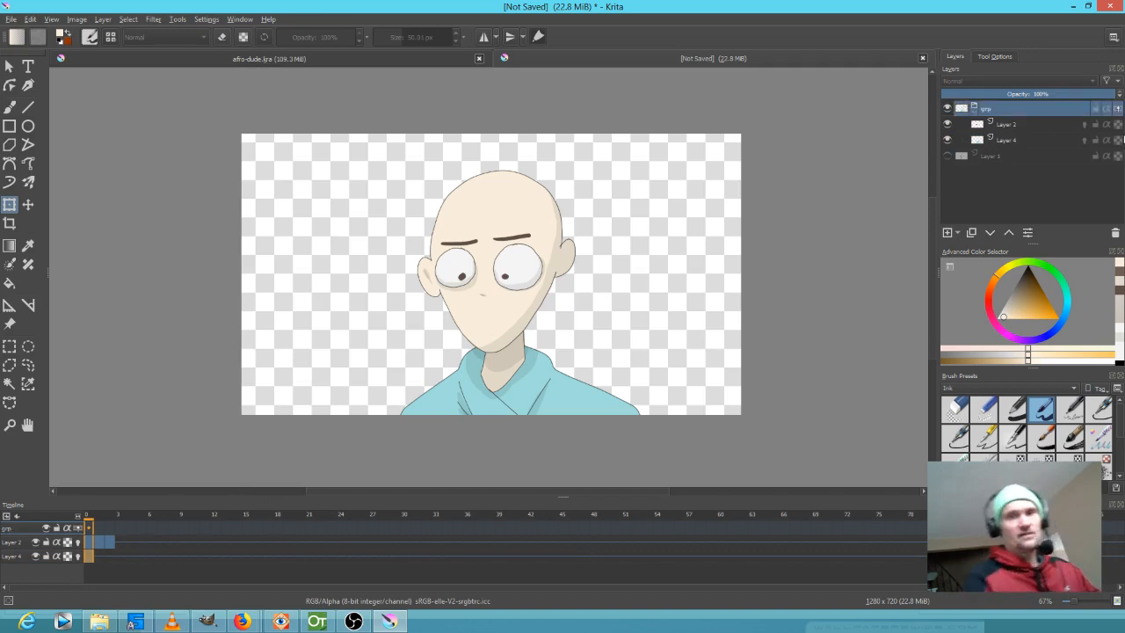
- Scale down the grp group on frame 0 and move it down to the canvas's lower edge
left_click(505, 272)
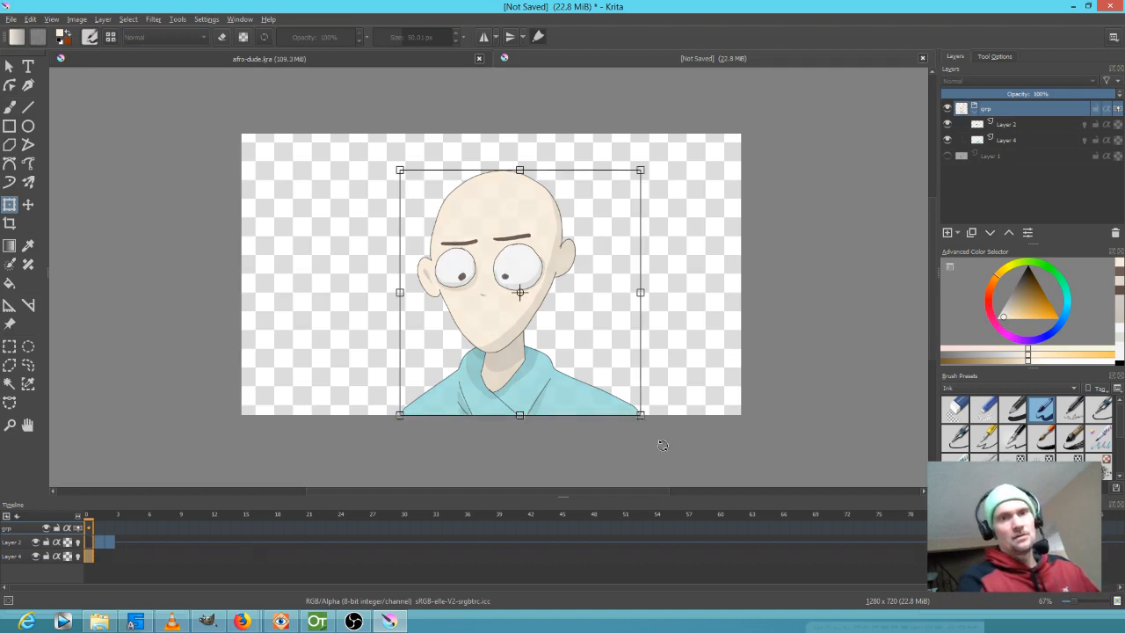
left_click_drag(640, 416, 619, 395)
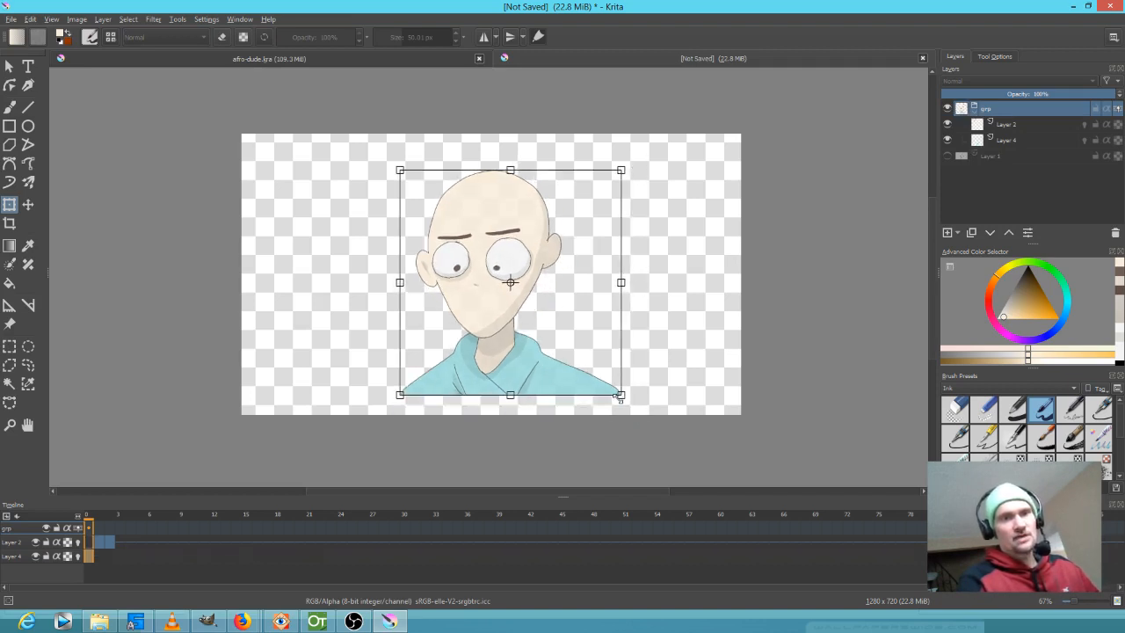
left_click_drag(509, 371, 501, 397)
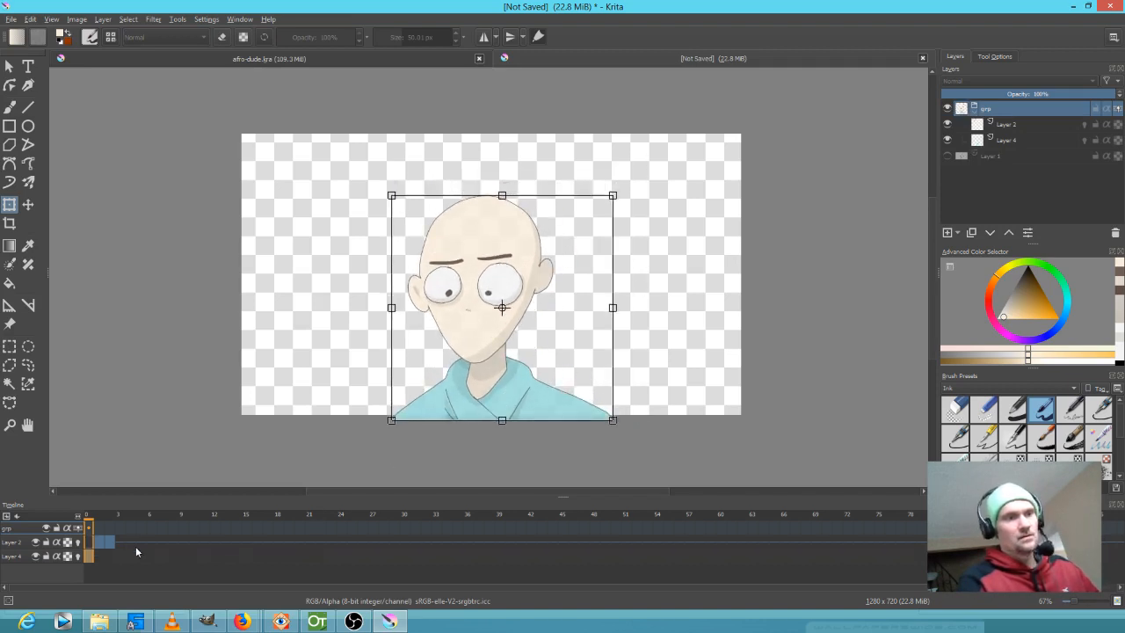
- On frame 1, scale down the head on Layer 2 and place it on the neck of the smaller body
left_click(101, 528)
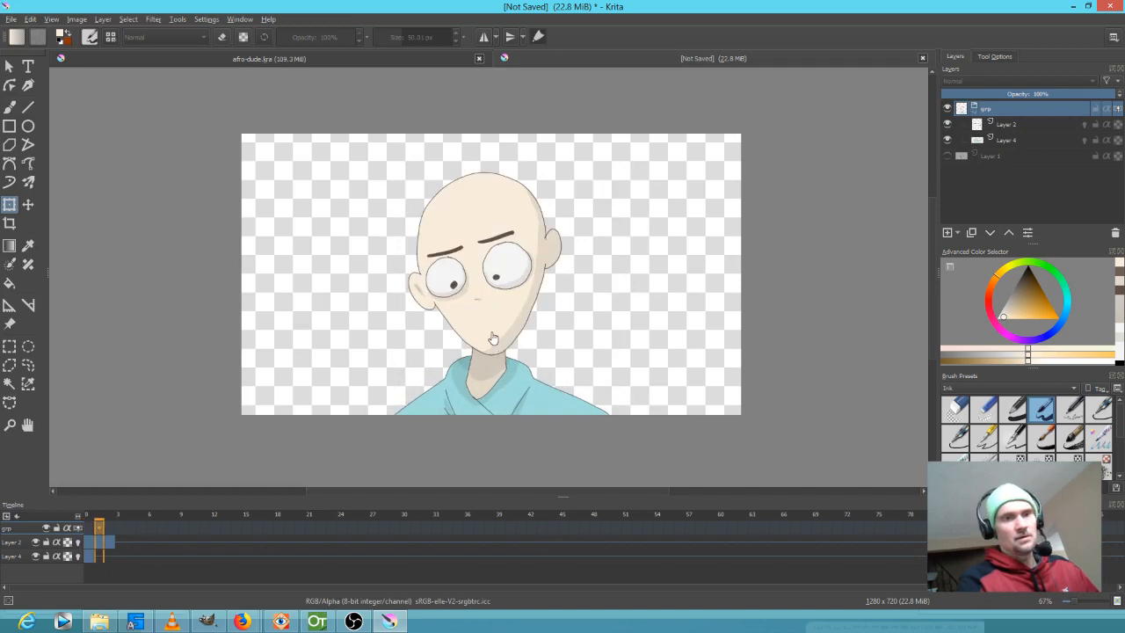
left_click(491, 384)
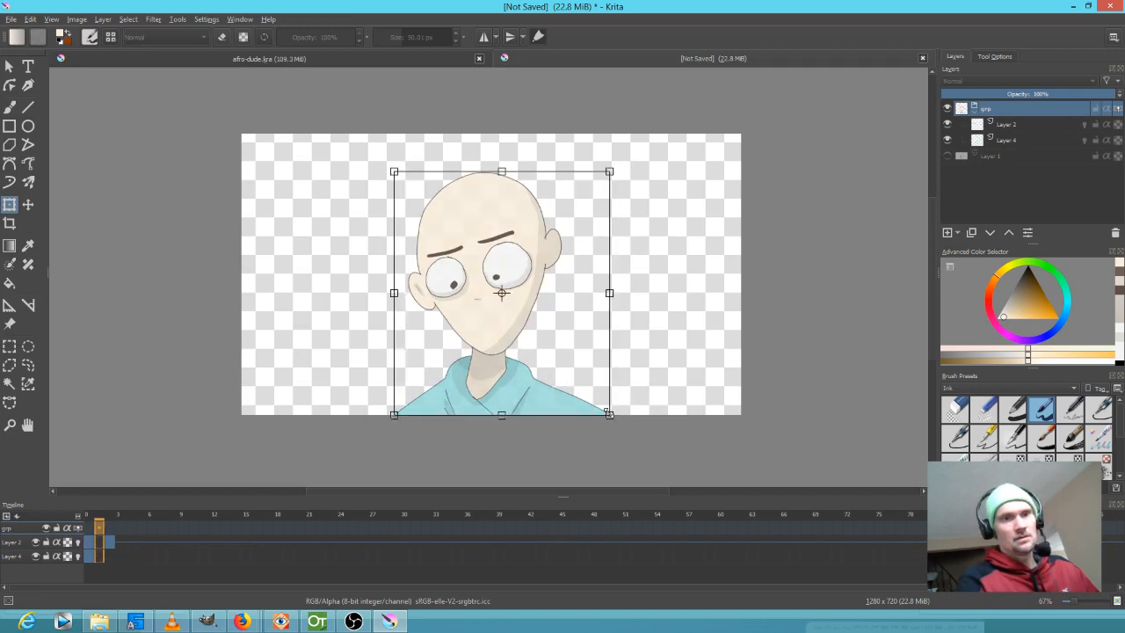
left_click(1016, 128)
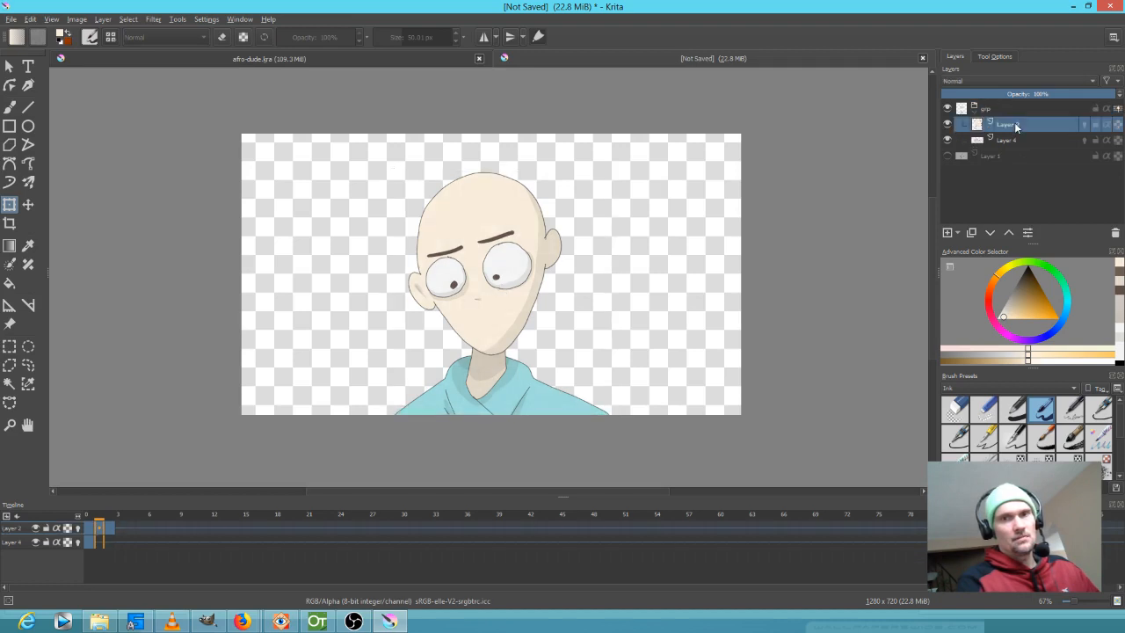
left_click(464, 302)
left_click_drag(563, 357, 512, 323)
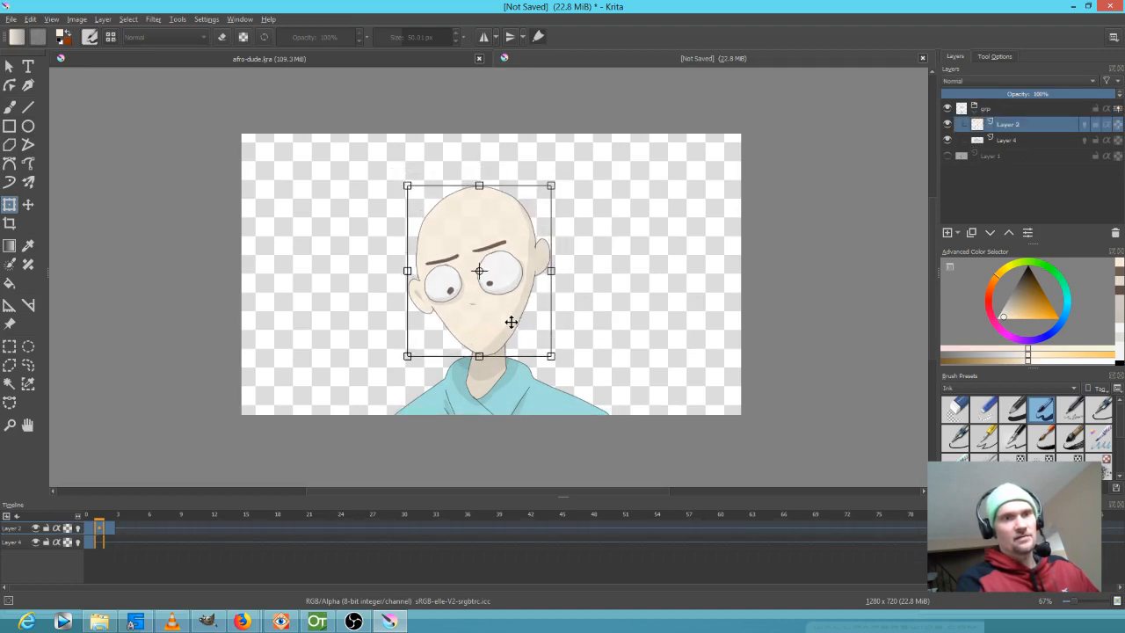
- Scale up the grp group slightly on frame 1 and more strongly on frame 2
left_click(994, 109)
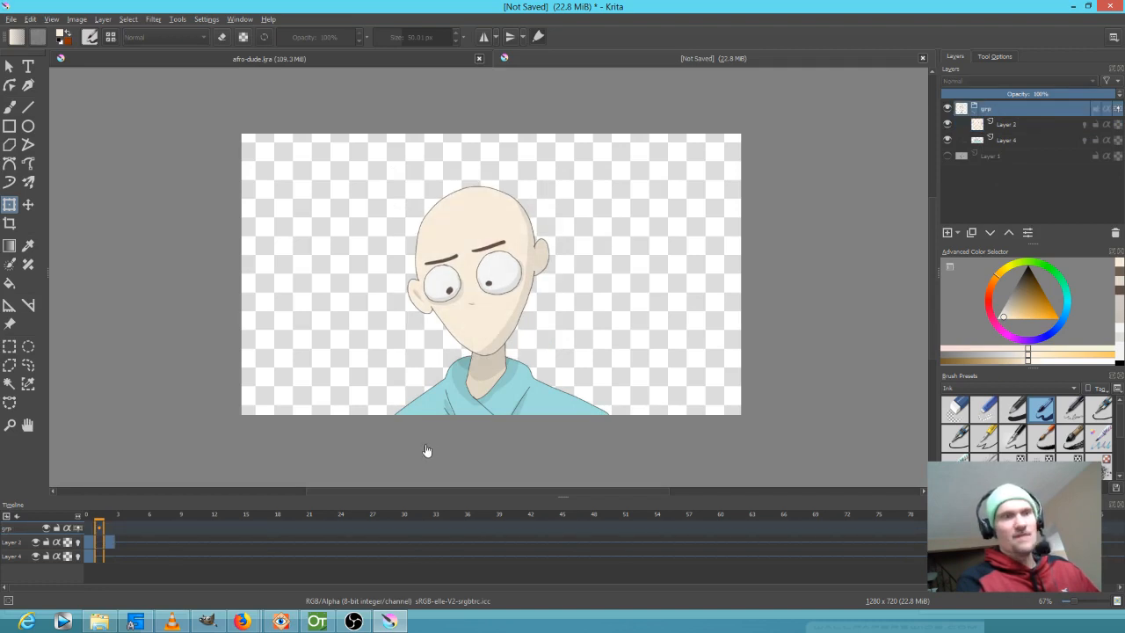
left_click(496, 395)
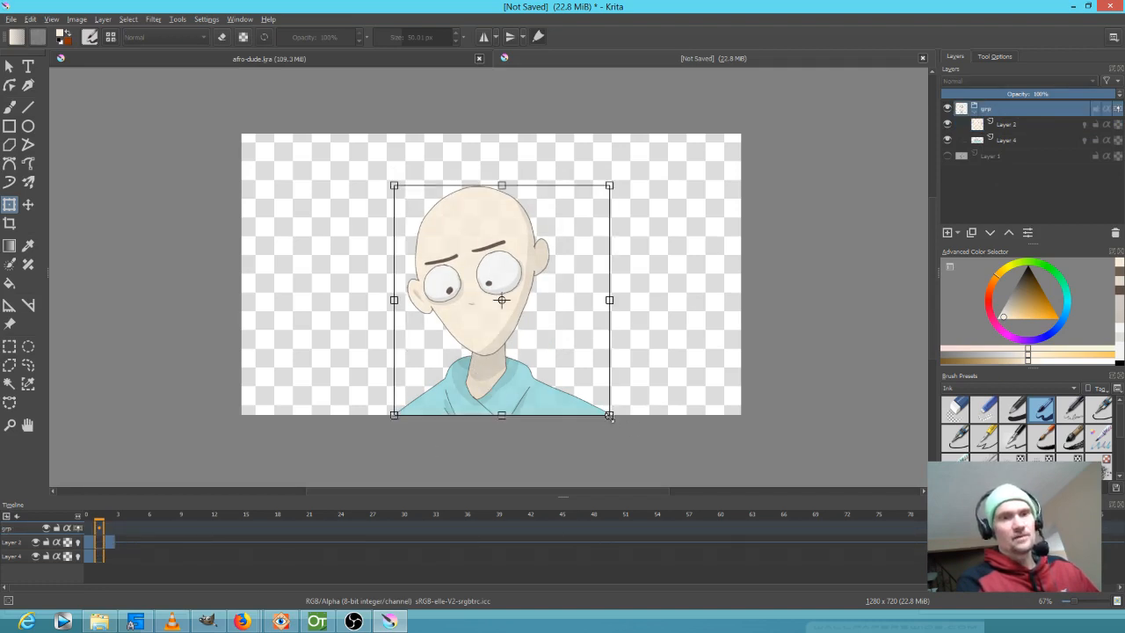
mouse_move(610, 414)
left_mouse_down()
mouse_move(623, 428)
mouse_move(596, 412)
left_mouse_up()
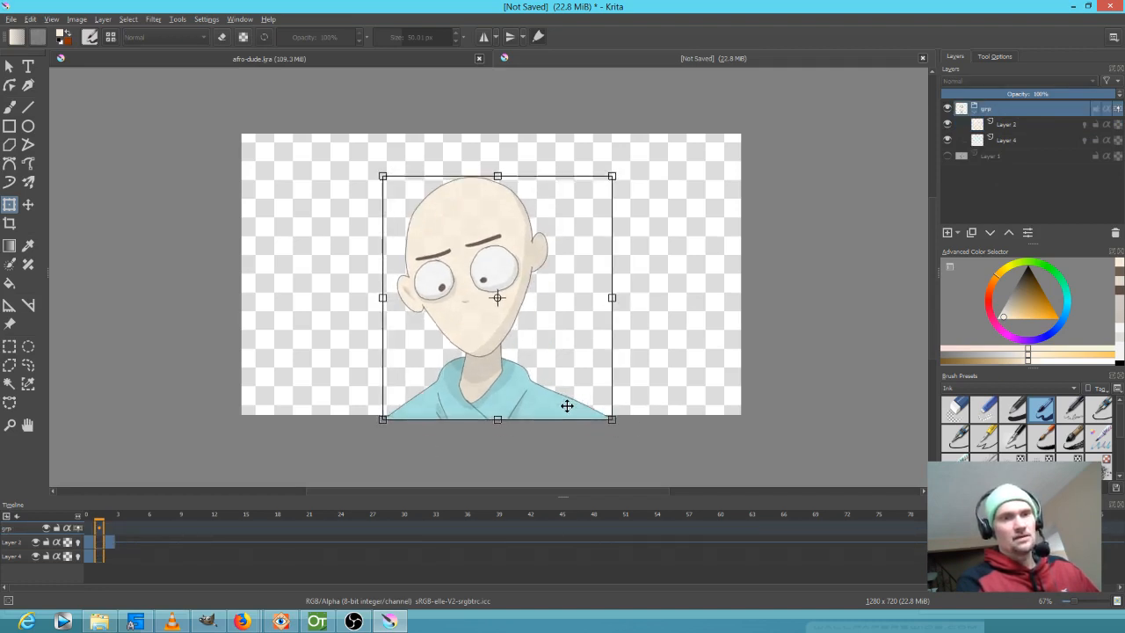
left_click(109, 523)
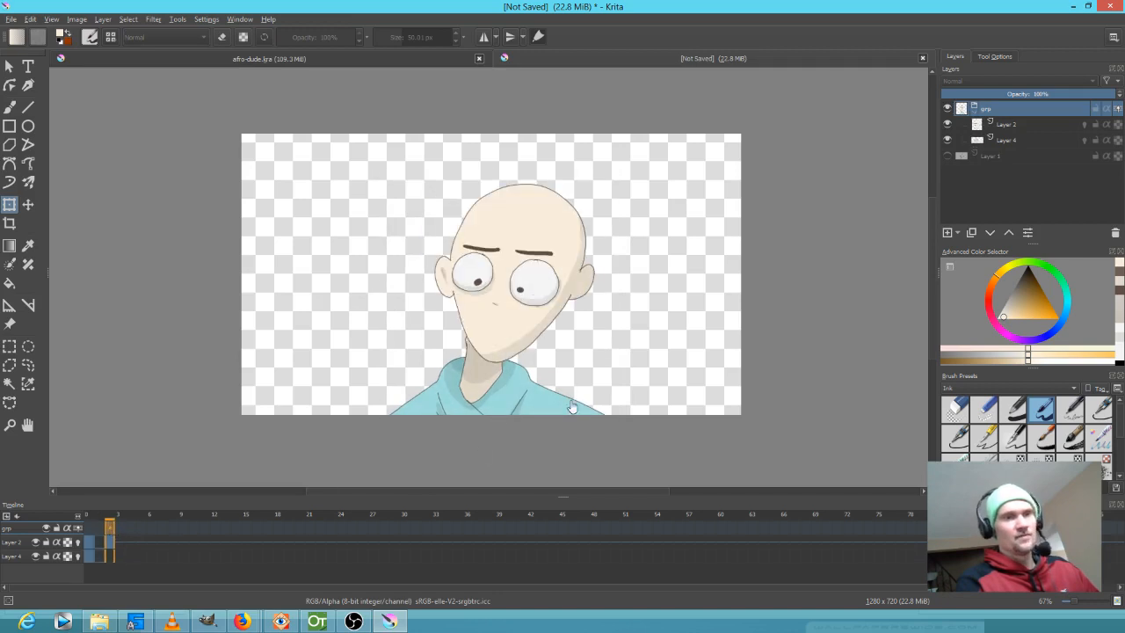
mouse_move(606, 416)
left_mouse_down()
mouse_move(627, 438)
mouse_move(557, 409)
left_mouse_up()
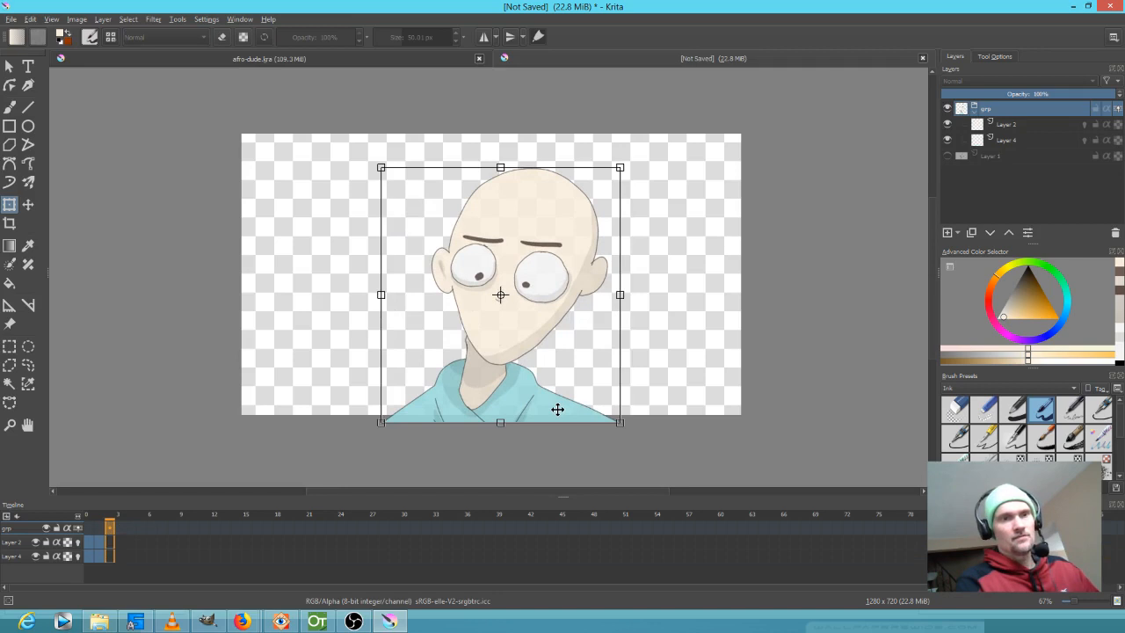
- On frame 1, scale down the head on Layer 2 slightly and lower it further onto the neck
left_click(100, 540)
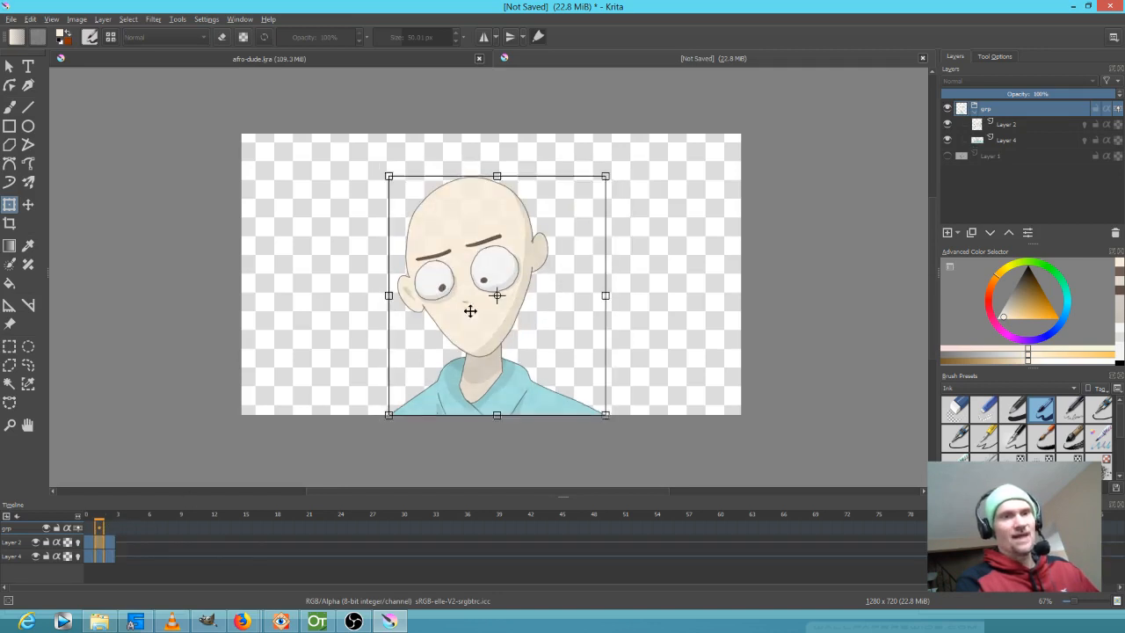
left_click_drag(605, 415, 600, 407)
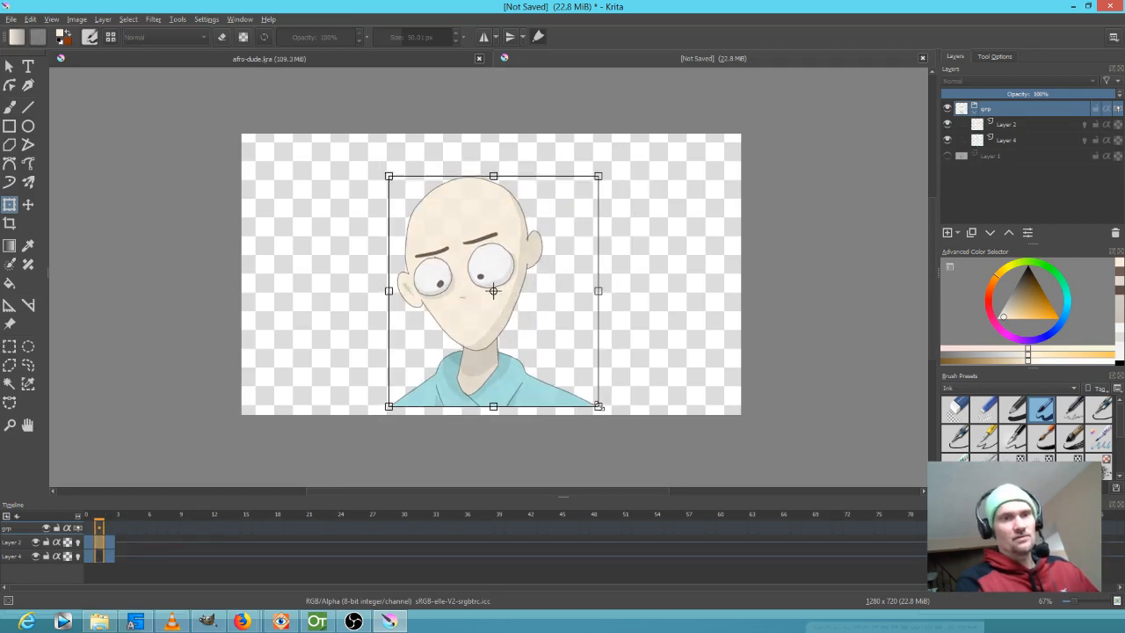
left_click(29, 542)
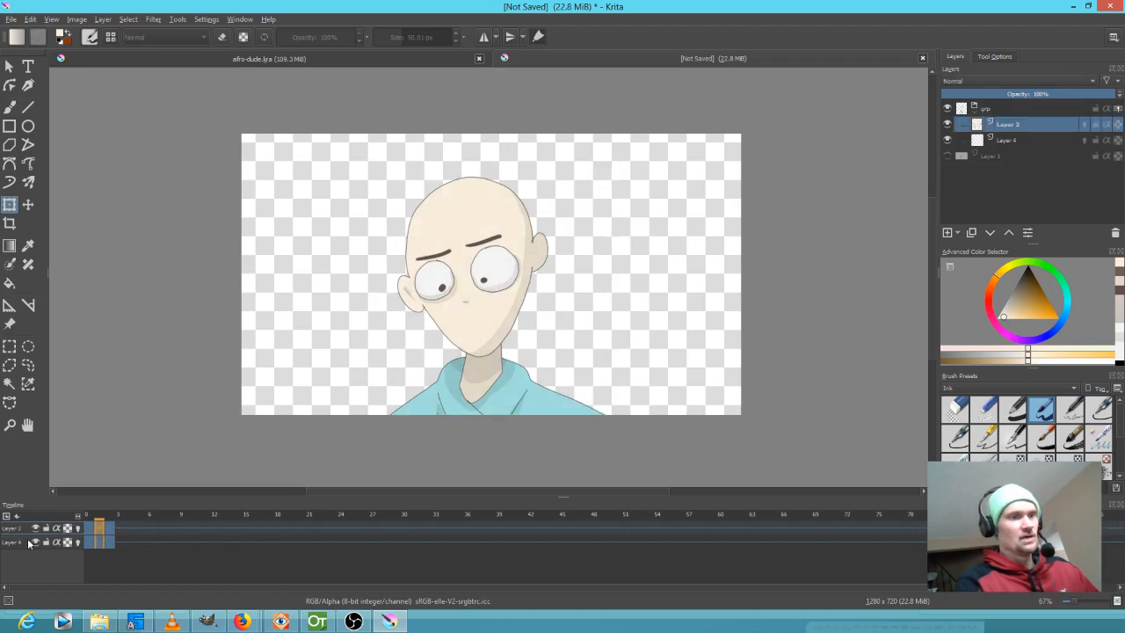
left_click(493, 296)
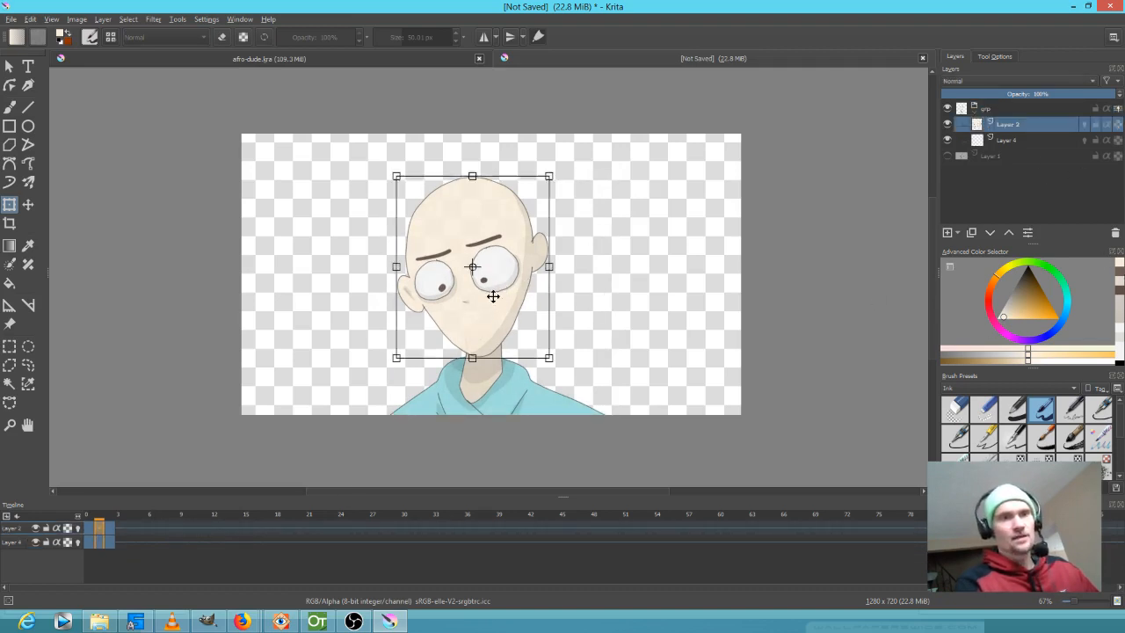
left_click_drag(549, 357, 546, 355)
left_click_drag(496, 312, 495, 325)
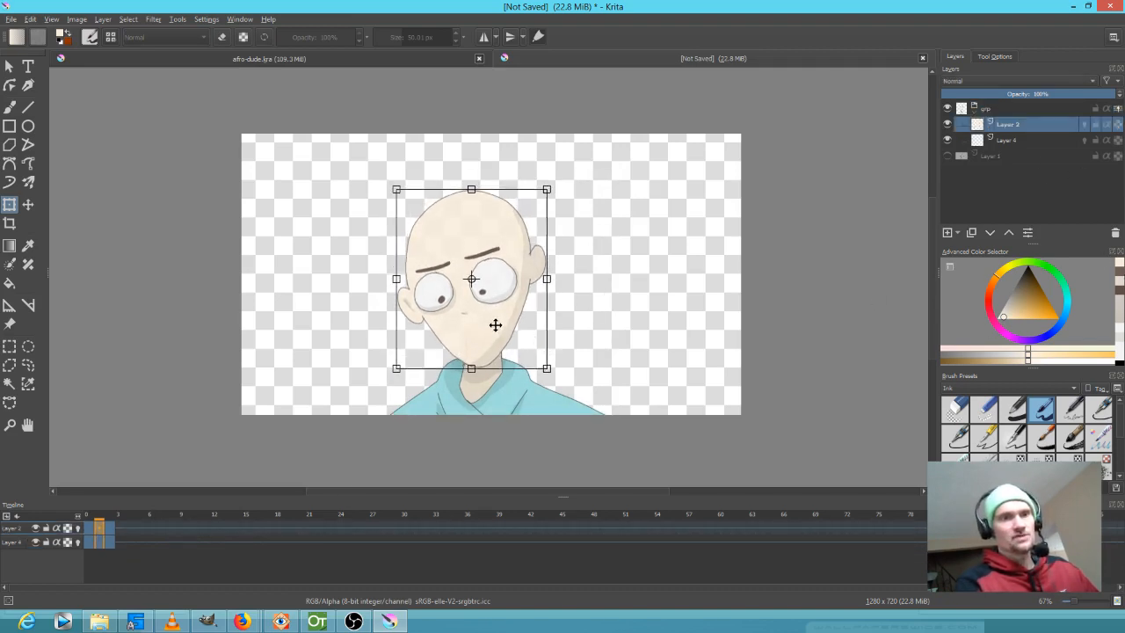
- On frame 2, scale down the head on Layer 2 and reposition it over the neck
left_click(109, 530)
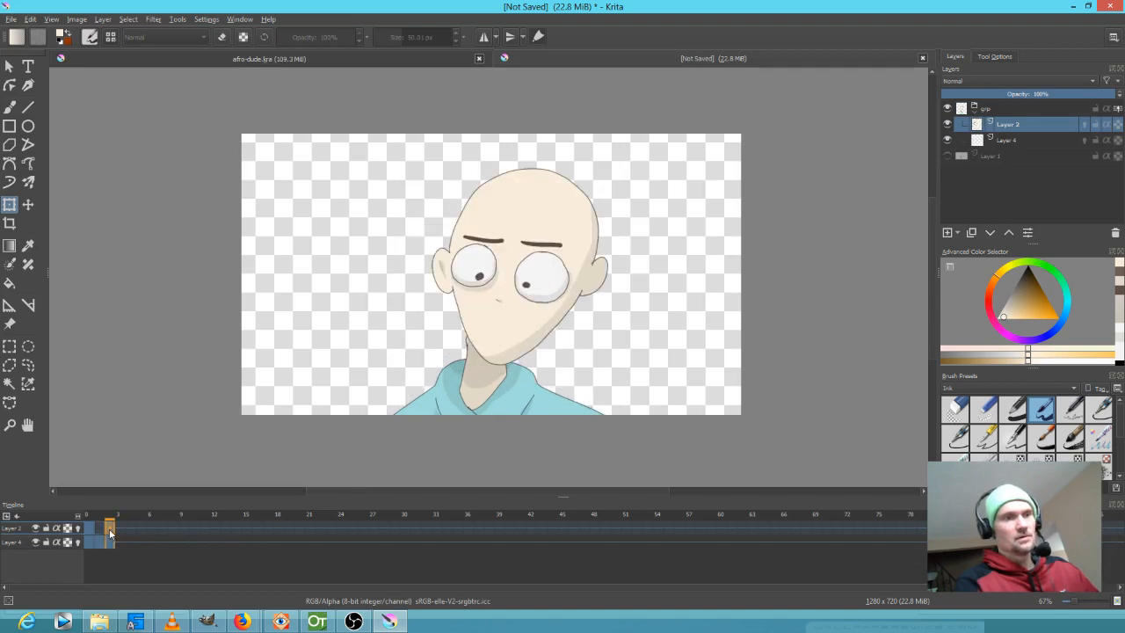
left_click(520, 310)
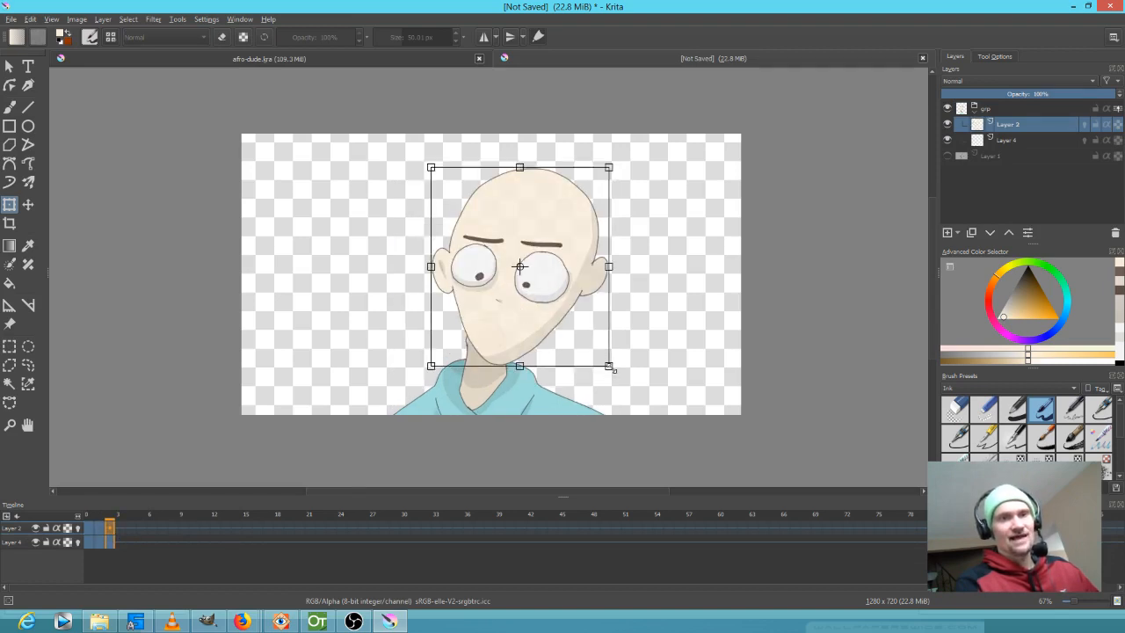
left_click_drag(610, 369, 591, 348)
left_click_drag(539, 309, 525, 333)
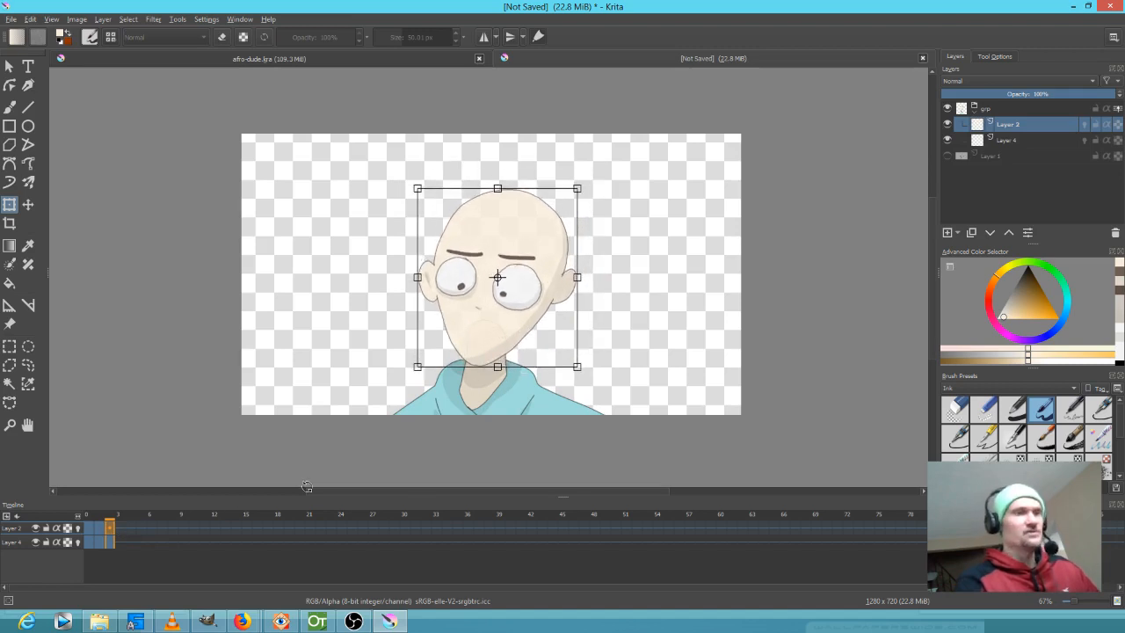
- Enlarge the whole grp group on frame 2 and shift it slightly down past the canvas's lower edge
left_click(1005, 110)
mouse_move(110, 527)
left_mouse_down()
mouse_move(91, 527)
mouse_move(110, 527)
left_mouse_up()
left_click(588, 236)
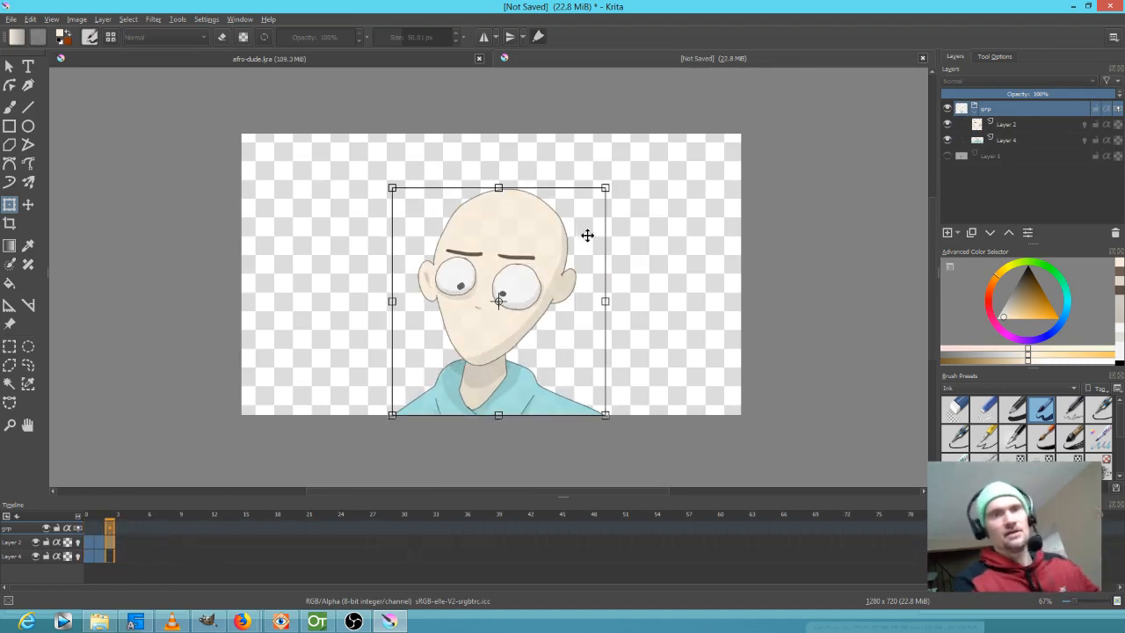
left_click_drag(605, 187, 632, 168)
left_click_drag(542, 255, 537, 261)
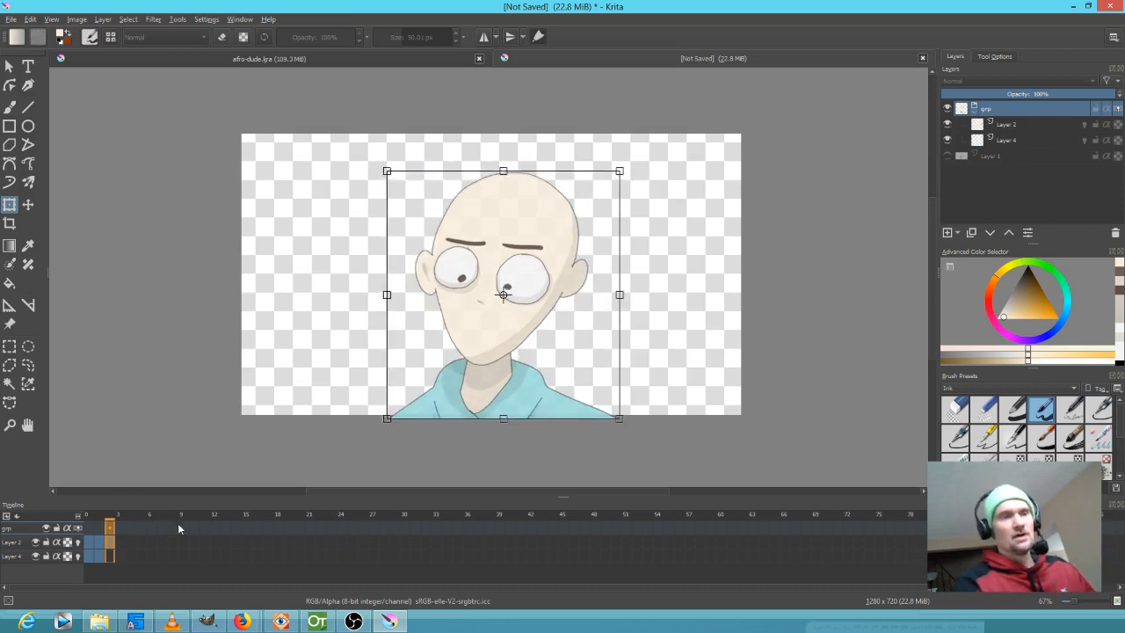
- Step back and forth through frames 0 to 2 to examine how the grp group's poses change
left_click(86, 528)
left_click(120, 545)
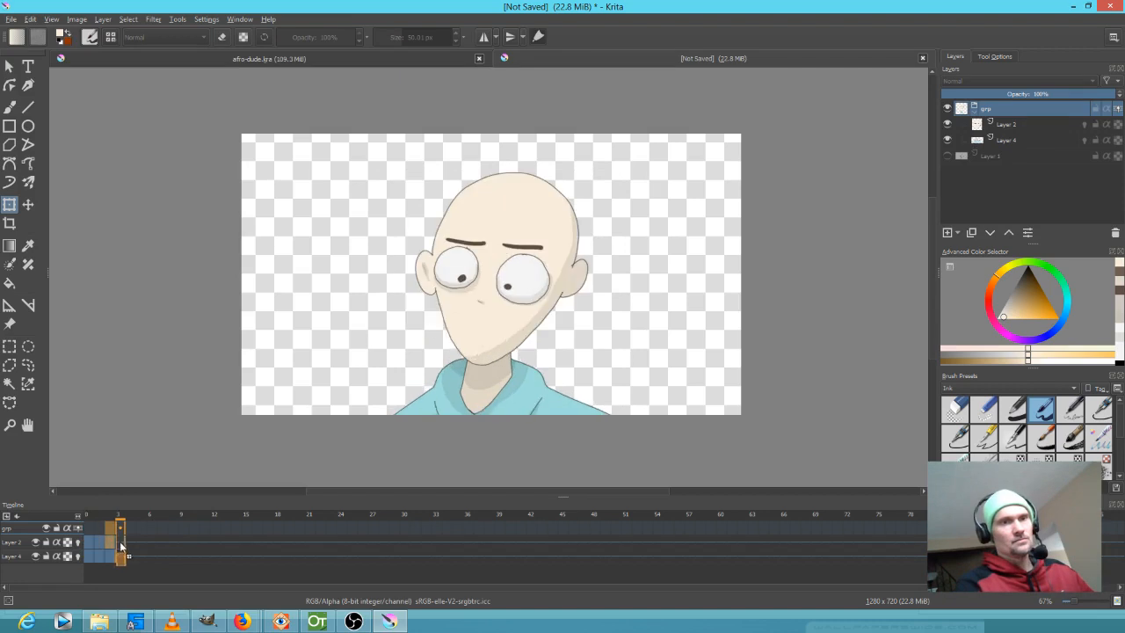
left_click_drag(112, 546, 110, 544)
key("Left")
key("Left")
key("Right")
key("Right")
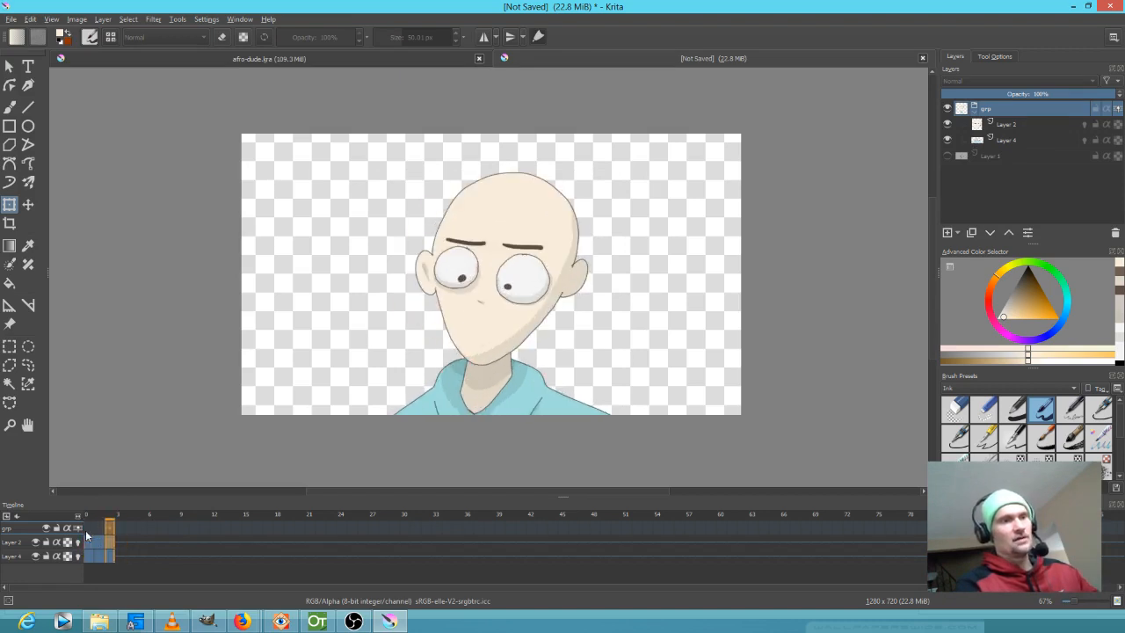
left_click(98, 527)
left_click(89, 528)
left_click(98, 529)
mouse_move(98, 527)
left_mouse_down()
mouse_move(109, 528)
mouse_move(81, 530)
left_mouse_up()
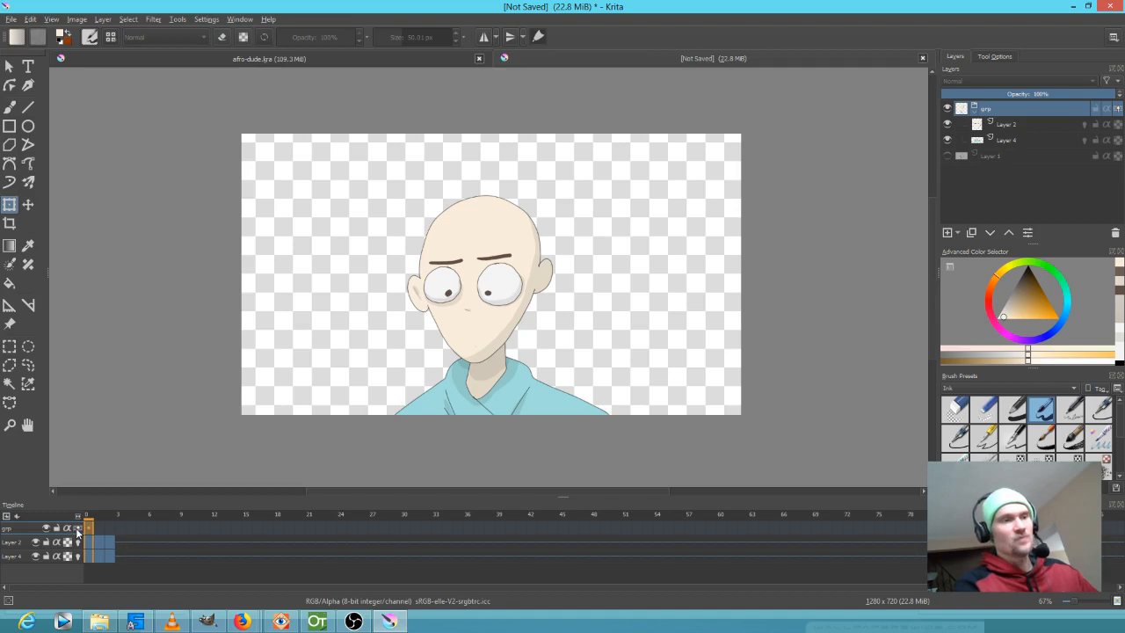
mouse_move(90, 529)
left_mouse_down()
mouse_move(110, 529)
mouse_move(79, 528)
left_mouse_up()
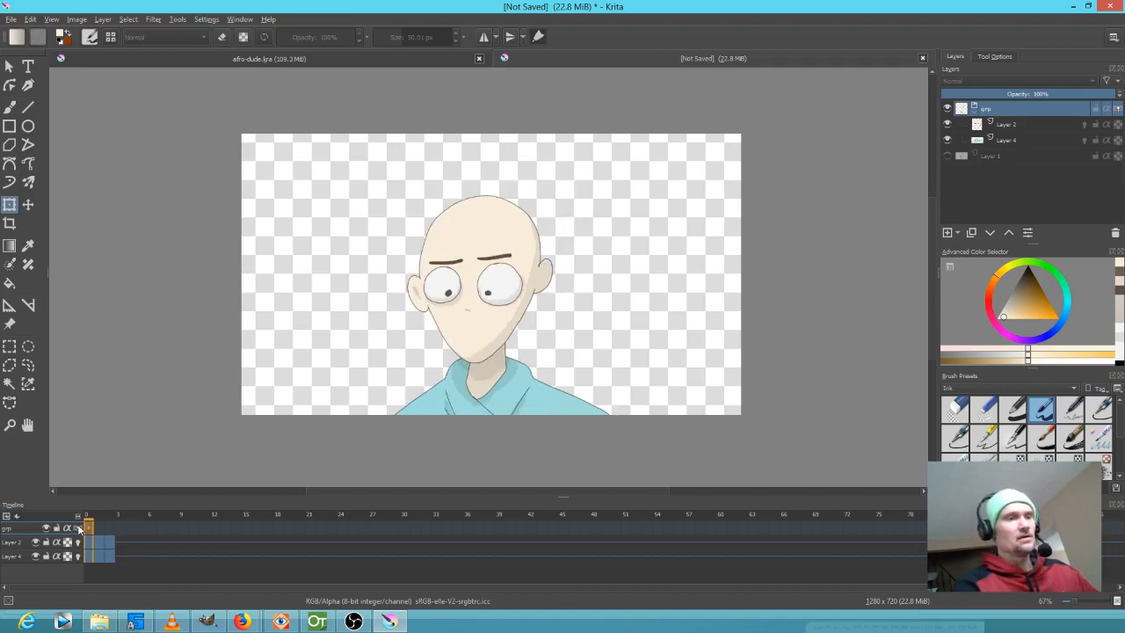
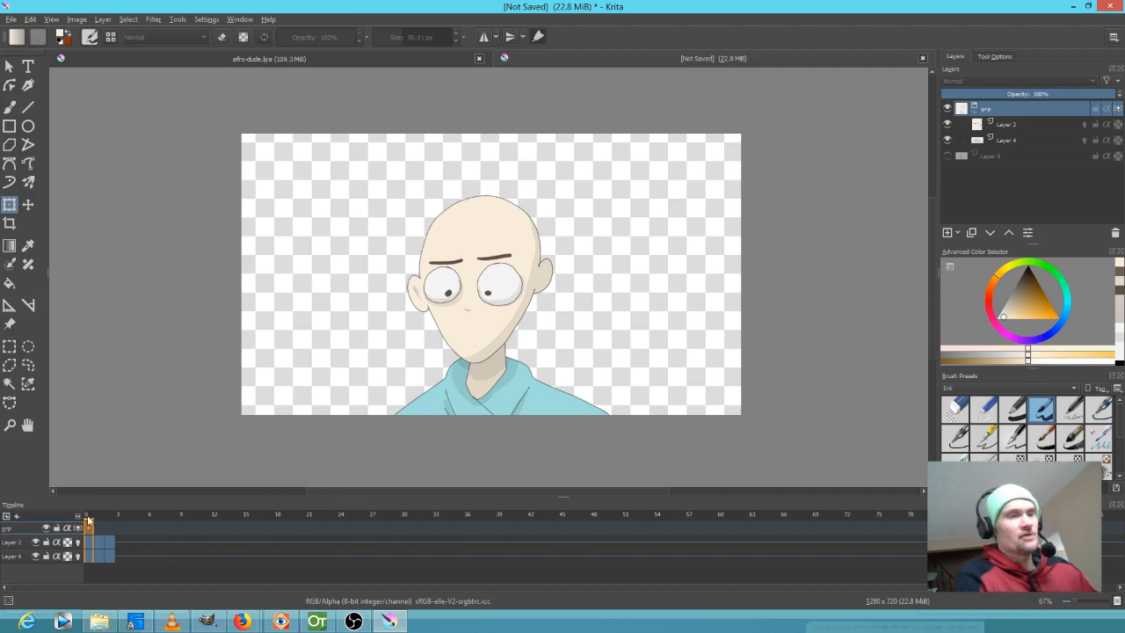
mouse_move(90, 523)
left_mouse_down()
mouse_move(101, 524)
mouse_move(75, 521)
left_mouse_up()
key("space")
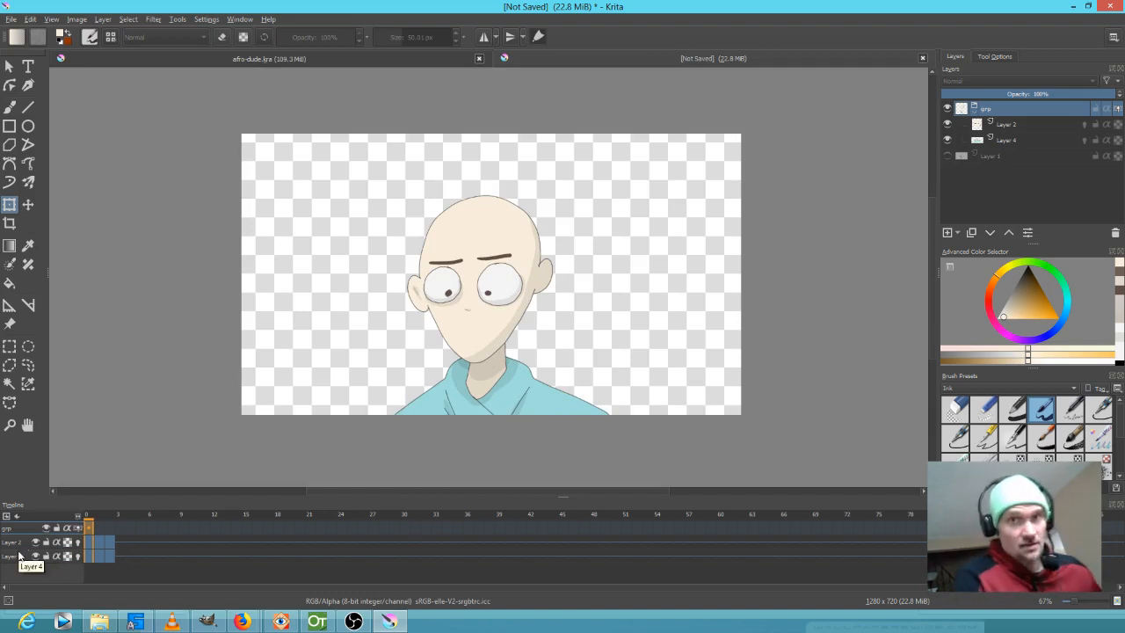
- Move the Layer 2 and Layer 4 keyframes from frames 1 and 2 to frames 6 and 7, and copy the frame 7 pair to frame 1
left_click(99, 540)
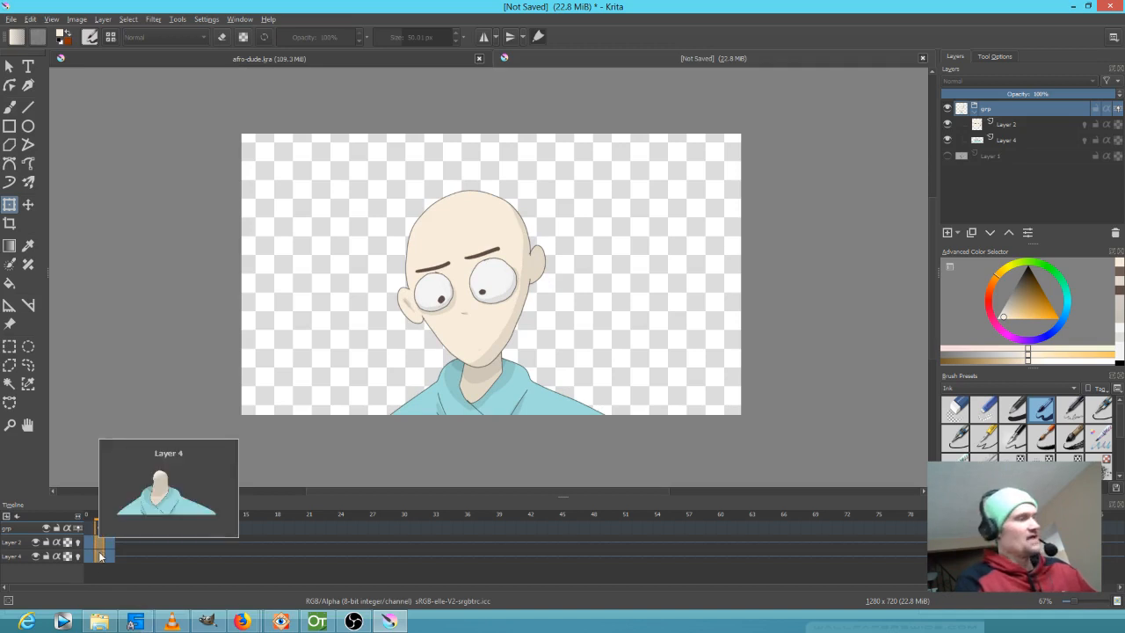
left_click_drag(115, 555, 149, 554)
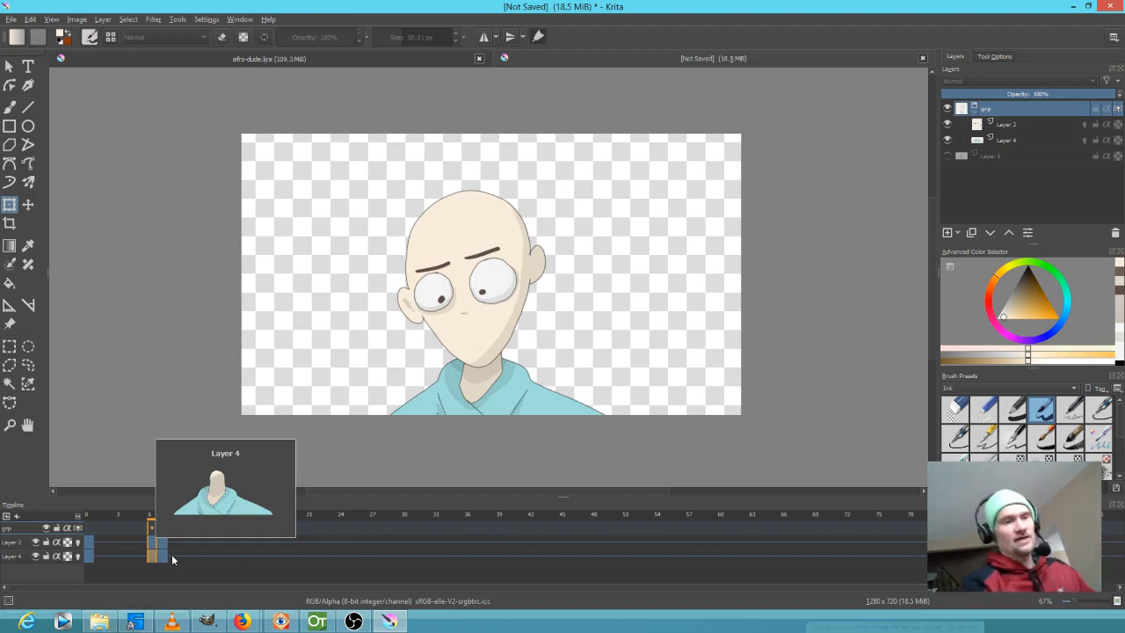
left_click(166, 539)
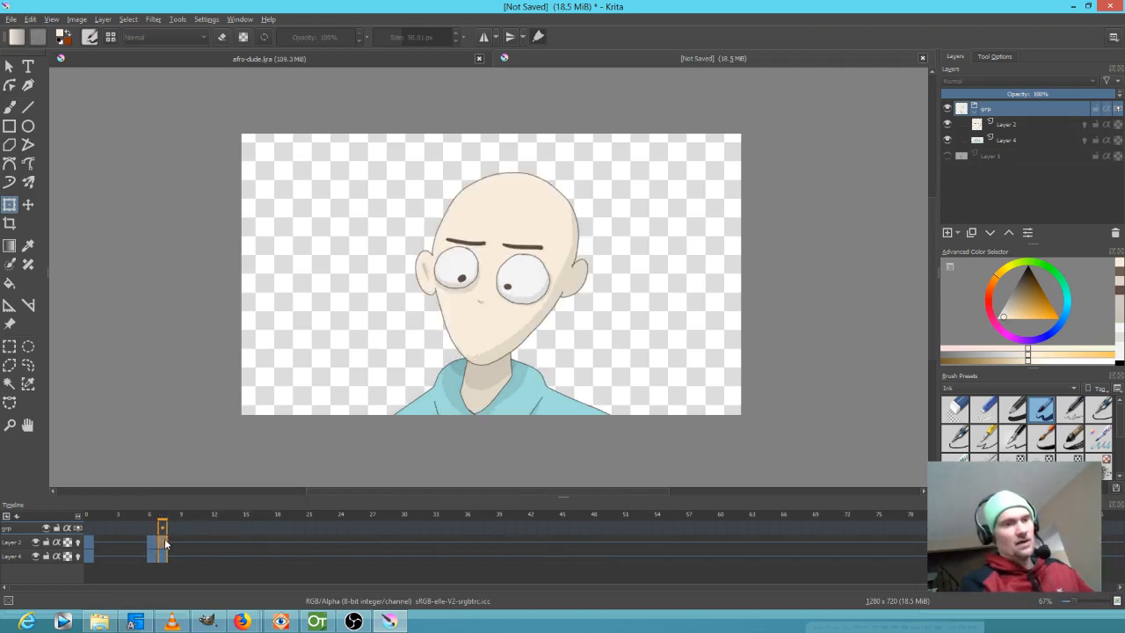
mouse_move(163, 539)
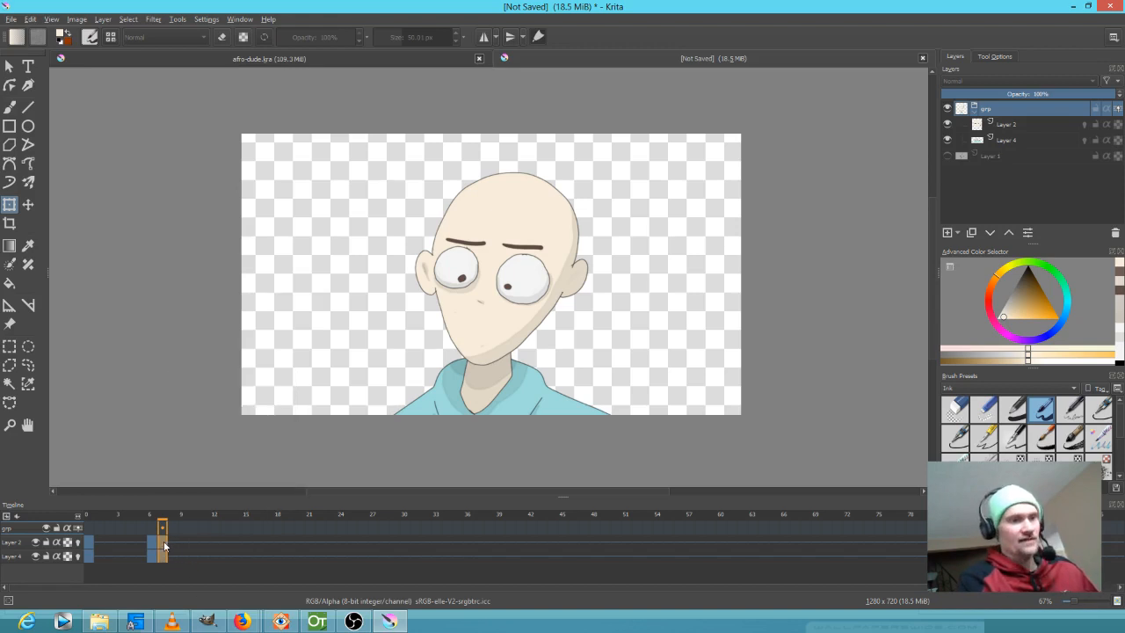
left_click_drag(159, 549, 102, 541)
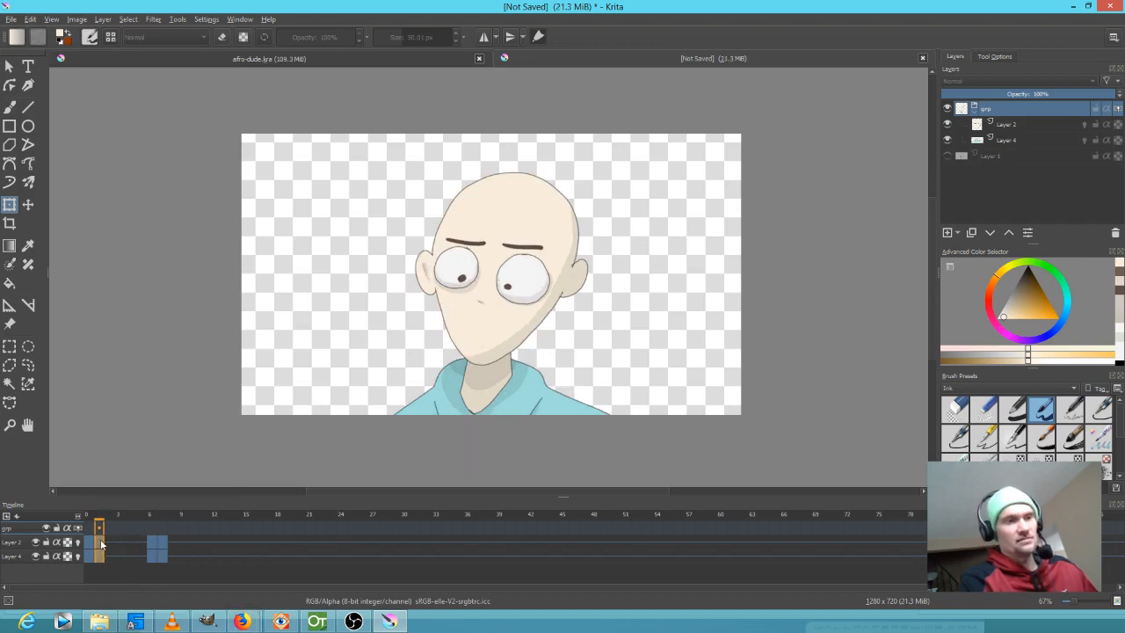
left_click_drag(116, 541, 112, 551)
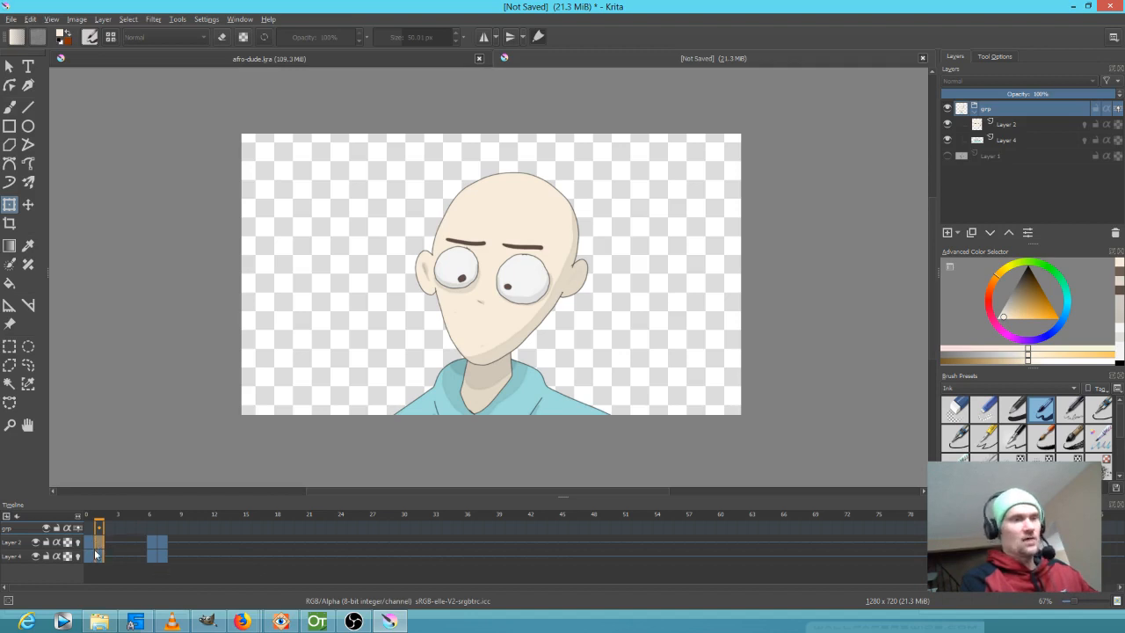
- On frame 1, rotate the head on Layer 2 counterclockwise and move it down onto the neck
left_click(20, 543)
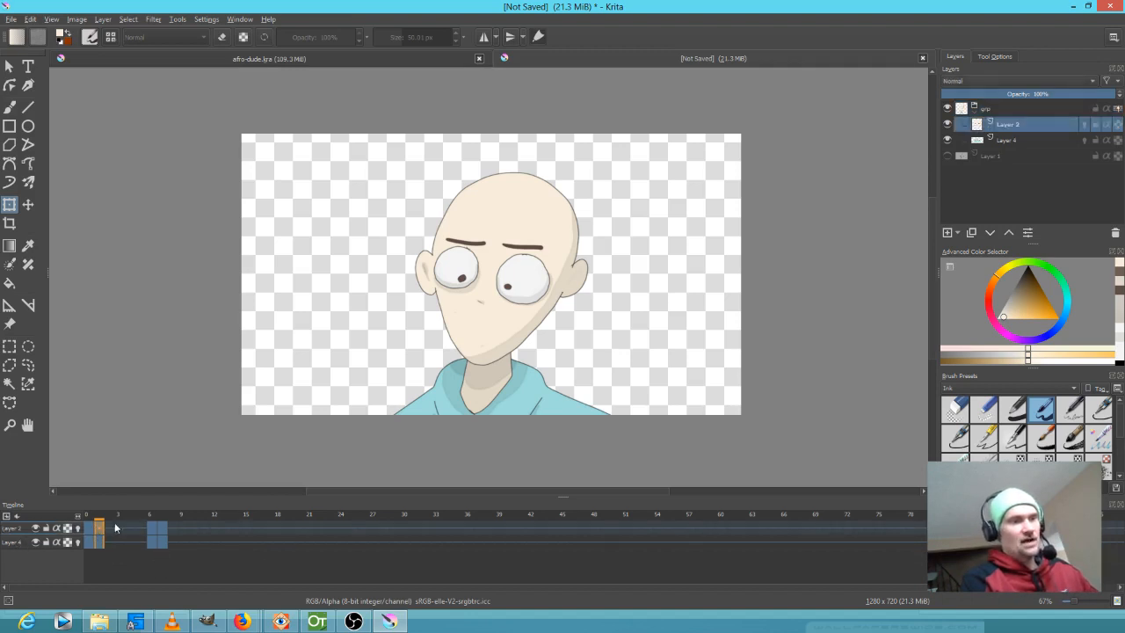
left_click(10, 201)
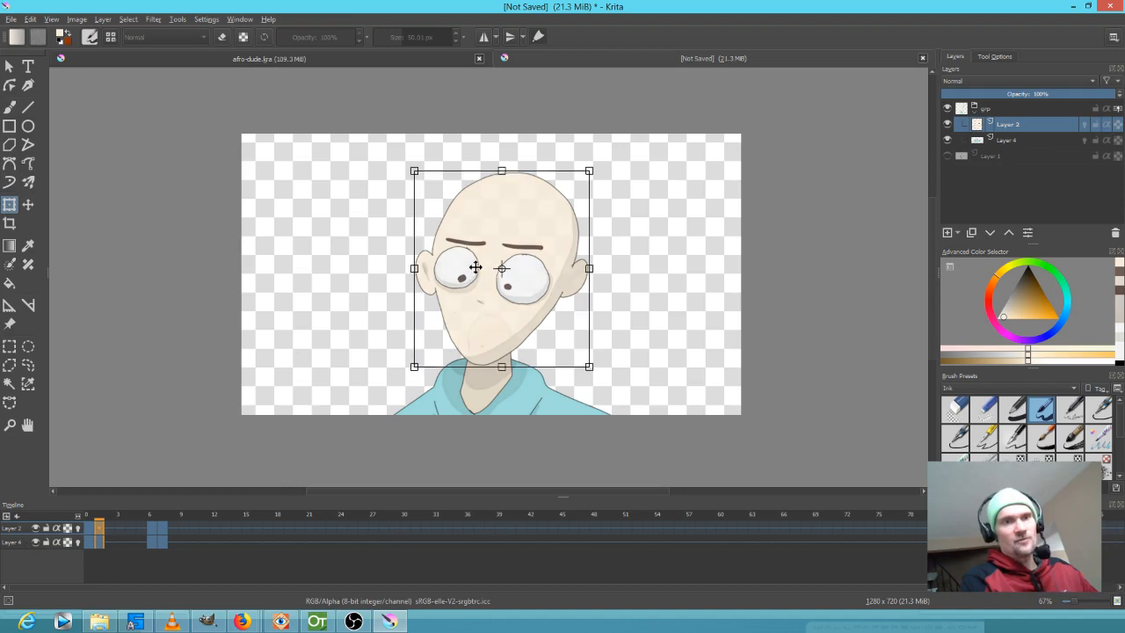
left_click_drag(618, 377, 642, 337)
left_click_drag(525, 304, 502, 319)
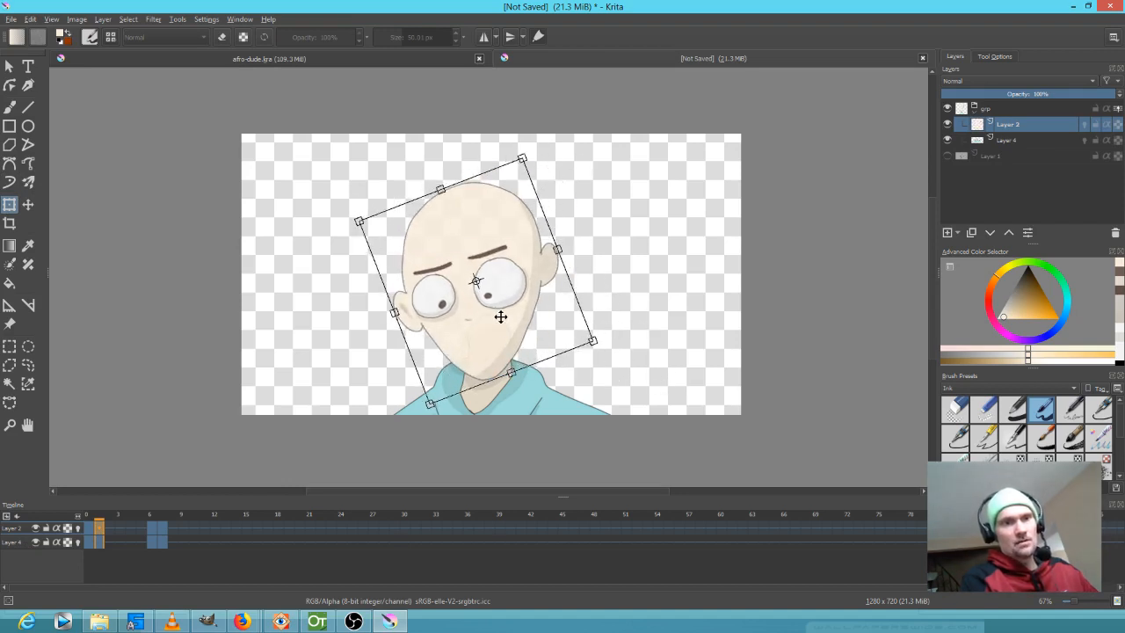
- Select the grp group and compare its poses on frames 0 and 1
left_click(986, 110)
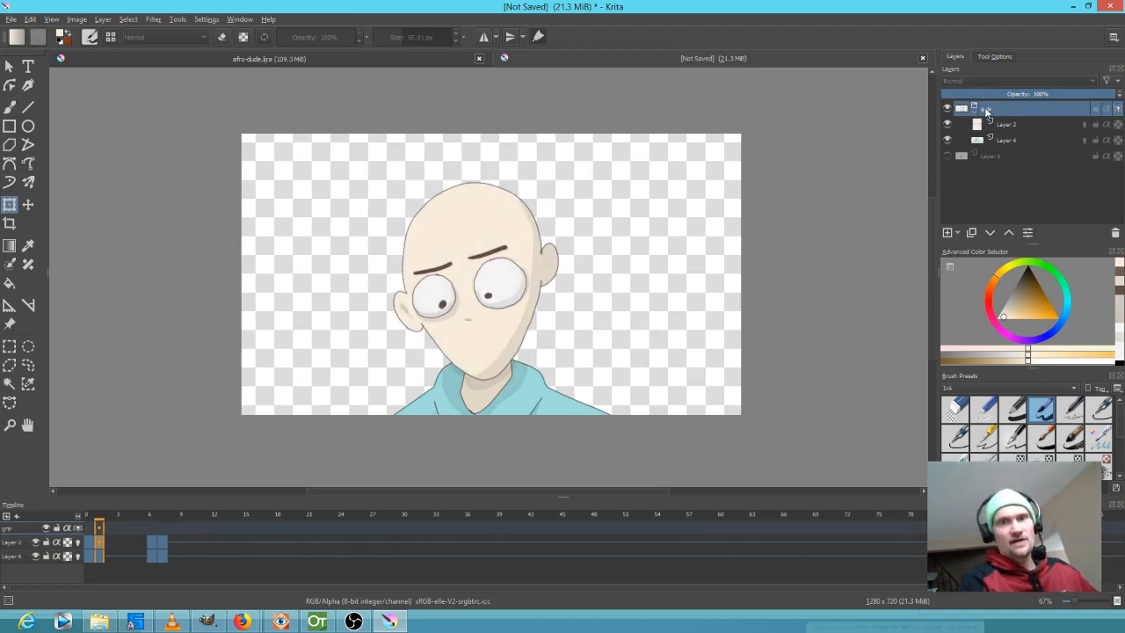
mouse_move(100, 527)
left_mouse_down()
mouse_move(150, 528)
mouse_move(173, 546)
mouse_move(91, 541)
left_mouse_up()
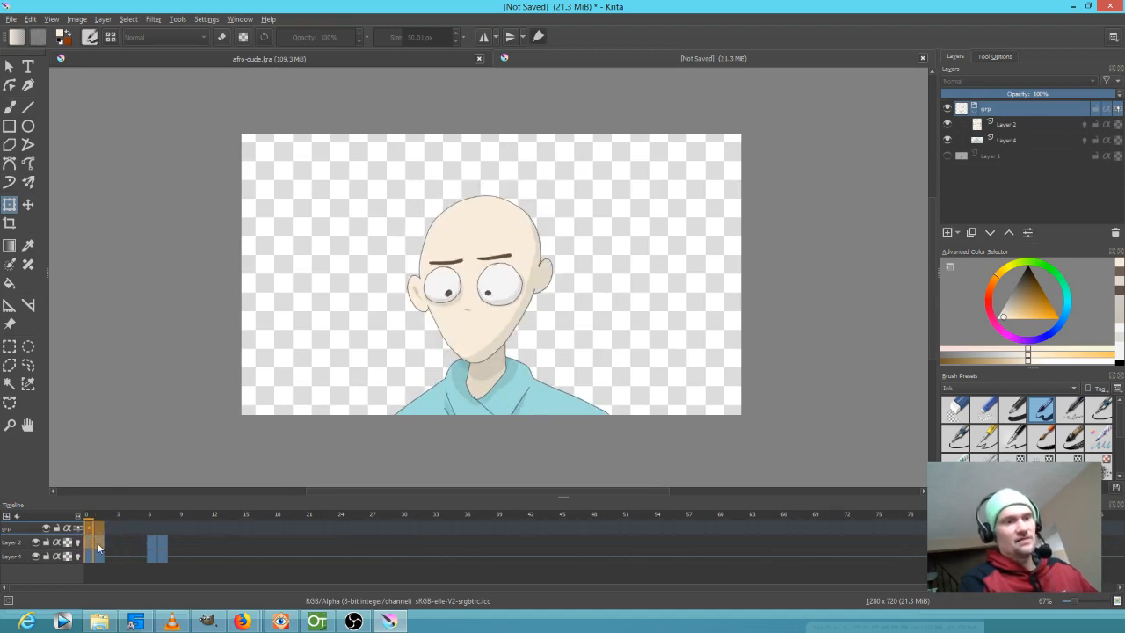
left_click(99, 548)
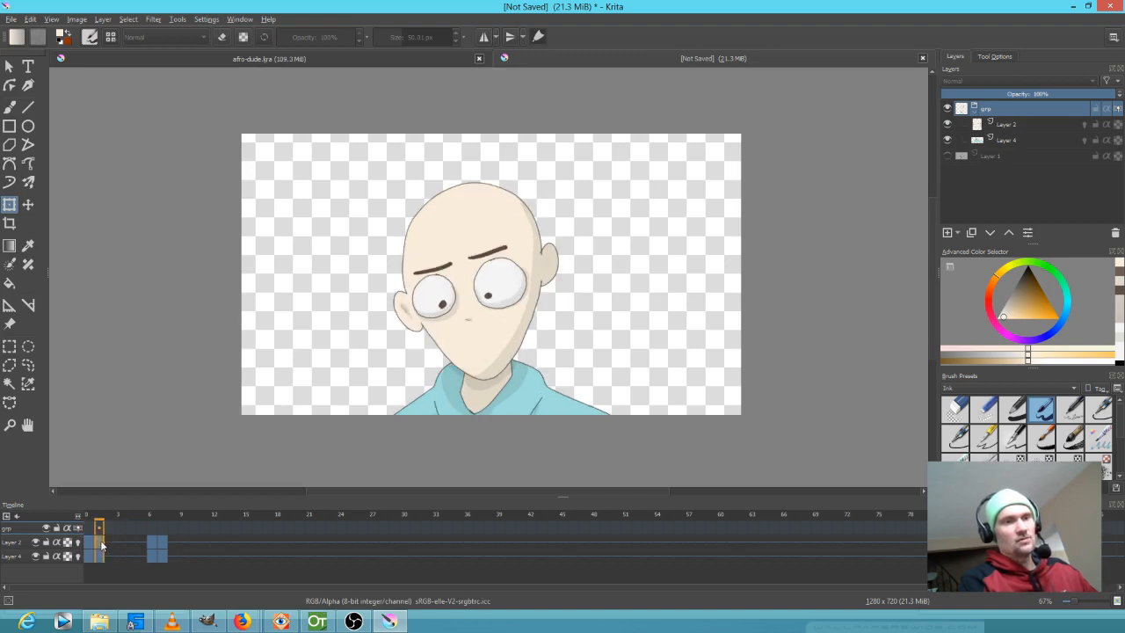
mouse_move(100, 531)
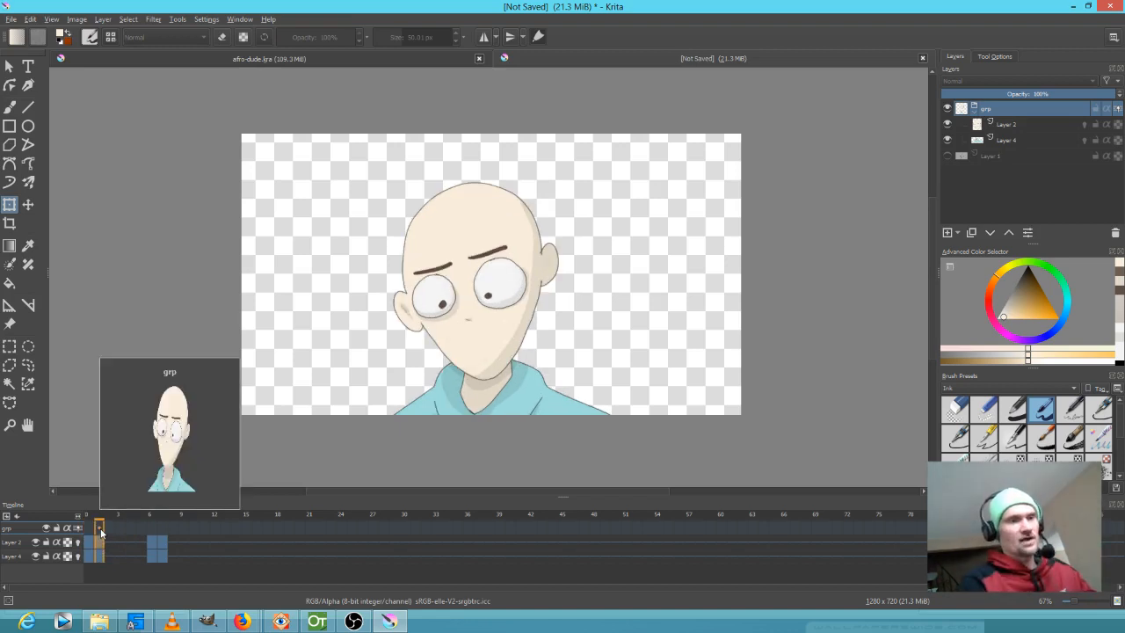
left_click(99, 527)
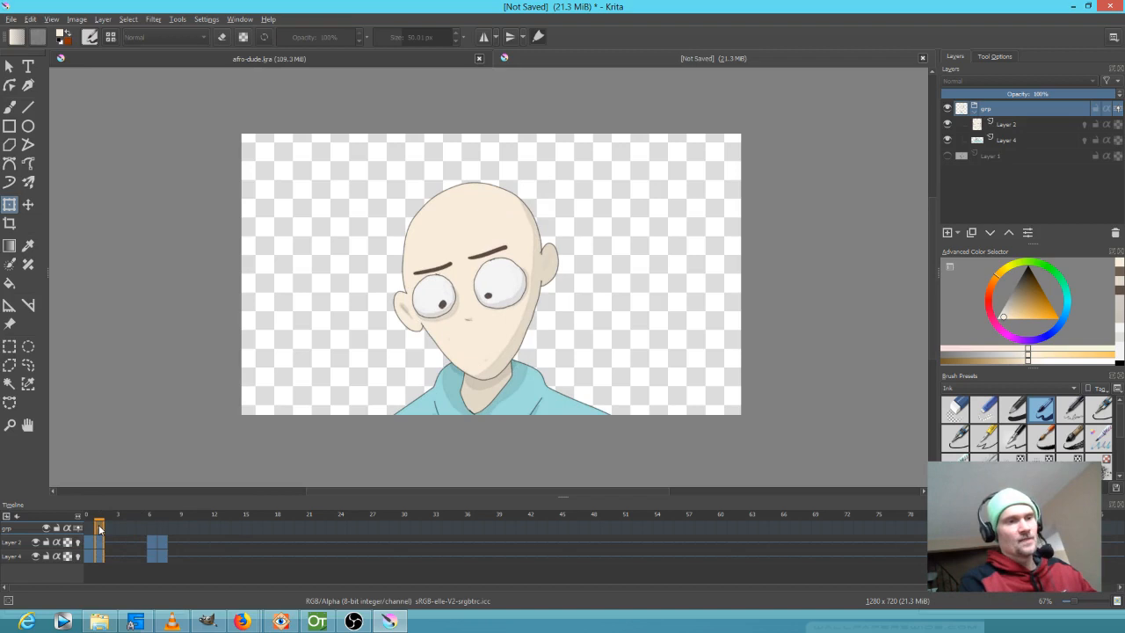
- On frame 1, transform the whole grp group, scaling the head and body down slightly and keeping them on the canvas's lower edge
left_click(638, 364)
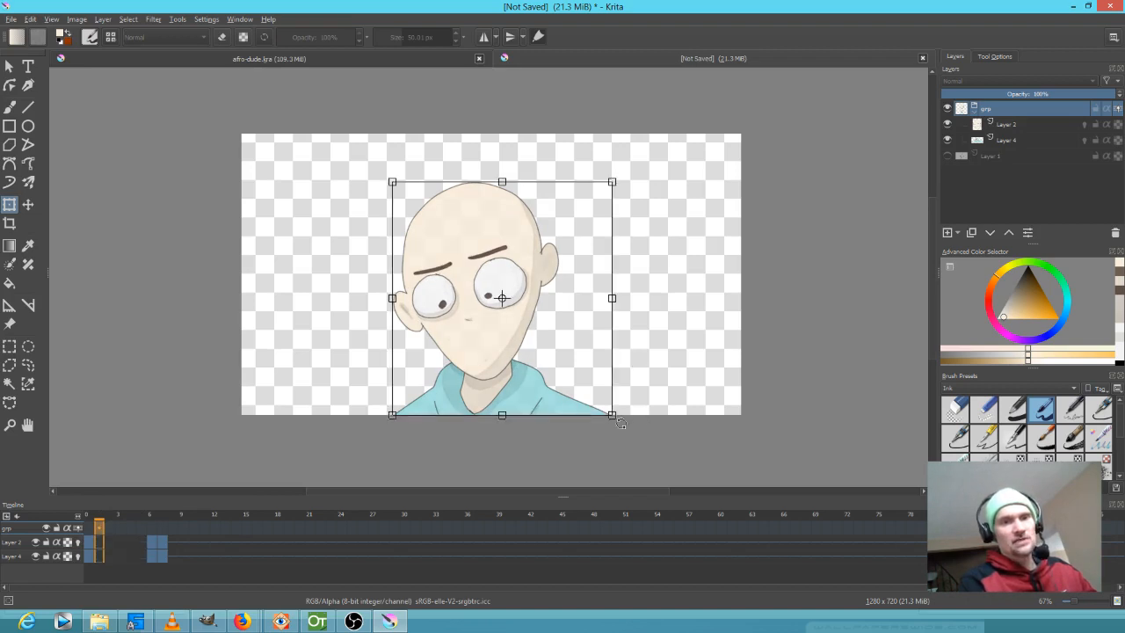
left_click_drag(513, 362, 513, 381)
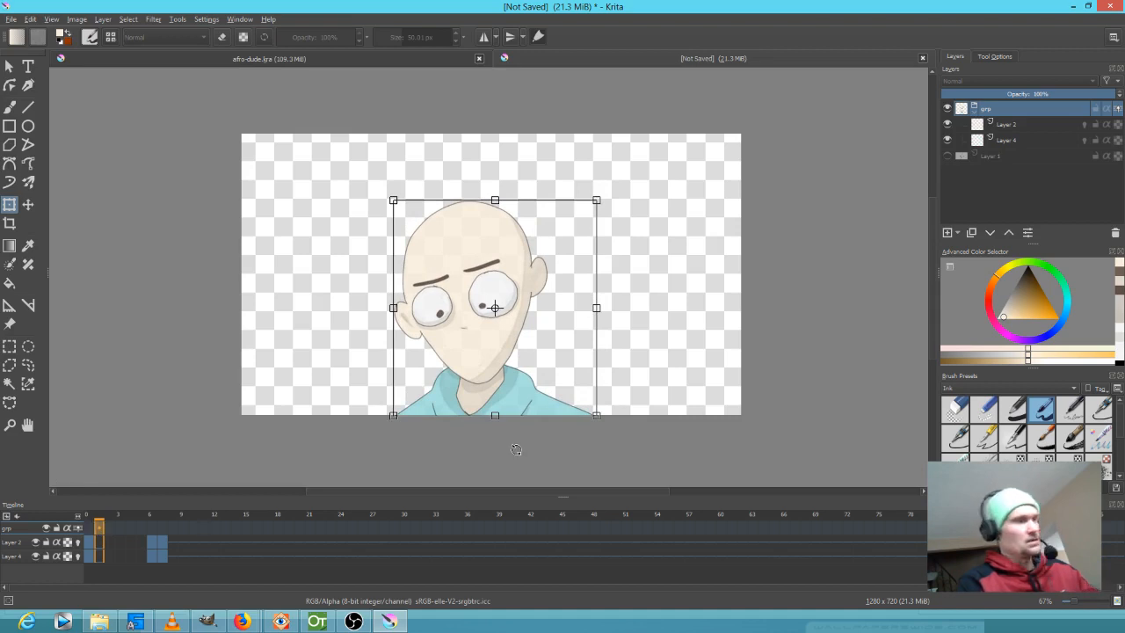
key("Return")
mouse_move(101, 522)
left_mouse_down()
mouse_move(90, 524)
mouse_move(163, 523)
mouse_move(101, 522)
left_mouse_up()
- Move the Layer 2 and Layer 4 keyframes from frames 6 and 7 to frames 2 and 3, and scrub back to frame 0
left_click(154, 543)
left_click(151, 555)
left_click_drag(151, 560, 113, 559)
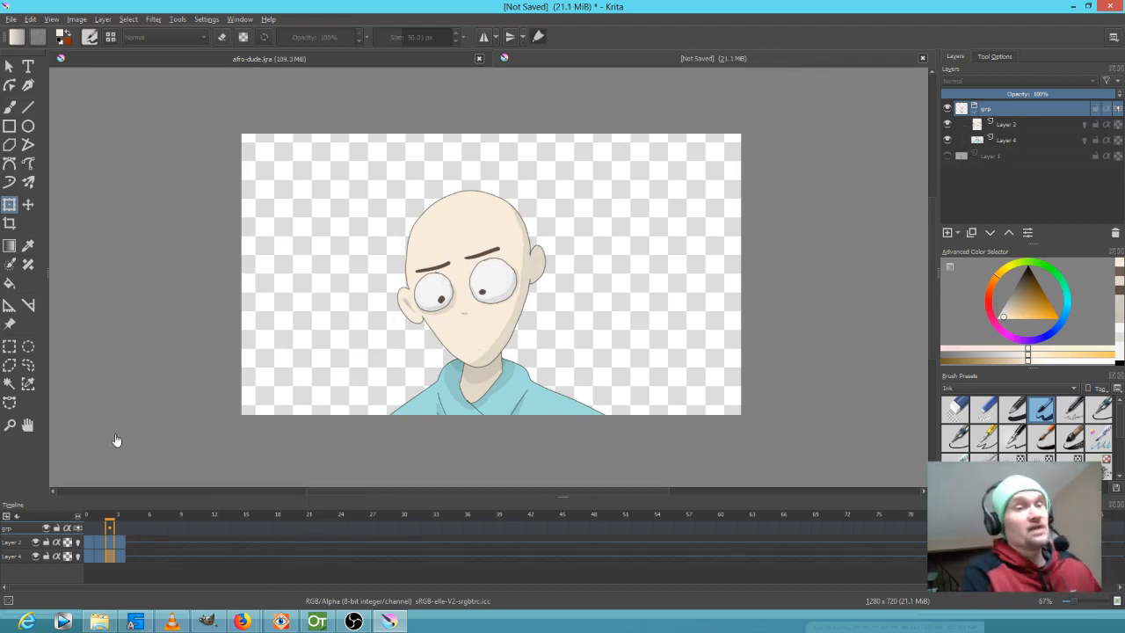
left_click_drag(108, 524, 42, 515)
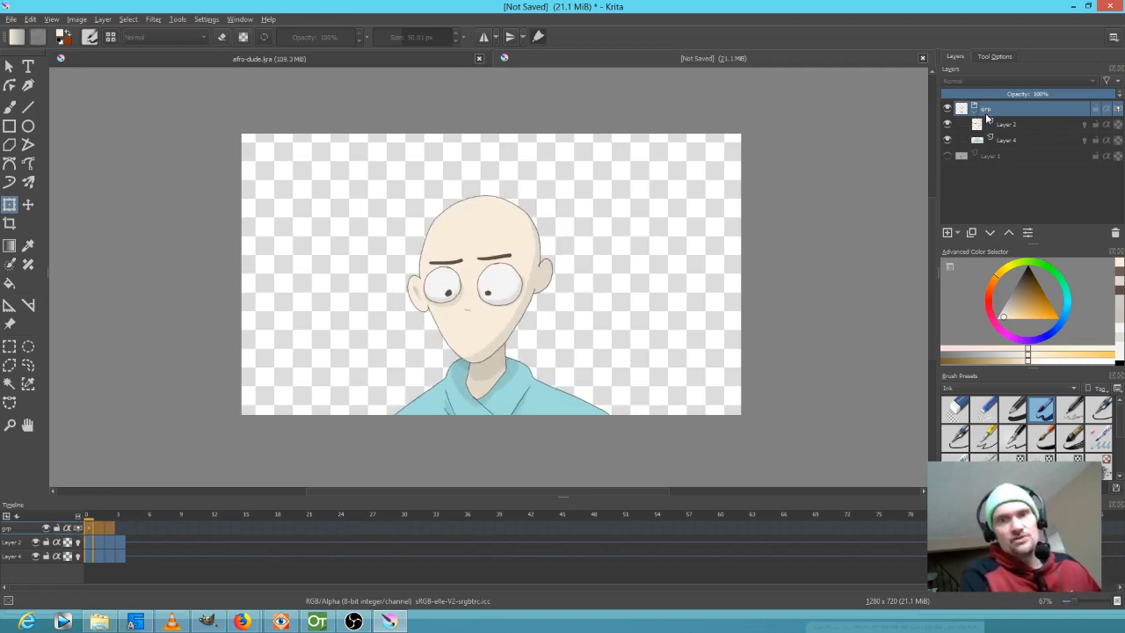
- Add a new paint layer at the top of the grp group and name it lipsync
left_click(948, 232)
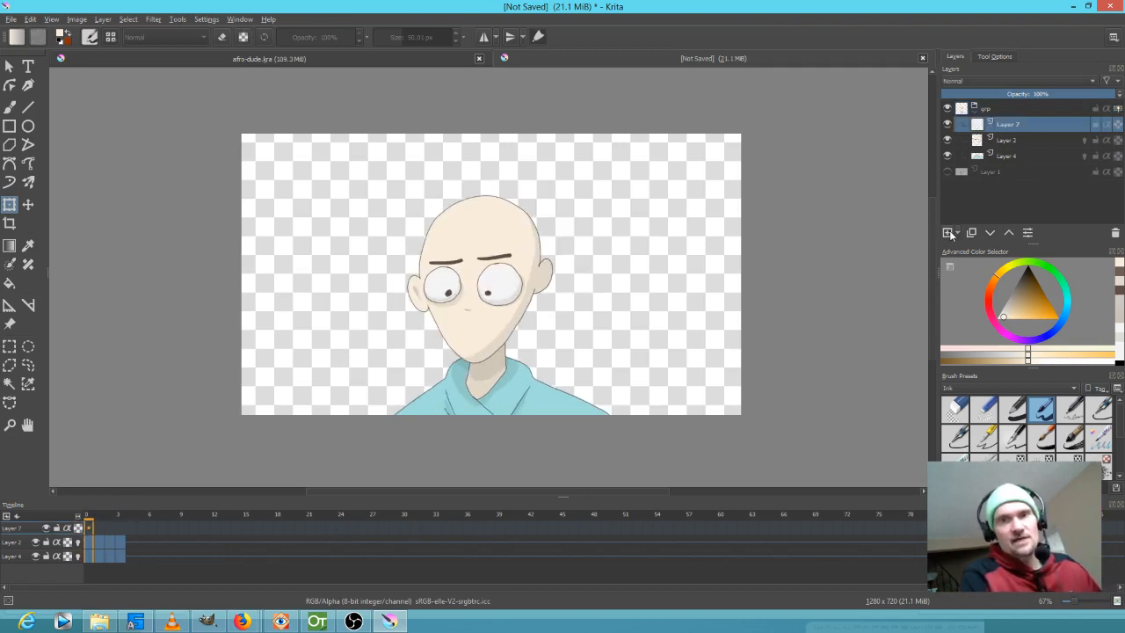
double_click(1028, 125)
key("BackSpace")
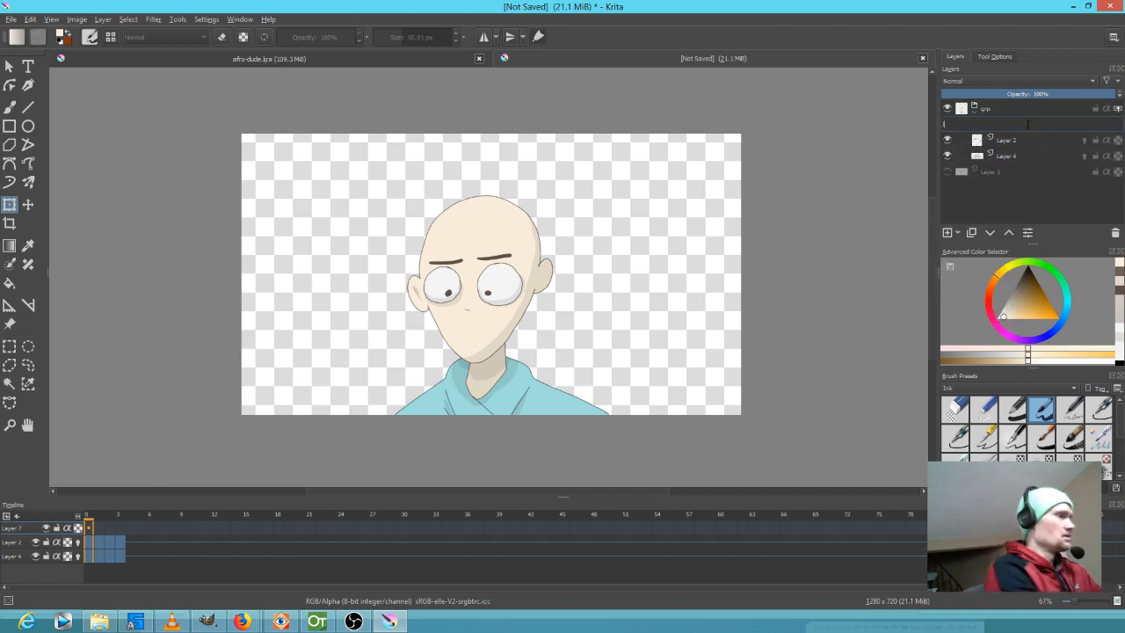
type("lipsync")
key("Return")
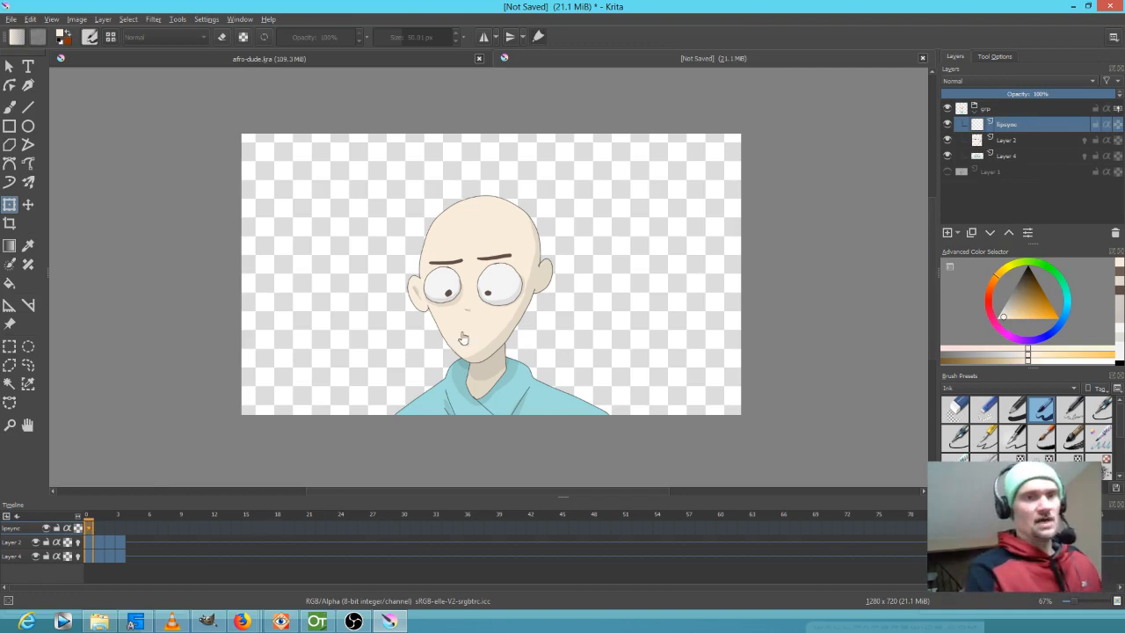
- Reset the brush colour to black and paint a short closed mouth line on the lipsync layer at frame 0
key("b")
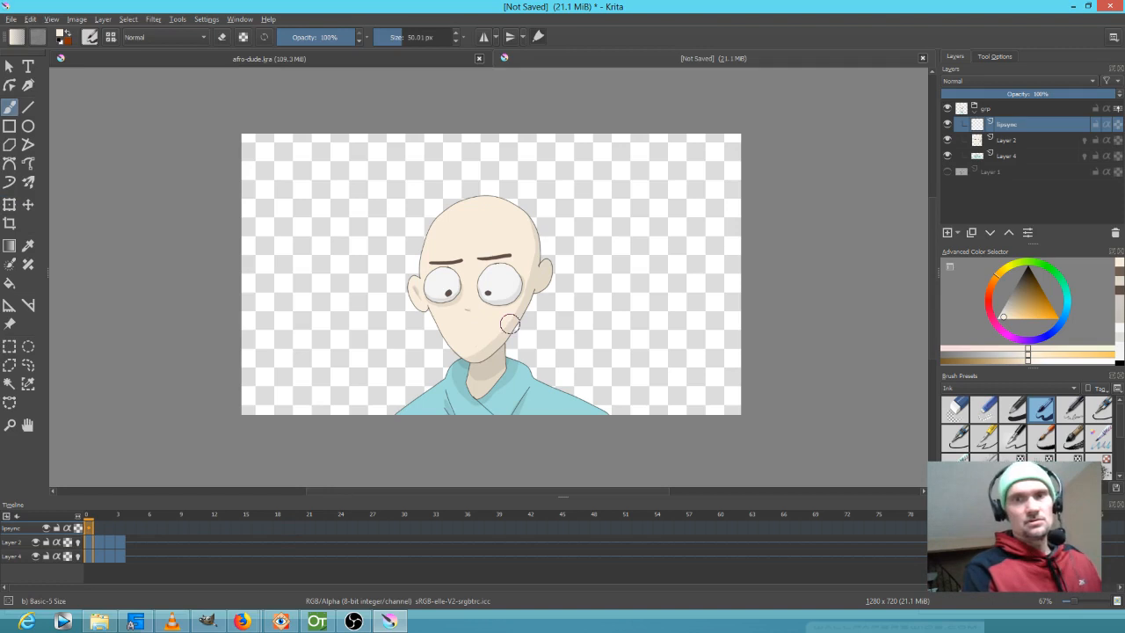
key("d")
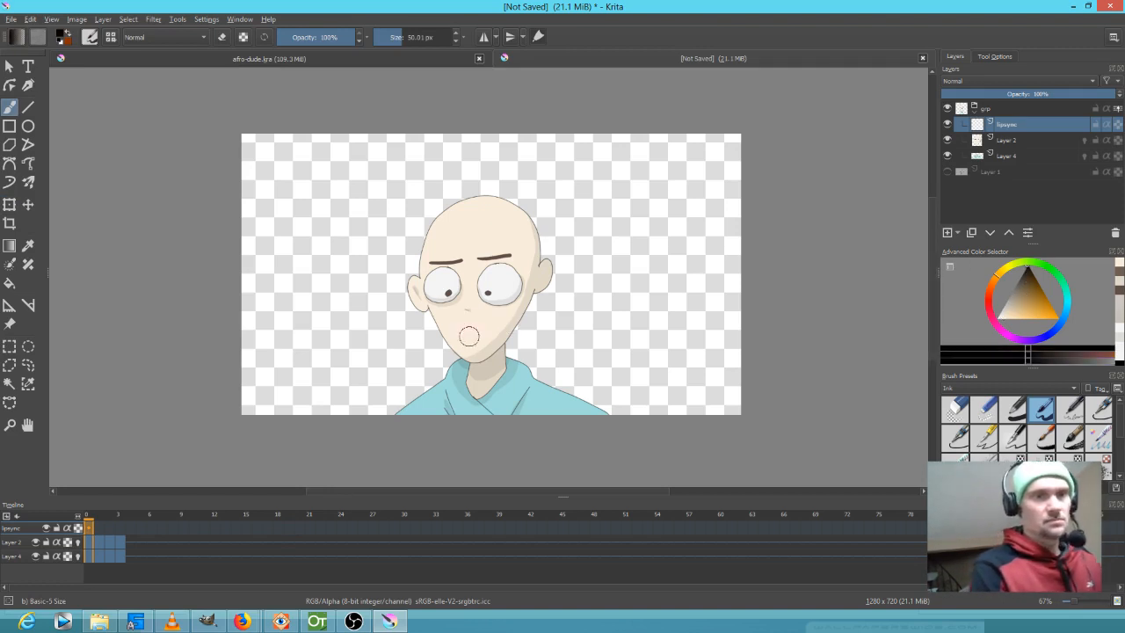
left_click_drag(466, 338, 477, 335)
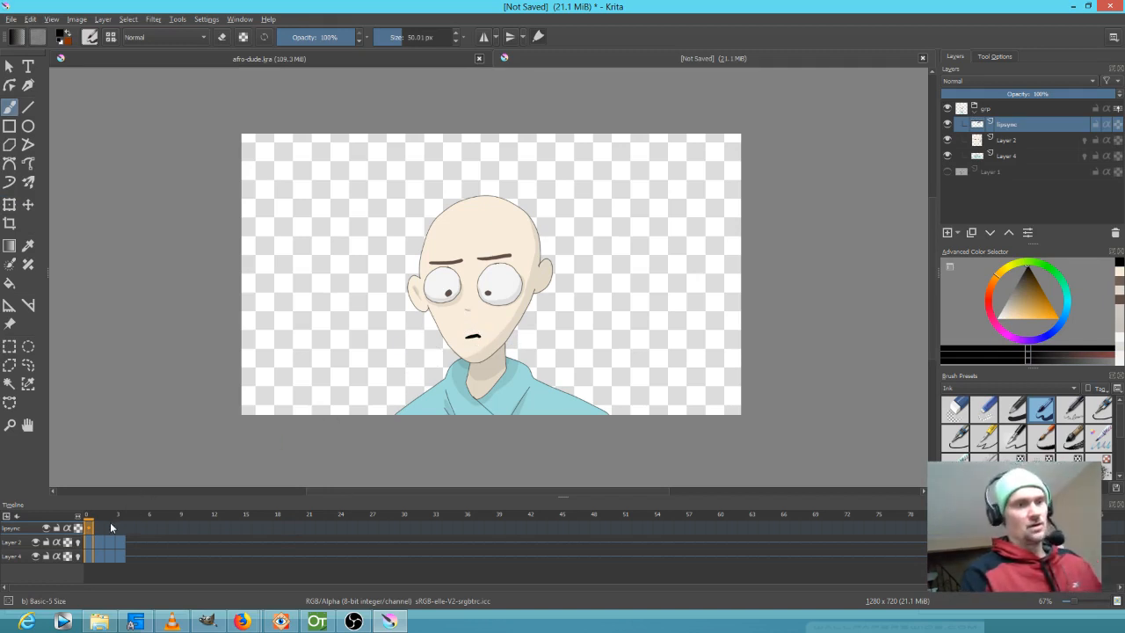
- Try to paint a thick open mouth on the lipsync layer at frame 1 and compare it with frame 0
left_click(96, 528)
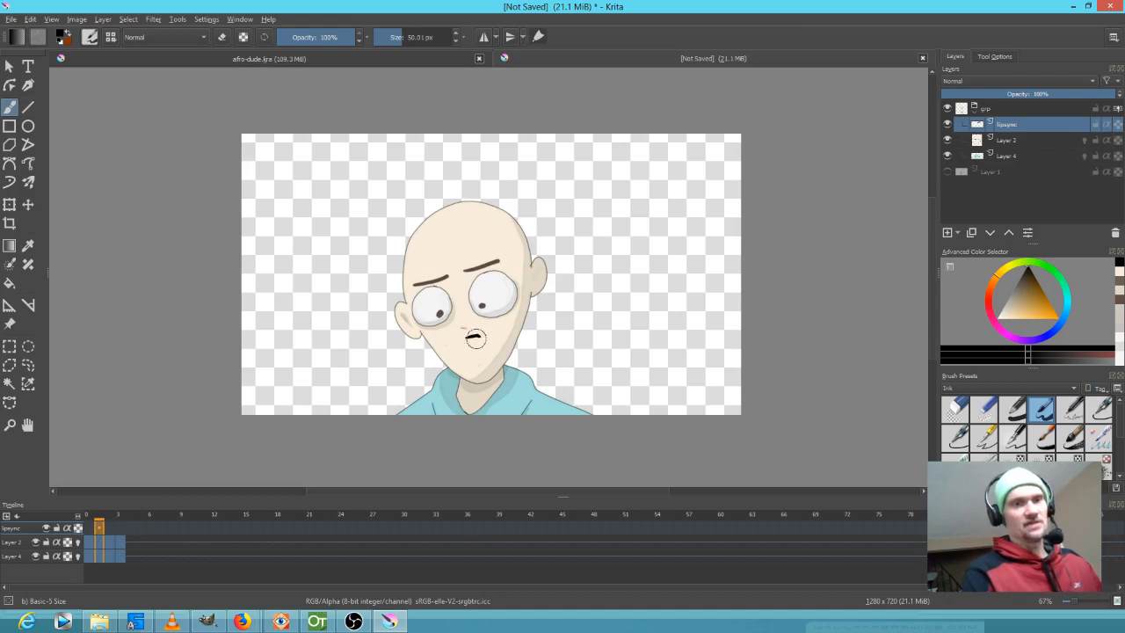
left_click_drag(466, 349, 473, 340)
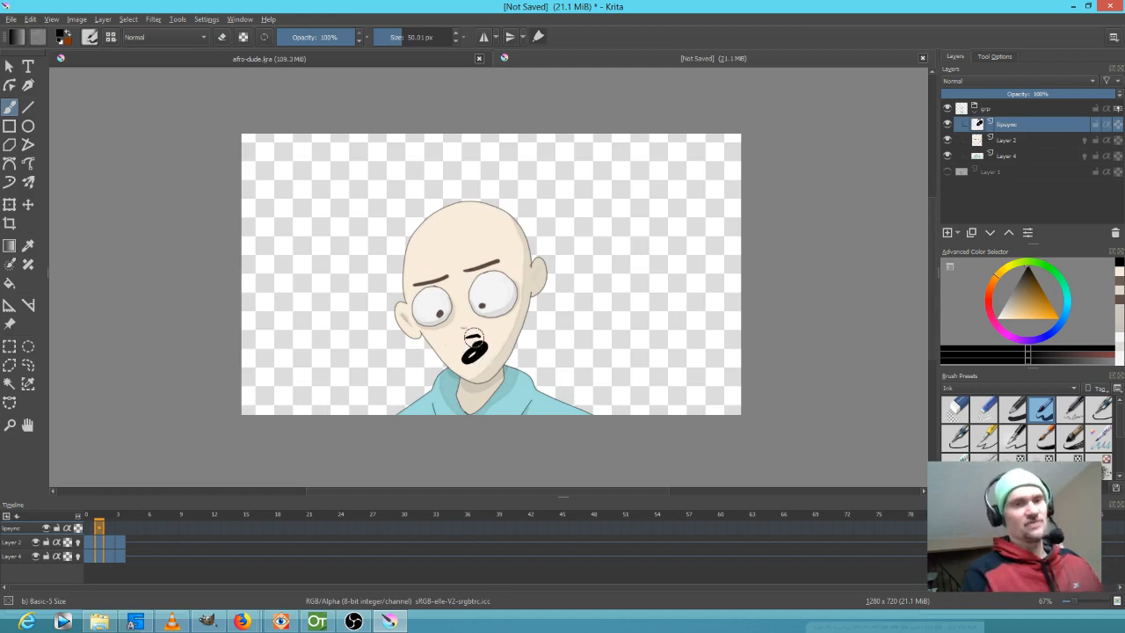
left_click(89, 528)
left_click(100, 531)
left_click(89, 529)
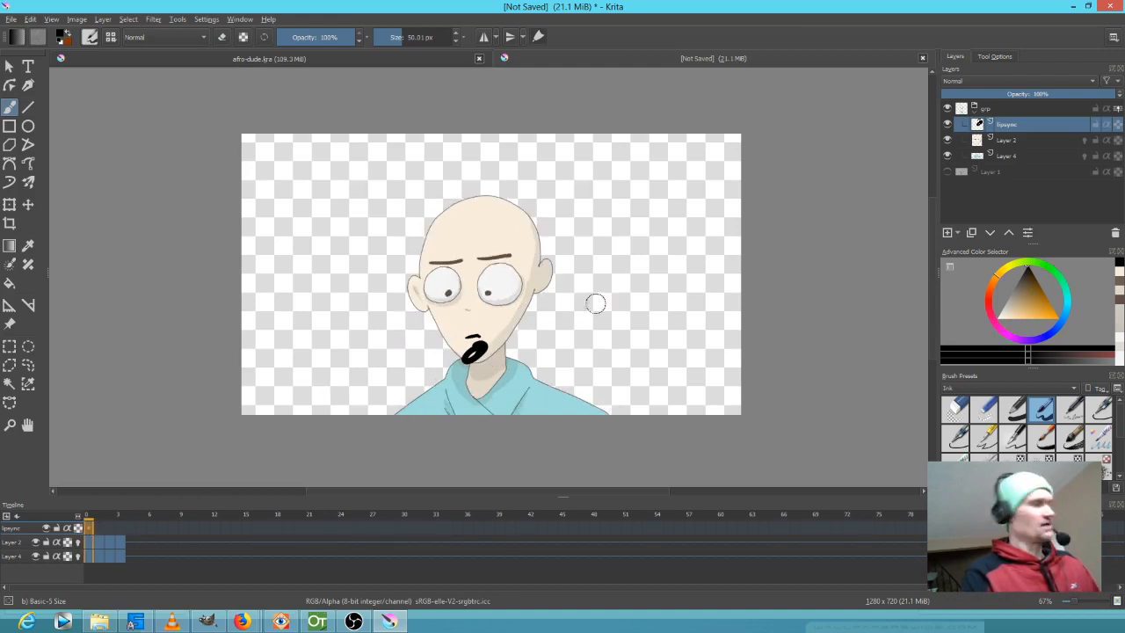
- Undo the open mouth painted on the lipsync layer and return to frame 0
key("ctrl+z")
key("ctrl+z")
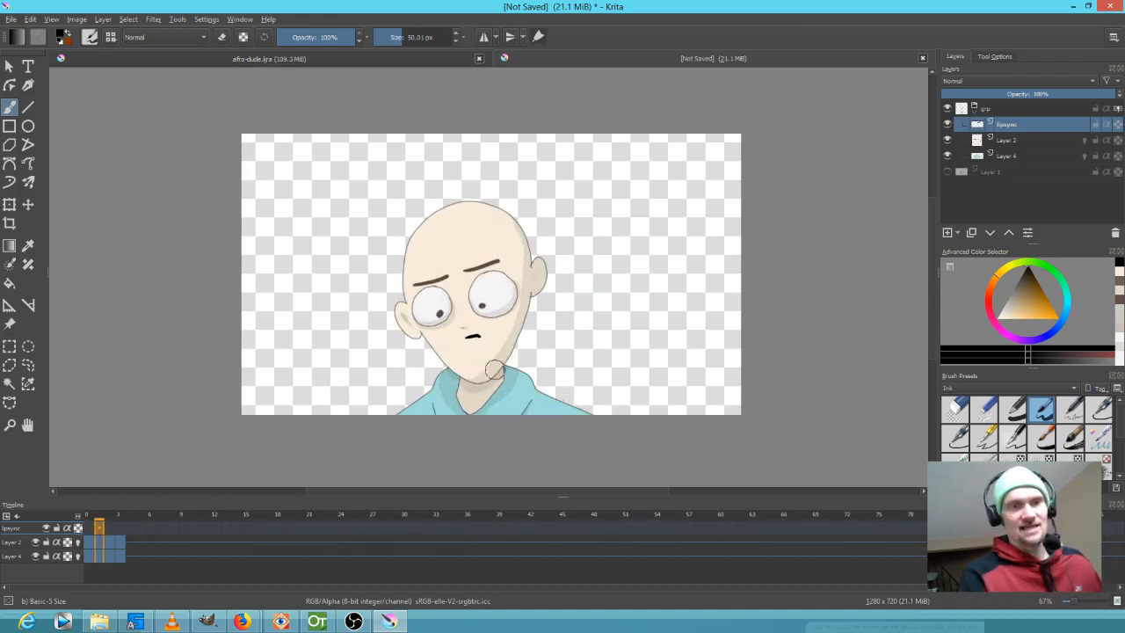
key("Left")
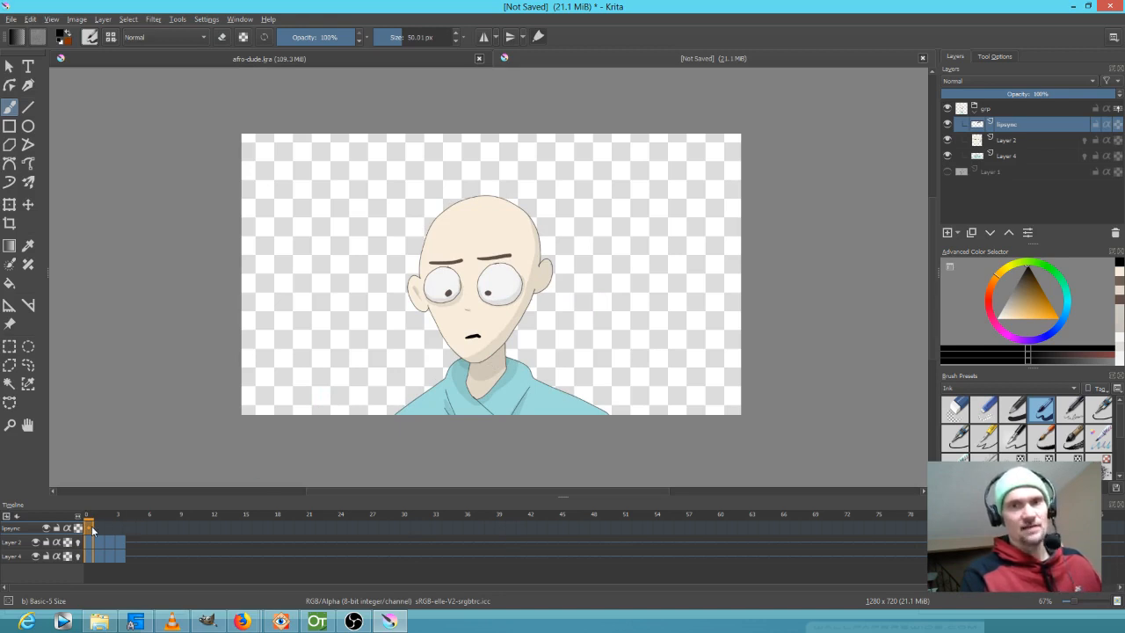
- Try to insert a hold frame at frame 0 of the lipsync layer
right_click(90, 529)
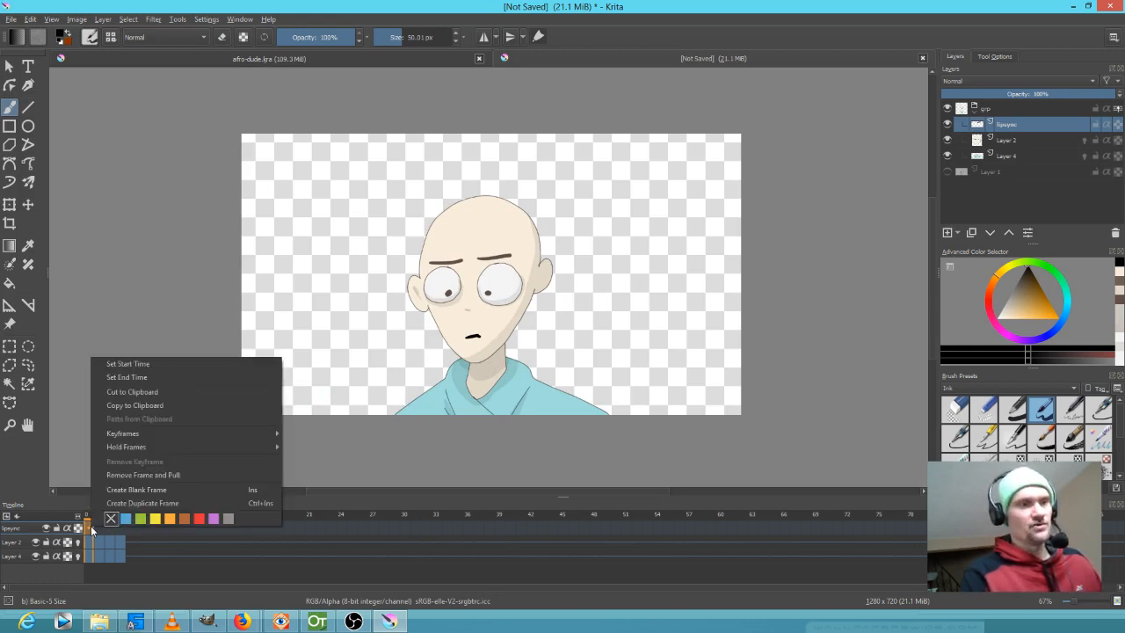
left_click(90, 530)
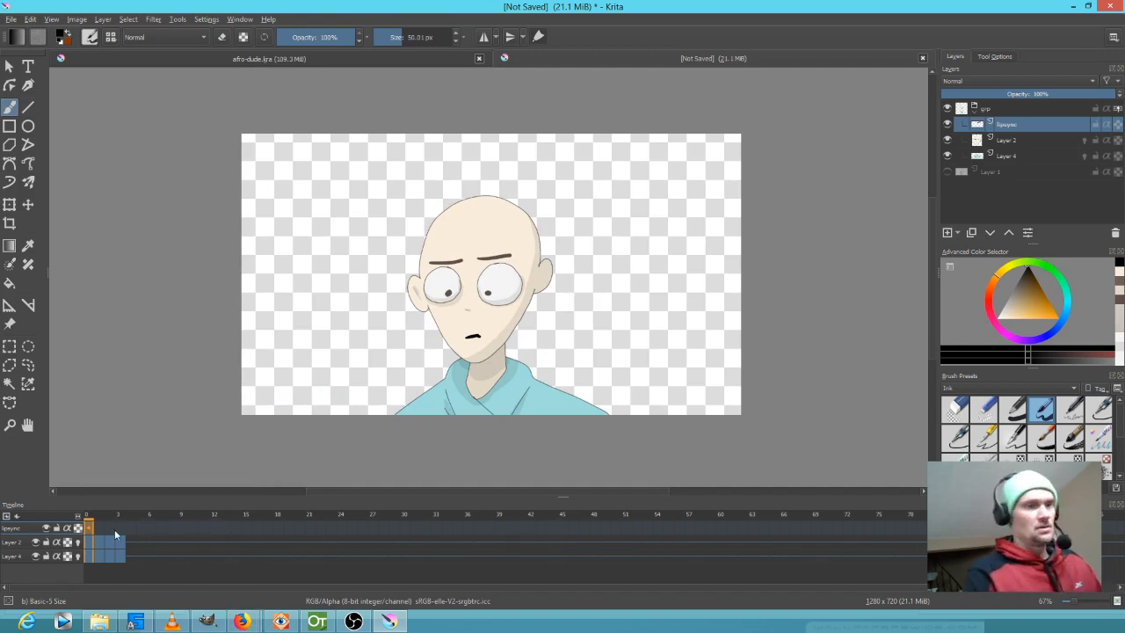
right_click(89, 533)
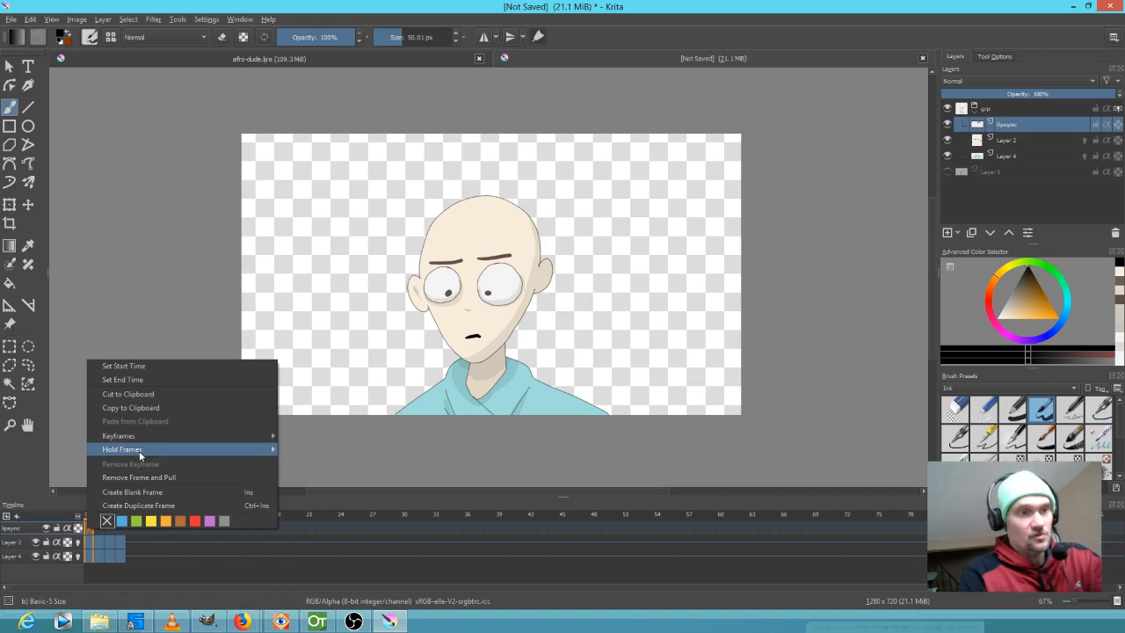
mouse_move(139, 449)
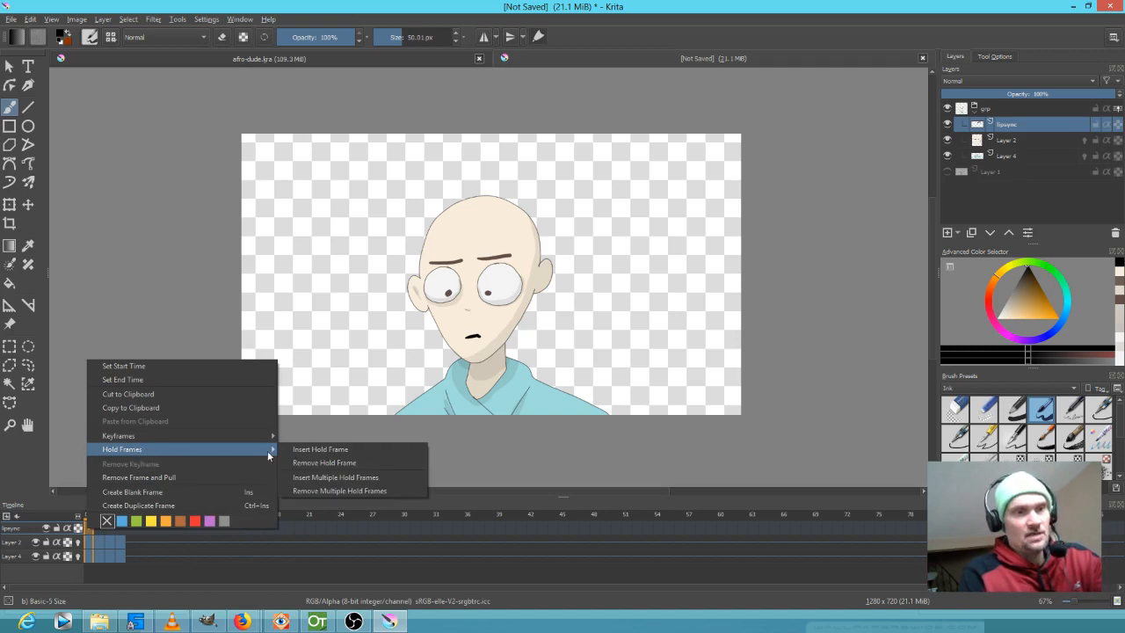
left_click(314, 449)
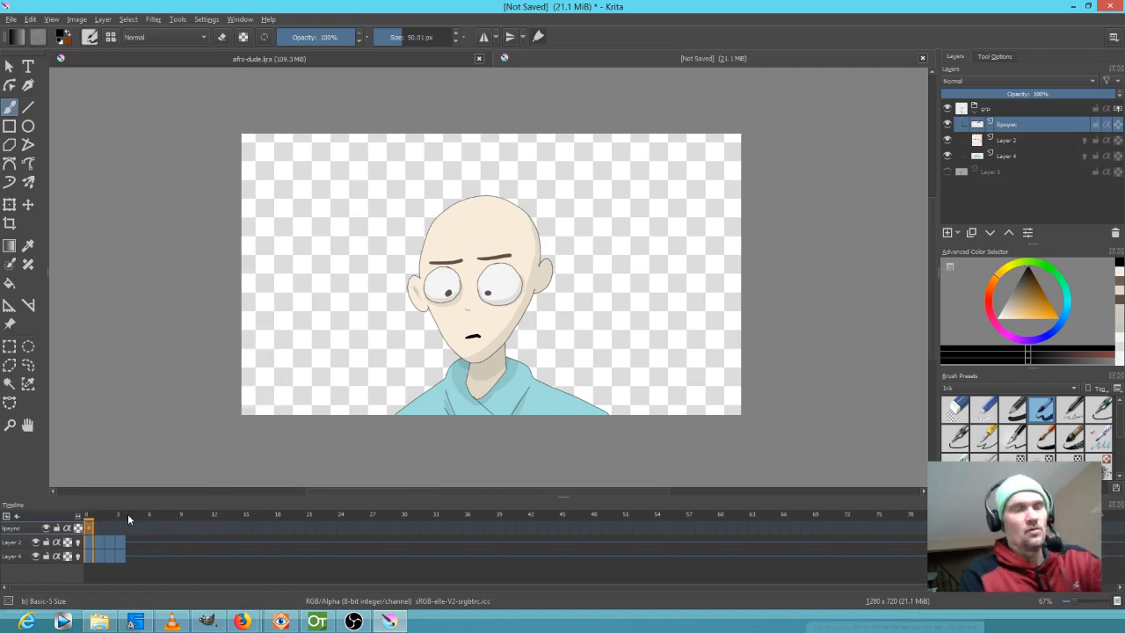
mouse_move(87, 528)
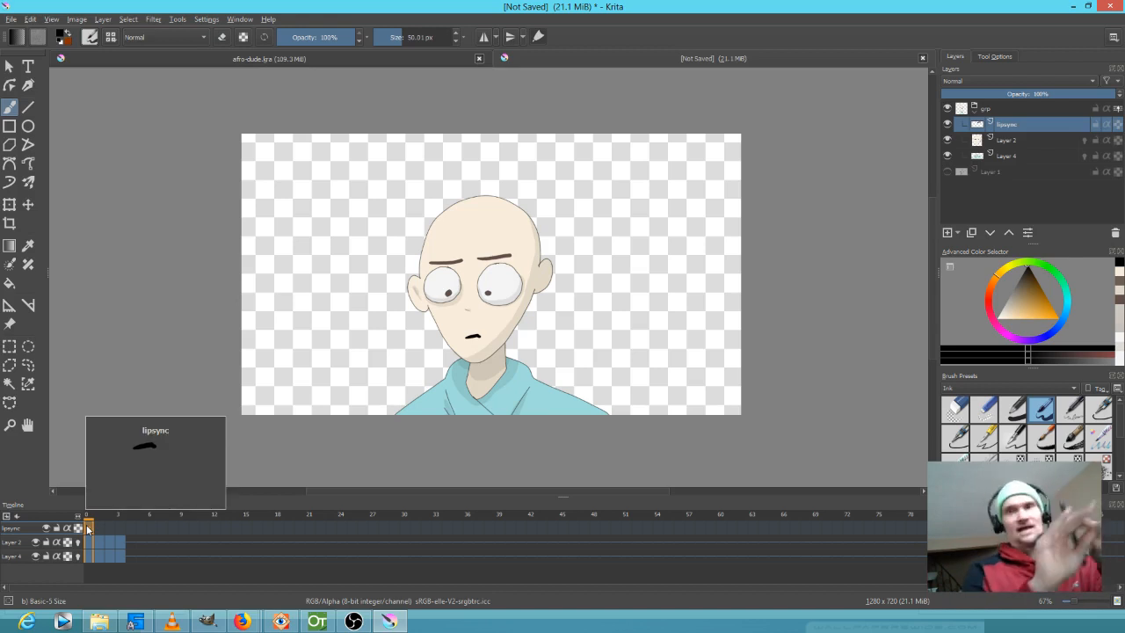
mouse_move(95, 520)
left_mouse_down()
mouse_move(250, 527)
mouse_move(72, 541)
mouse_move(103, 536)
mouse_move(90, 535)
left_mouse_up()
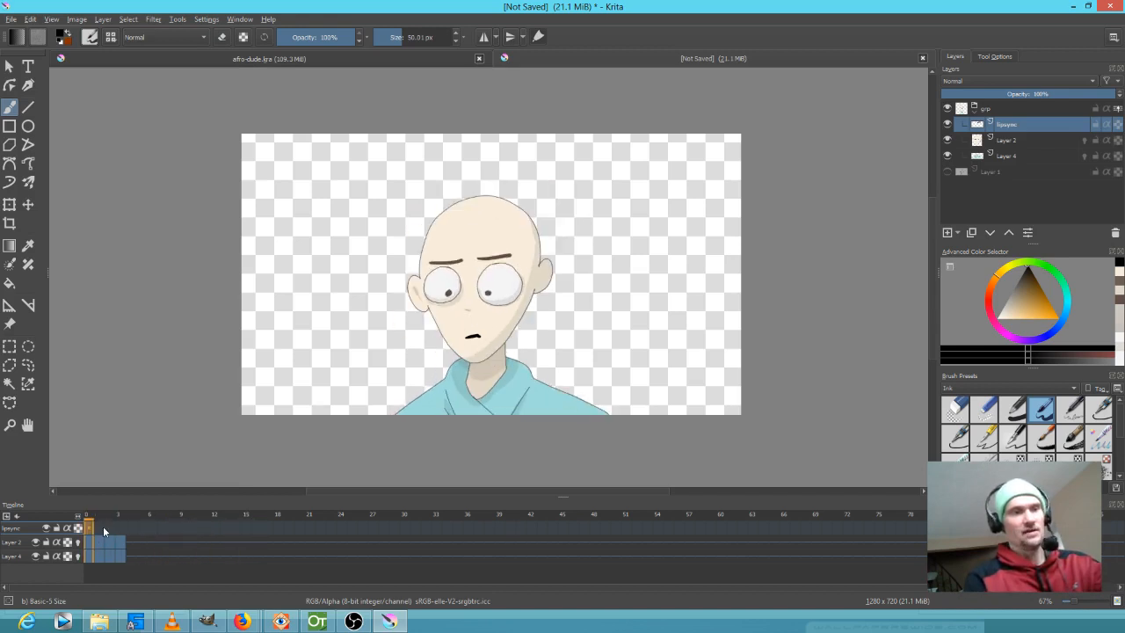
- Create a blank keyframe at frame 1 of the lipsync layer and paint a round black mouth on the chin
left_click(100, 527)
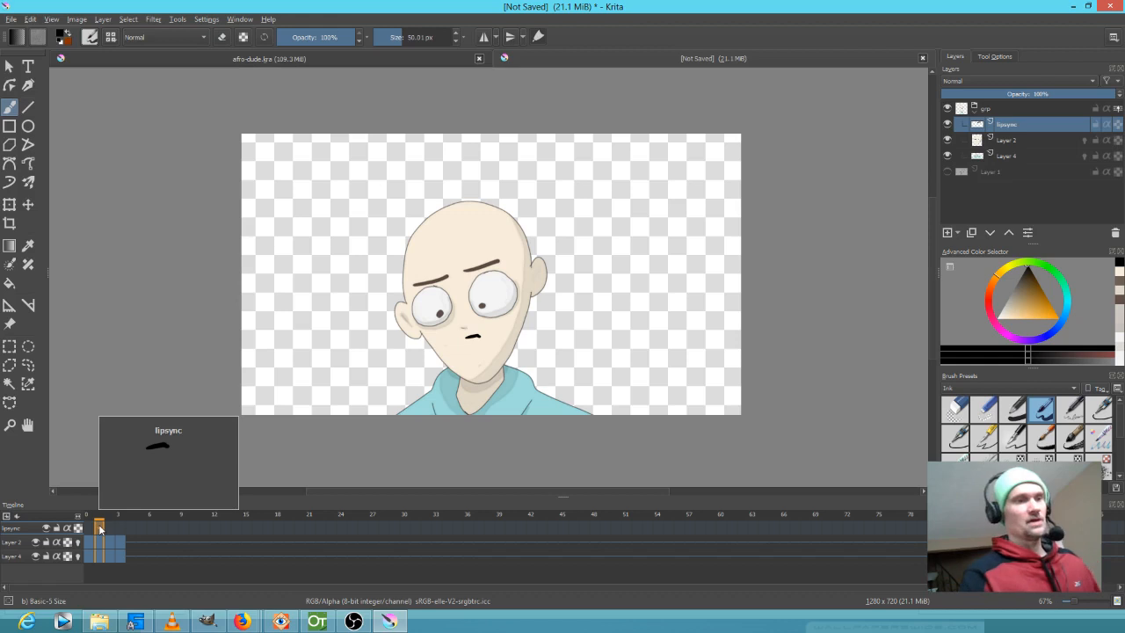
key("Insert")
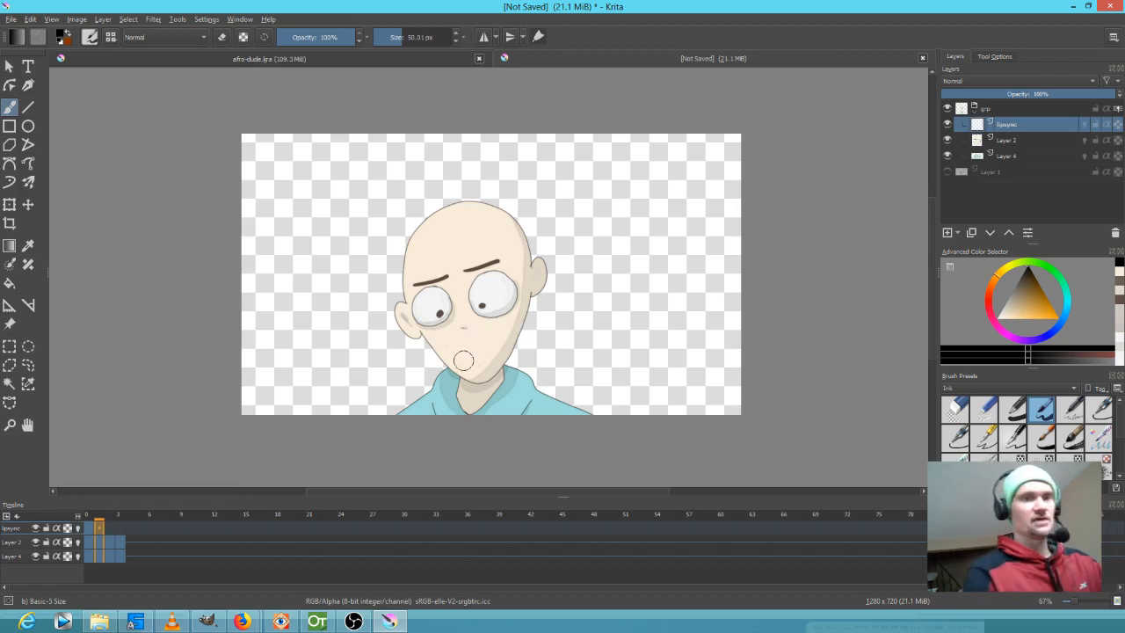
left_click(474, 363)
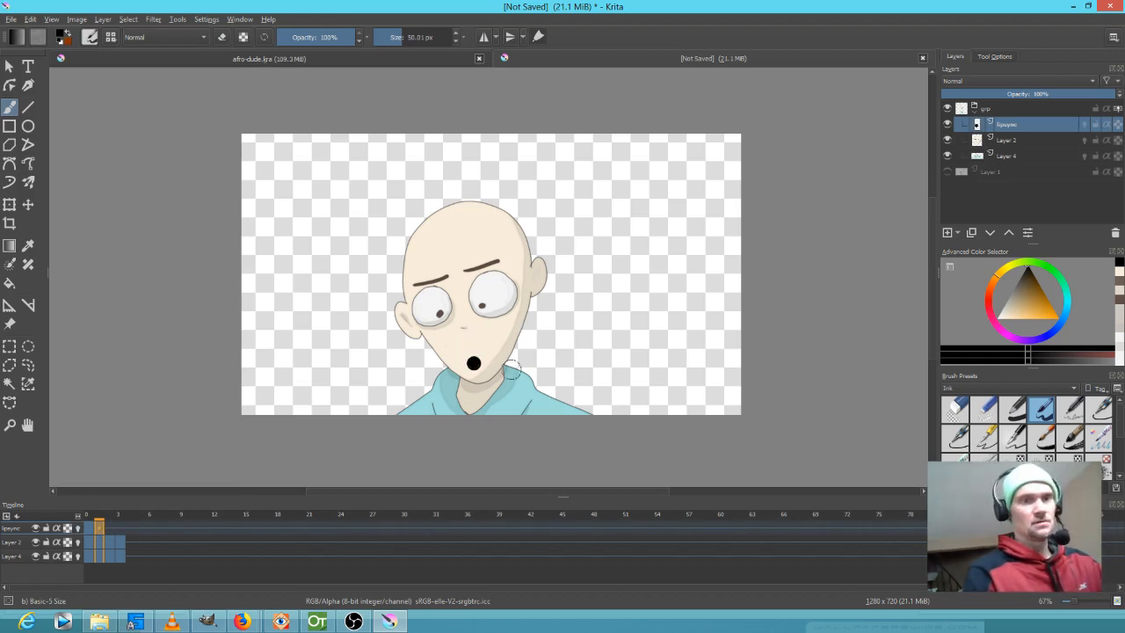
- Create a blank keyframe at frame 2 of the lipsync layer and paint a slanted black mouth line
left_click(110, 527)
key("ctrl+z")
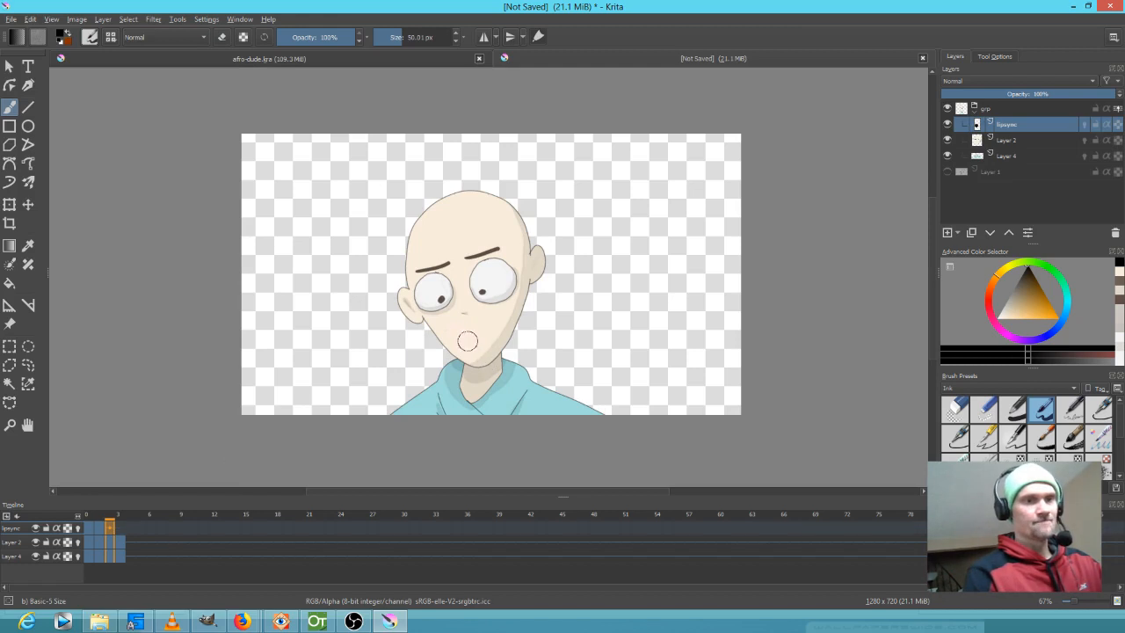
left_click_drag(468, 343, 490, 336)
- On a blank lipsync keyframe at frame 3, outline a small open mouth and fill it with black
left_click(119, 528)
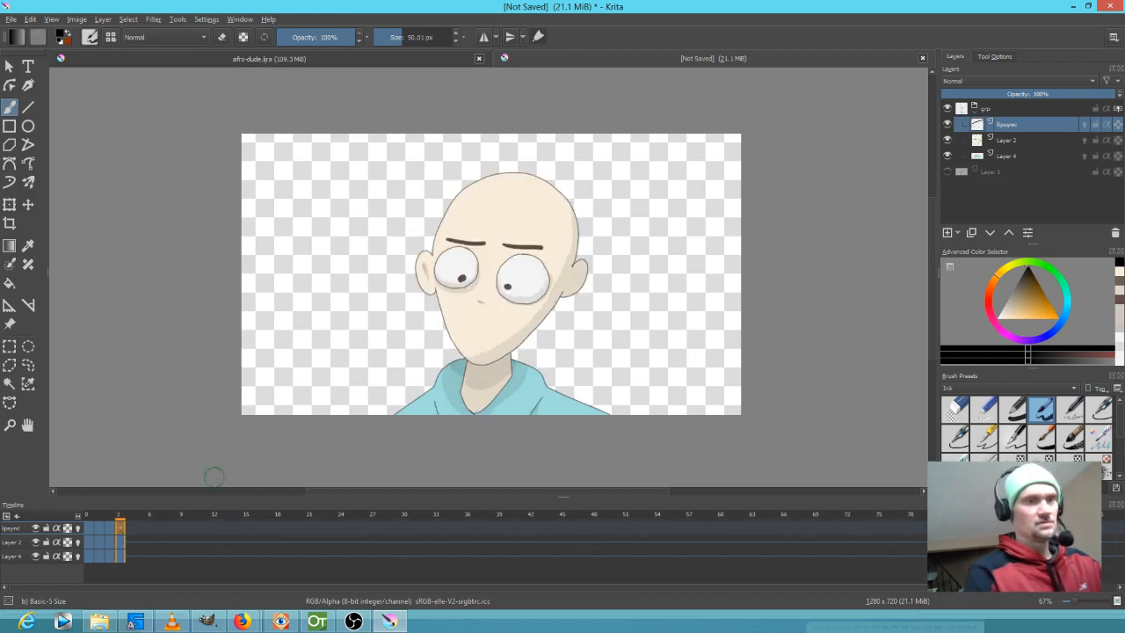
mouse_move(467, 338)
left_mouse_down()
mouse_move(486, 342)
mouse_move(470, 339)
left_mouse_up()
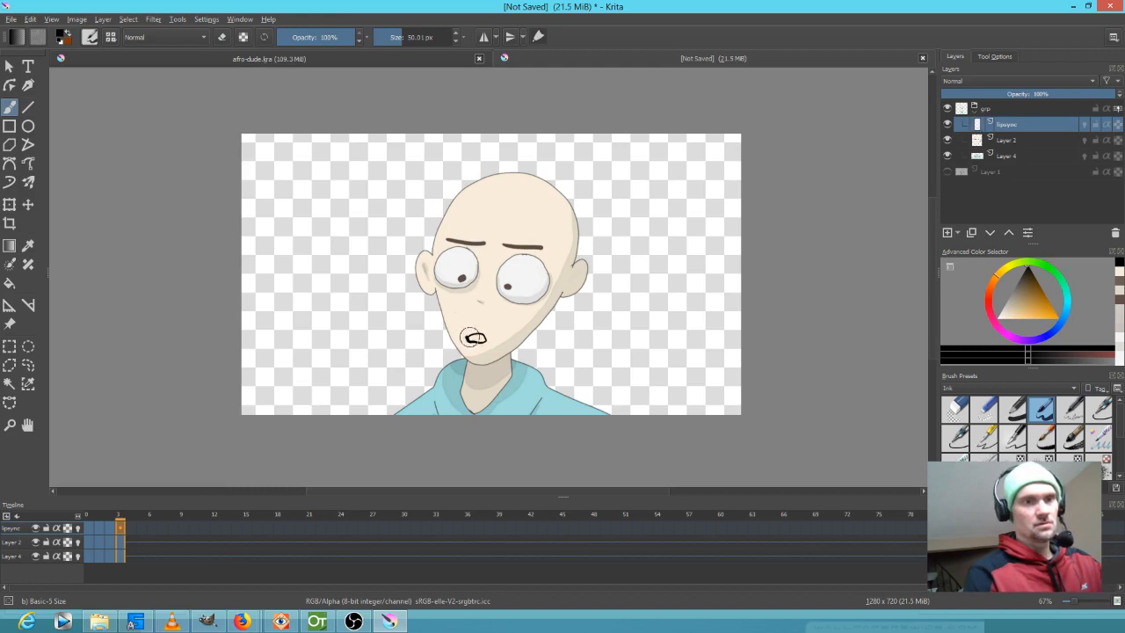
key("f")
left_click(476, 339)
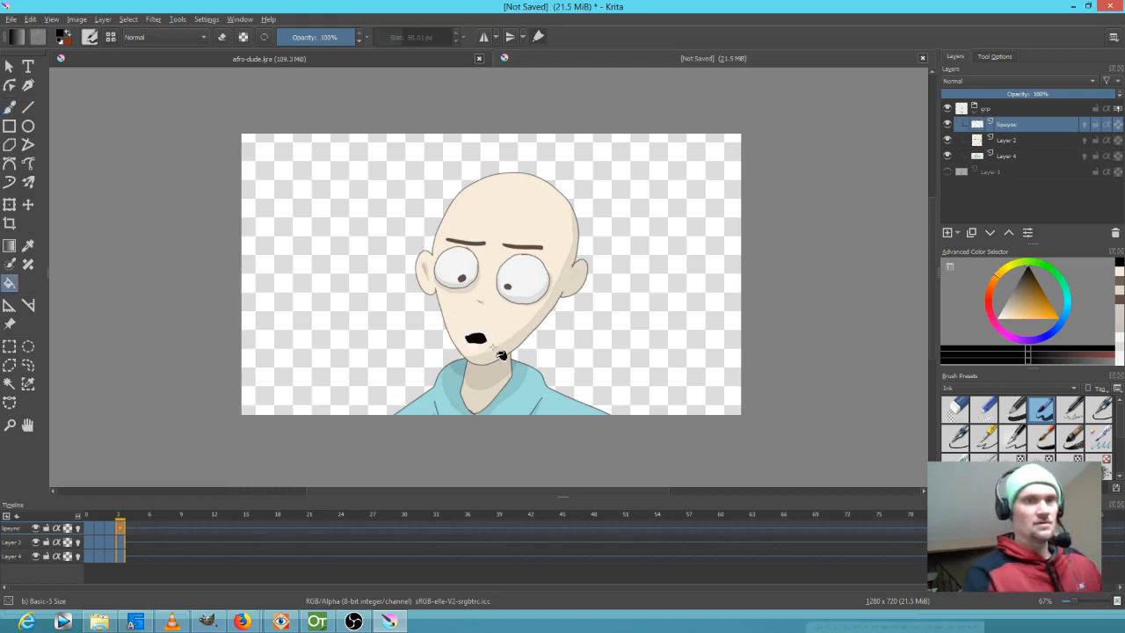
- Step back and forth through frames 0 to 3 to examine how the mouth shapes change with the head poses
left_click(112, 517)
key("Left")
key("Left")
key("Right")
key("Right")
key("Right")
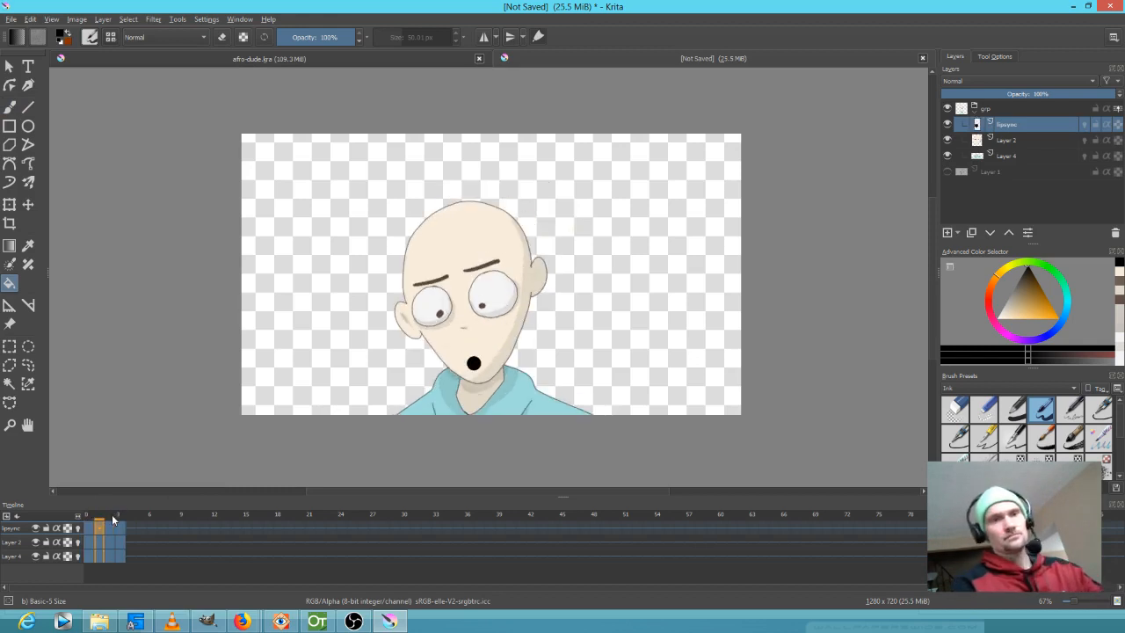
key("Left")
key("Left")
key("Left")
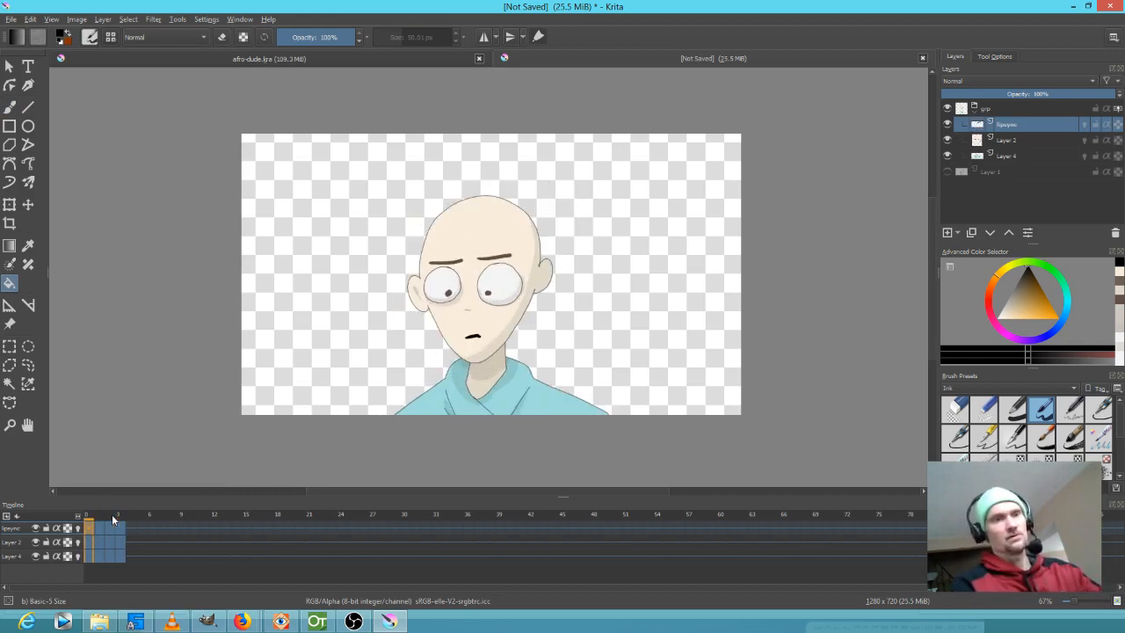
key("Right")
key("Right")
key("Right")
key("Left")
key("Left")
key("Left")
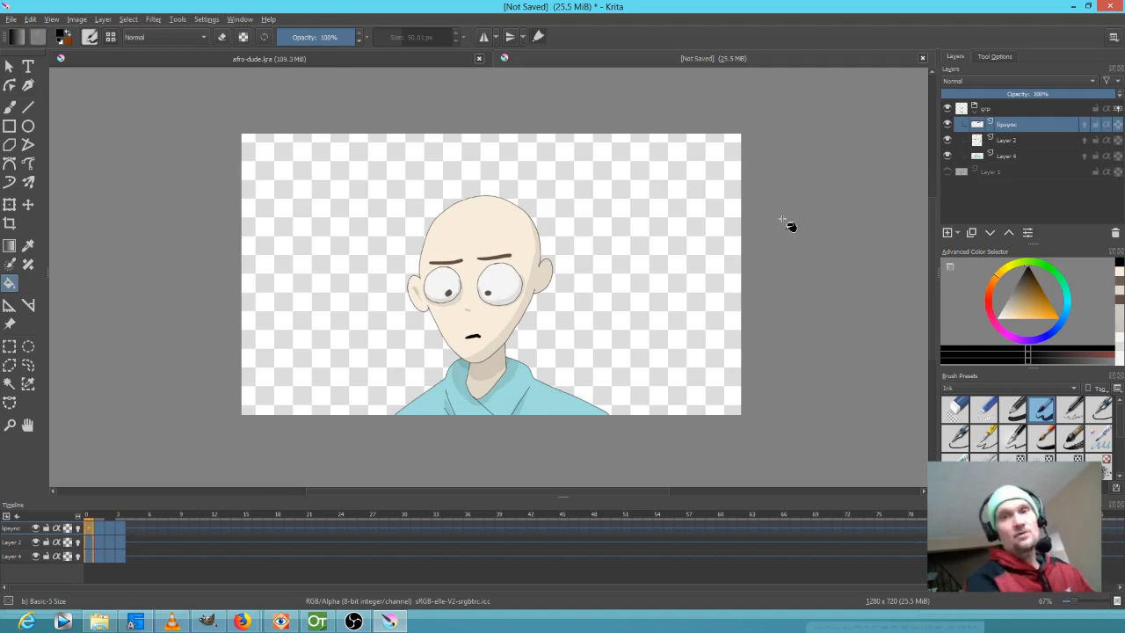
- Merge the grp group with its lipsync, Layer 2 and Layer 4 layers into a single animated layer
left_click(1005, 111)
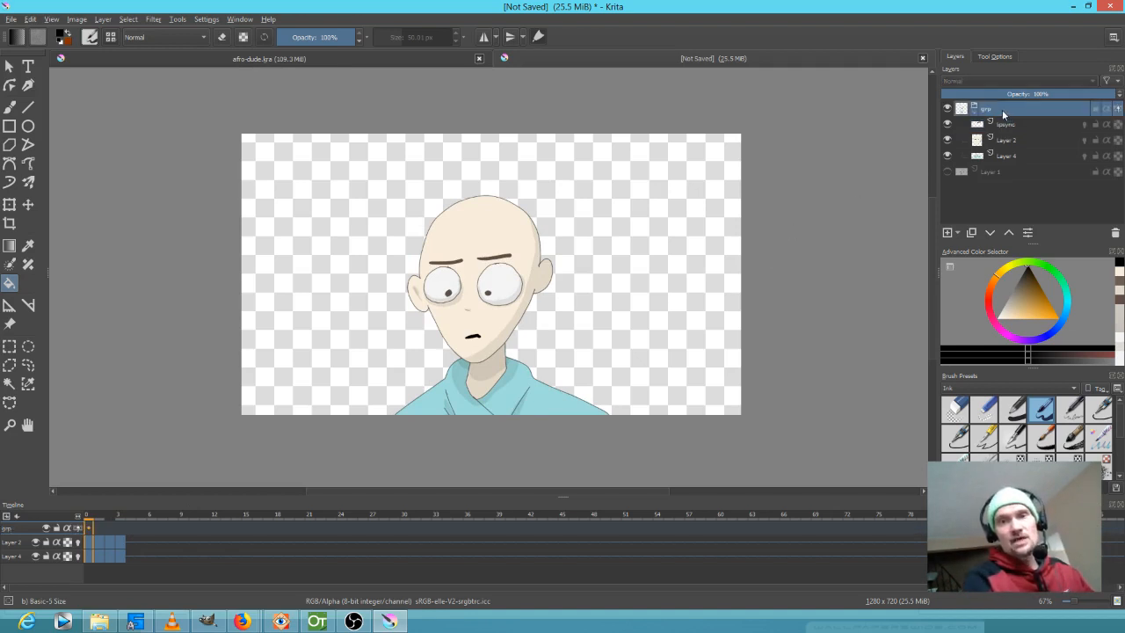
right_click(1000, 108)
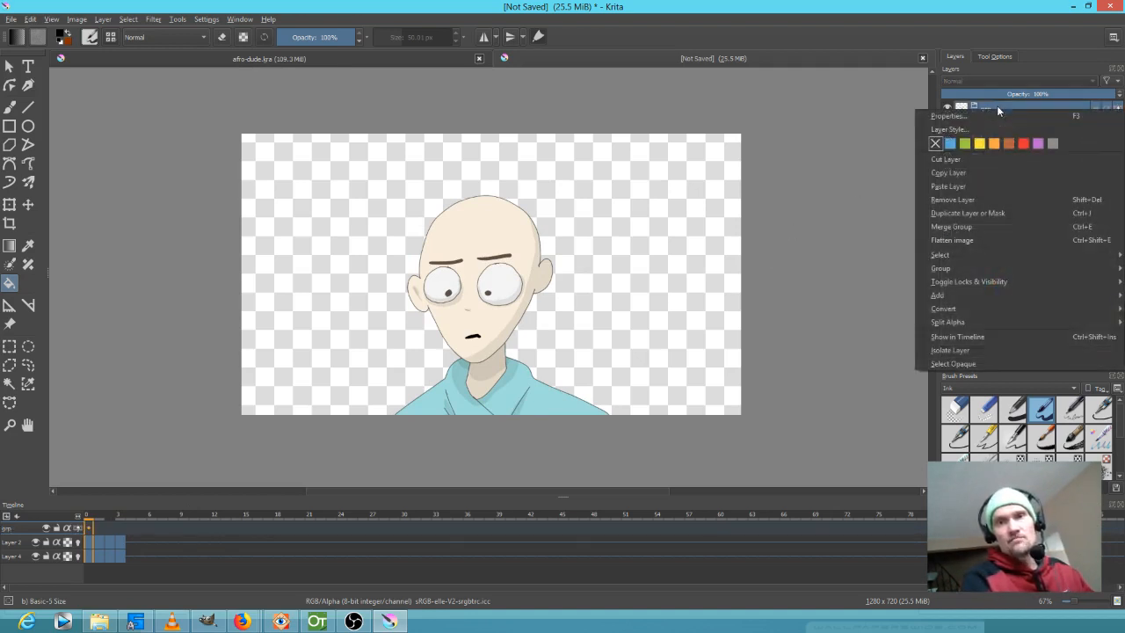
left_click(986, 227)
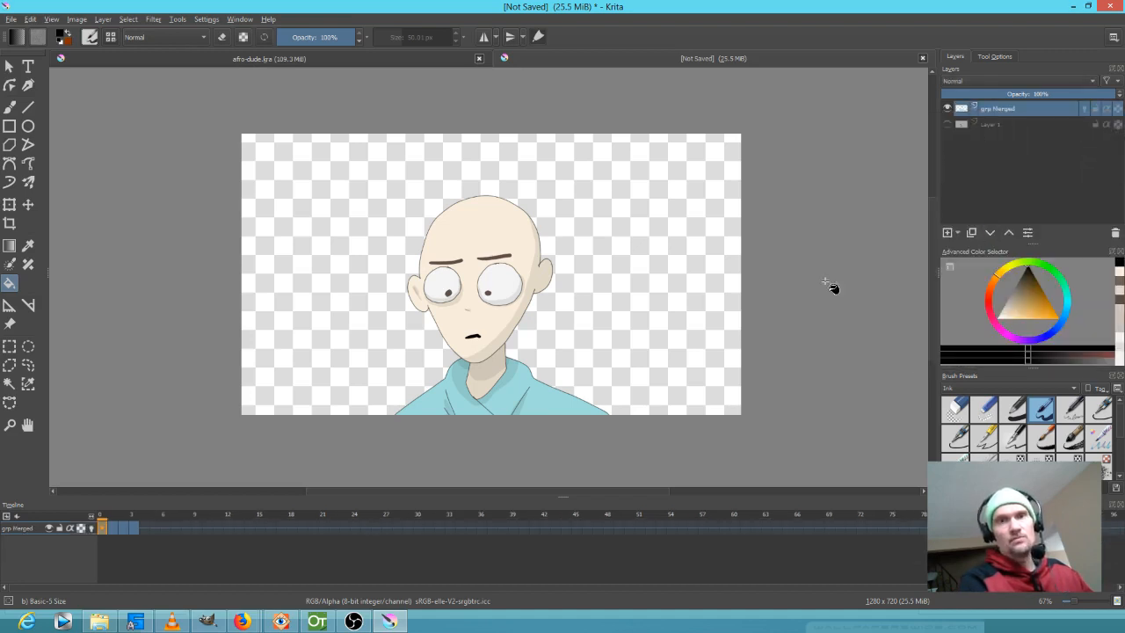
- Undo the merge of the grp group and scrub the start of the timeline with the separate layers
mouse_move(104, 519)
left_mouse_down()
mouse_move(143, 521)
mouse_move(101, 519)
left_mouse_up()
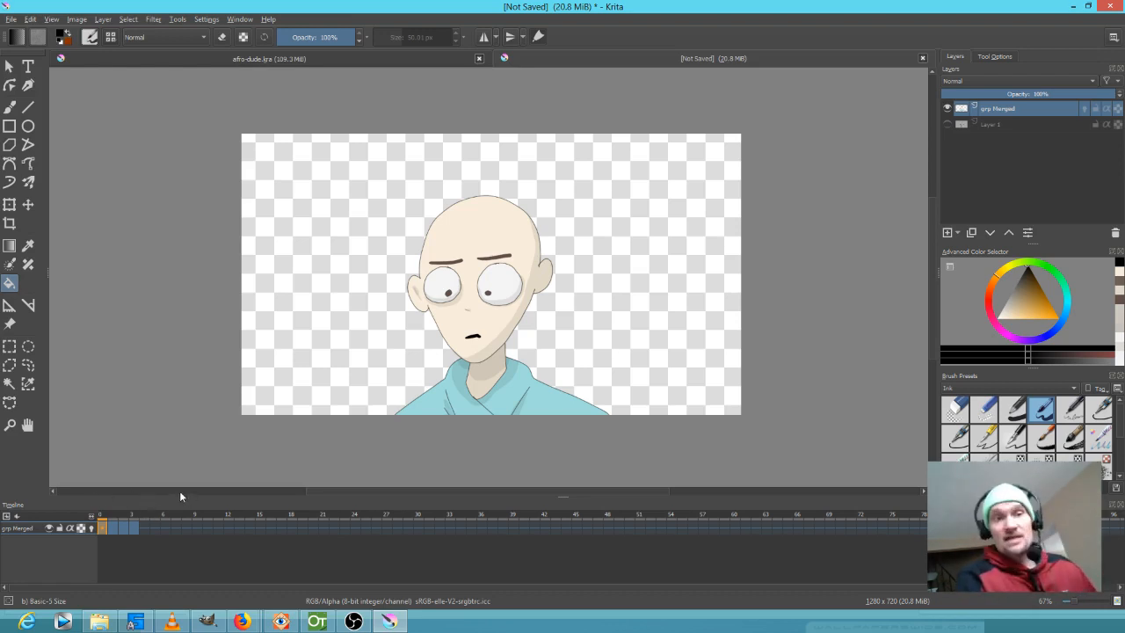
key("ctrl+z")
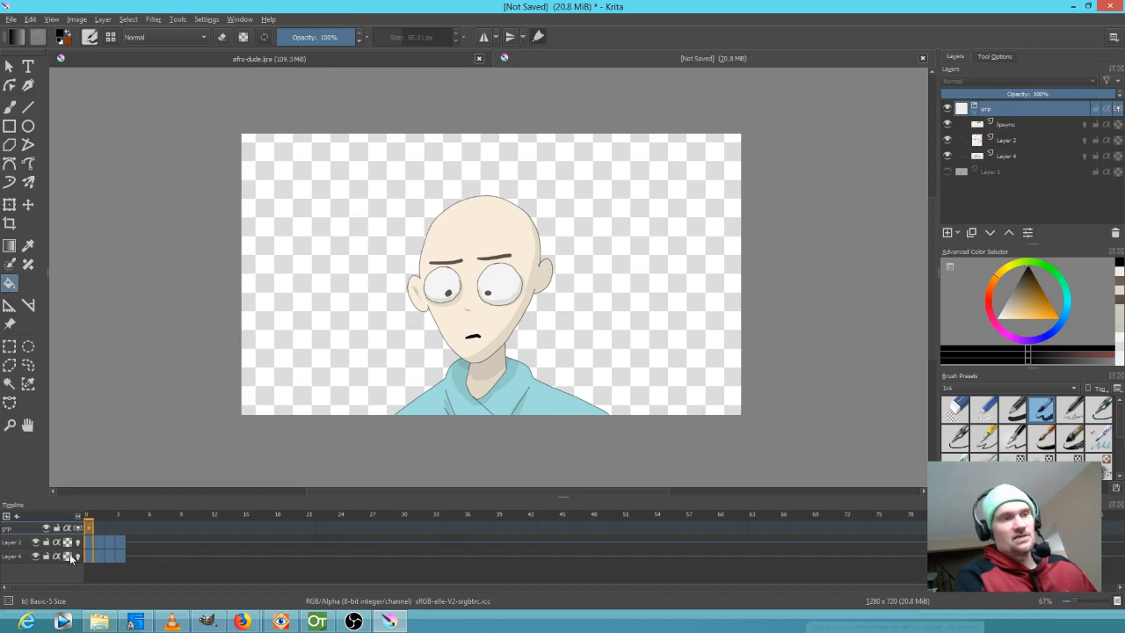
mouse_move(93, 518)
left_mouse_down()
mouse_move(121, 518)
mouse_move(78, 517)
left_mouse_up()
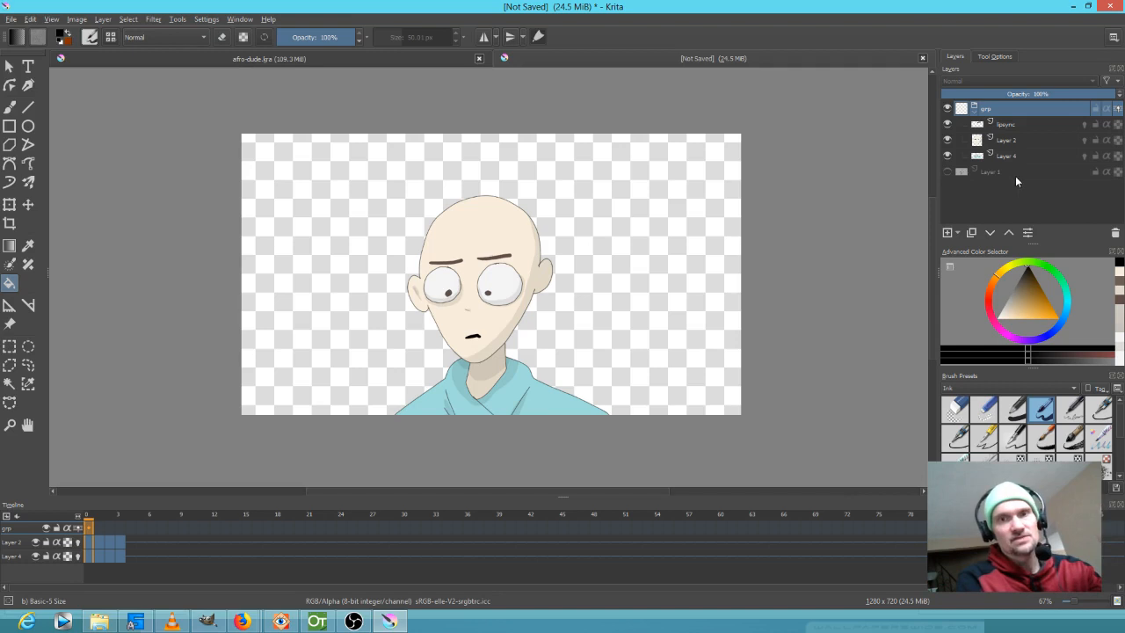
- Add a new paint layer and move it out of the grp group to below Layer 1
mouse_move(996, 174)
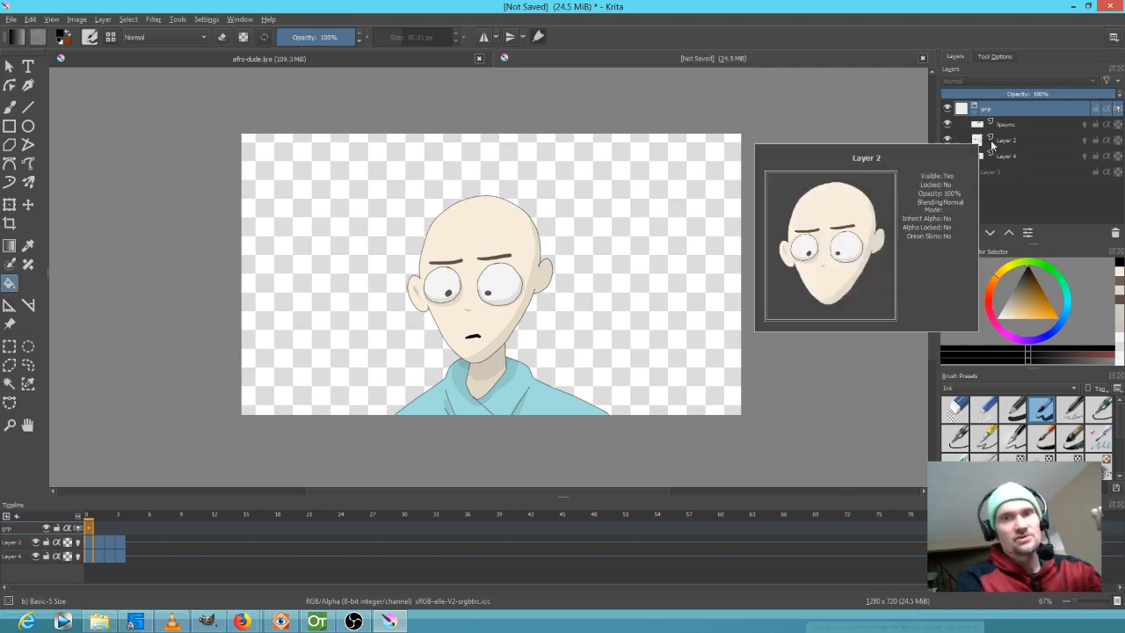
left_click(948, 233)
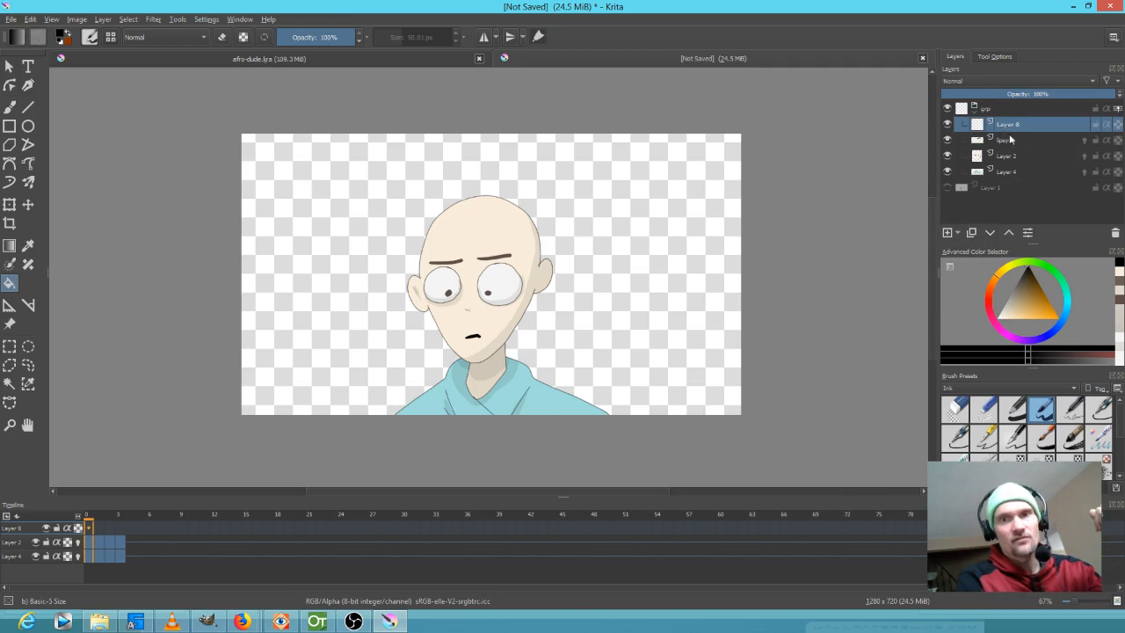
left_click(990, 233)
left_click(990, 233)
left_click(990, 233)
left_click(989, 233)
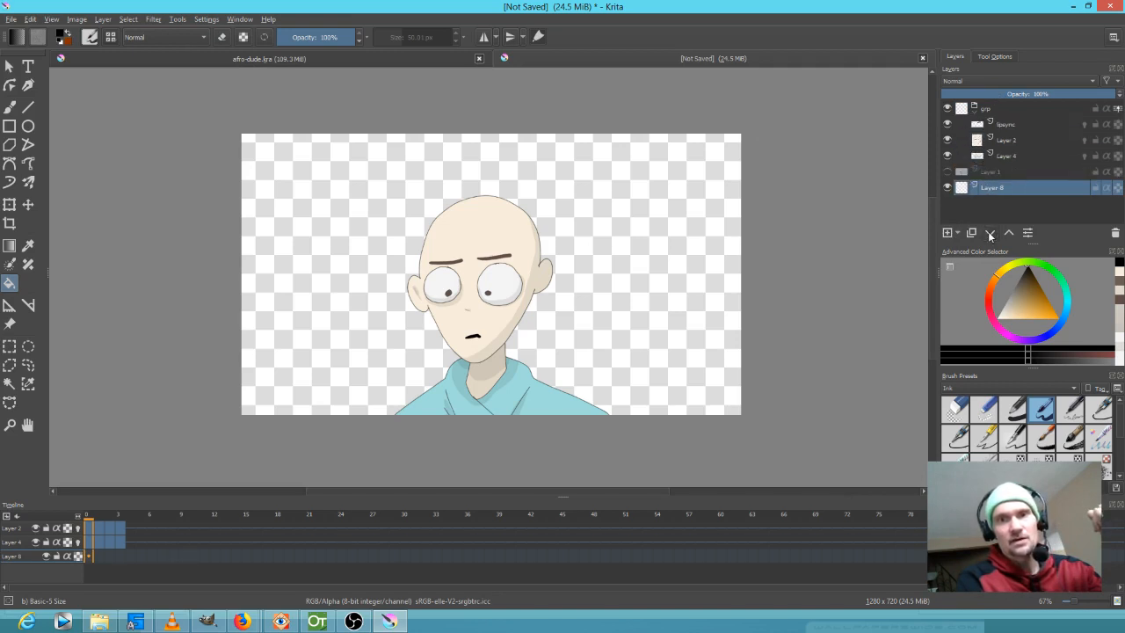
- Fill the new background layer with muted brown and paint over the unfilled area behind the character using a brush about 370 px wide
left_click(1026, 297)
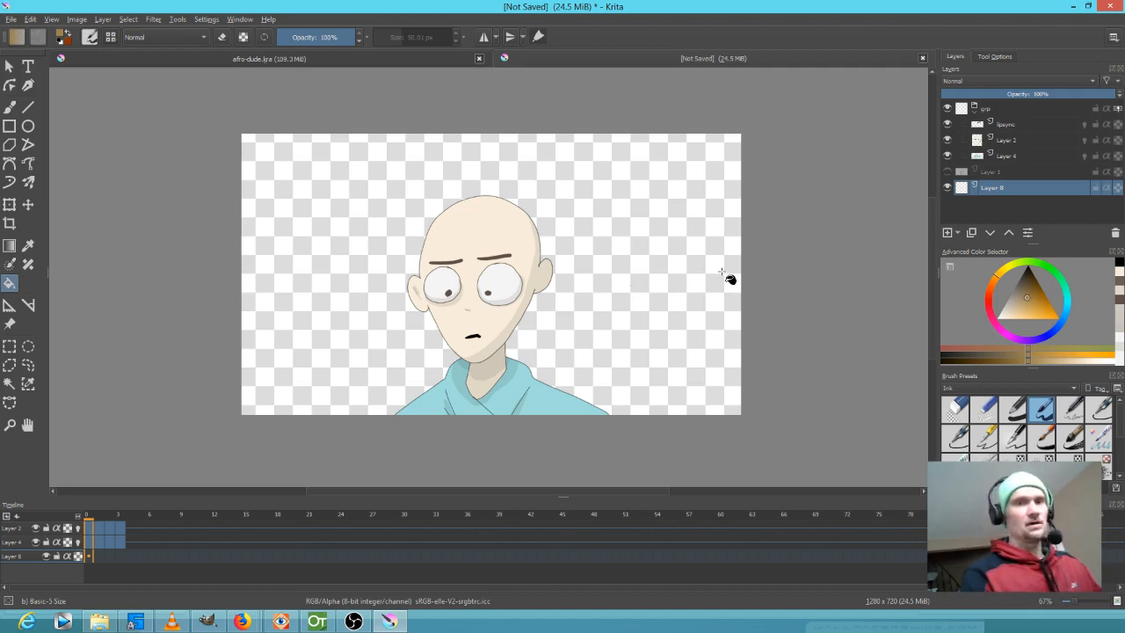
left_click(660, 302)
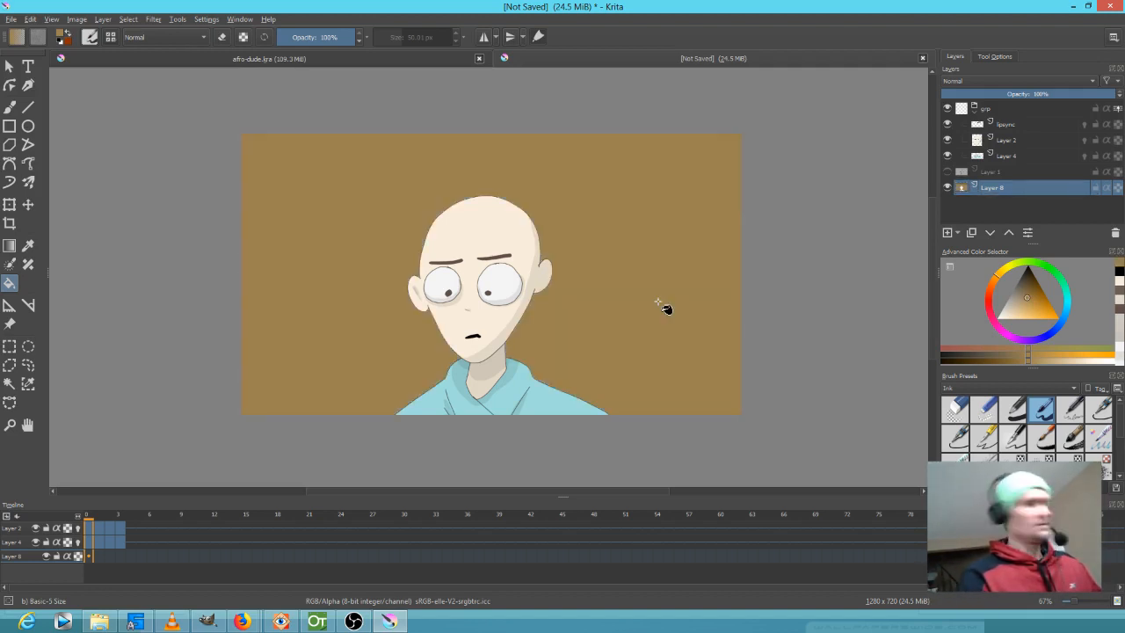
mouse_move(91, 521)
left_mouse_down()
mouse_move(116, 525)
mouse_move(78, 522)
mouse_move(123, 525)
mouse_move(81, 525)
left_mouse_up()
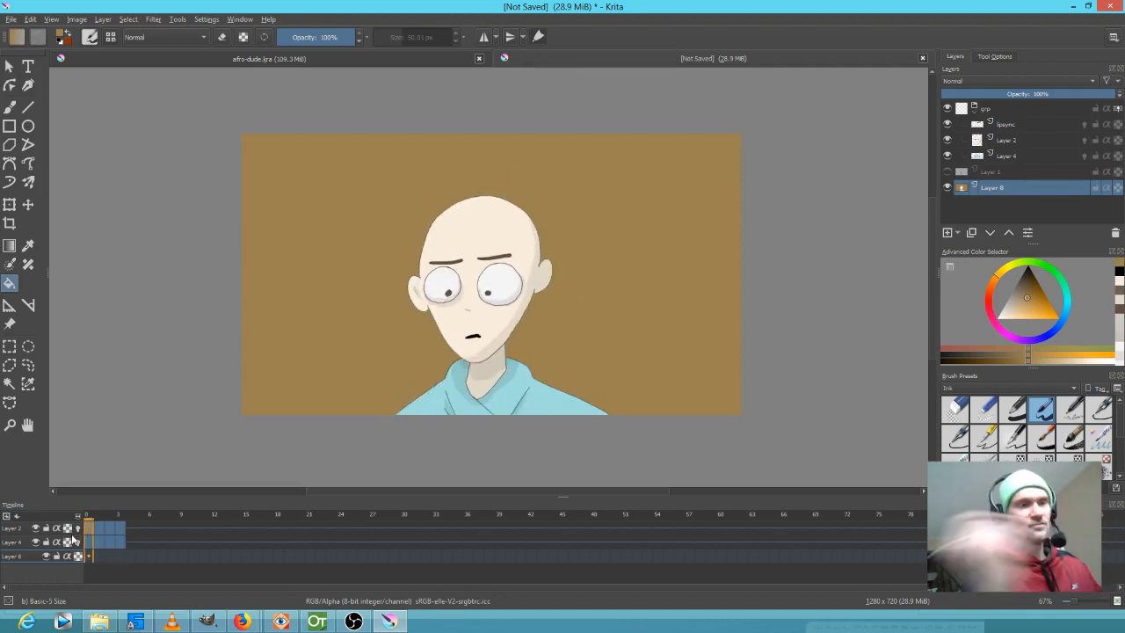
key("b")
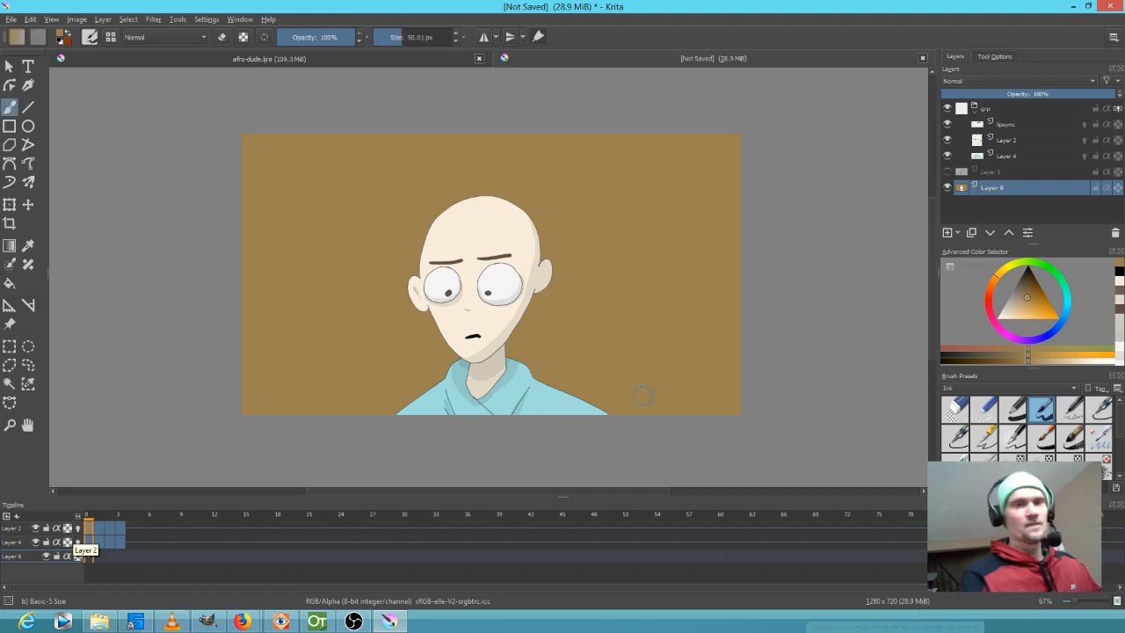
mouse_move(542, 453)
left_mouse_down()
mouse_move(718, 413)
mouse_move(490, 445)
mouse_move(389, 437)
mouse_move(397, 337)
mouse_move(576, 161)
mouse_move(402, 398)
mouse_move(673, 314)
mouse_move(656, 383)
mouse_move(384, 422)
mouse_move(502, 177)
mouse_move(580, 293)
mouse_move(406, 429)
mouse_move(448, 399)
left_mouse_up()
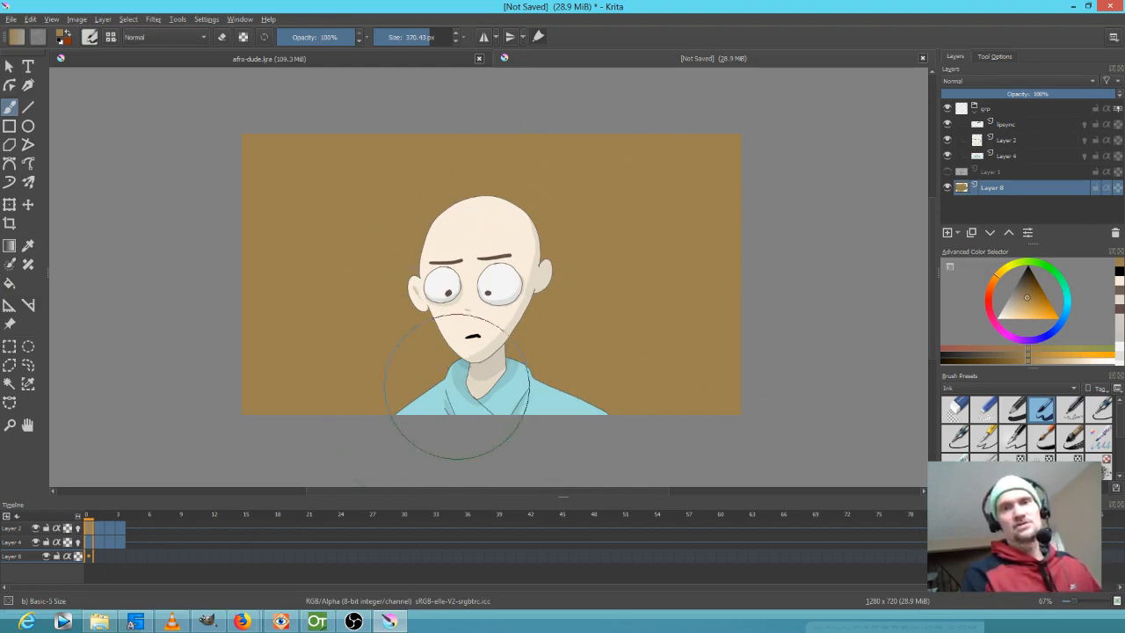
mouse_move(91, 518)
left_mouse_down()
mouse_move(124, 522)
mouse_move(82, 521)
left_mouse_up()
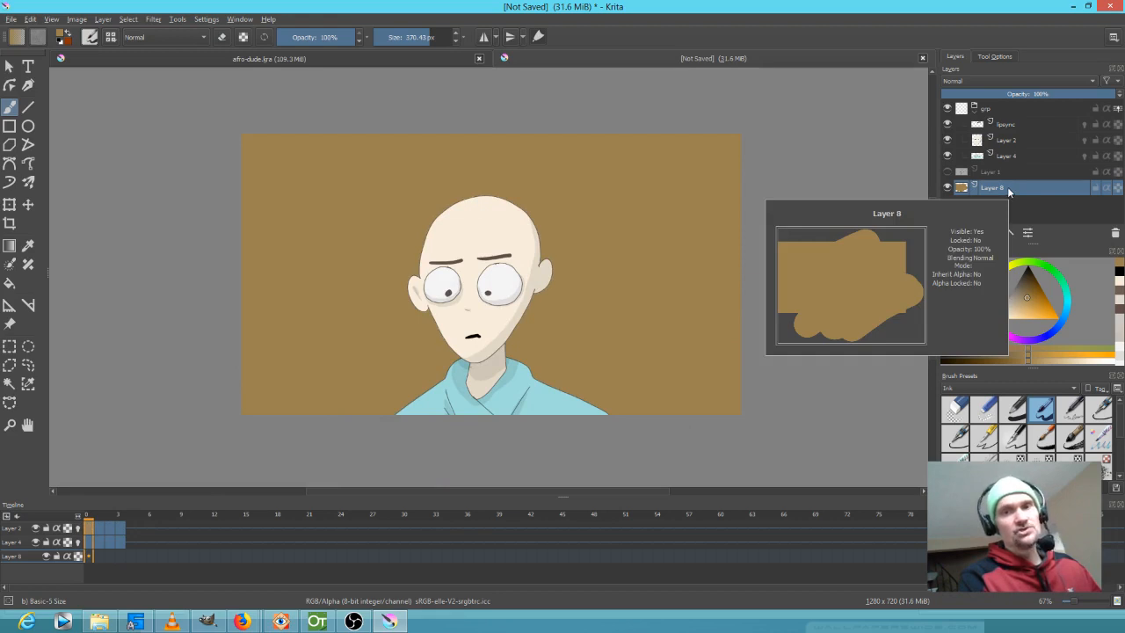
- Paint diagonal stripes in a more saturated orange-brown across the background layer behind the character
mouse_move(989, 191)
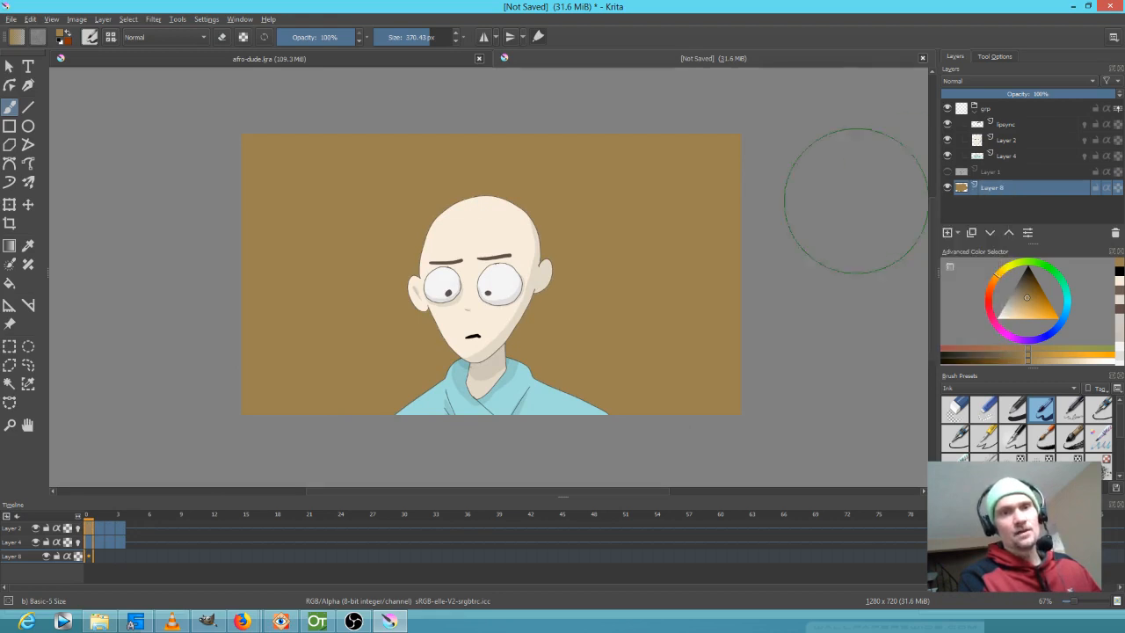
left_click(1037, 299)
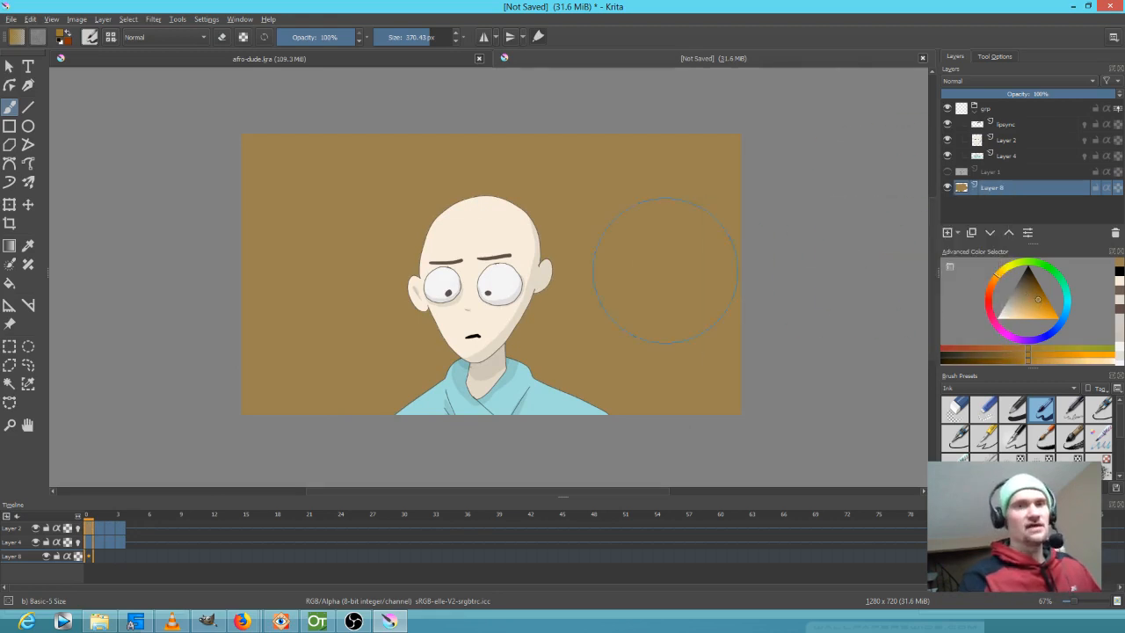
left_click_drag(446, 88, 134, 325)
left_click_drag(163, 426, 791, 202)
left_click_drag(791, 150, 544, 259)
- Add lighter tan diagonal stripes across the background layer and scrub the first frames to check the animation
left_click(1027, 301)
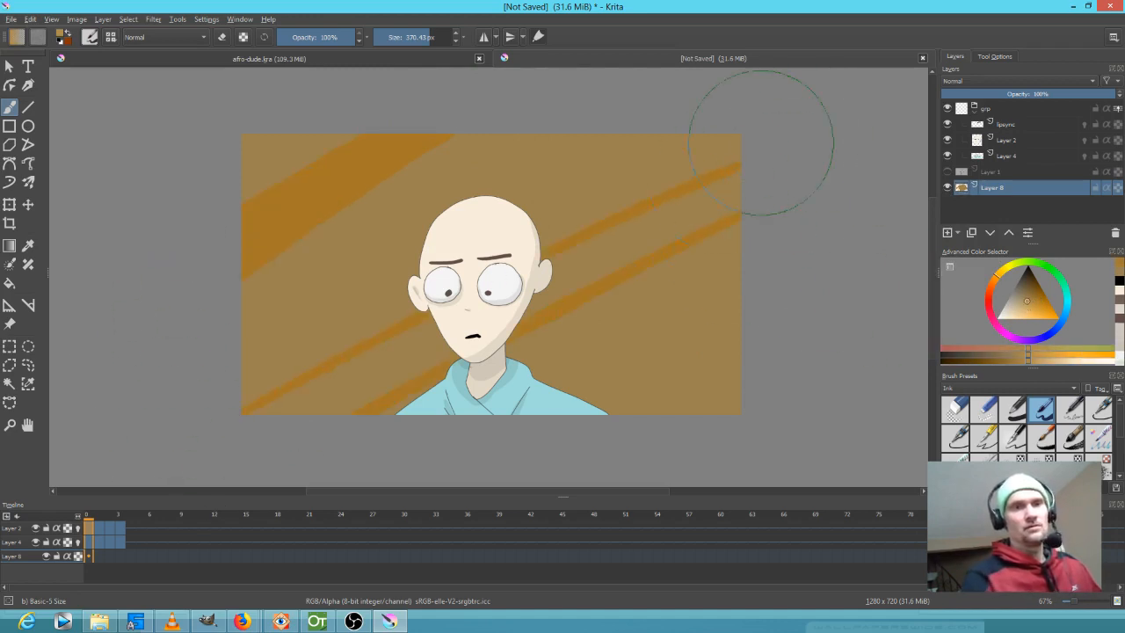
left_click_drag(751, 150, 148, 430)
left_click_drag(158, 389, 695, 108)
left_click_drag(787, 208, 408, 409)
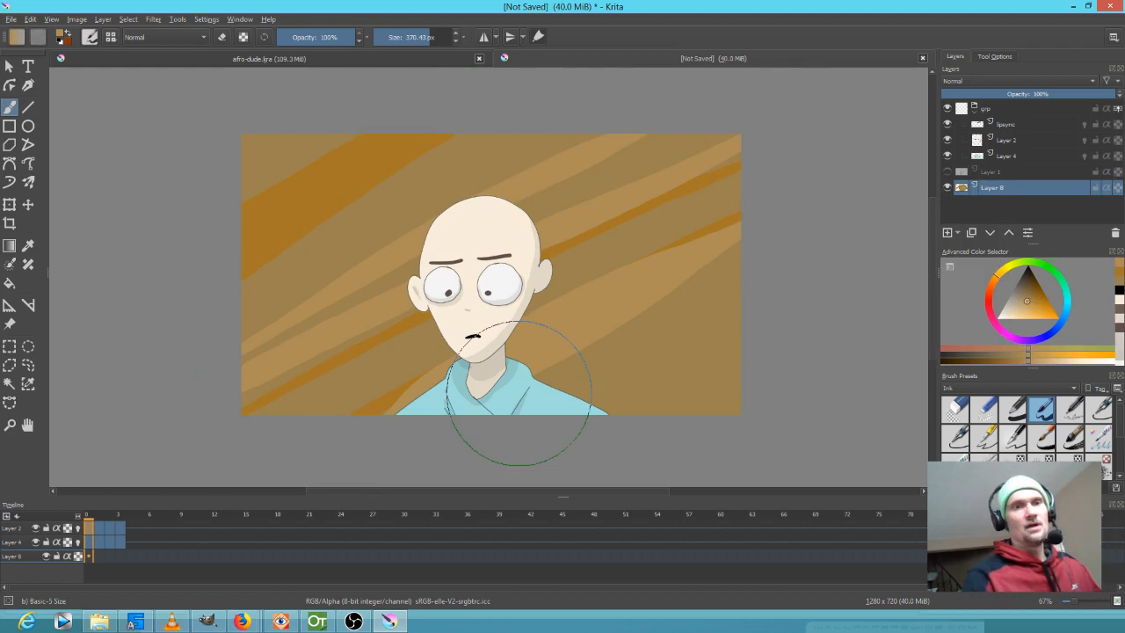
left_click_drag(88, 517, 61, 511)
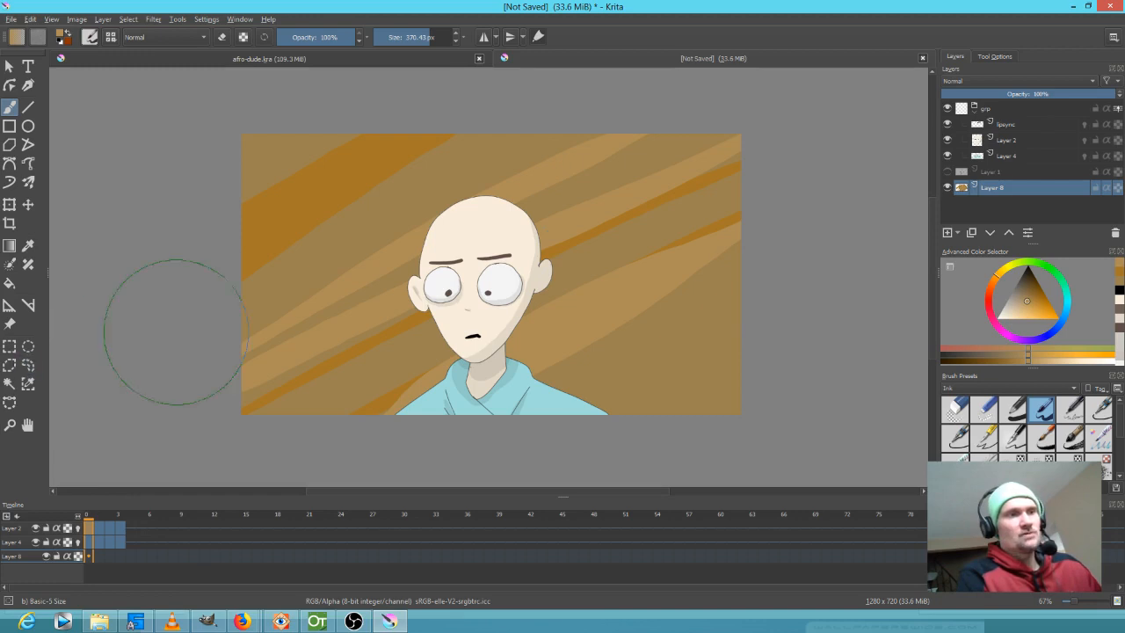
- Go through the lipsync, Layer 2, Layer 4 and grp entries and scrub the frames to examine the grouped animation over the background
left_click(1013, 127)
left_click(1012, 141)
left_click(1012, 156)
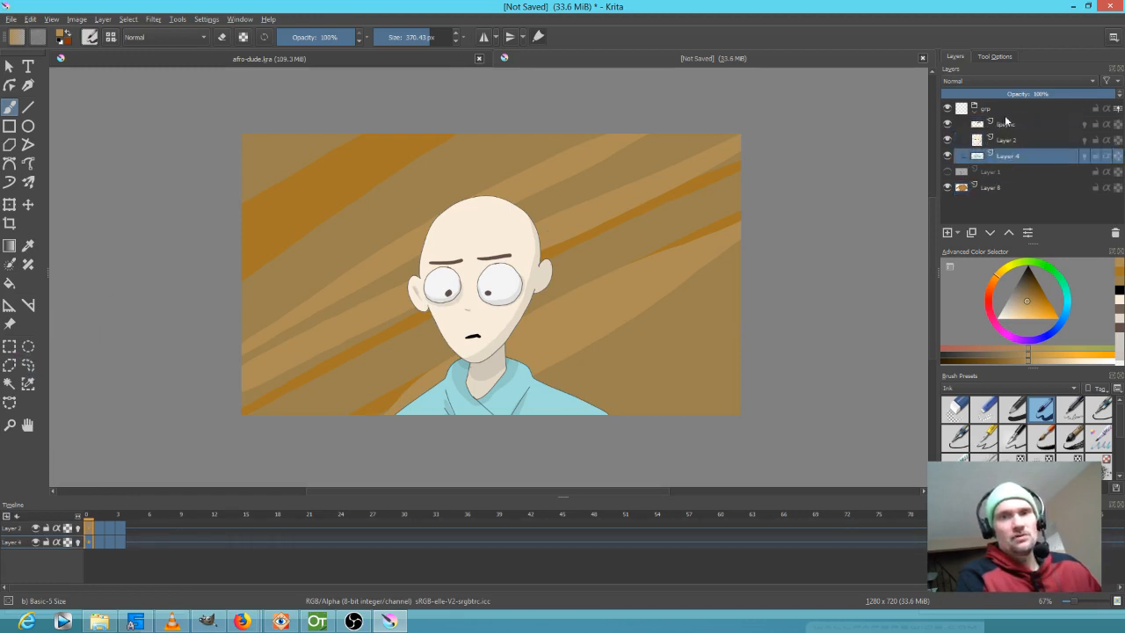
left_click(997, 110)
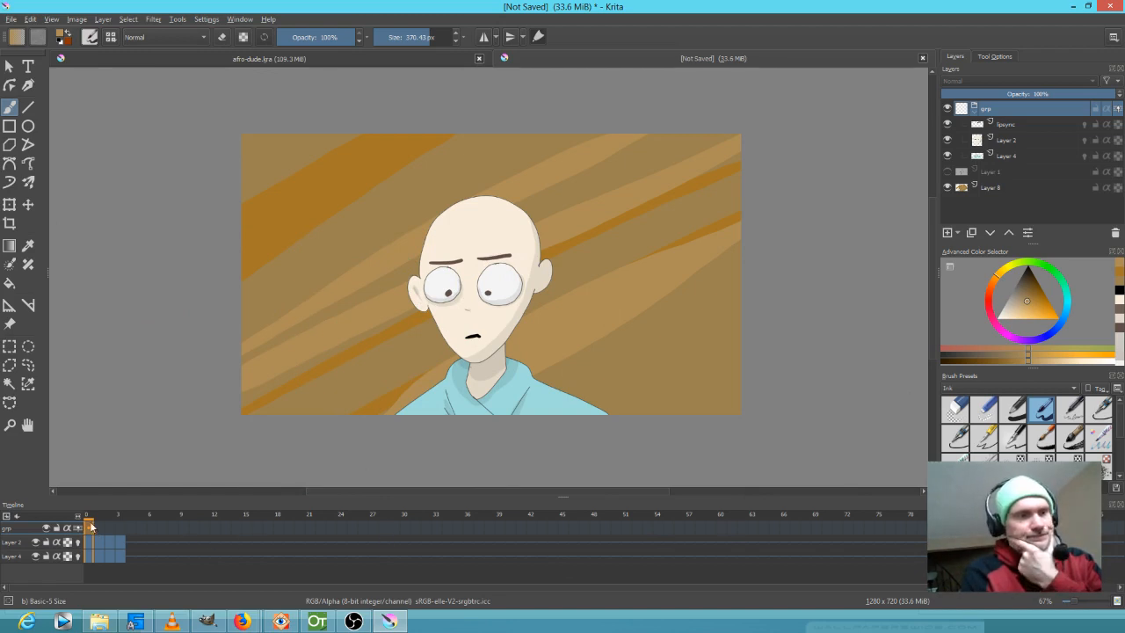
mouse_move(92, 524)
left_mouse_down()
mouse_move(121, 526)
mouse_move(77, 523)
left_mouse_up()
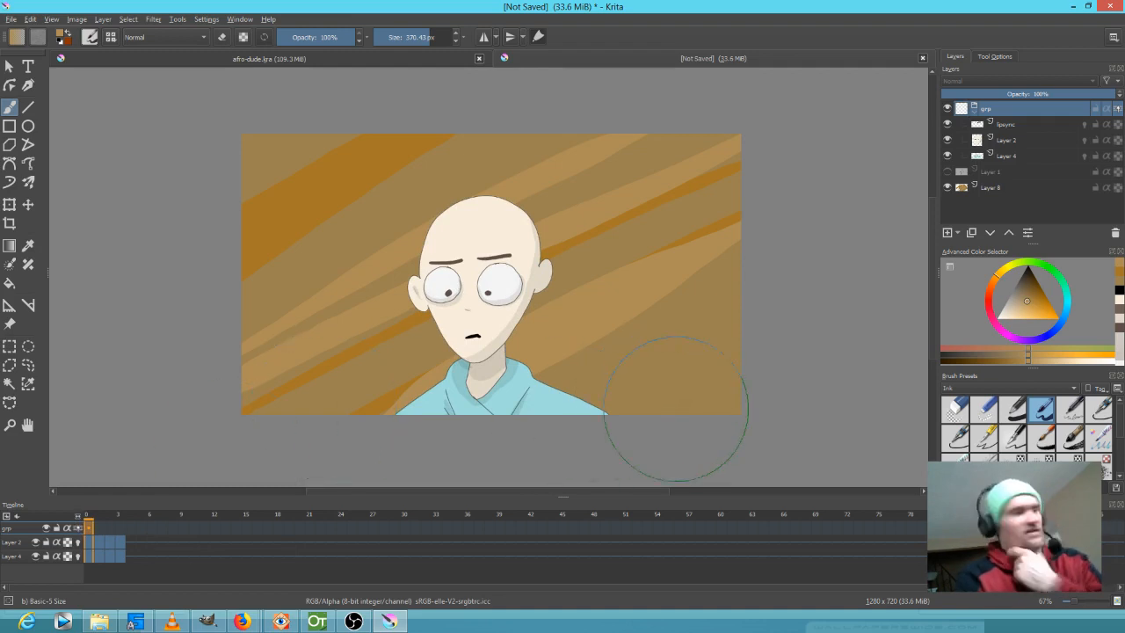
key("ctrl+plus")
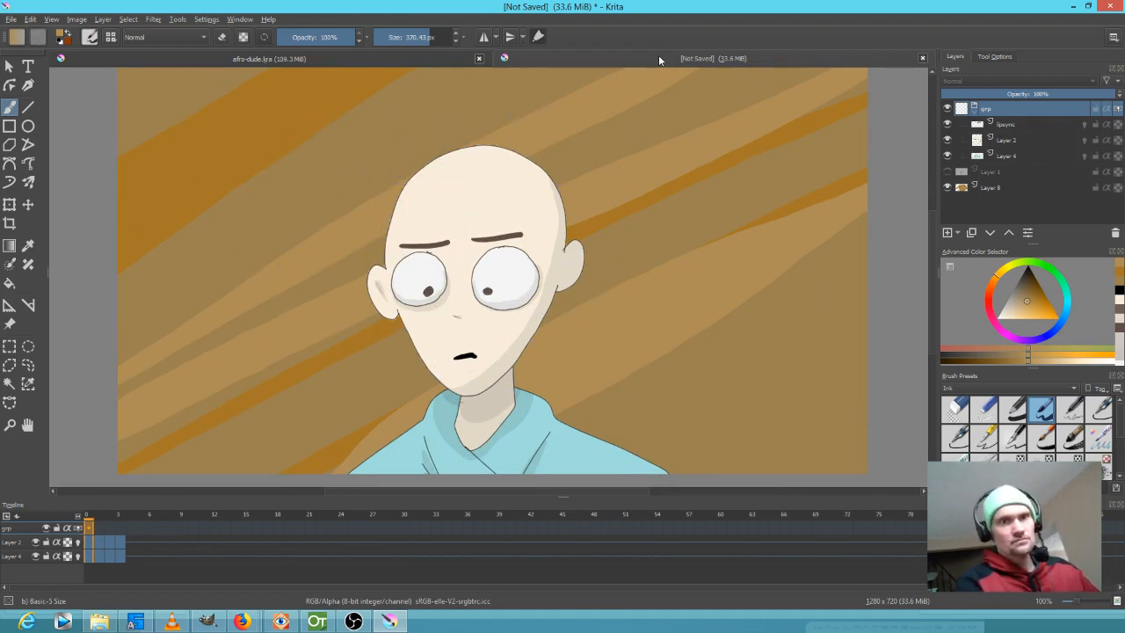
- Switch to the afro-dude.kra document, scrub its frames and hide the Color Balance filter mask on Layer 5(pasted)
left_click(383, 55)
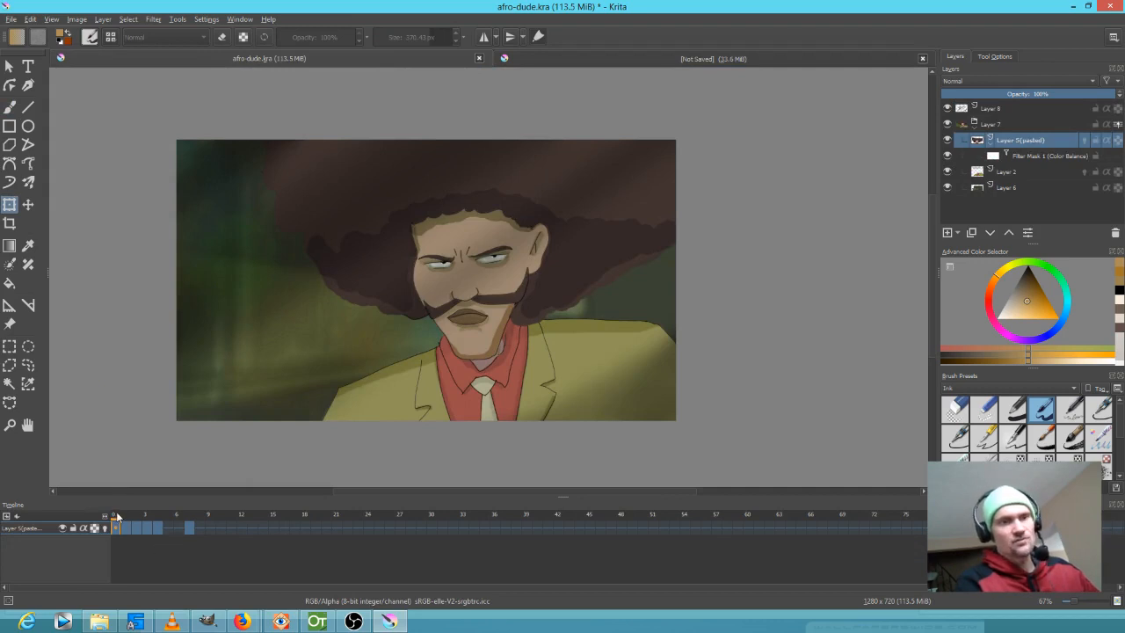
mouse_move(116, 517)
left_mouse_down()
mouse_move(177, 517)
mouse_move(103, 520)
left_mouse_up()
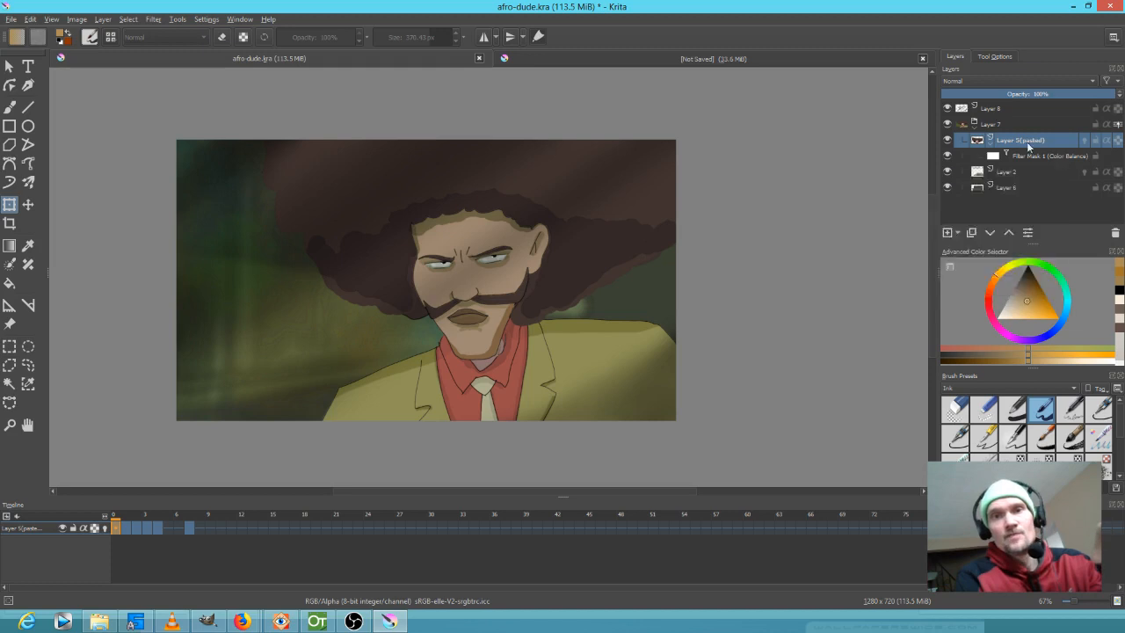
left_click(947, 155)
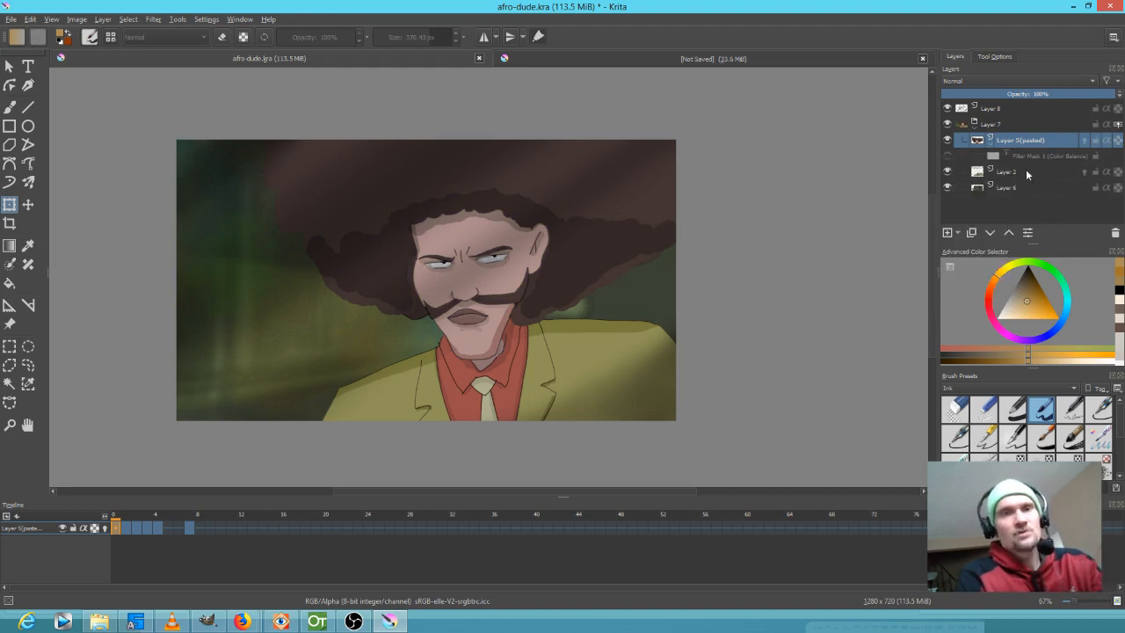
left_click(947, 142)
left_click(947, 141)
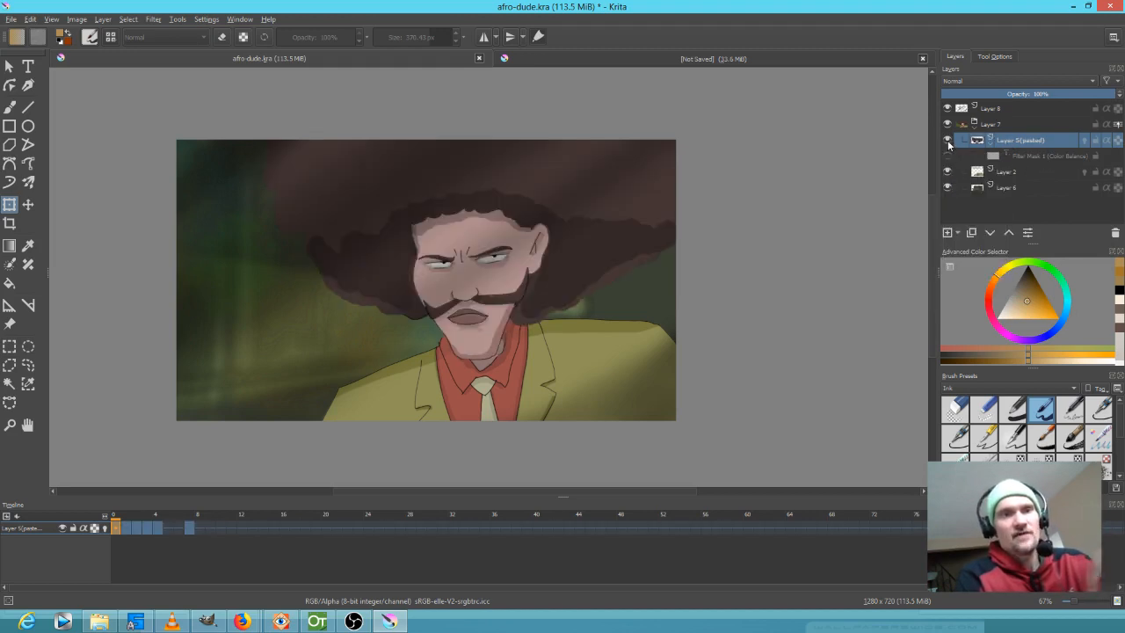
- Look over the available filters and the mask types that can be added to Layer 5(pasted)
left_click(158, 21)
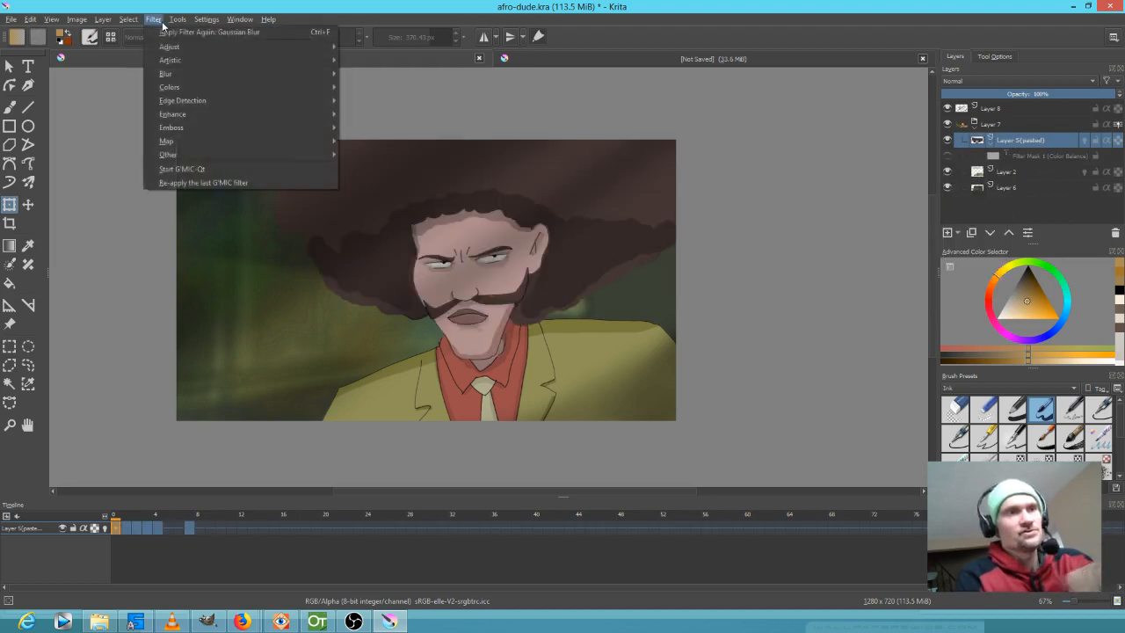
left_click(163, 33)
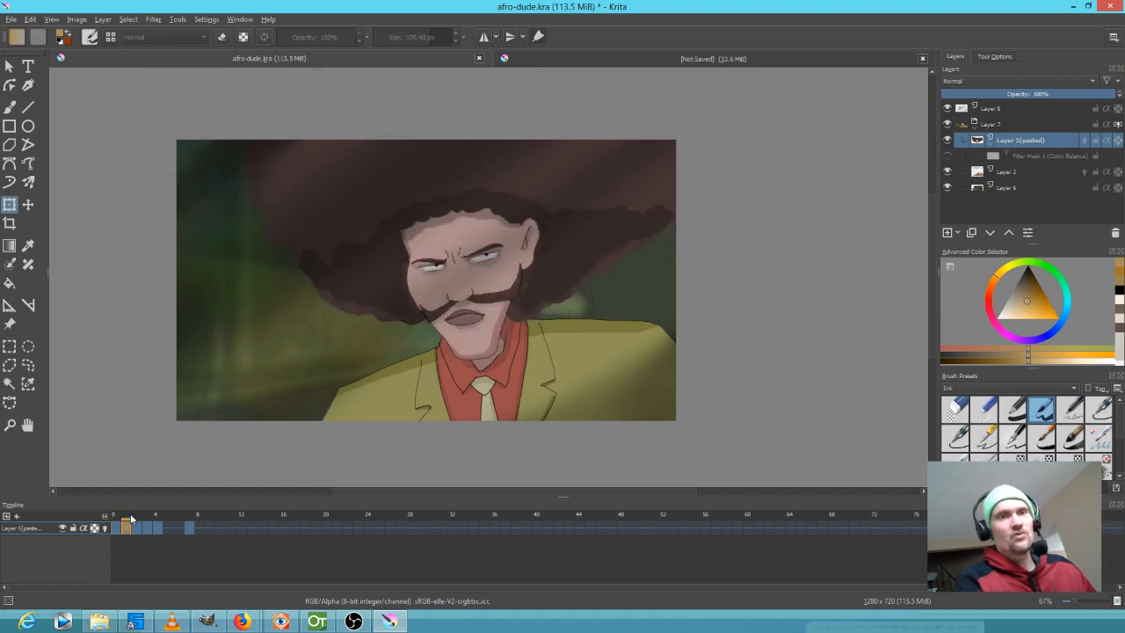
key("ctrl+z")
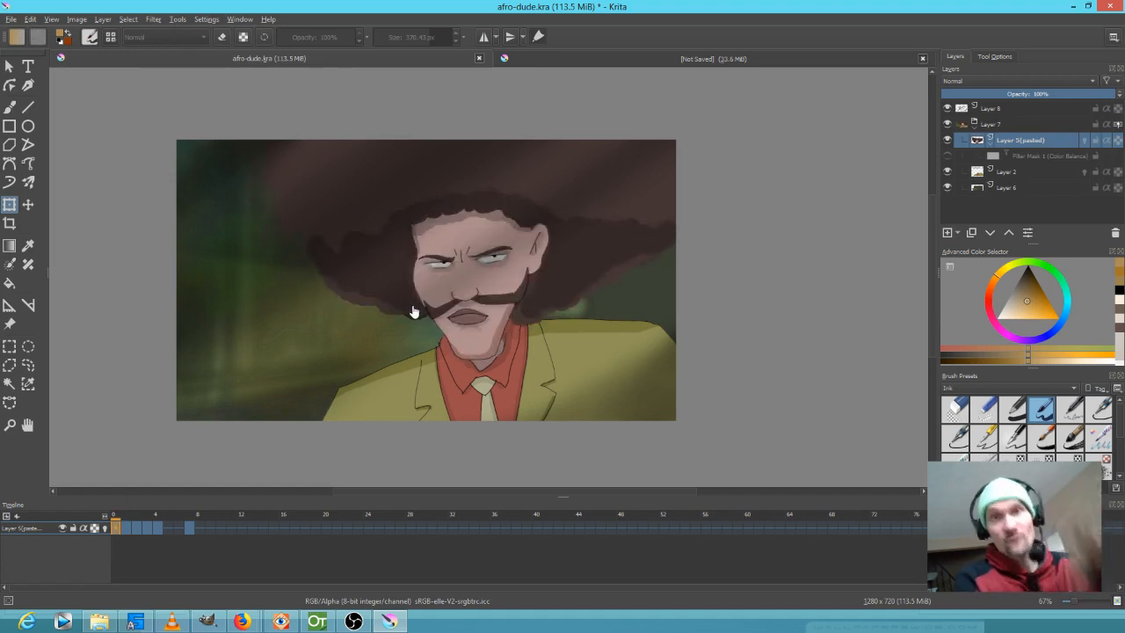
right_click(1004, 142)
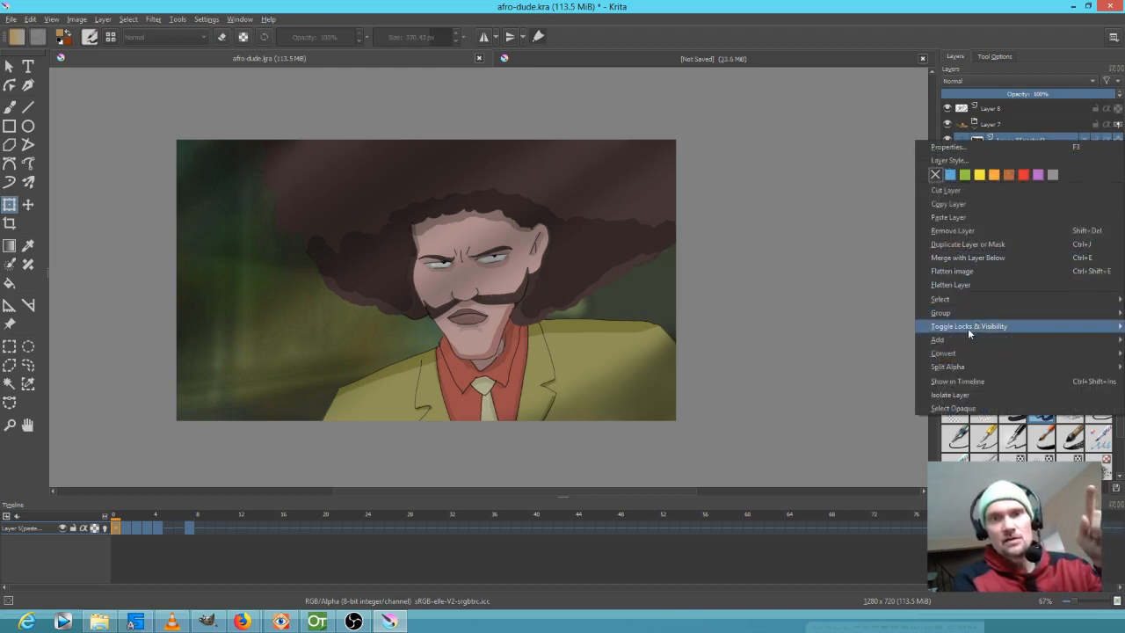
mouse_move(967, 341)
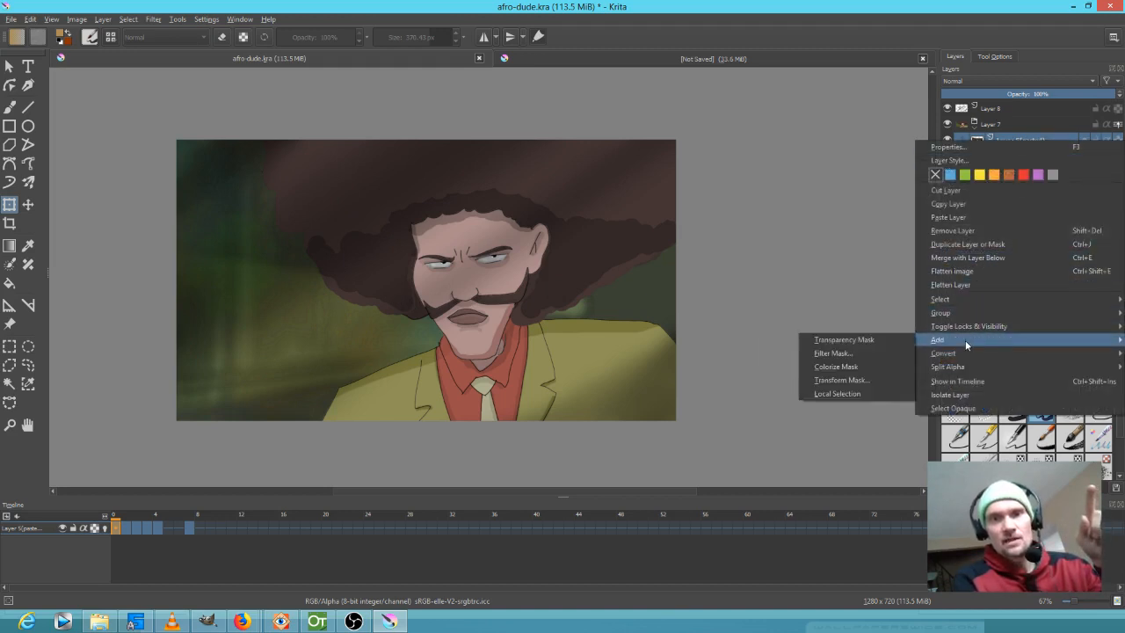
left_click(839, 353)
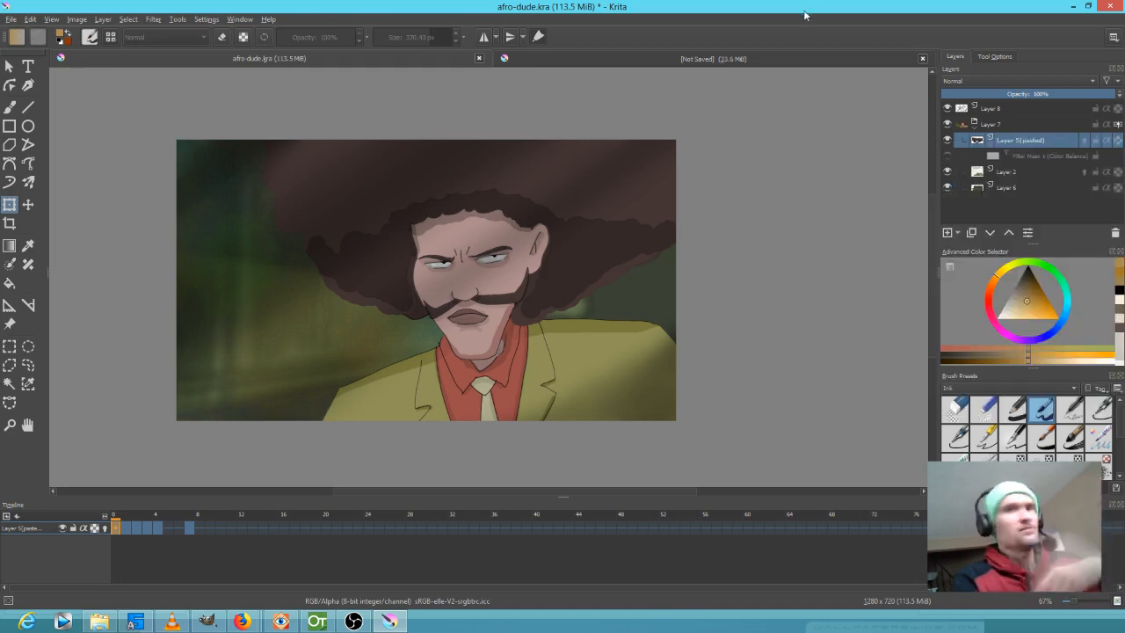
- Toggle the Color Balance filter mask to compare the head colours with and without it, leaving the mask shown
left_click(947, 156)
left_click(947, 158)
left_click(947, 158)
- Open the properties of Filter Mask 1 (Color Balance) and widen the dialog beside the character's face
left_click(1057, 157)
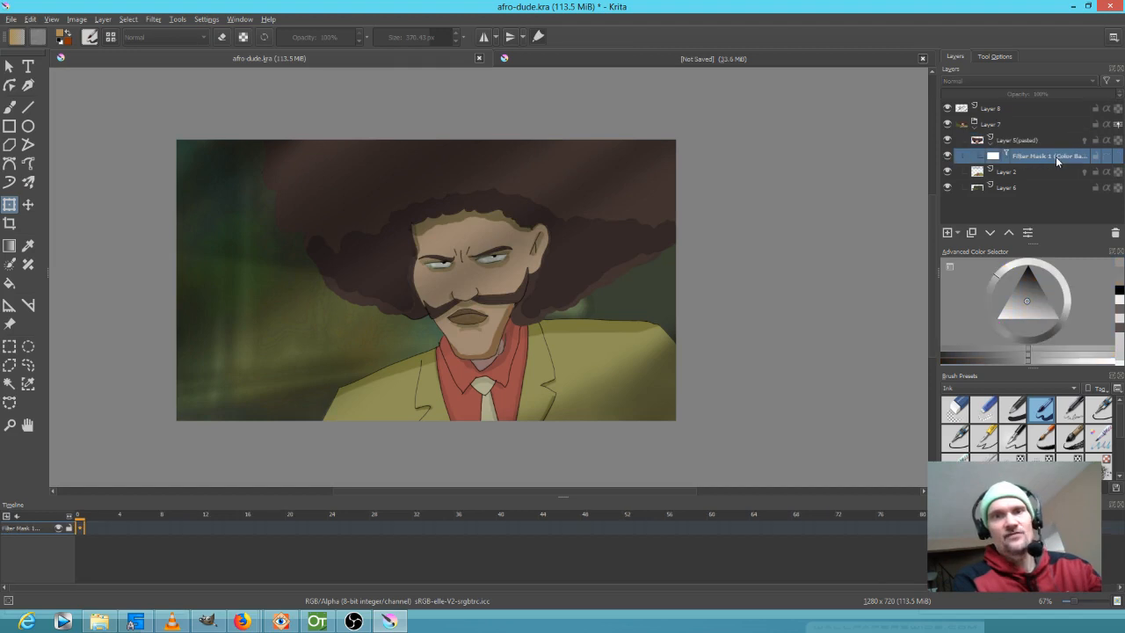
left_click(1028, 233)
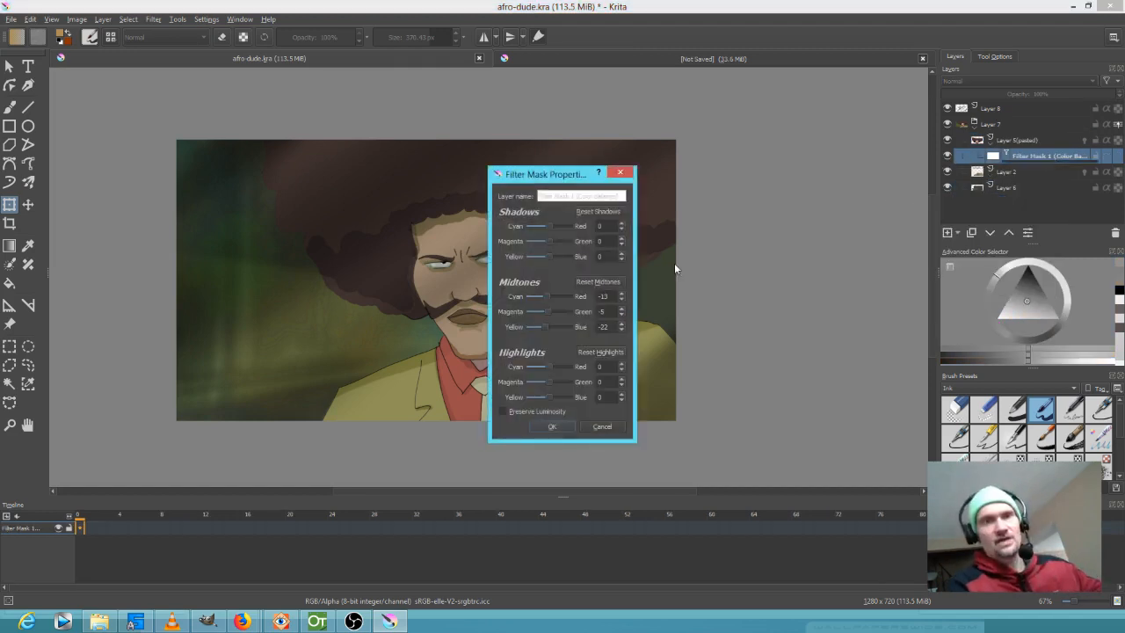
left_click_drag(555, 176, 770, 172)
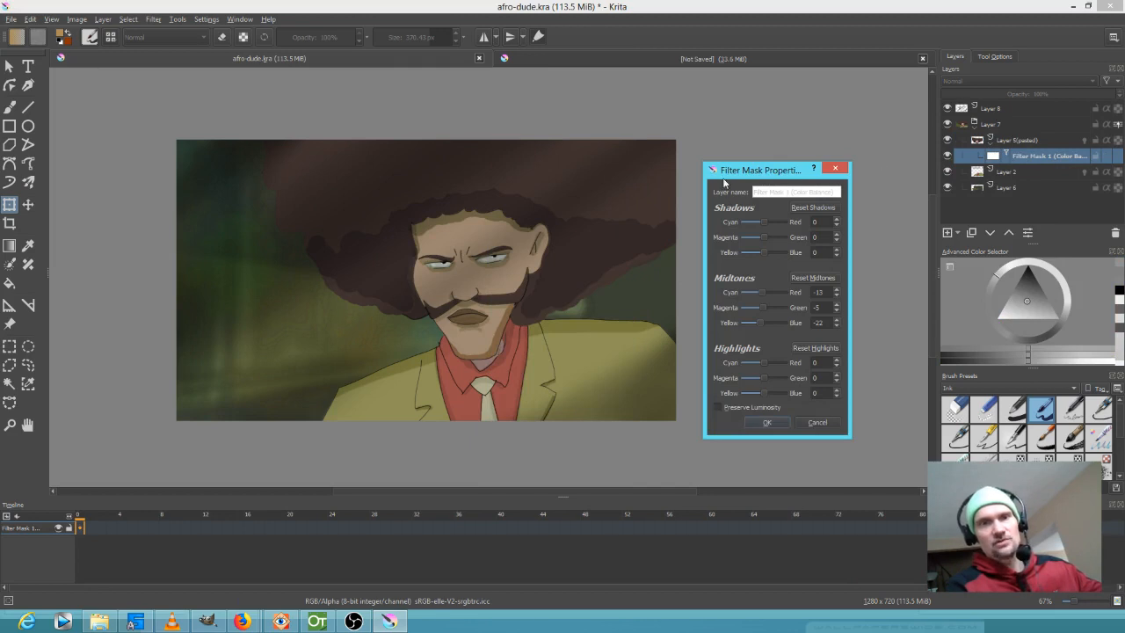
left_click_drag(703, 175, 512, 174)
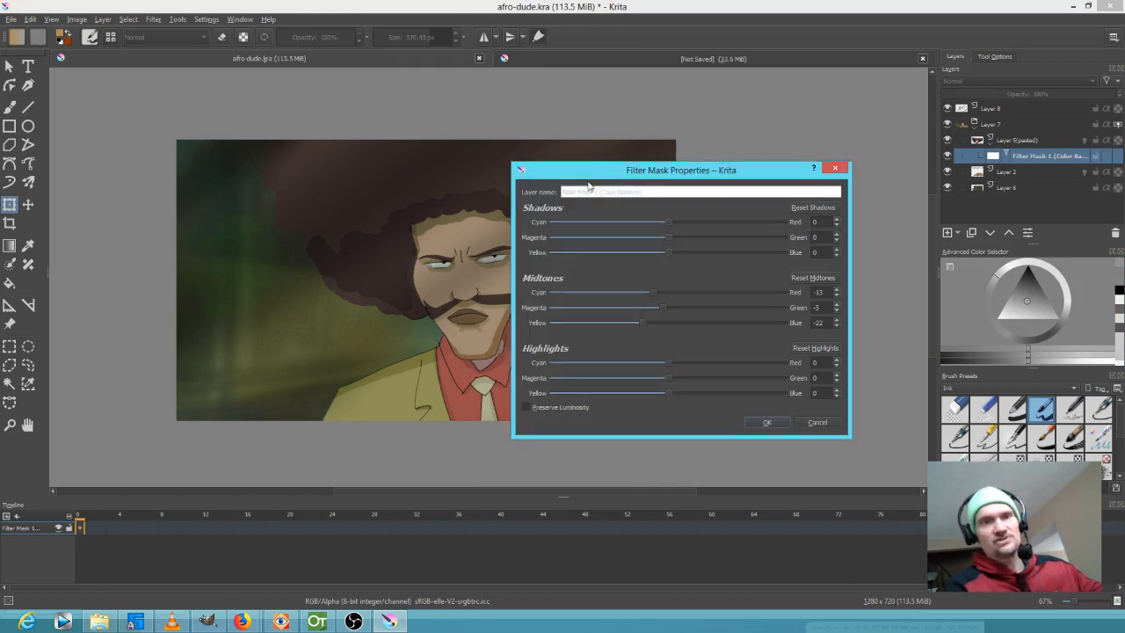
- Close the filter mask properties without changing the Color Balance and scrub the animation's first frames
left_click(835, 167)
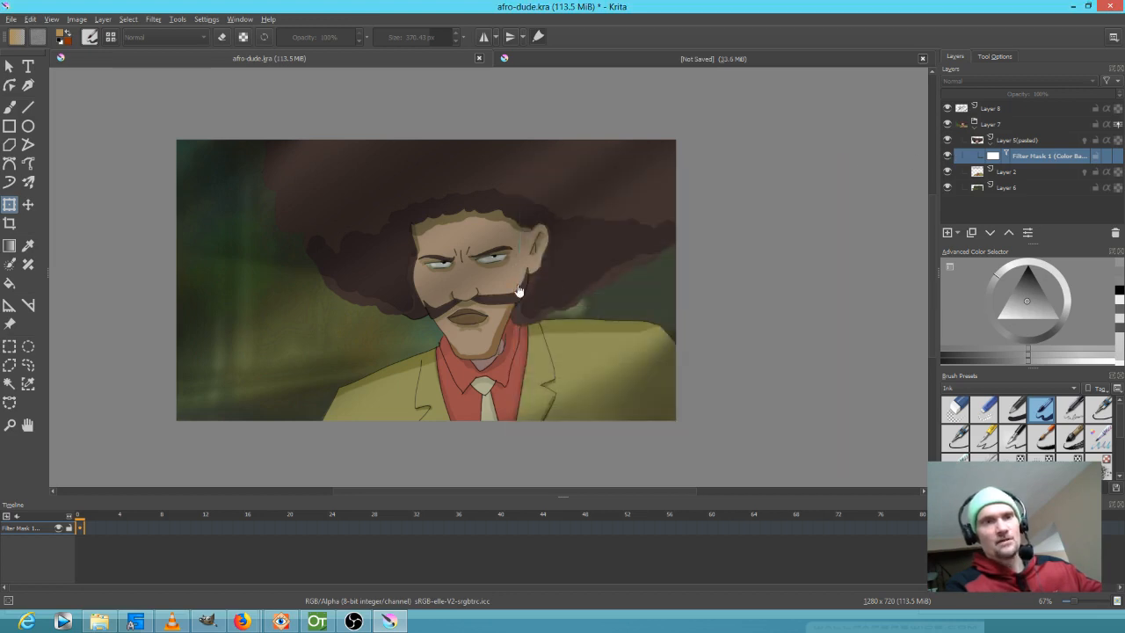
left_click_drag(81, 521, 26, 523)
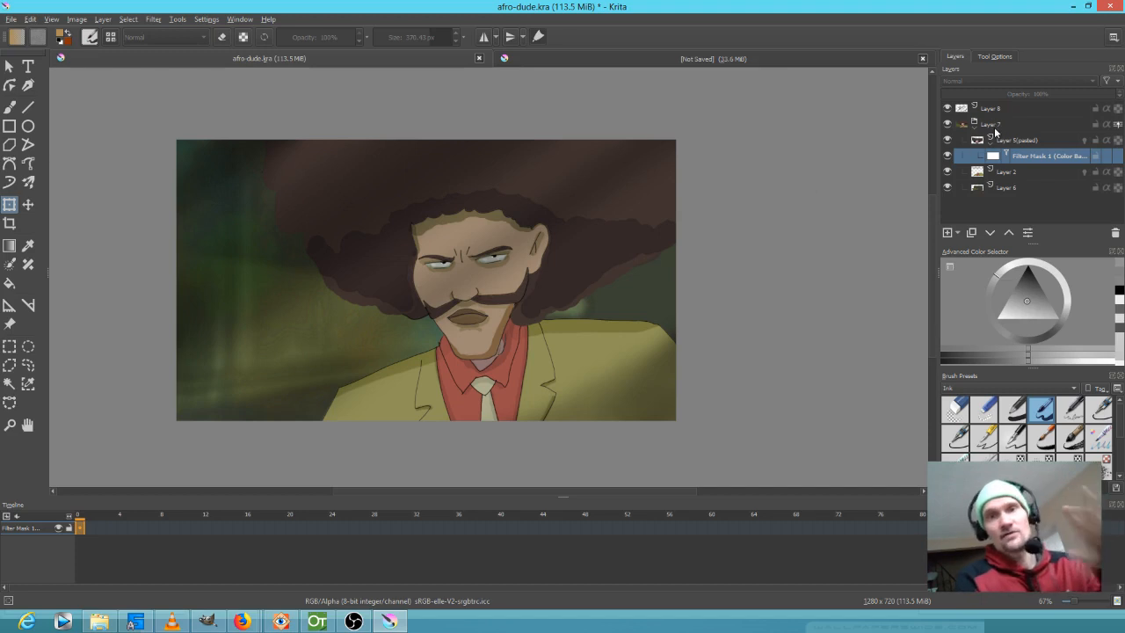
- Select Layer 2 and toggle its visibility off and on to see what it contains, leaving it shown
left_click(1006, 173)
left_click(947, 172)
left_click(948, 172)
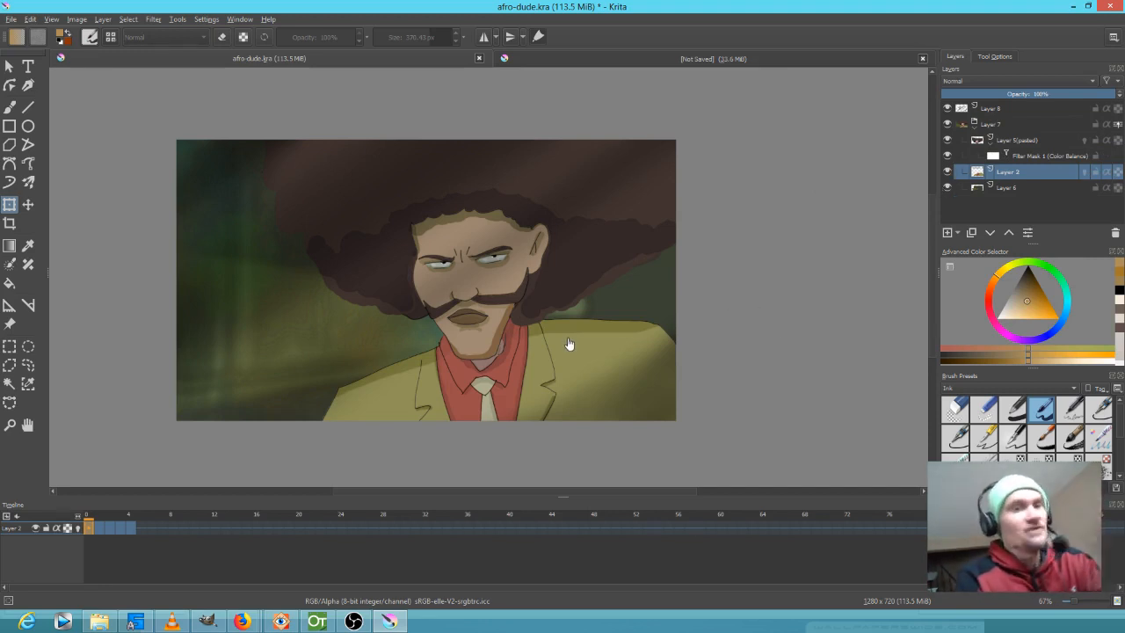
- Darken the tie knot, tie and red shirt on frame 0 of Layer 2 with black fills at 12% opacity
scroll(493, 415, "up", 5)
scroll(513, 402, "down", 2)
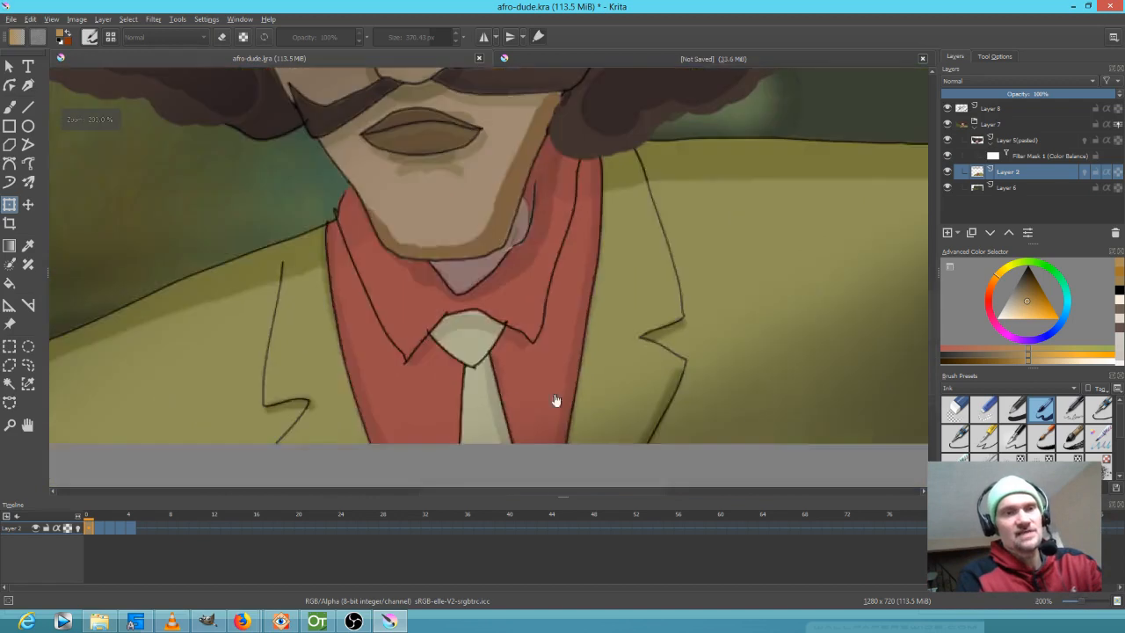
left_click_drag(638, 422, 640, 355)
scroll(640, 364, "down", 2)
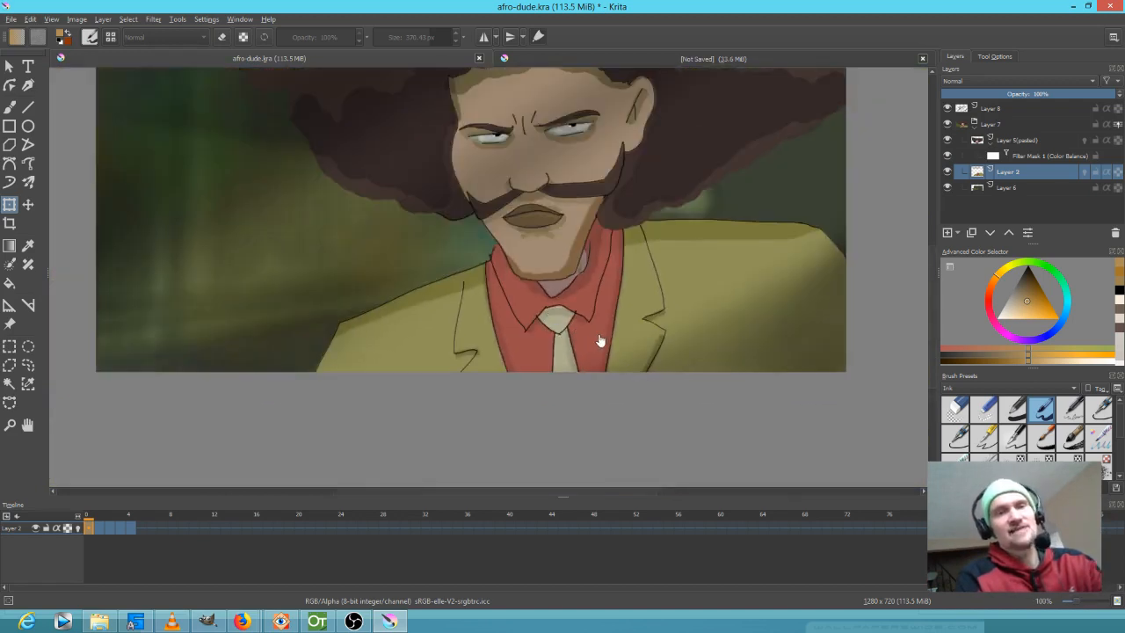
scroll(592, 330, "up", 2)
left_click_drag(677, 343, 628, 334)
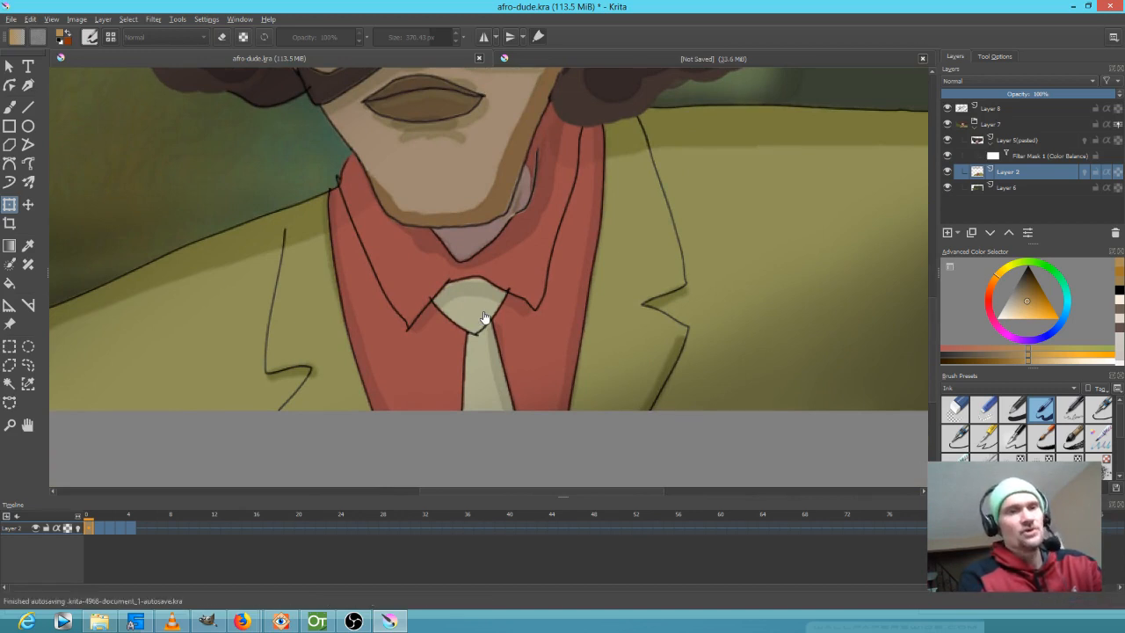
key("f")
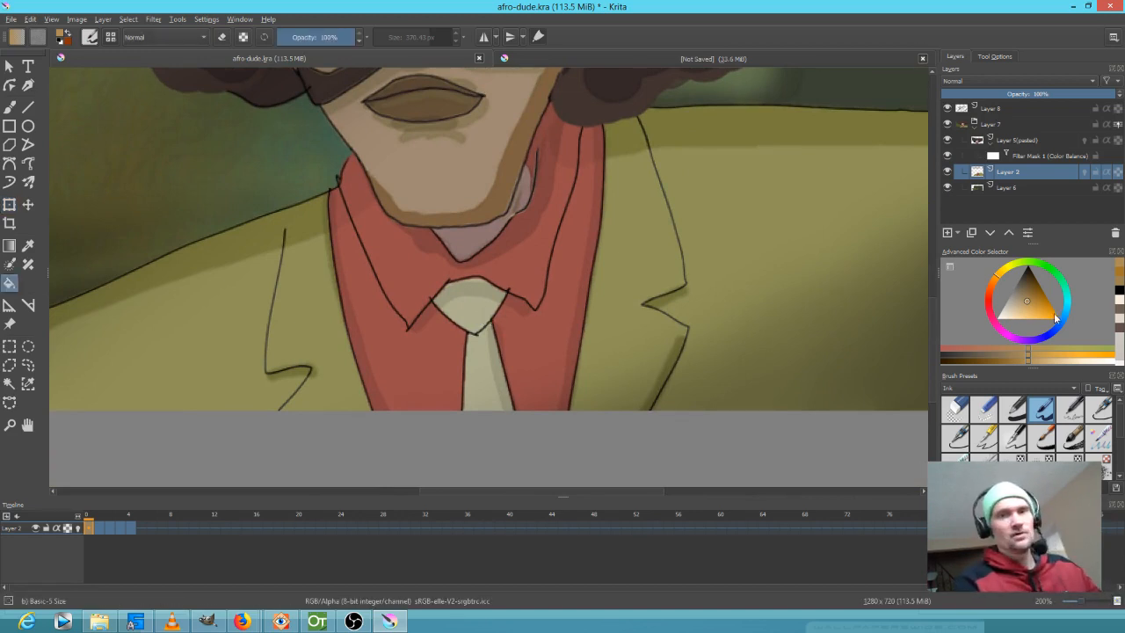
left_click(1030, 297)
left_click_drag(1028, 297, 1030, 292)
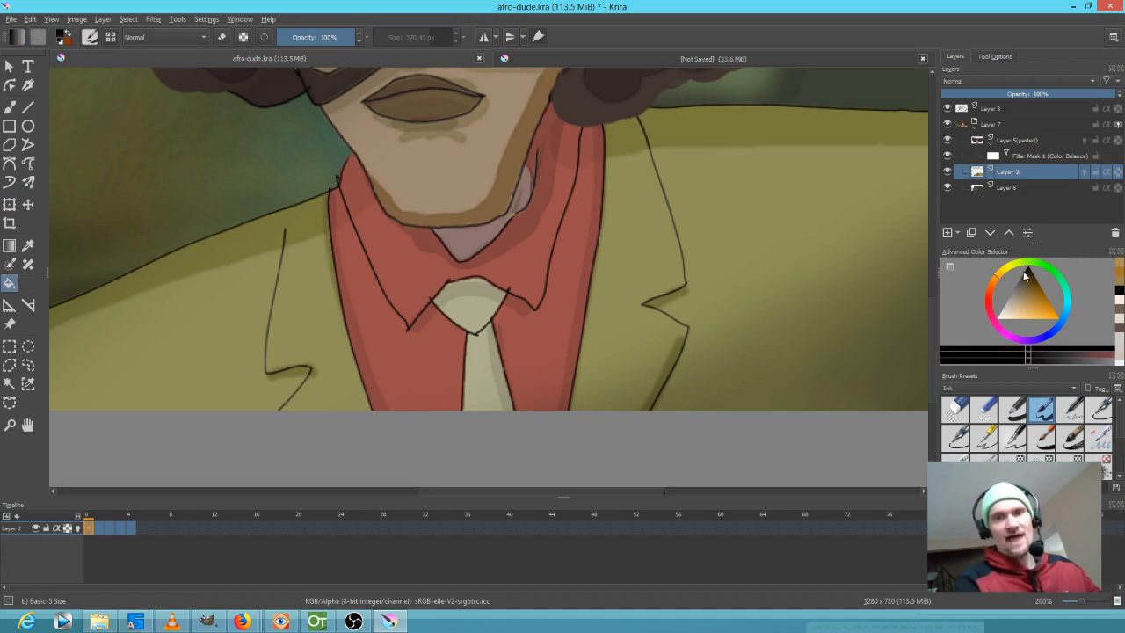
left_click_drag(302, 37, 280, 41)
left_click(477, 313)
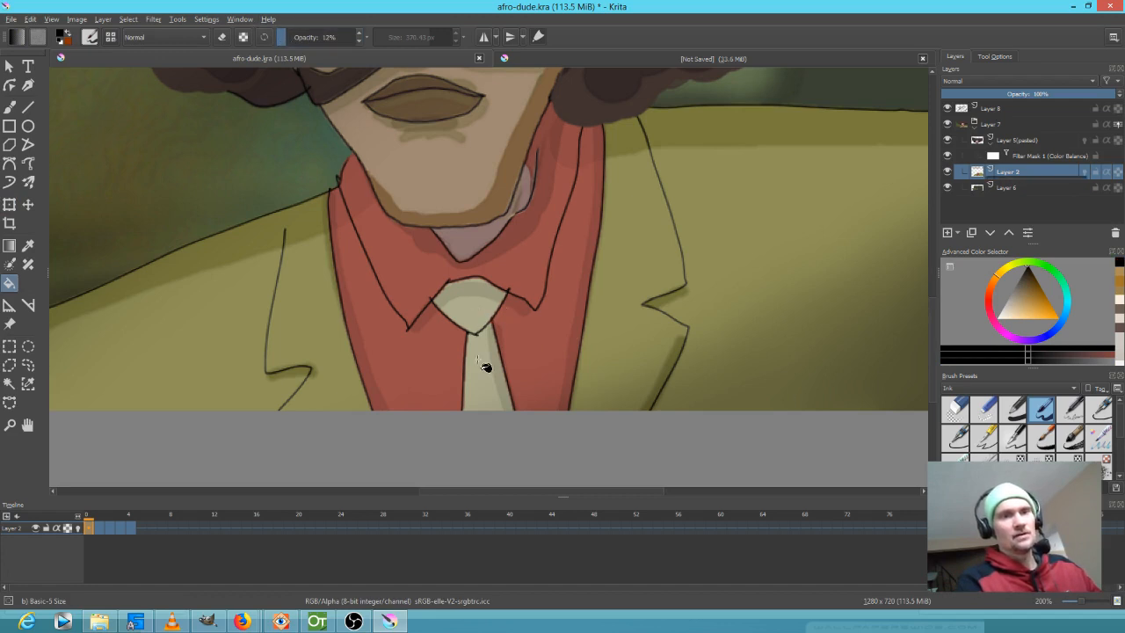
left_click(503, 392)
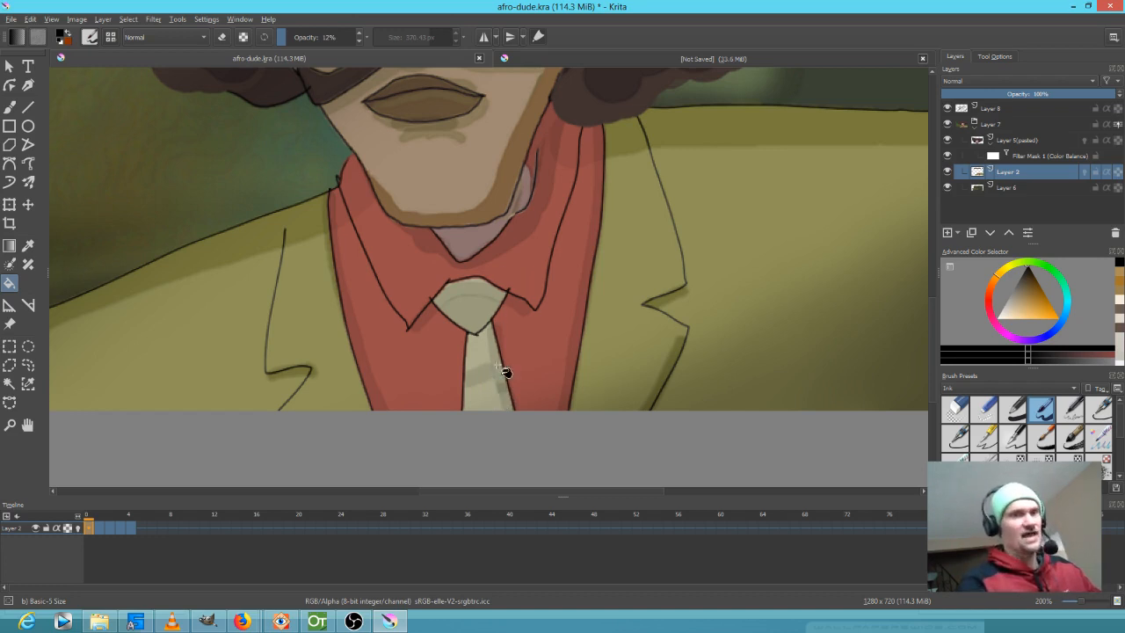
left_click(532, 351)
left_click(425, 352)
- Compare the darkened shirt and tie on frame 0 with the neighbouring frames, ending on frame 0
scroll(427, 356, "down", 3)
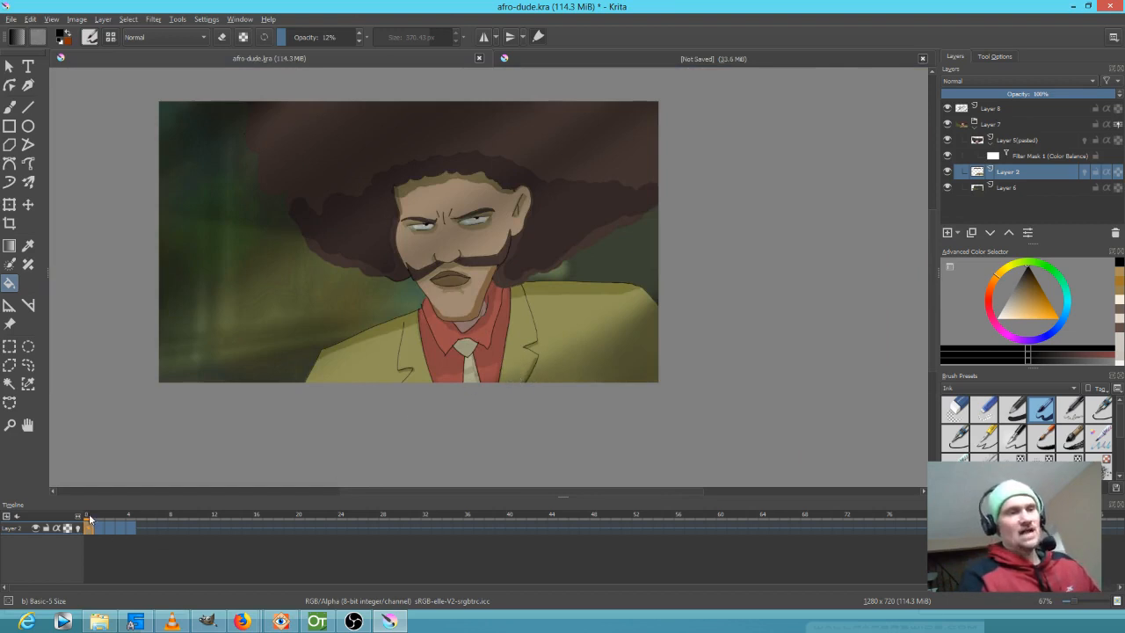
mouse_move(90, 518)
left_mouse_down()
mouse_move(100, 519)
mouse_move(86, 521)
left_mouse_up()
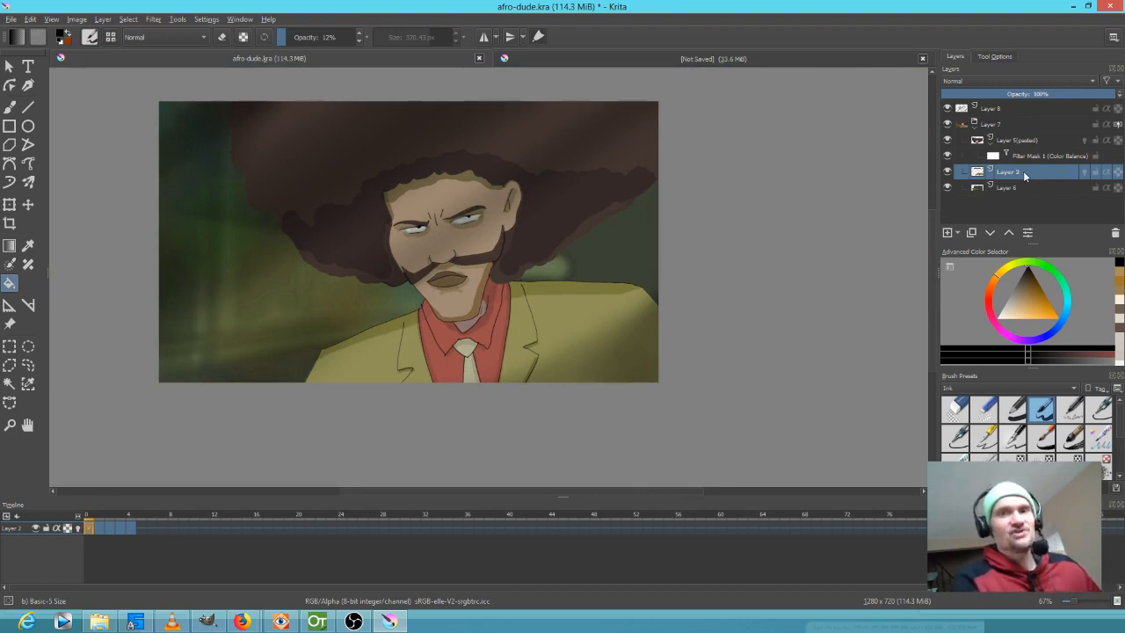
mouse_move(1024, 176)
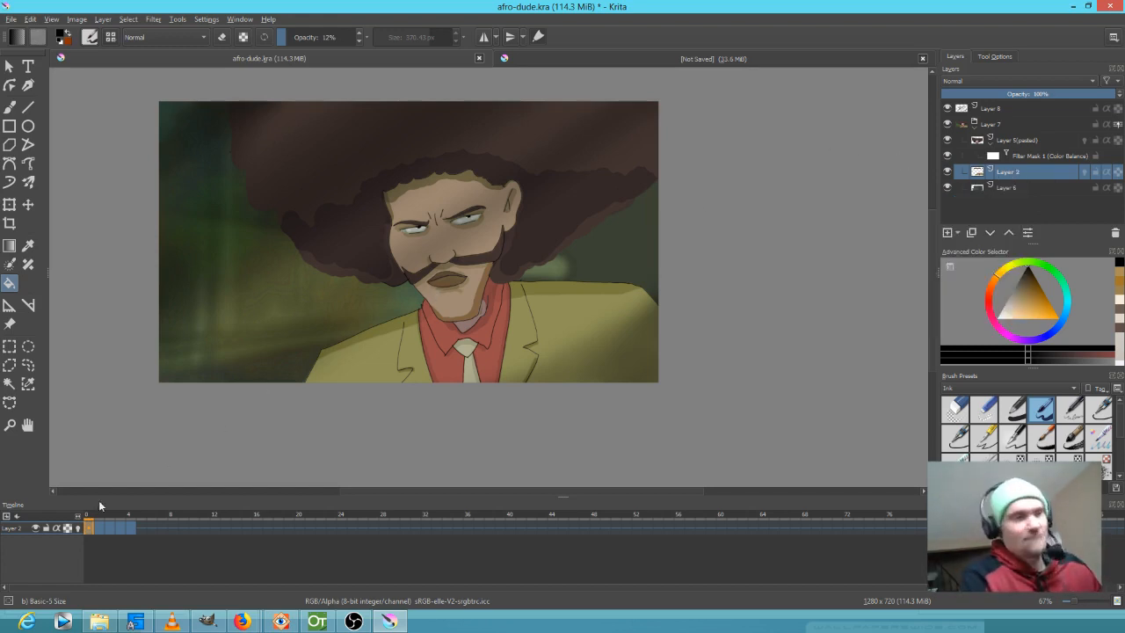
mouse_move(86, 521)
left_mouse_down()
mouse_move(112, 523)
mouse_move(69, 521)
mouse_move(105, 521)
mouse_move(87, 517)
left_mouse_up()
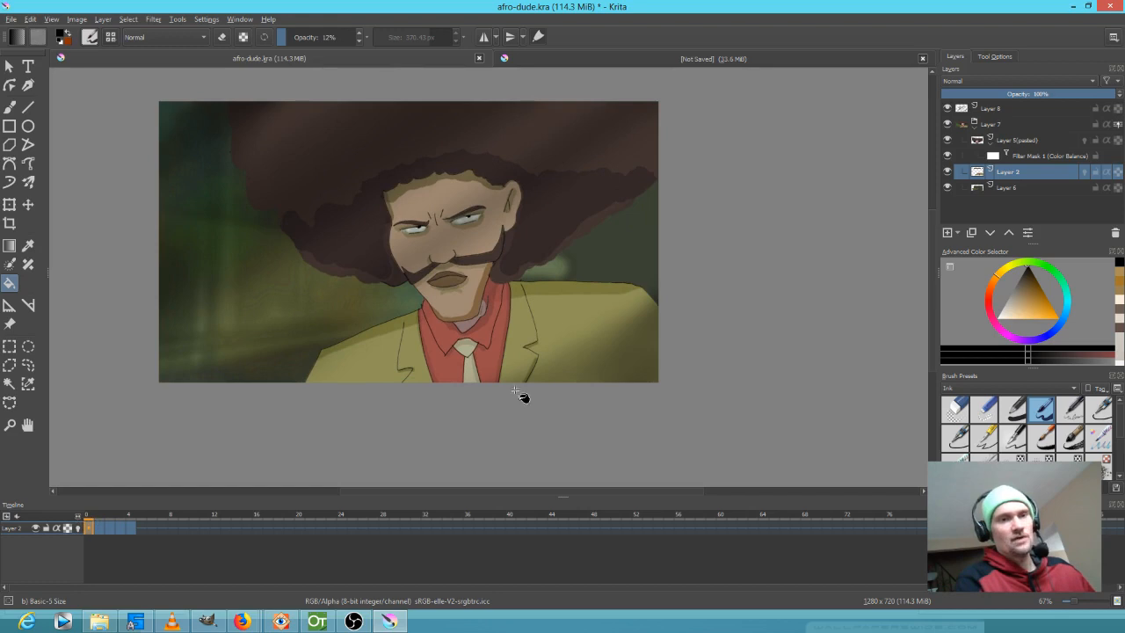
scroll(511, 386, "up", 5)
left_click_drag(385, 360, 633, 394)
scroll(605, 389, "down", 3)
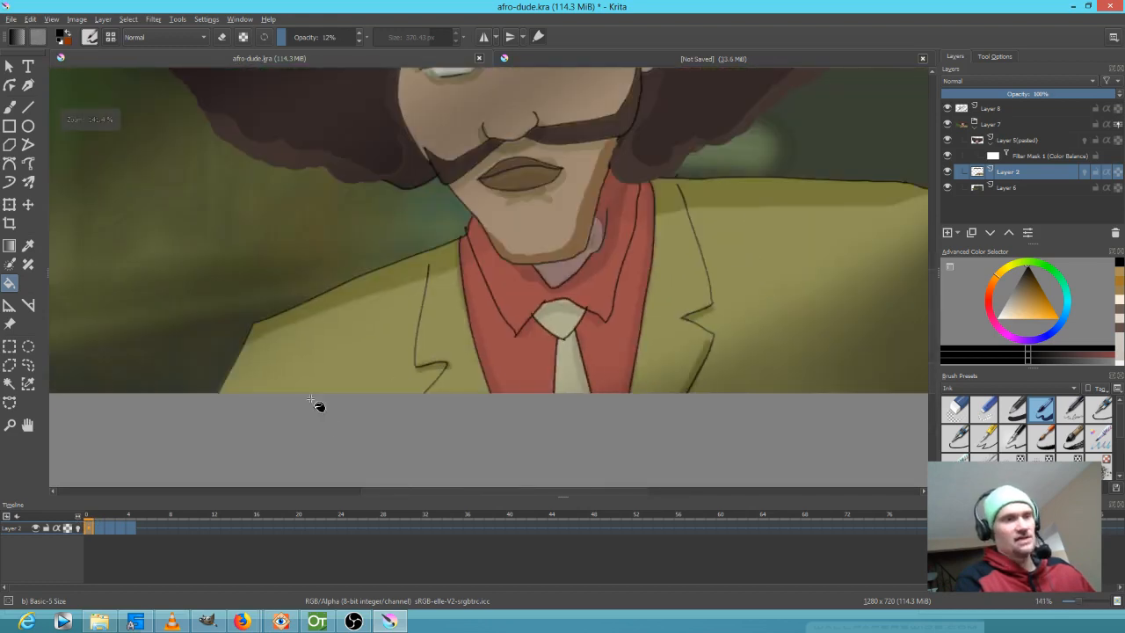
left_click(98, 527)
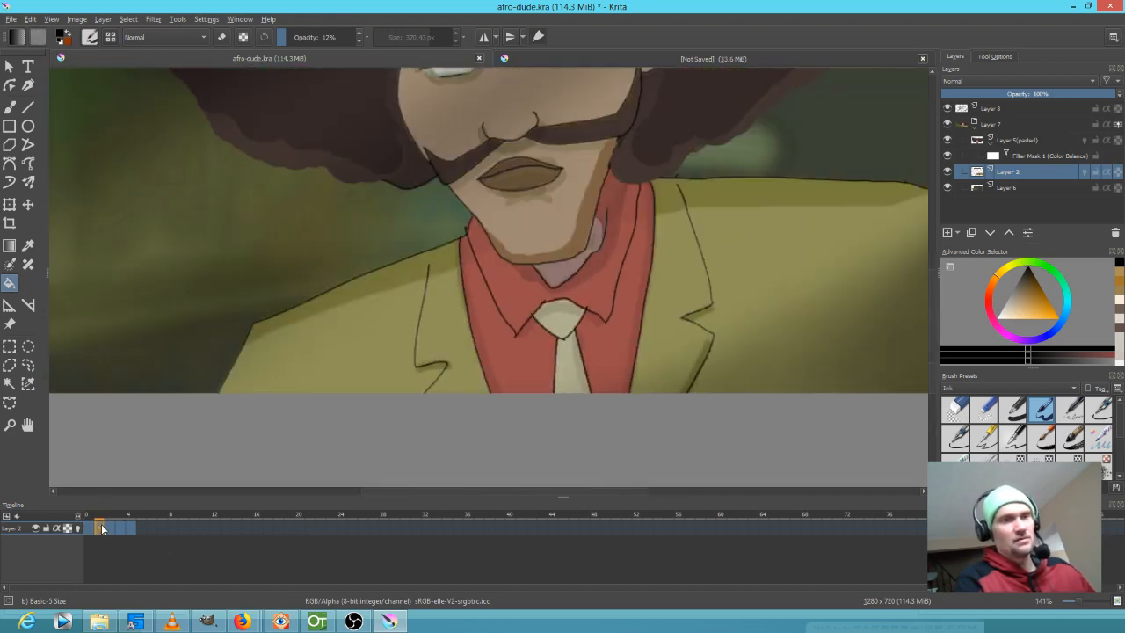
left_click(88, 529)
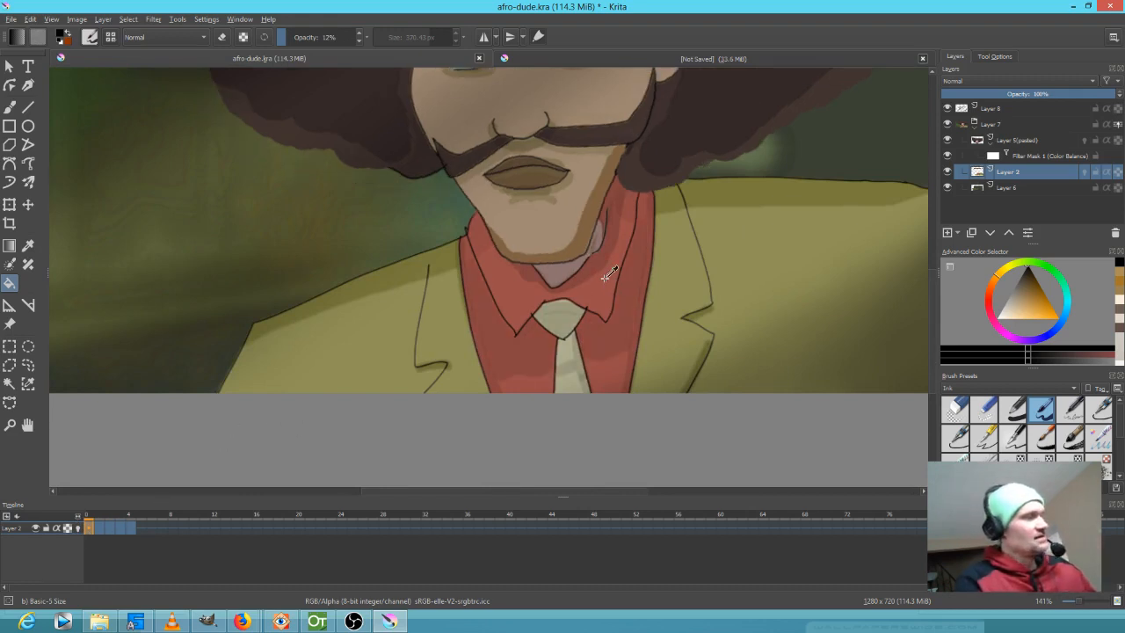
- Undo the dark fills on the shirt and tie in frame 0
key("ctrl+z")
key("ctrl+z")
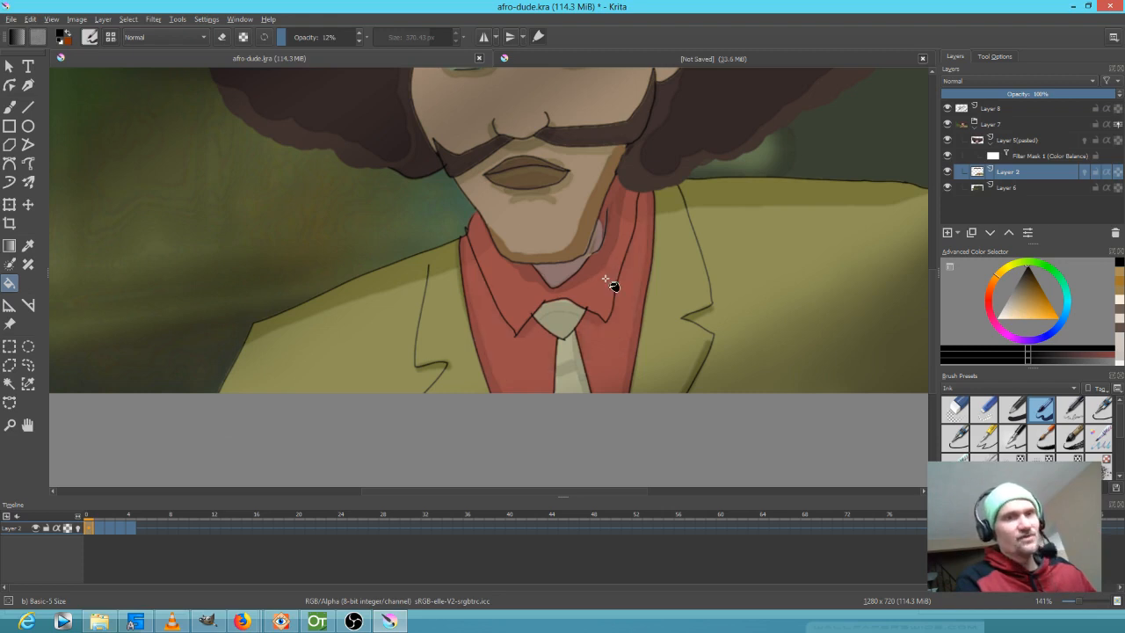
key("ctrl+z")
key("ctrl+z")
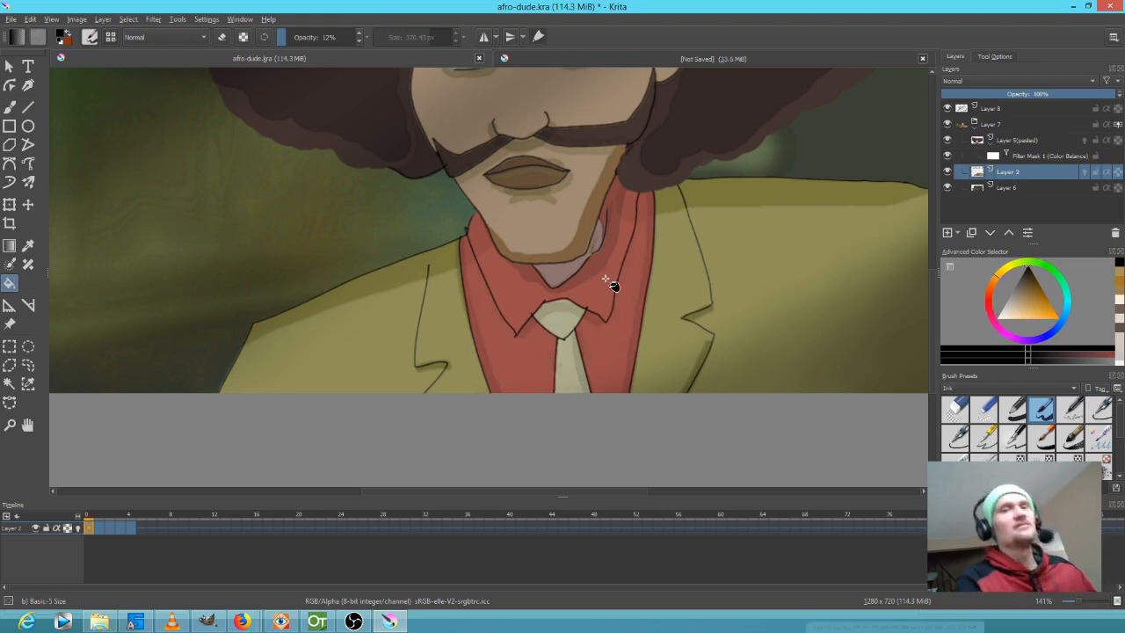
- View the whole character and scrub the first frames to check the shirt and tie colours
scroll(628, 303, "down", 3)
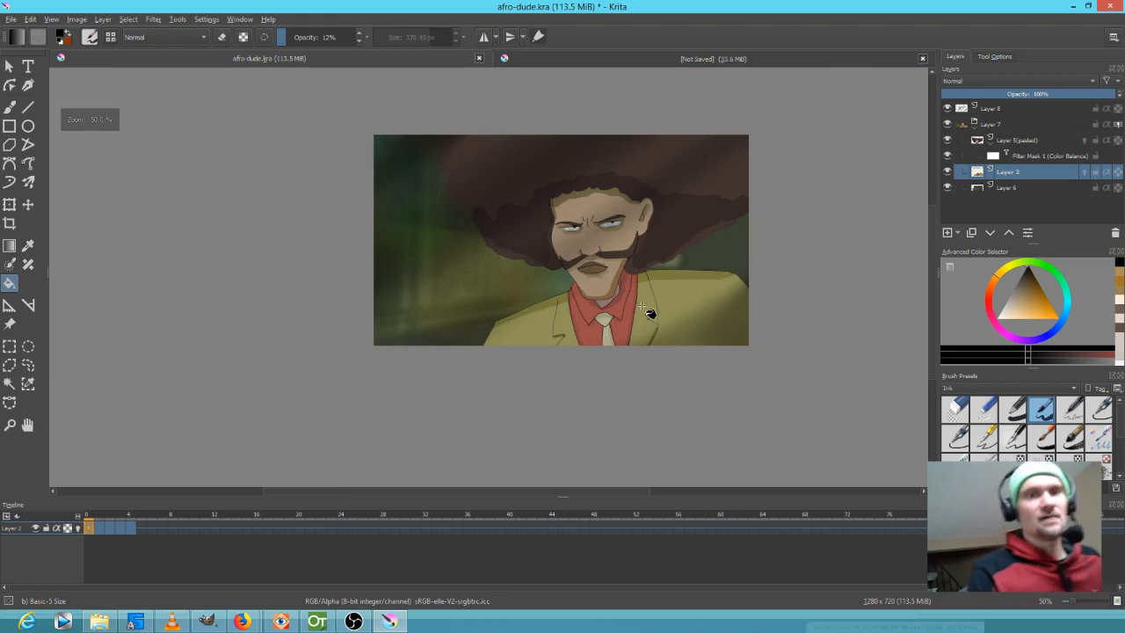
scroll(648, 313, "up", 3)
scroll(610, 346, "down", 1)
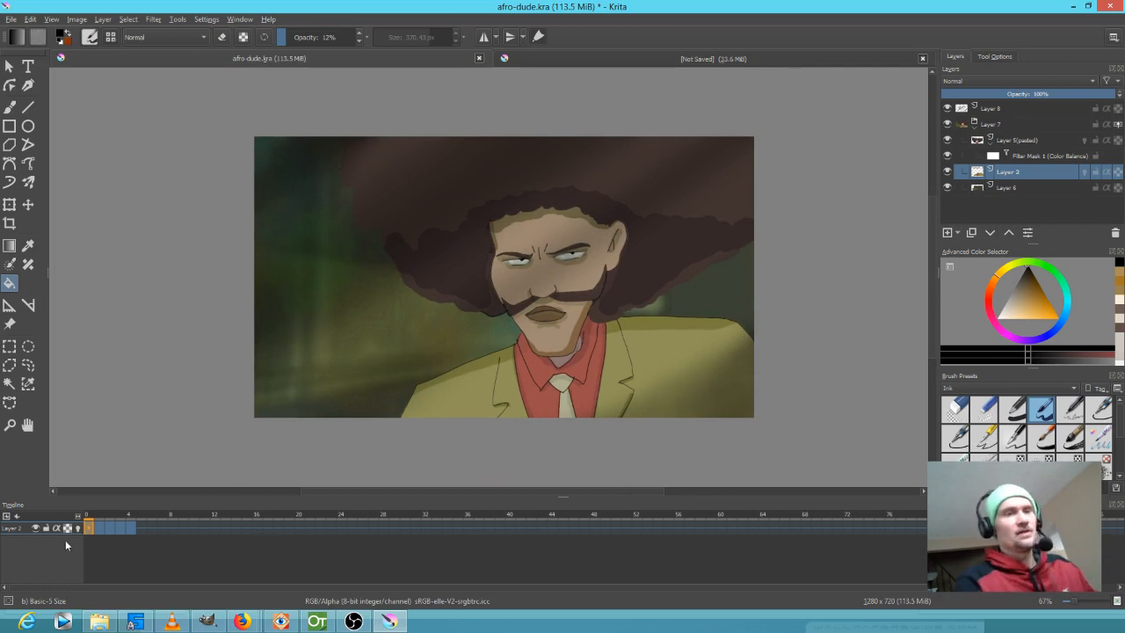
left_click(98, 521)
mouse_move(98, 521)
left_mouse_down()
mouse_move(123, 523)
mouse_move(85, 520)
left_mouse_up()
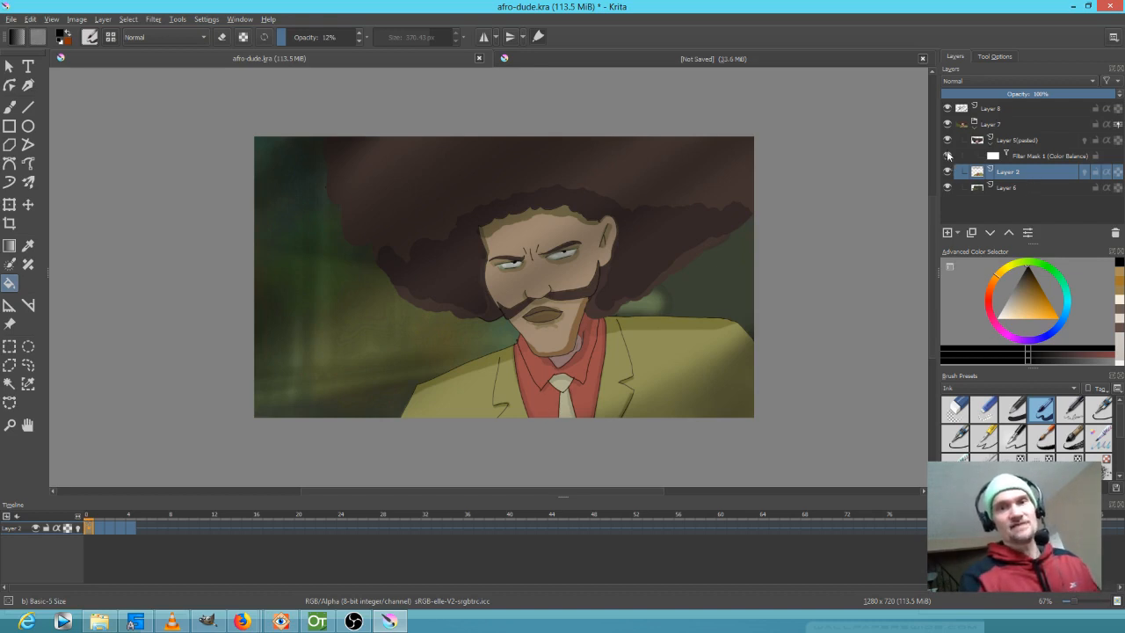
- Hide and show the Layer 6 background twice to compare the picture with and without it, leaving it shown
left_click(947, 187)
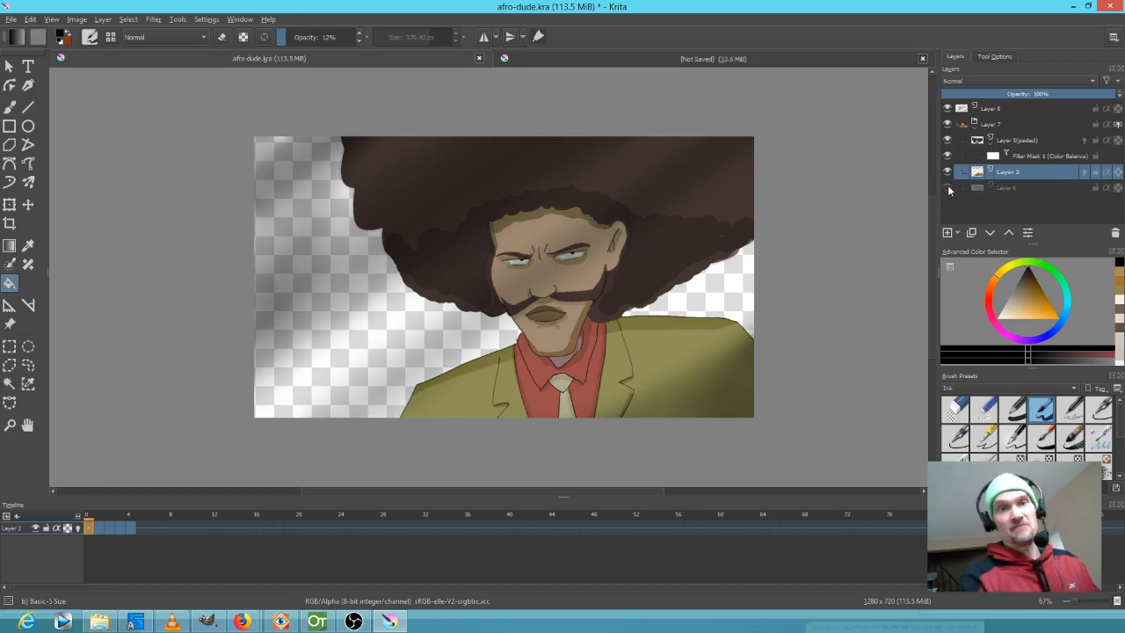
left_click(947, 187)
left_click(948, 187)
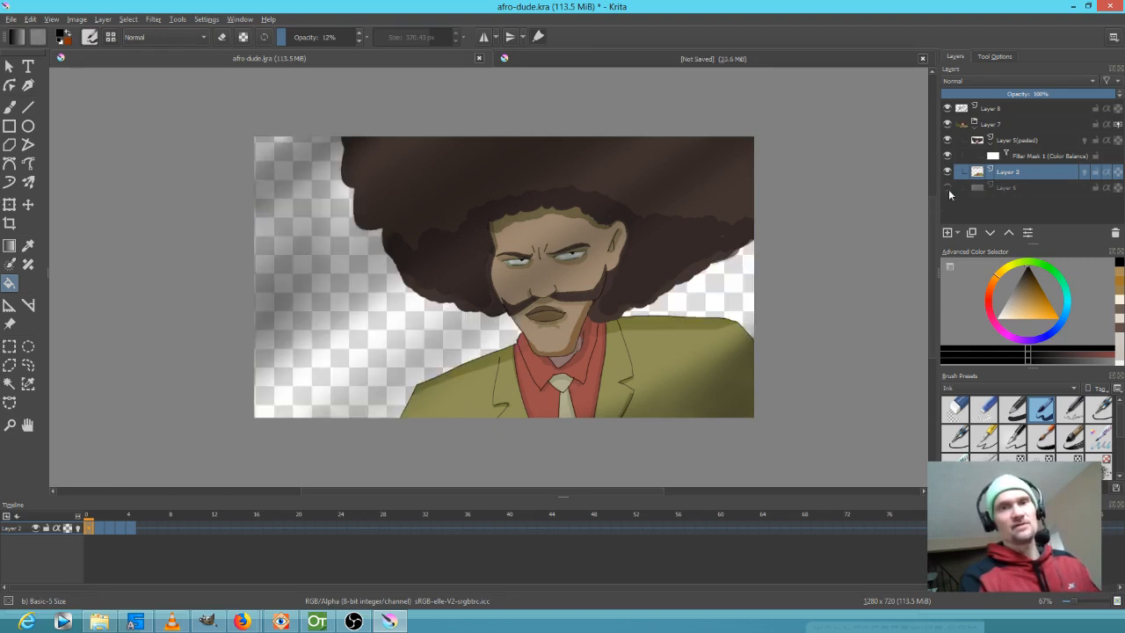
left_click(947, 187)
mouse_move(964, 127)
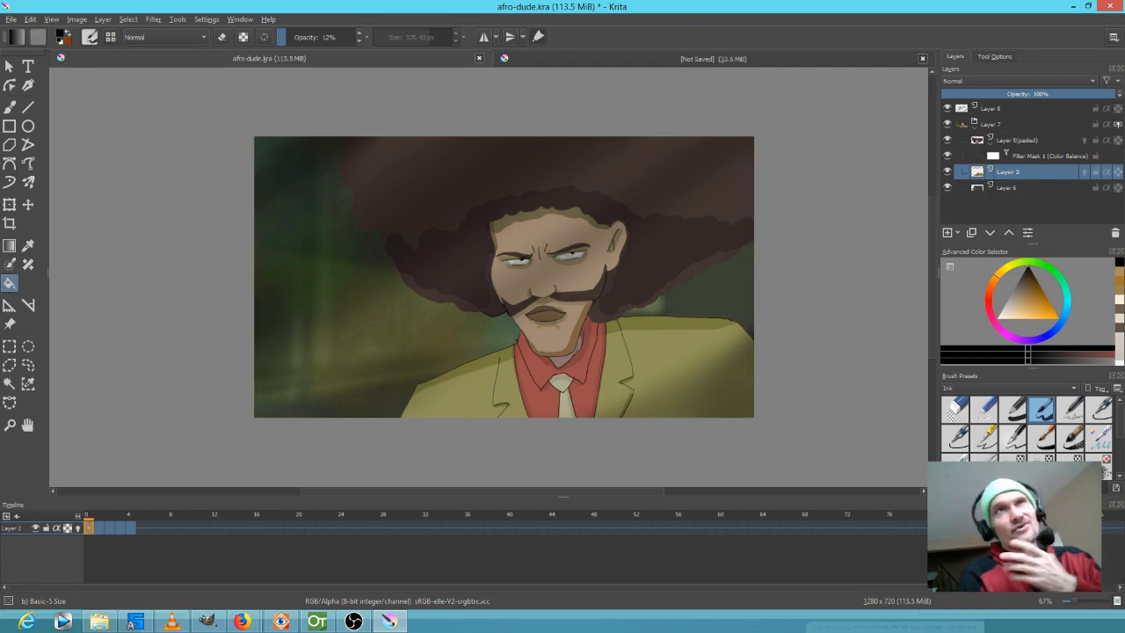
- Widen the docker column holding the layers and colour selector, and set the fill opacity to 100%
key("alt+Tab")
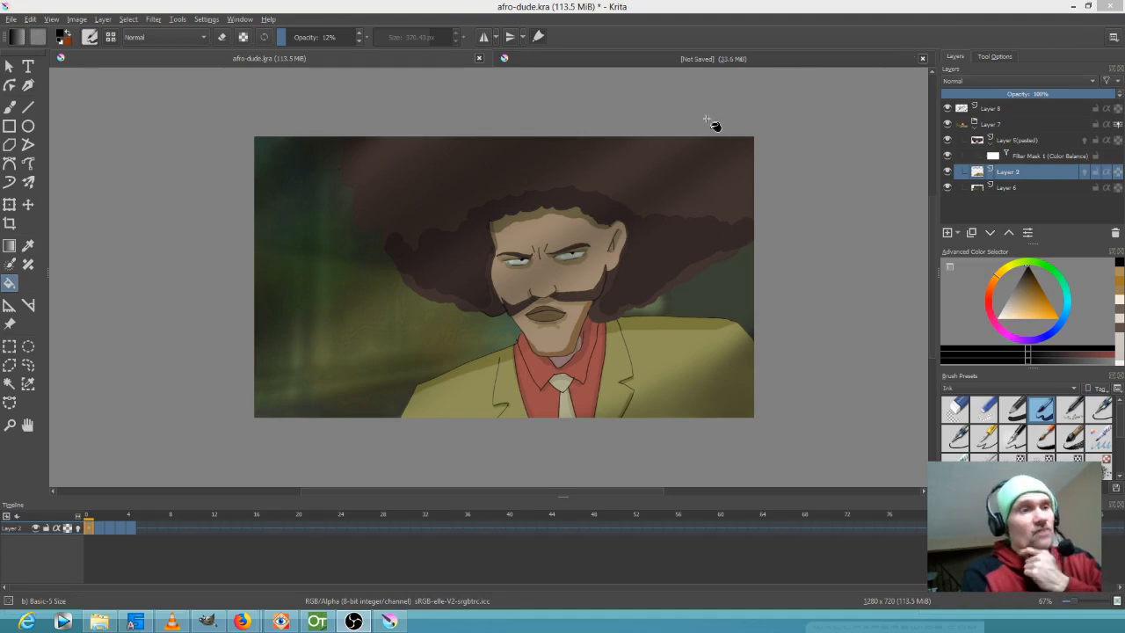
left_click_drag(937, 121, 911, 122)
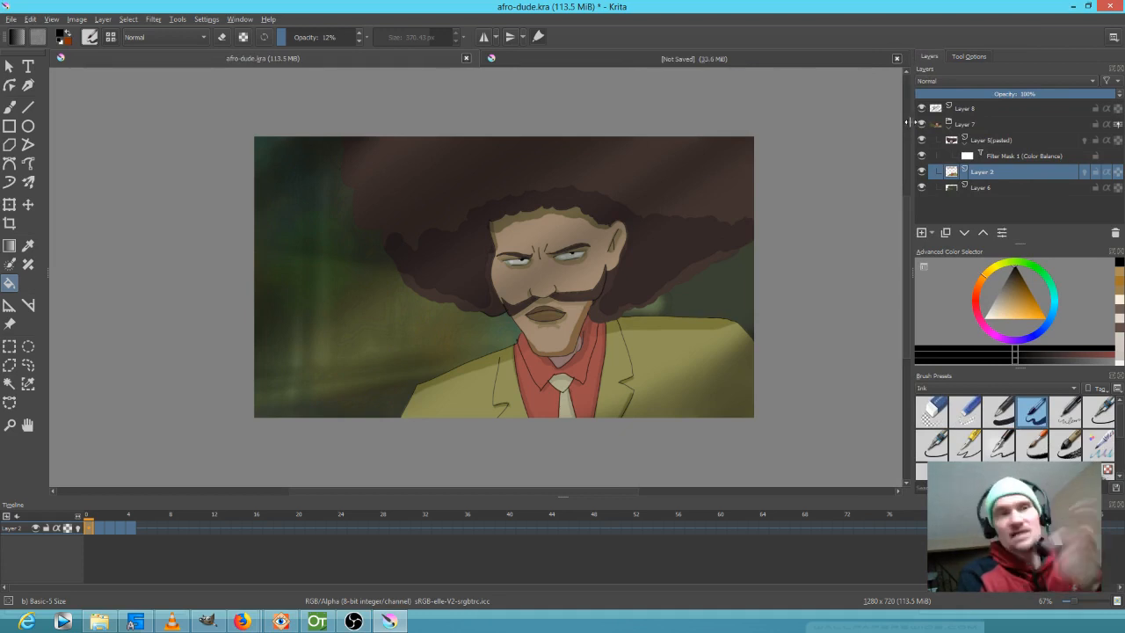
left_click_drag(281, 39, 383, 46)
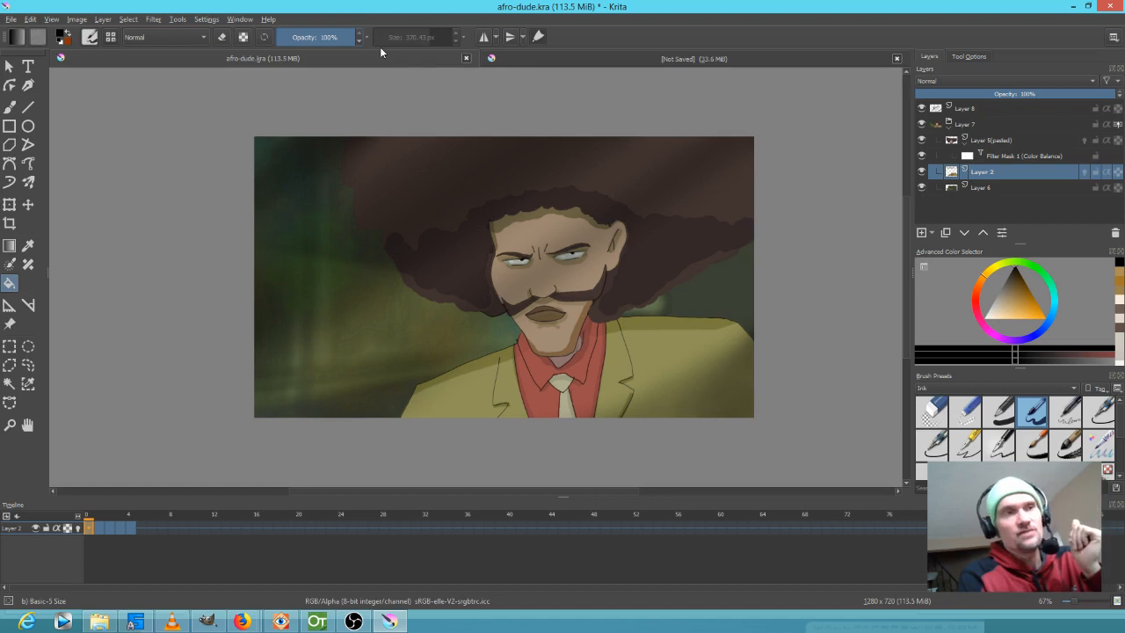